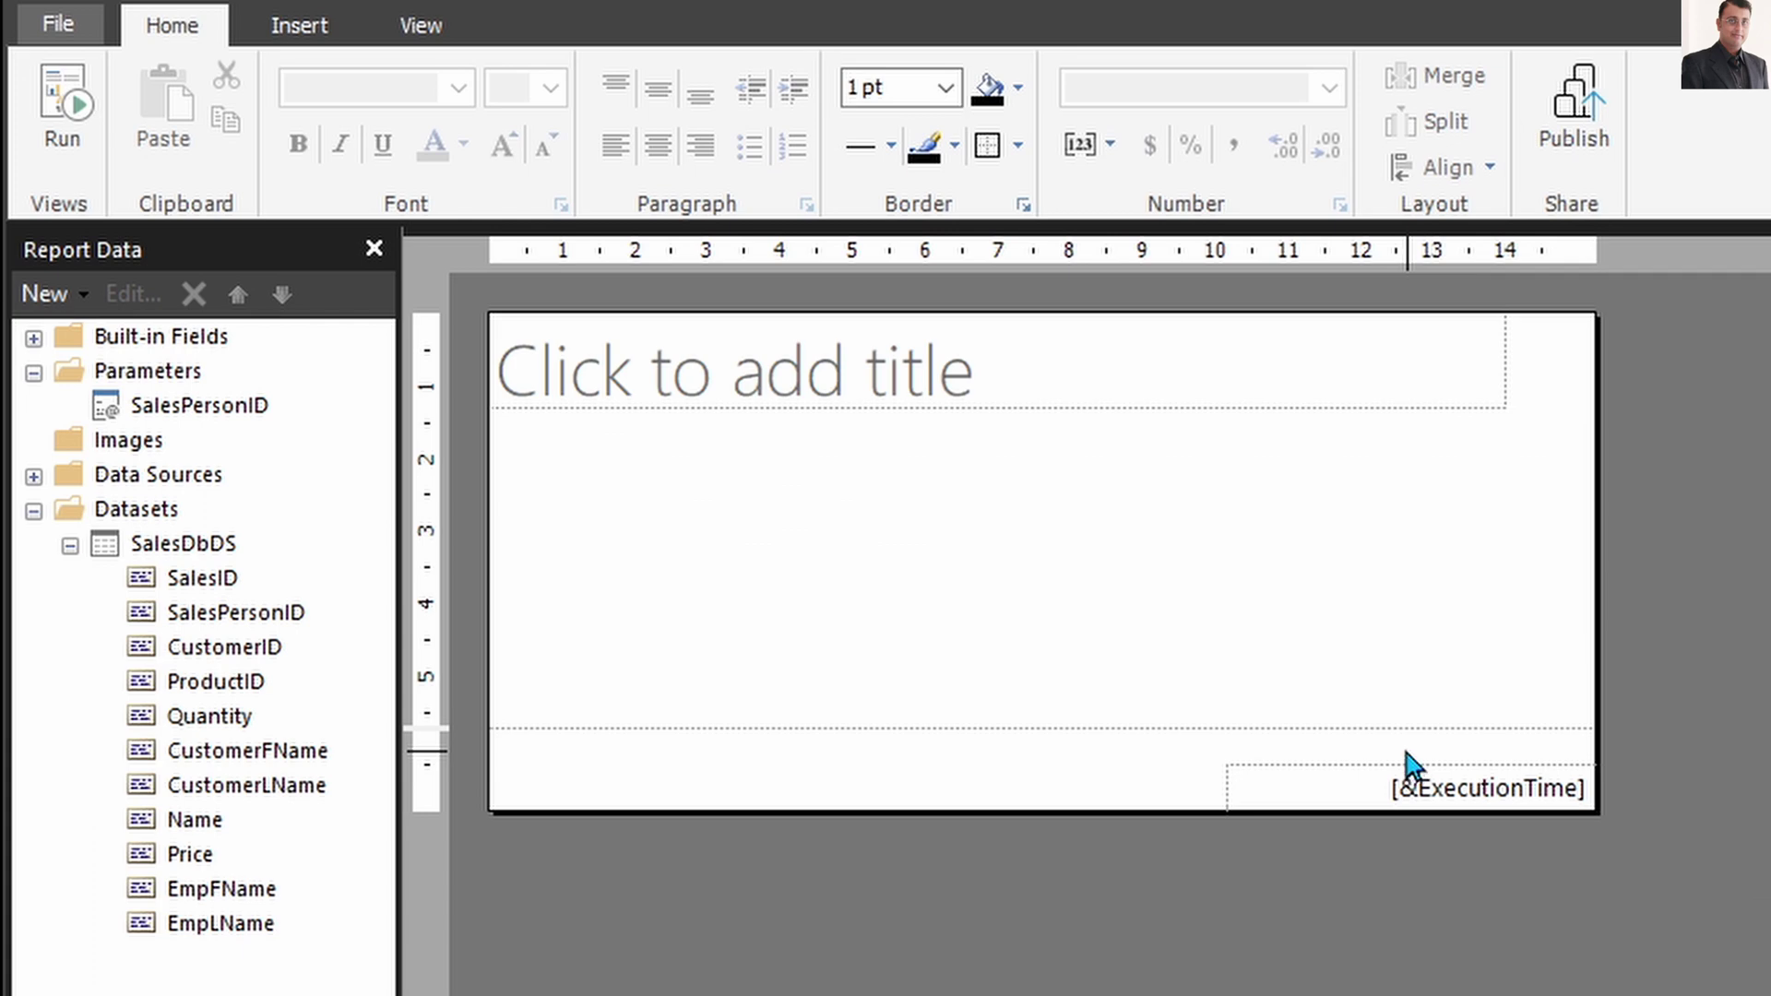
Add a page header to the report
left_click(297, 23)
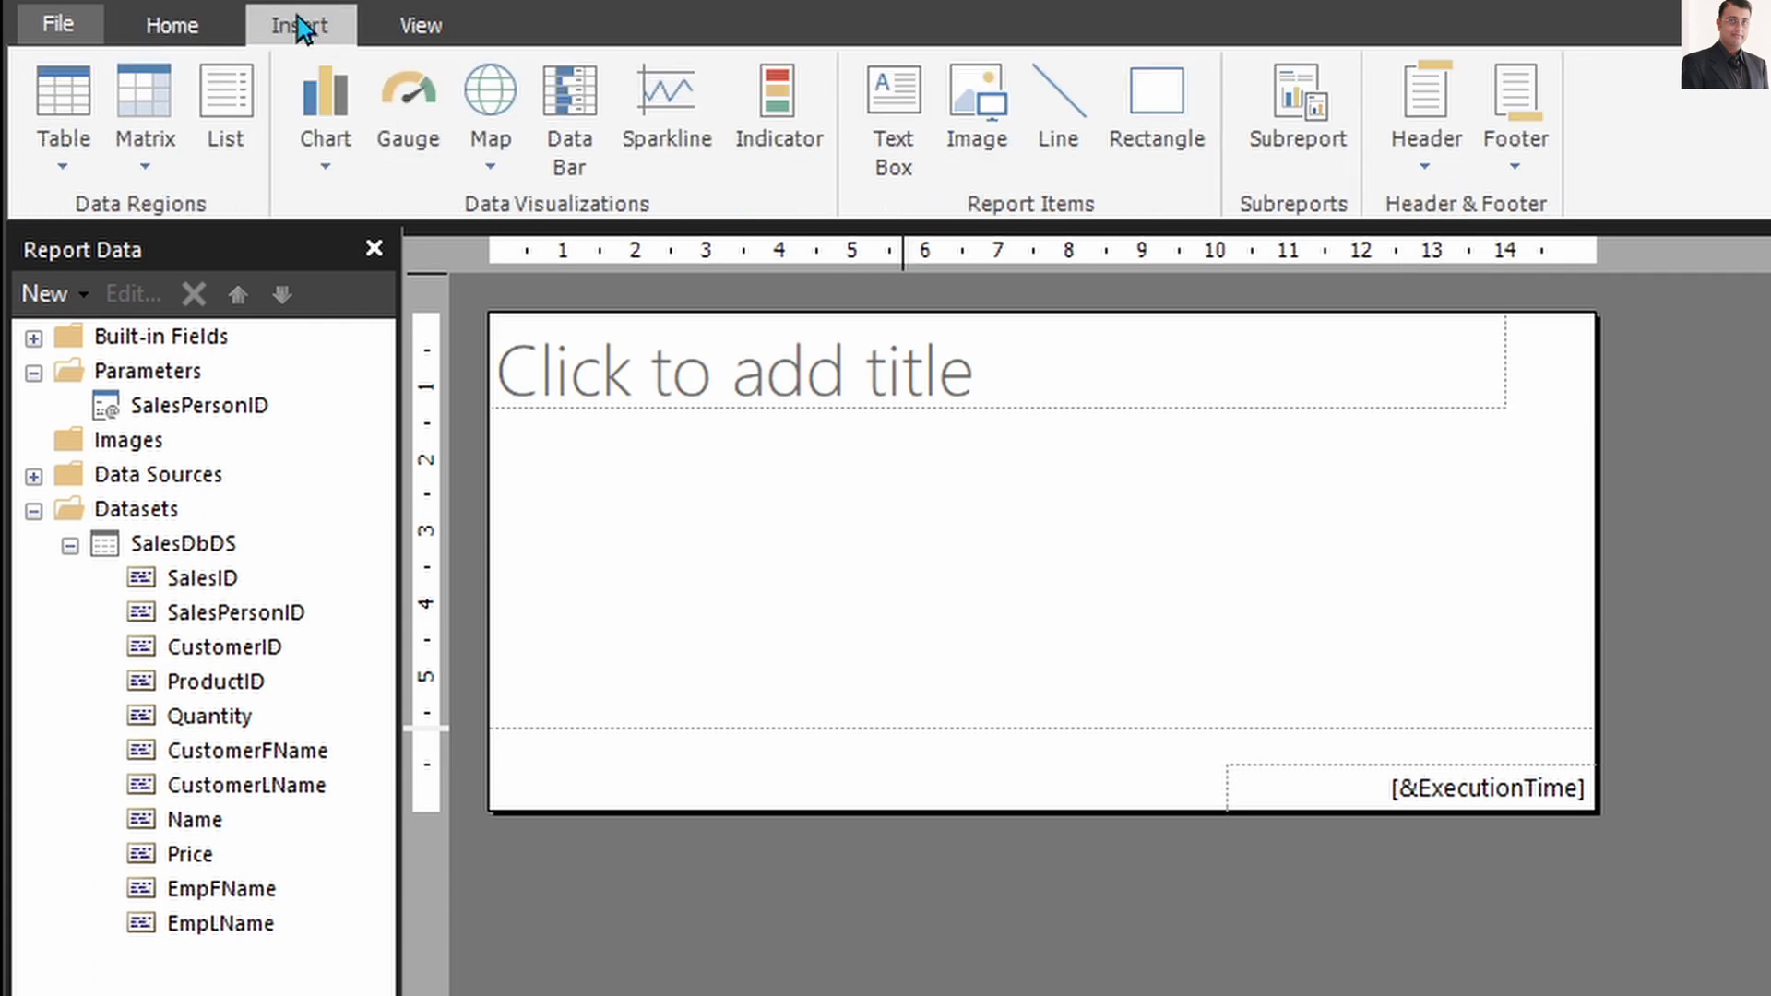
left_click(1425, 169)
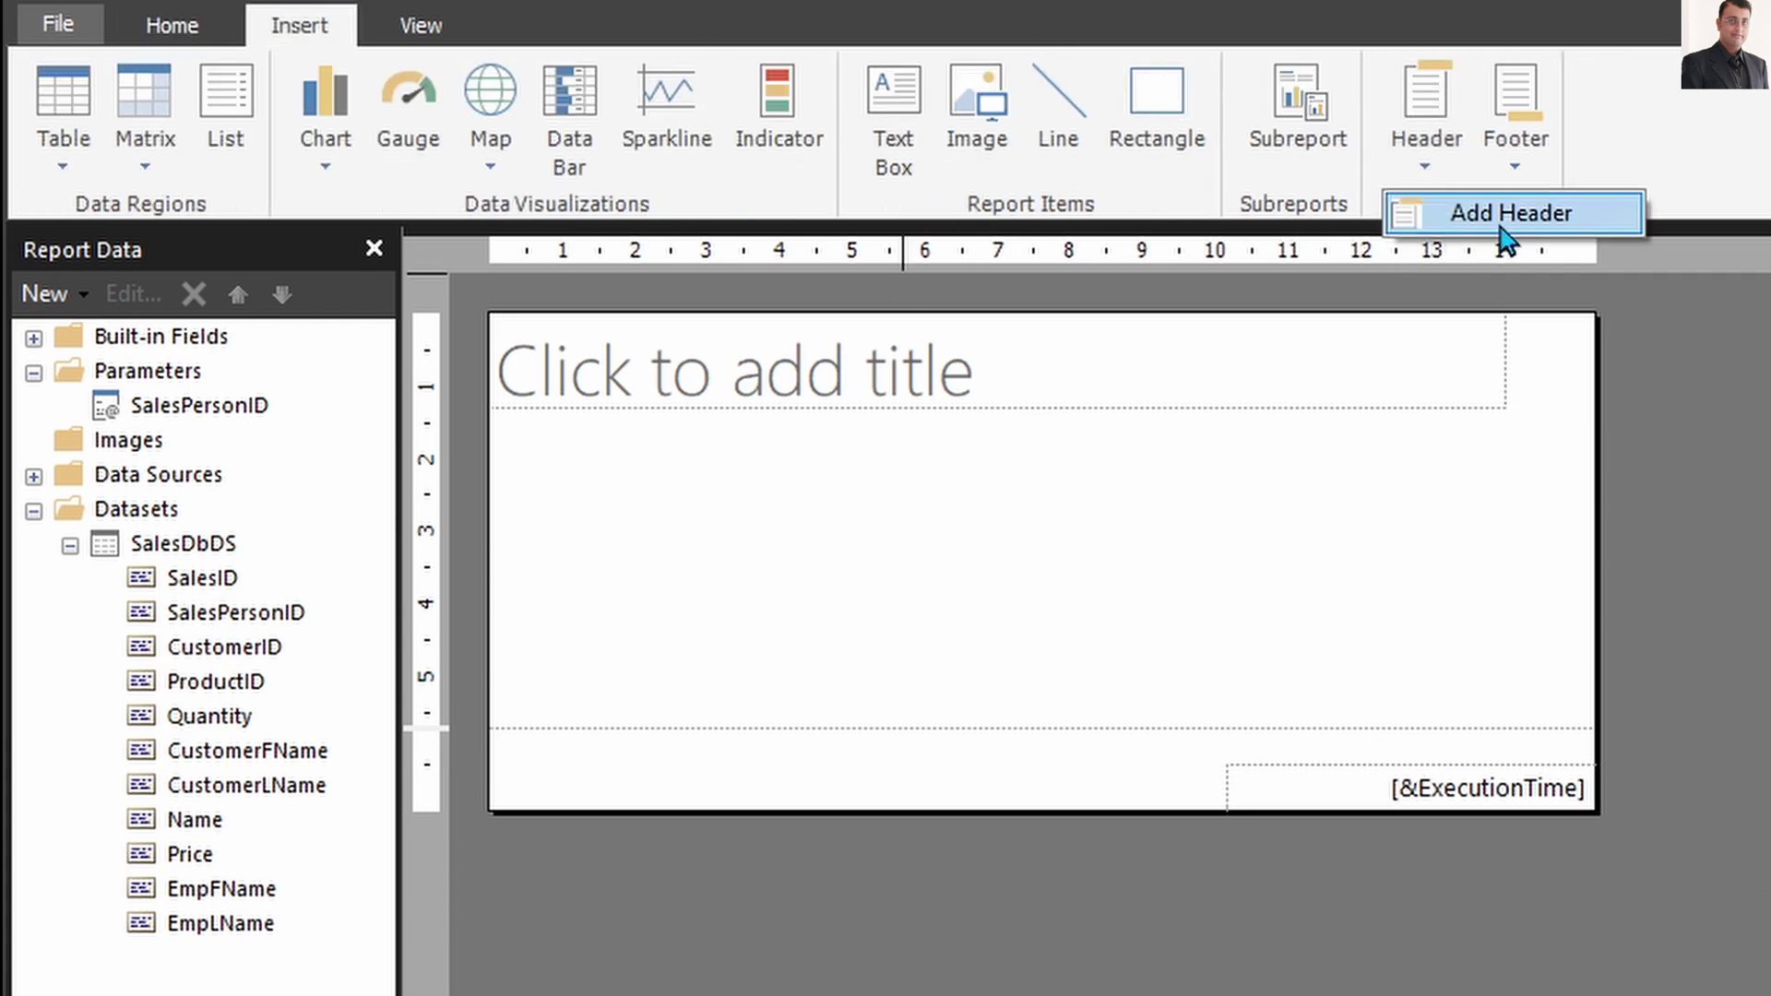
left_click(1488, 214)
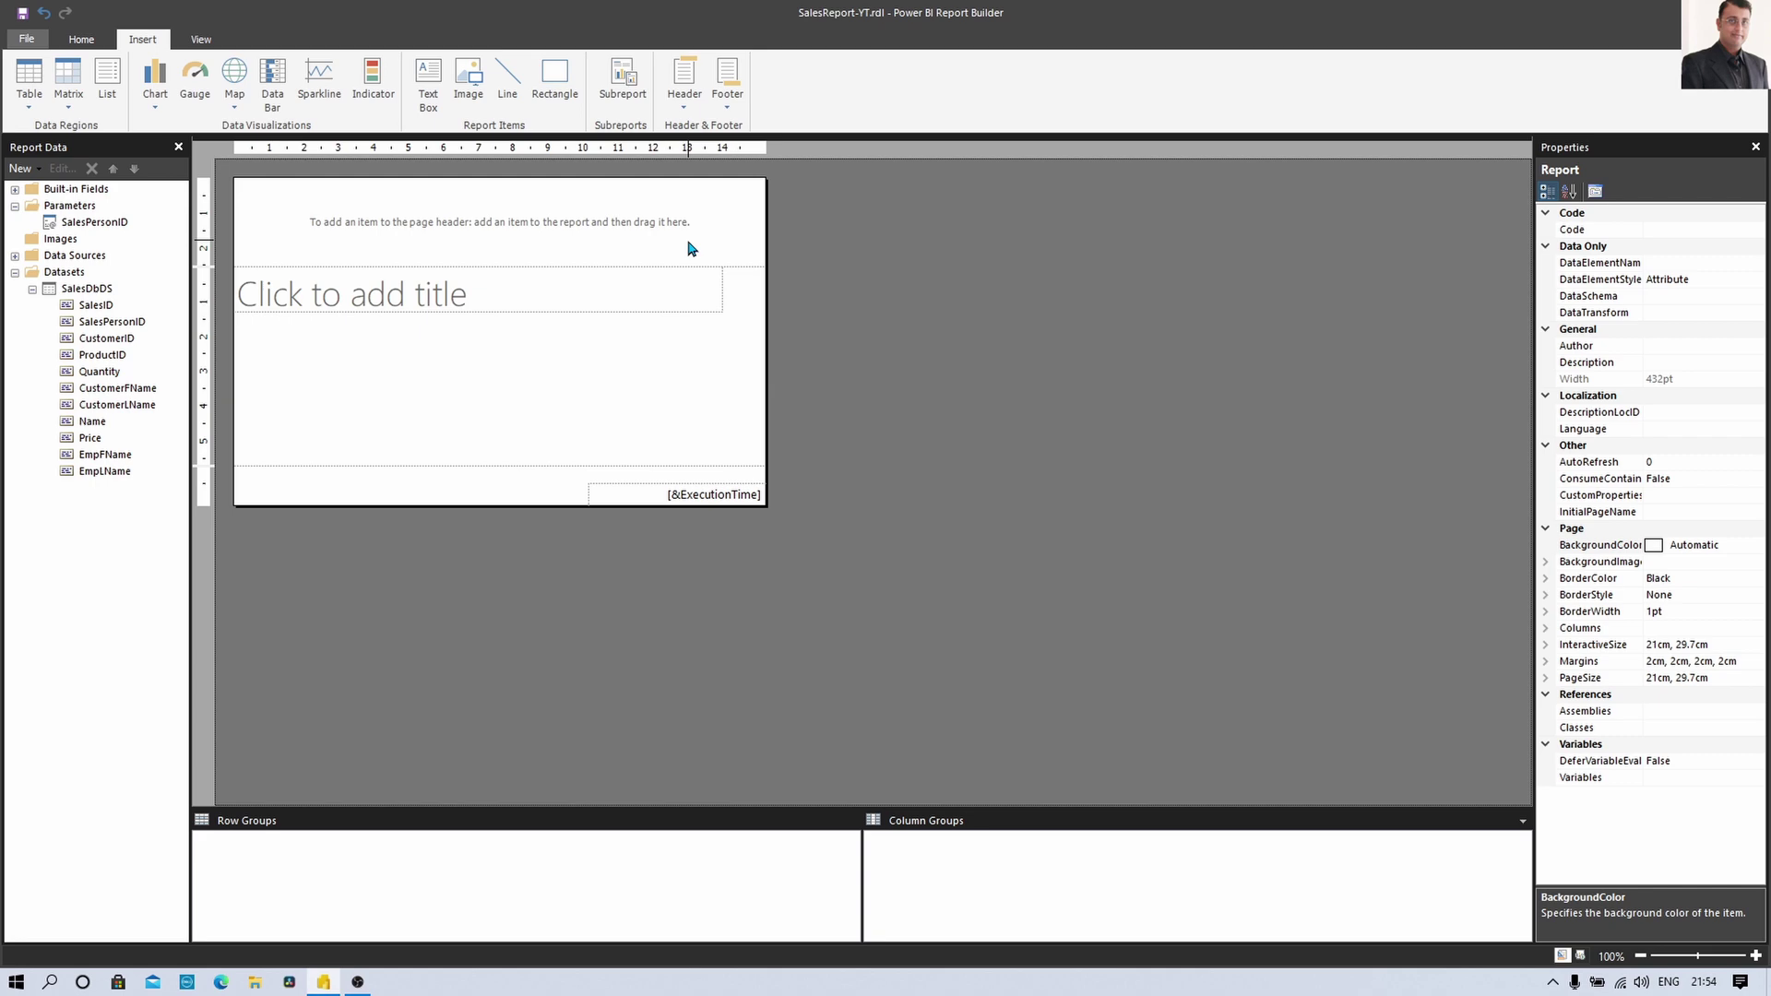
left_click(690, 247)
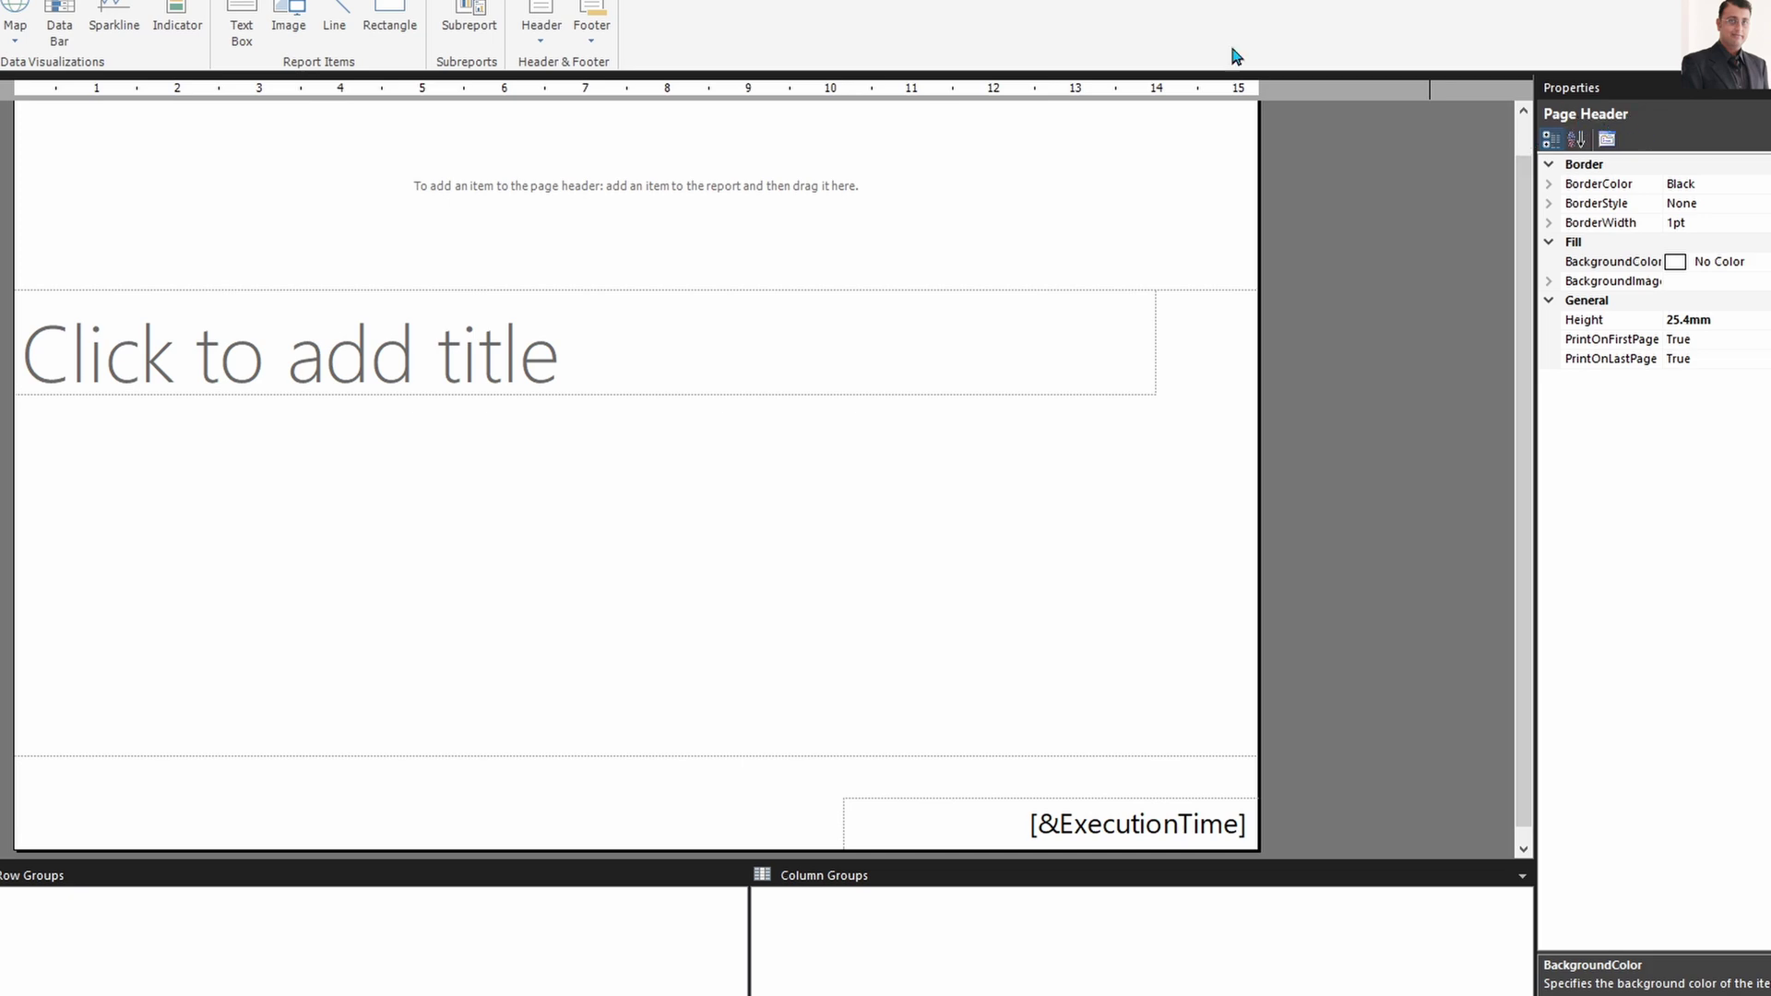
left_click(684, 805)
left_click(748, 528)
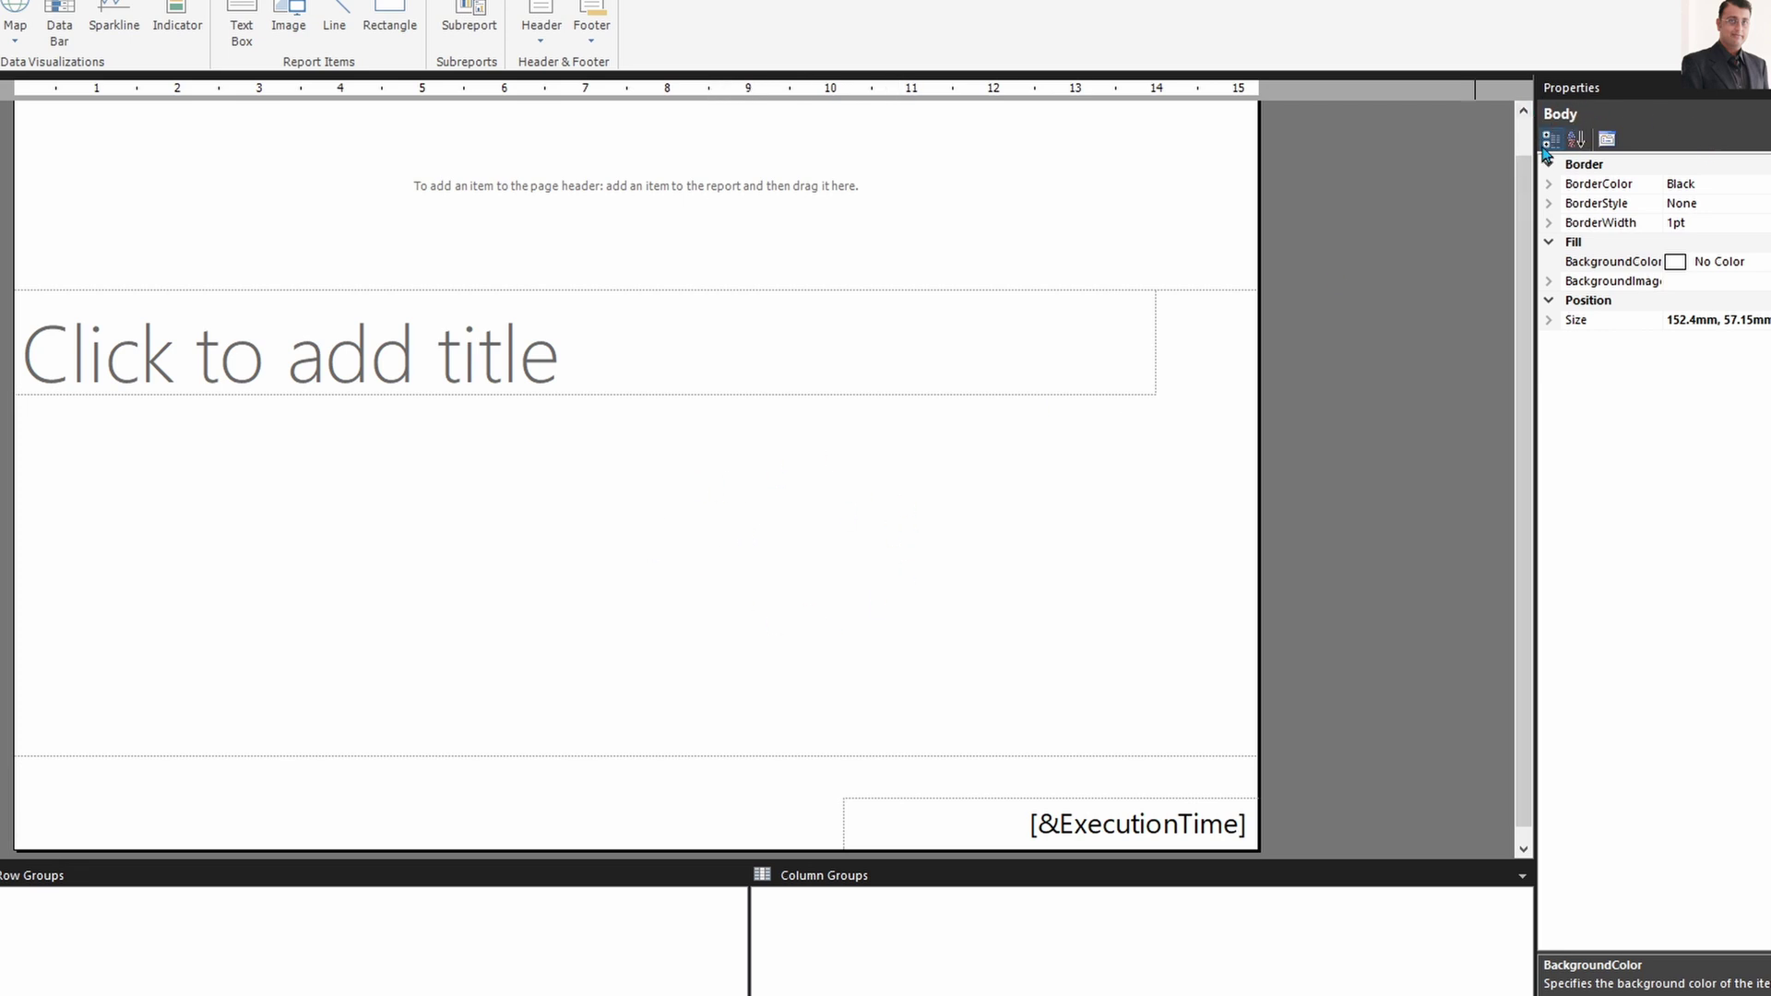
Move the report title text box from the body into the upper-left corner of the page header
left_click(489, 399)
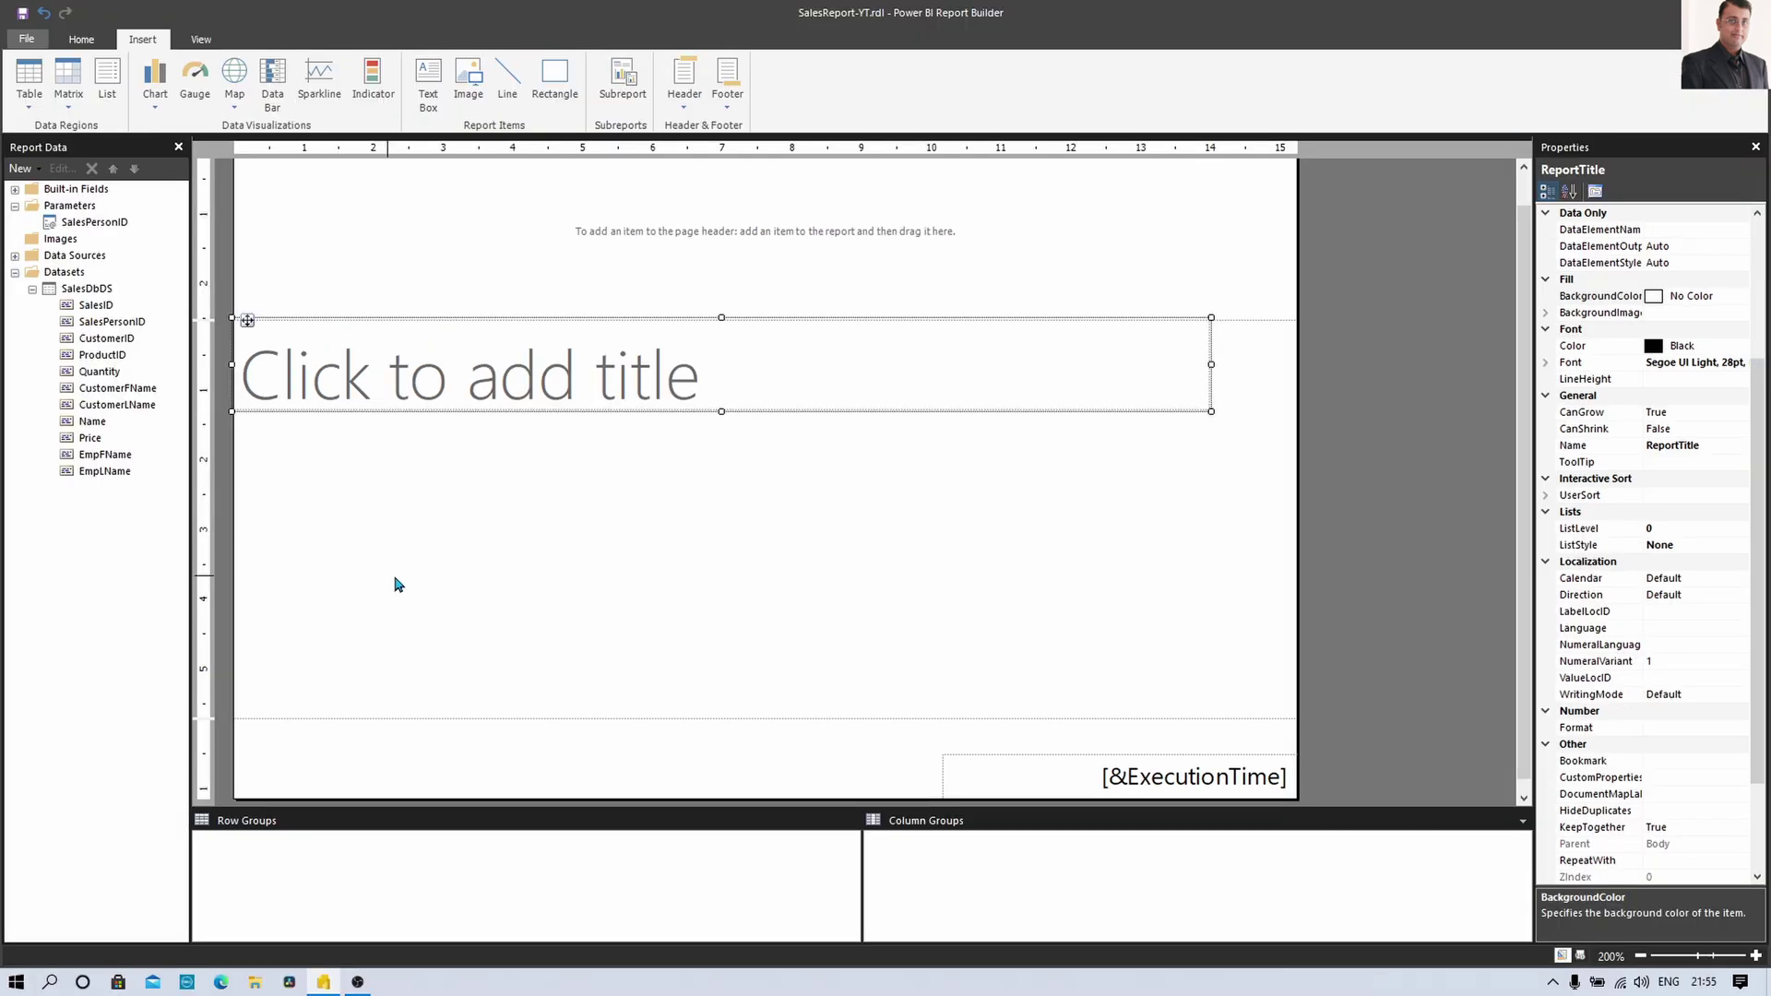
left_click(438, 577)
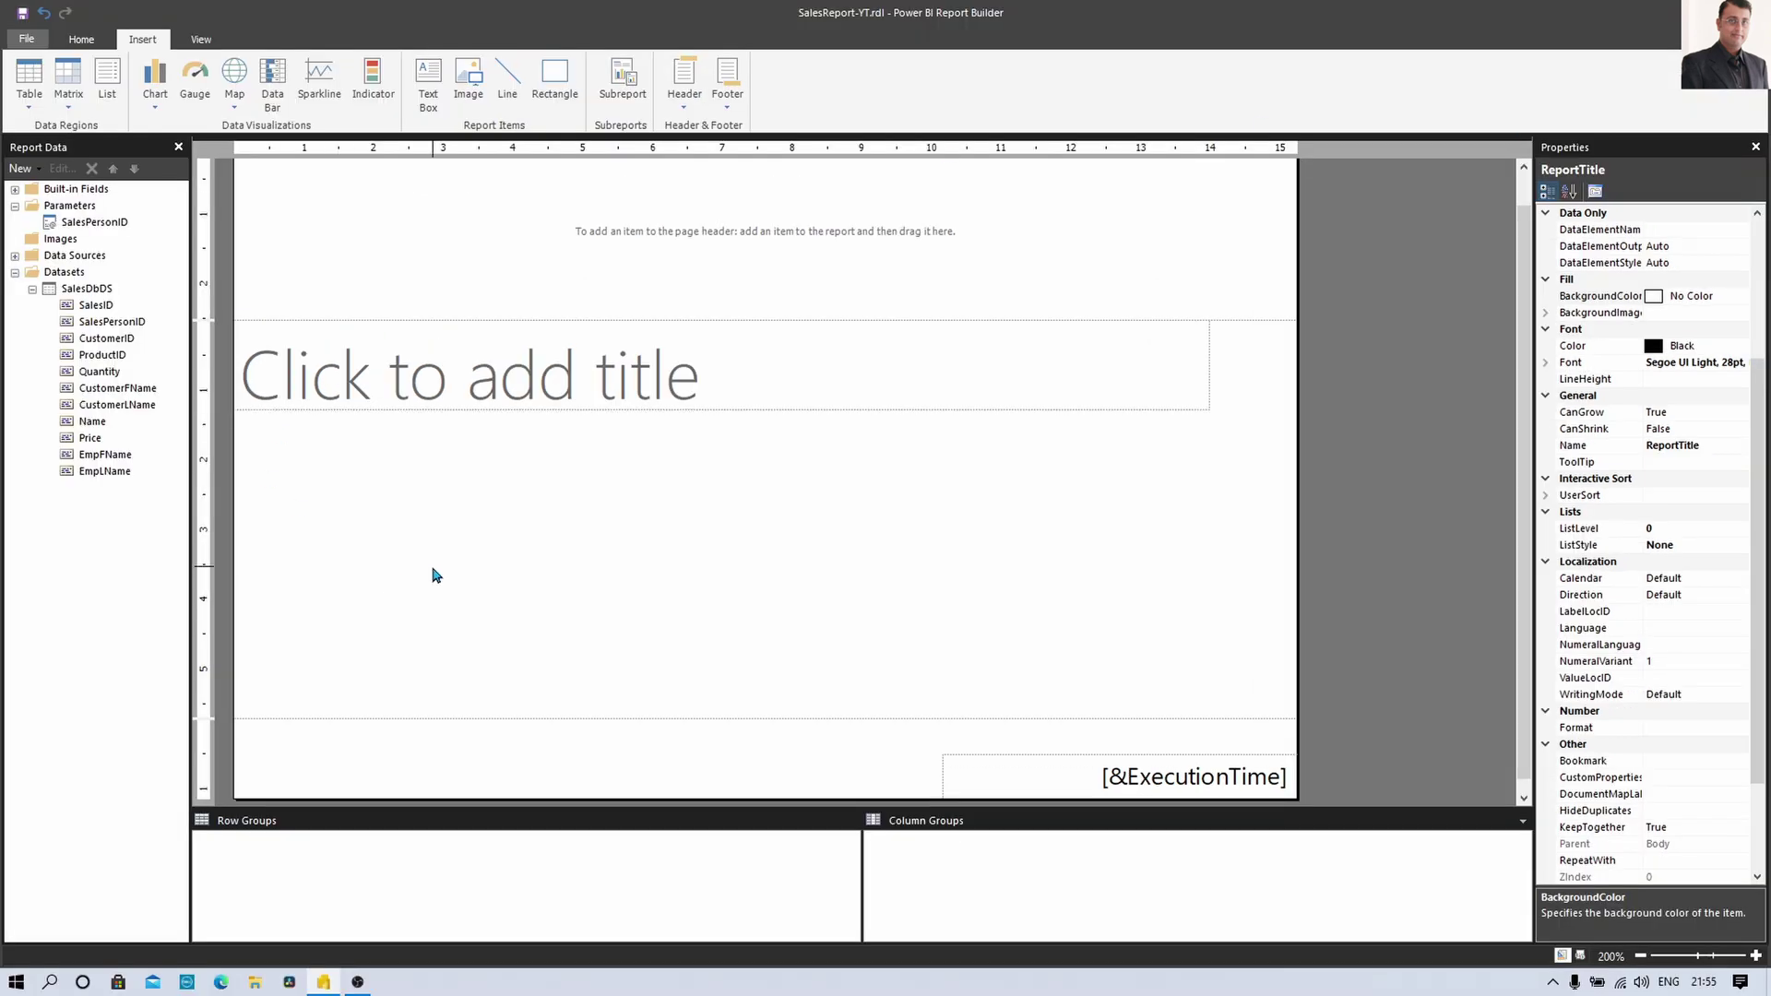
left_click(506, 409)
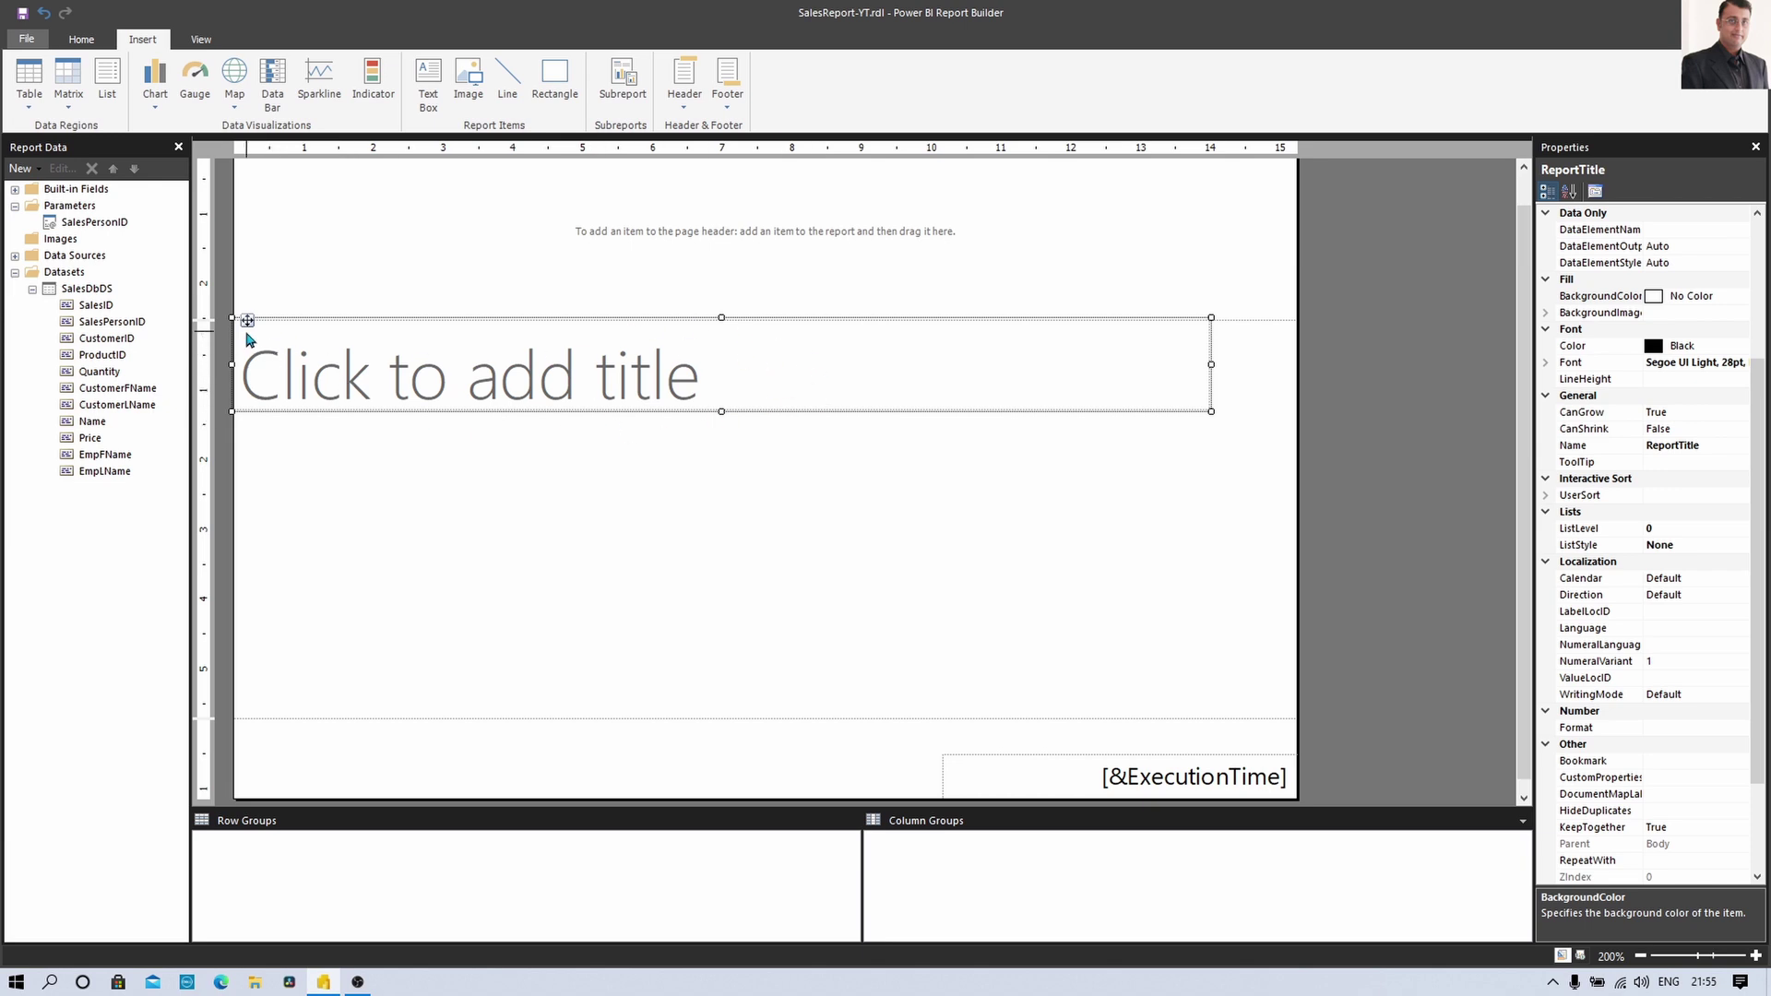
mouse_move(248, 320)
left_mouse_down()
mouse_move(246, 163)
mouse_move(247, 327)
mouse_move(262, 230)
mouse_move(293, 235)
mouse_move(256, 169)
left_mouse_up()
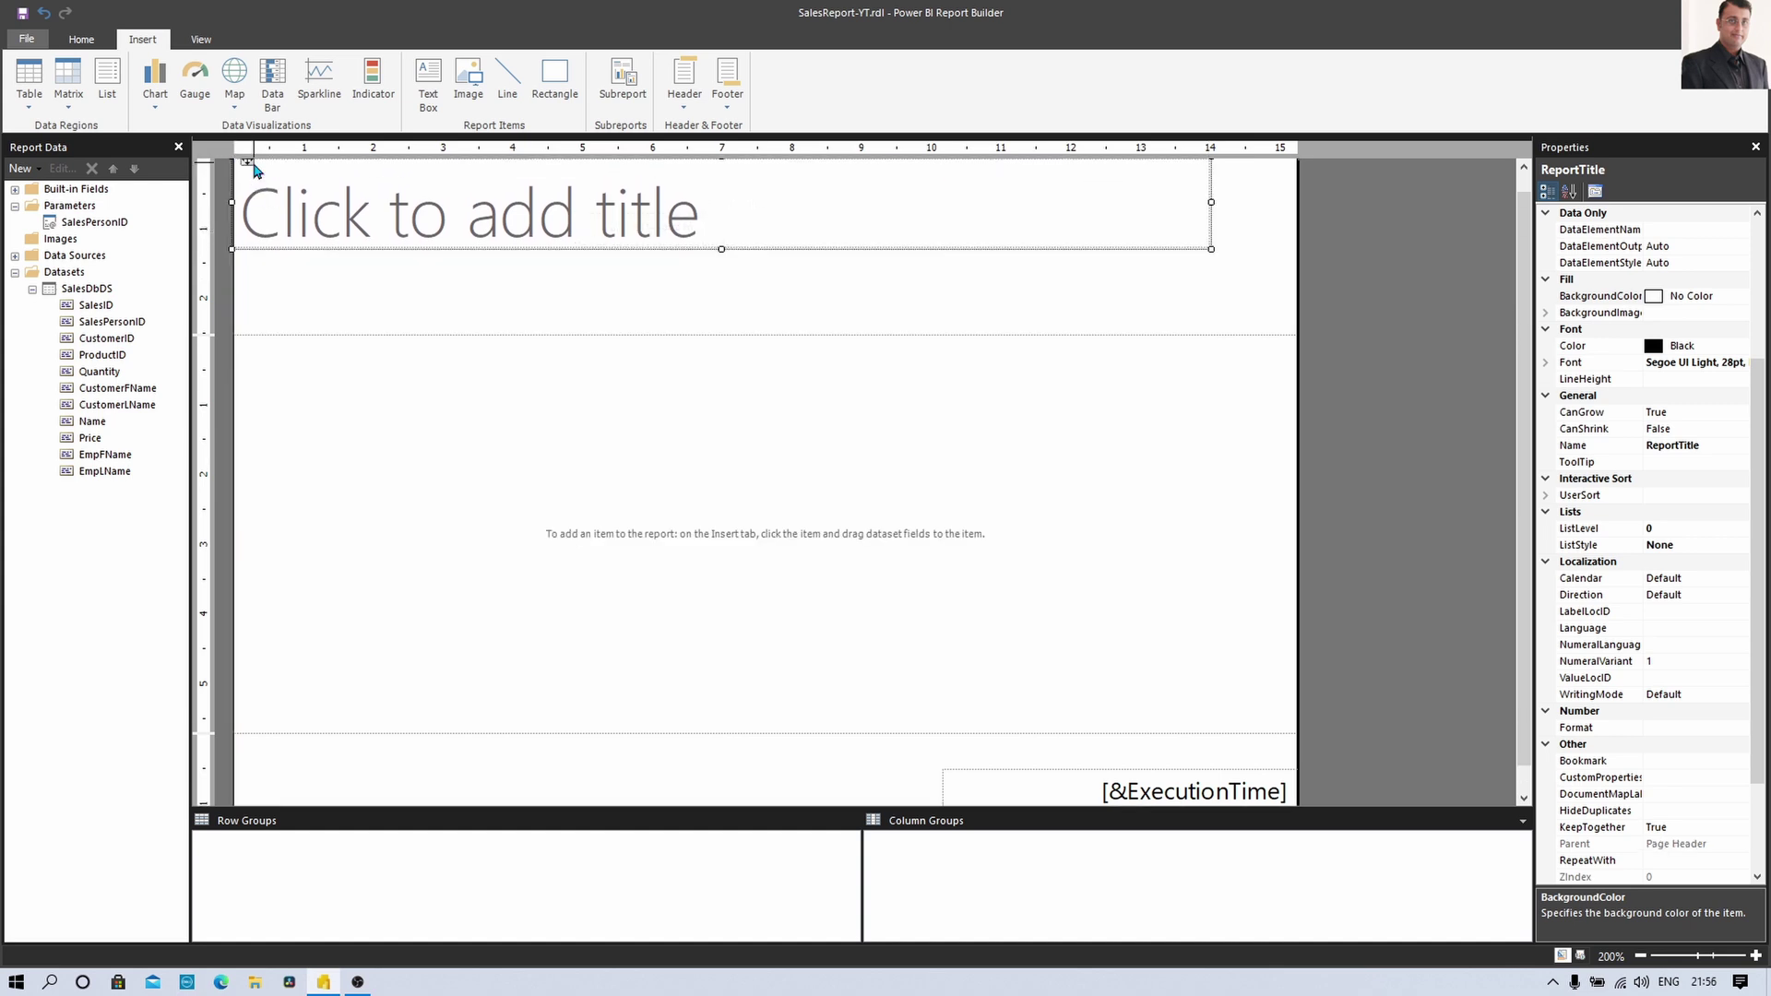
Enter "Sales Report" as the report title in the page header
left_click(558, 191)
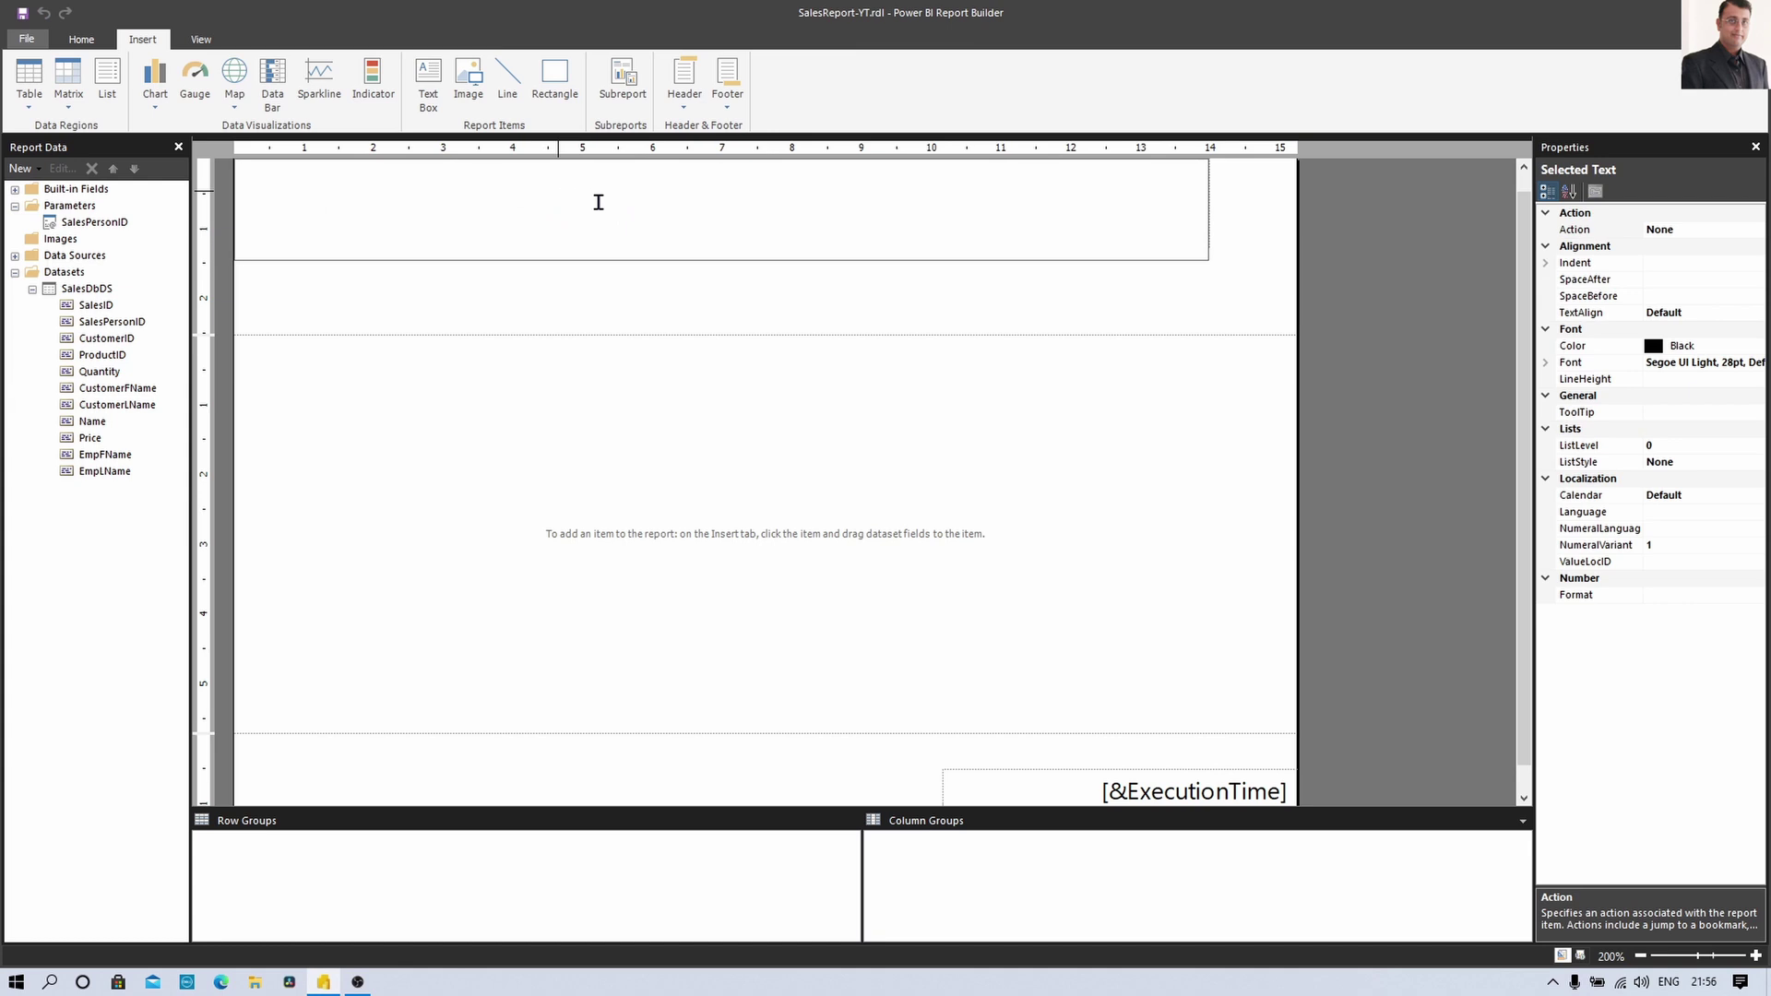
type("Sales")
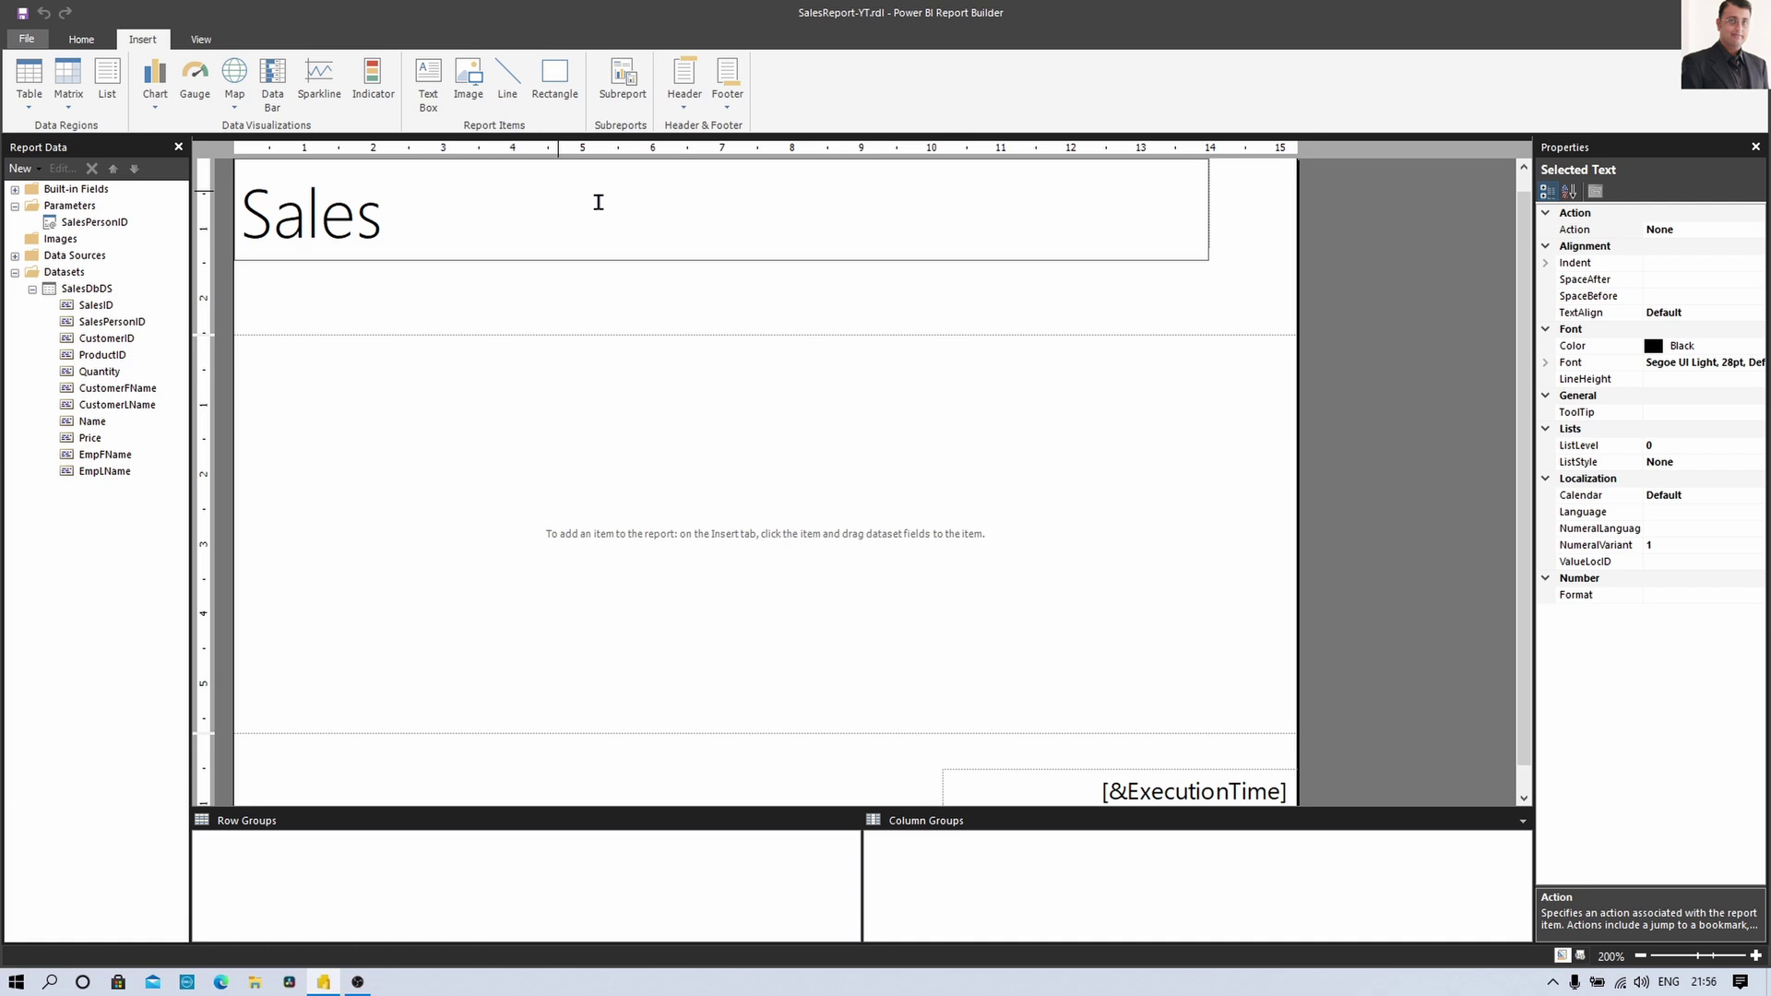
type(" Report")
left_click(744, 293)
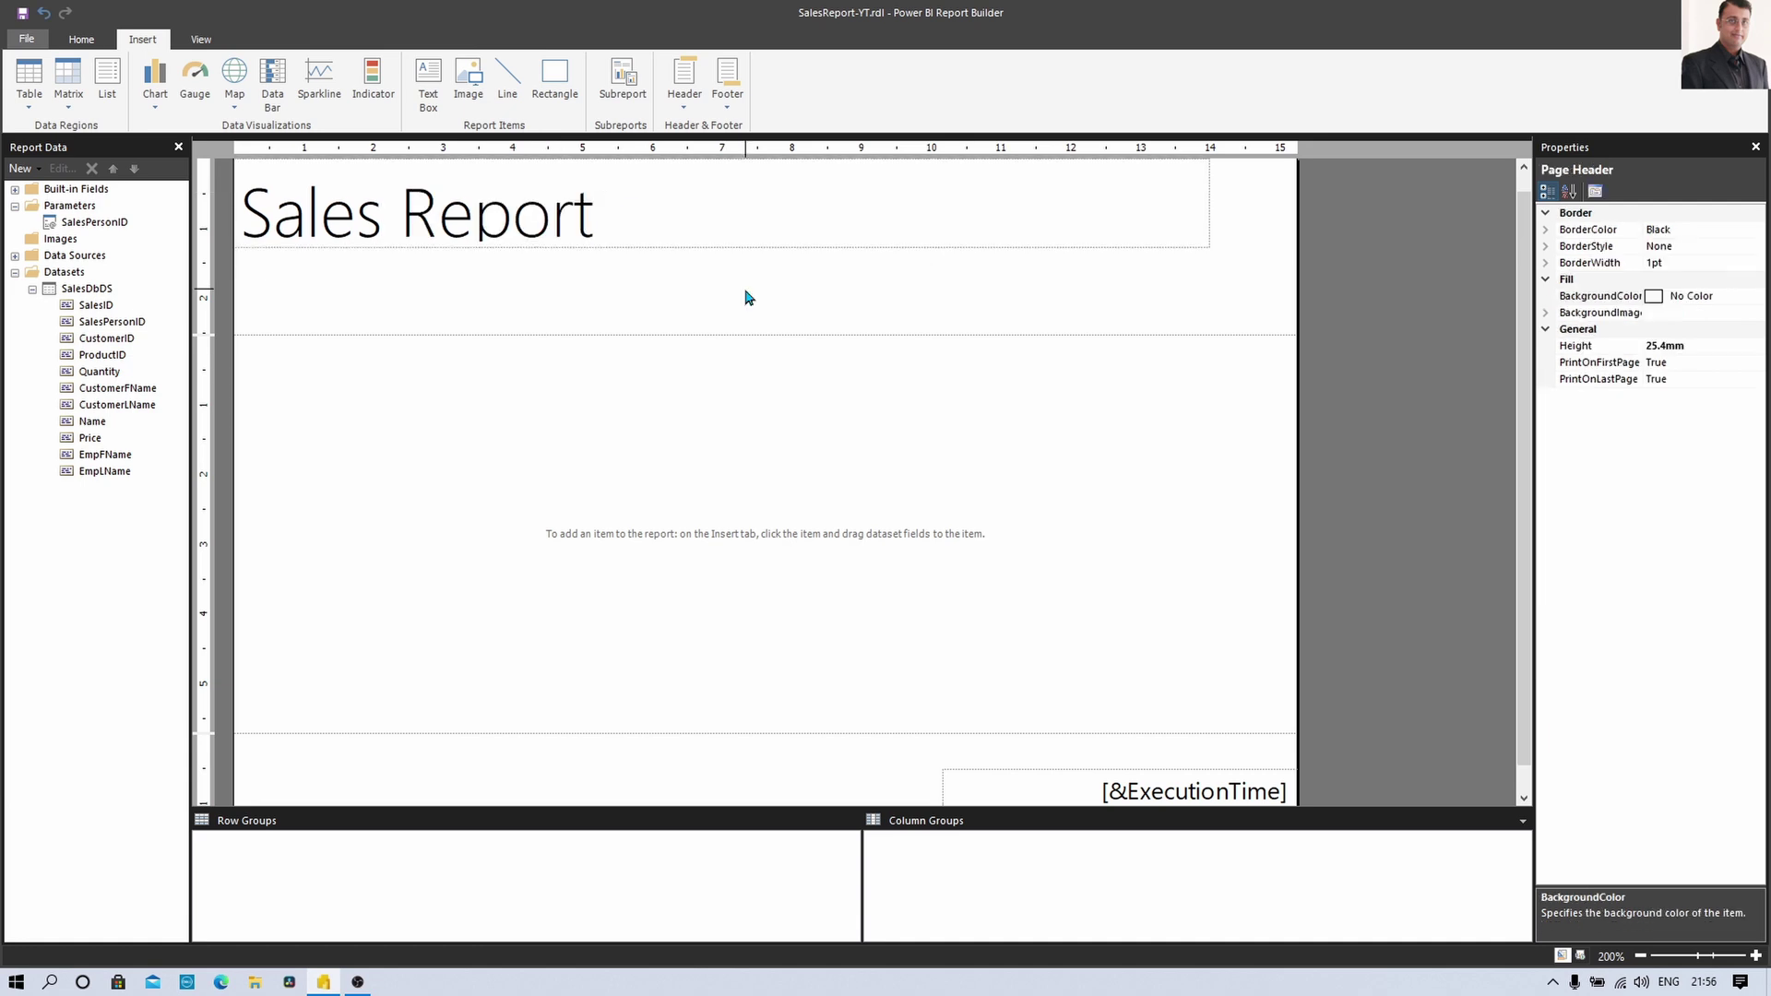
Check the title box's location properties and narrow the box to about 80 mm wide
left_click(684, 249)
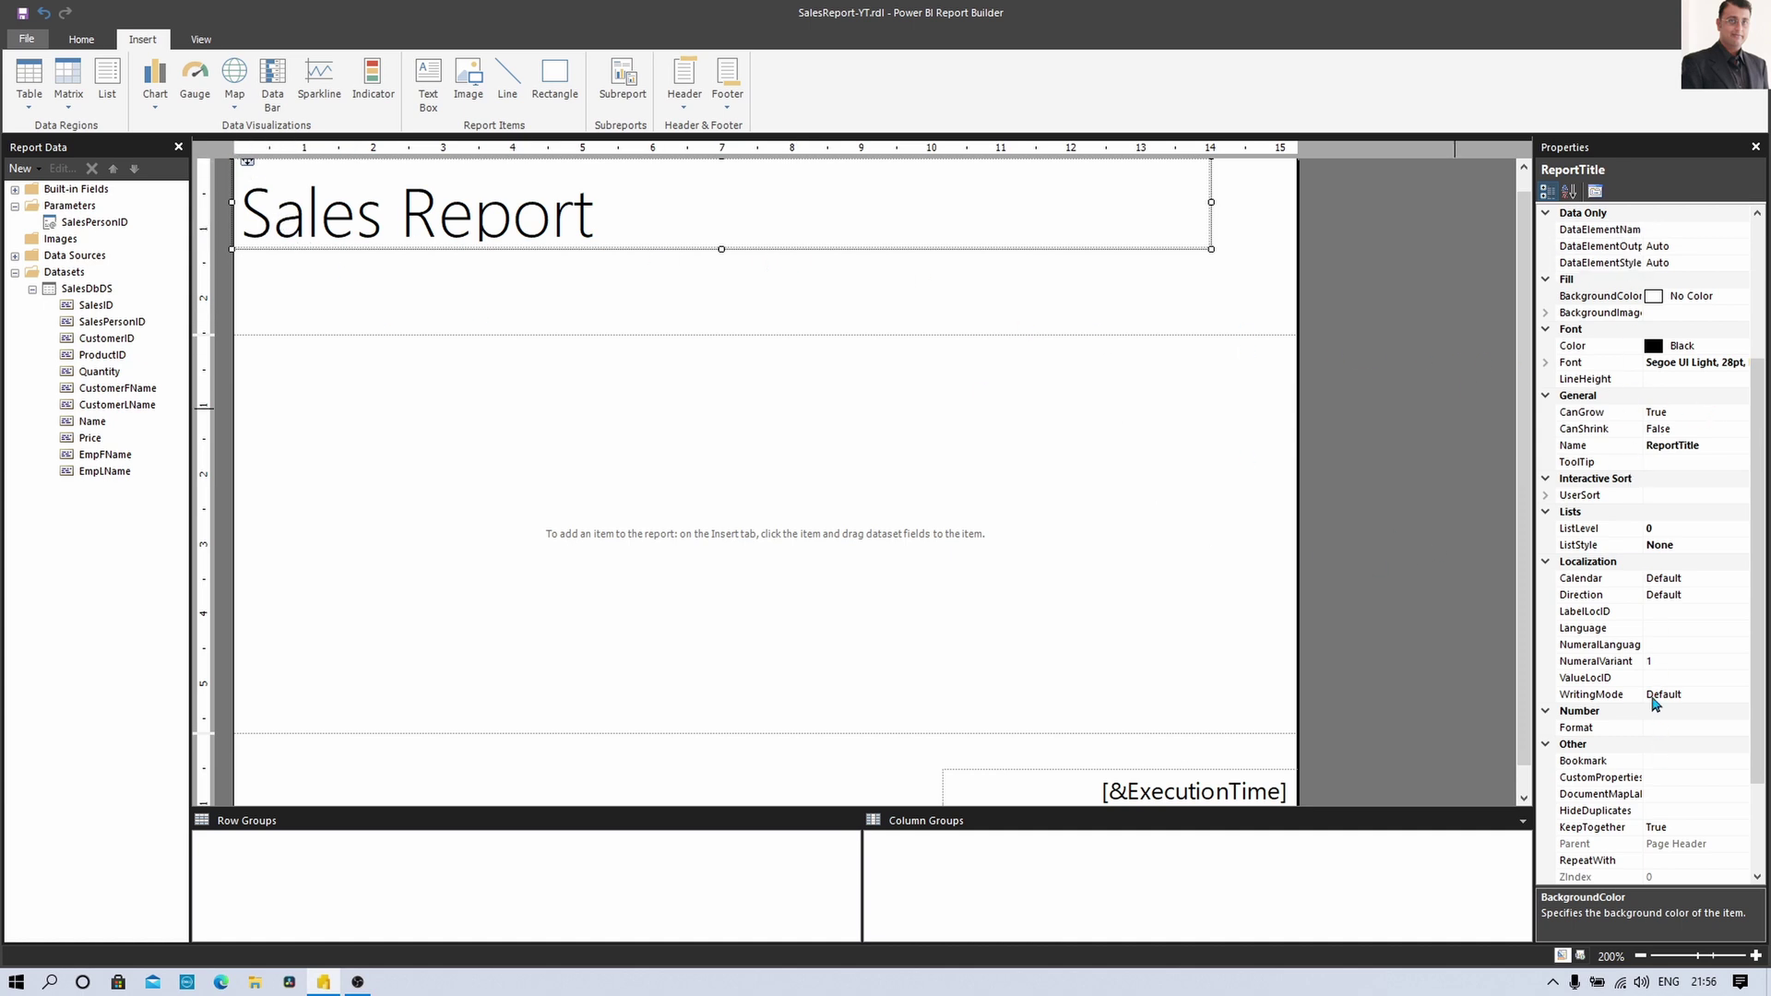
scroll(1651, 664, "down", 3)
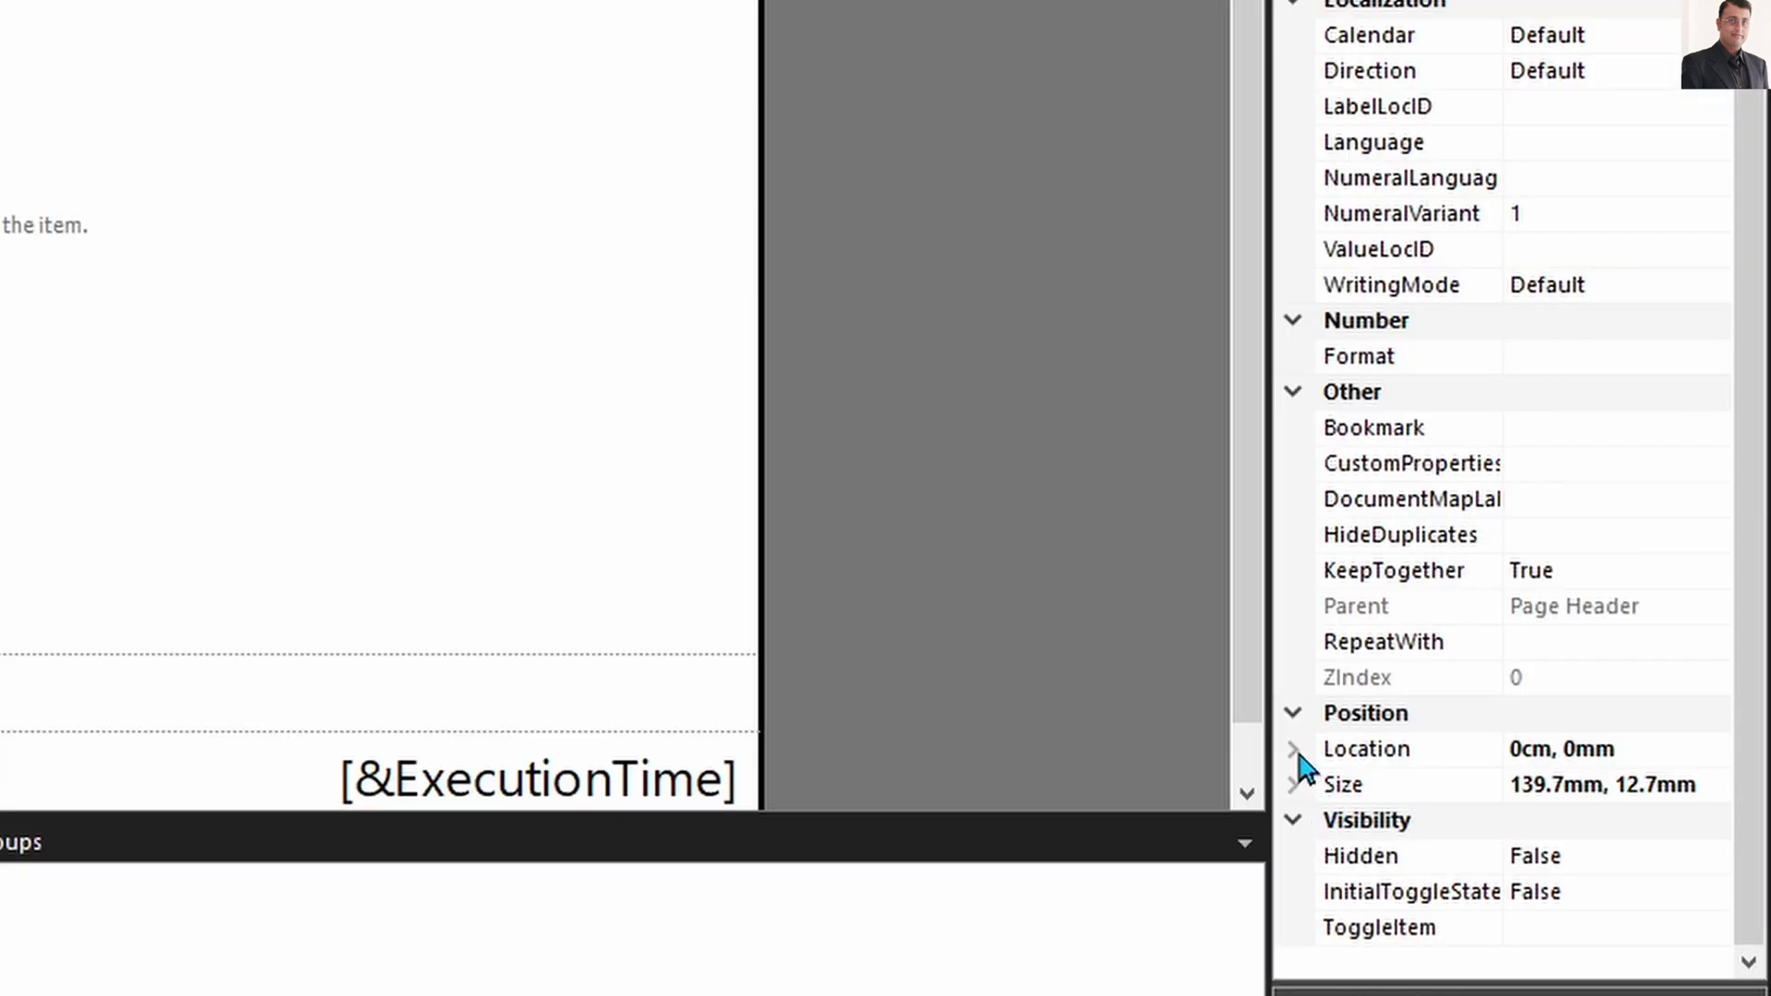
left_click(1296, 752)
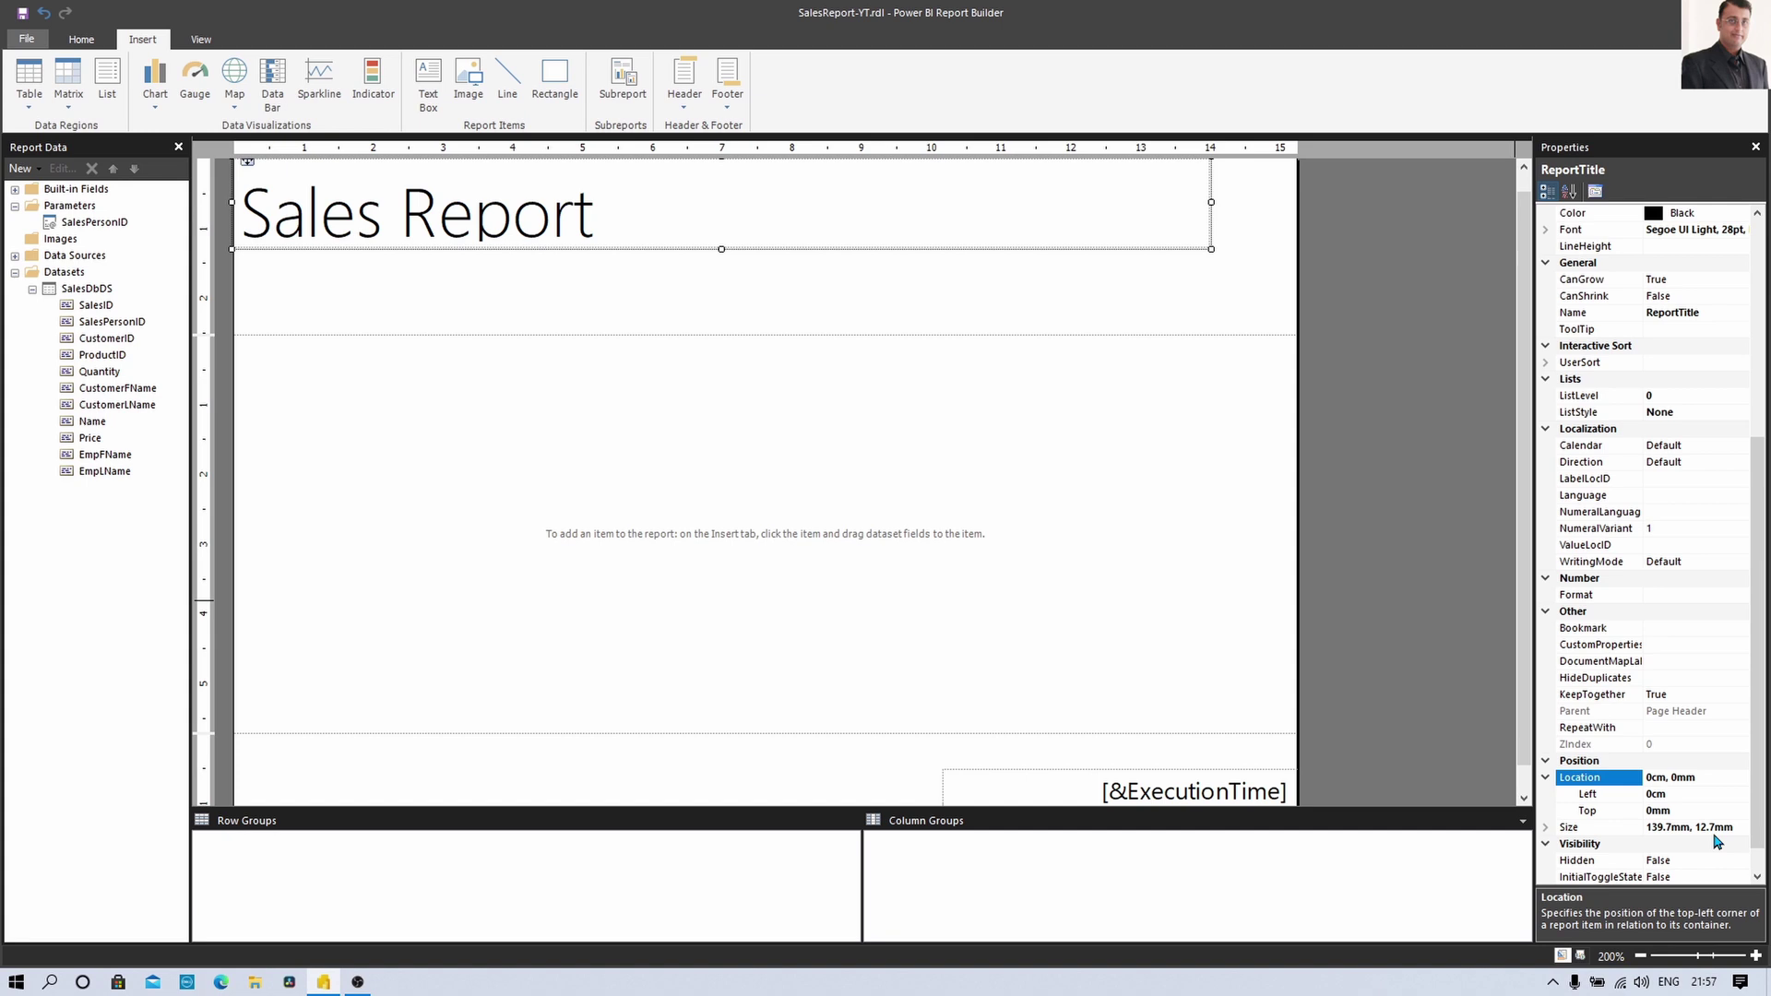
left_click_drag(1208, 202, 795, 205)
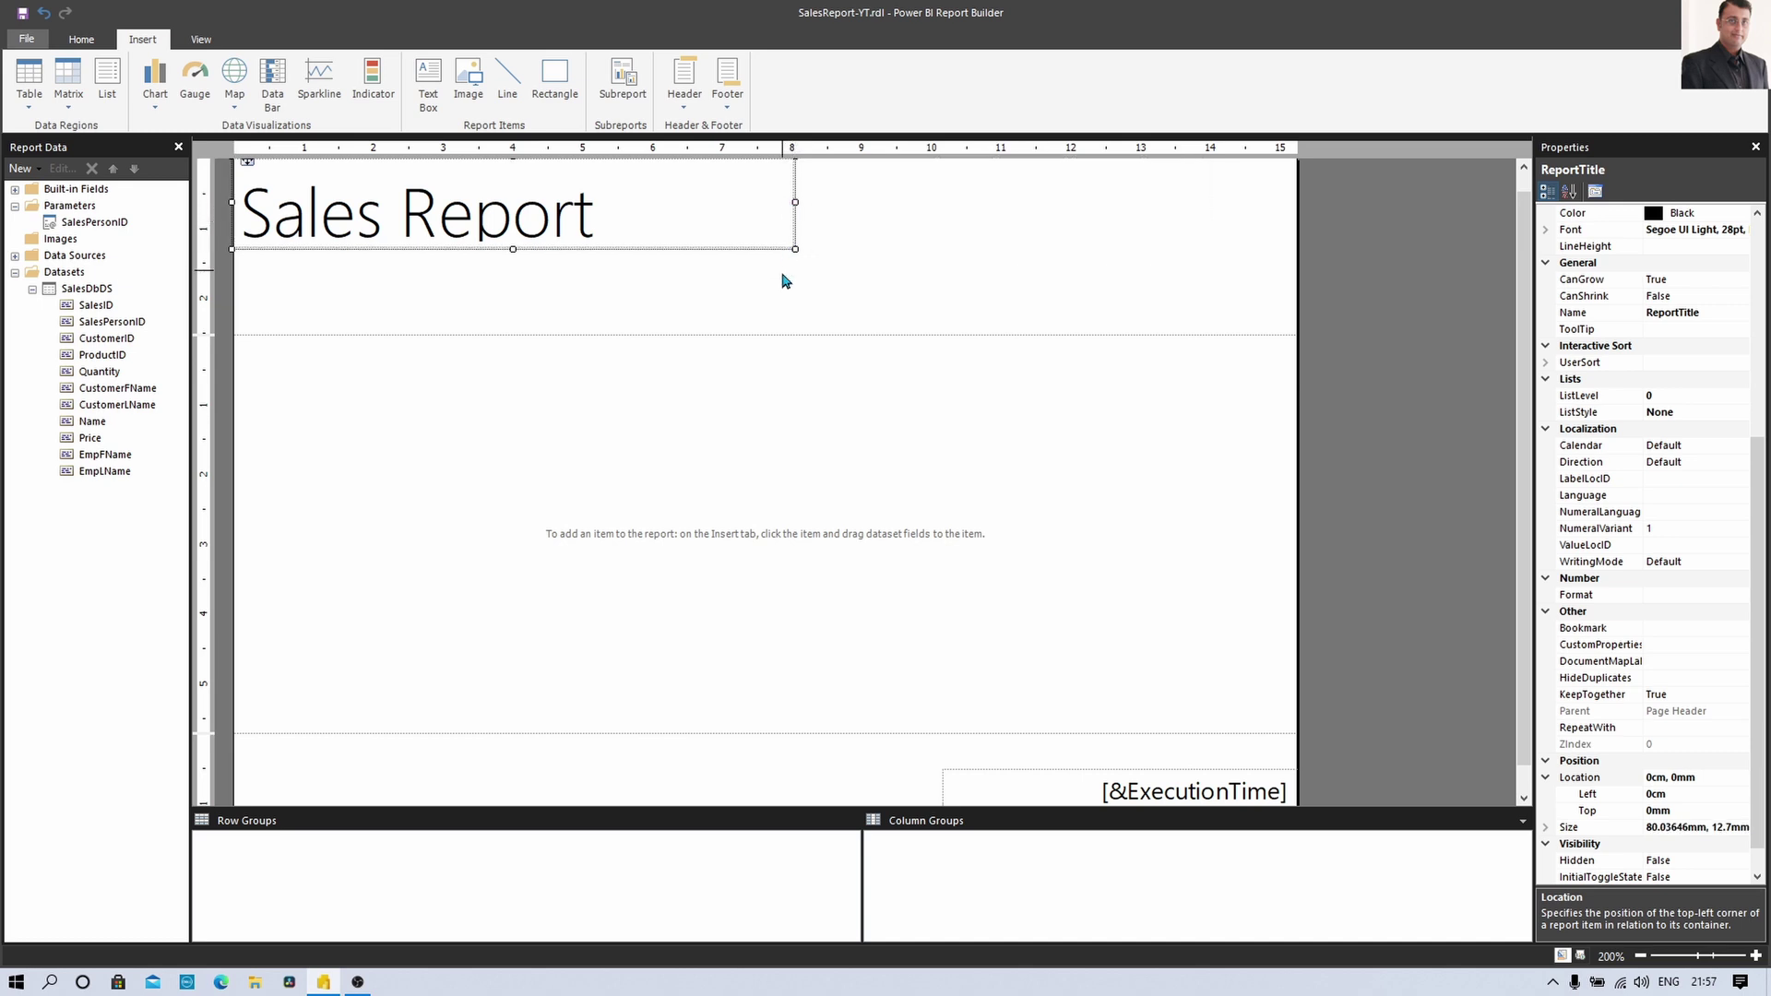
left_click(887, 270)
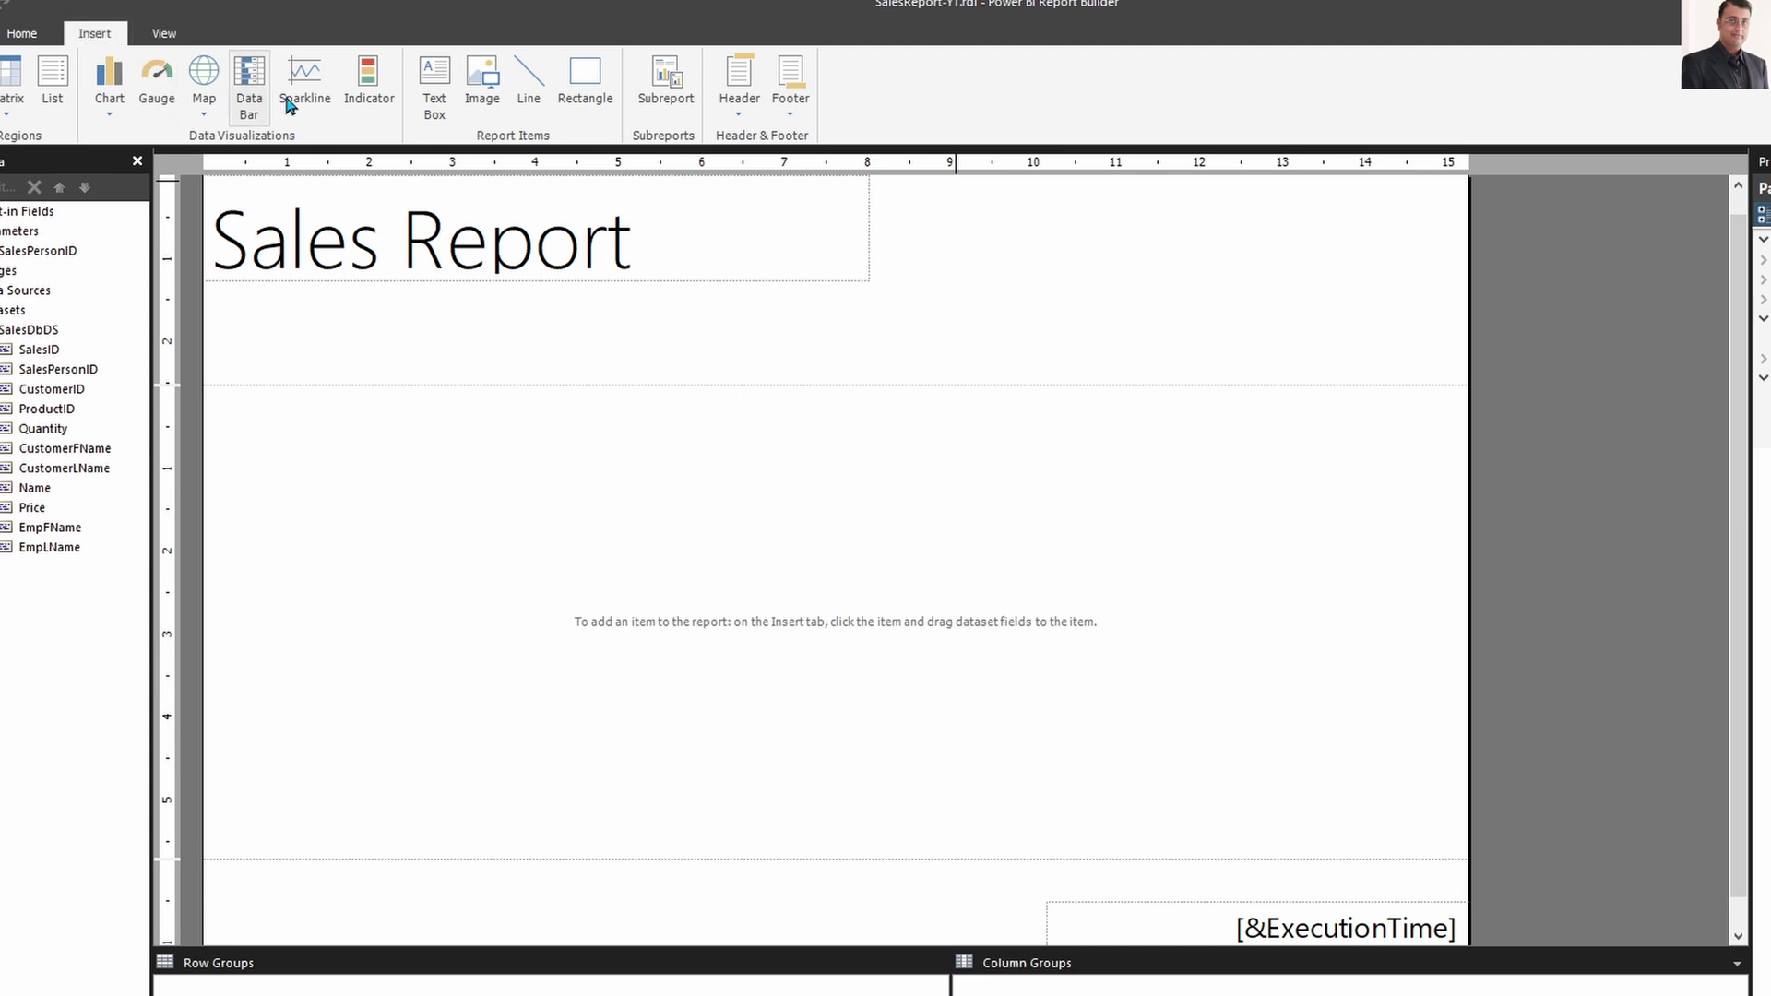
Insert the embedded Power Platform Training image, about 24 mm square, in the upper-right corner of the page header
left_click(484, 103)
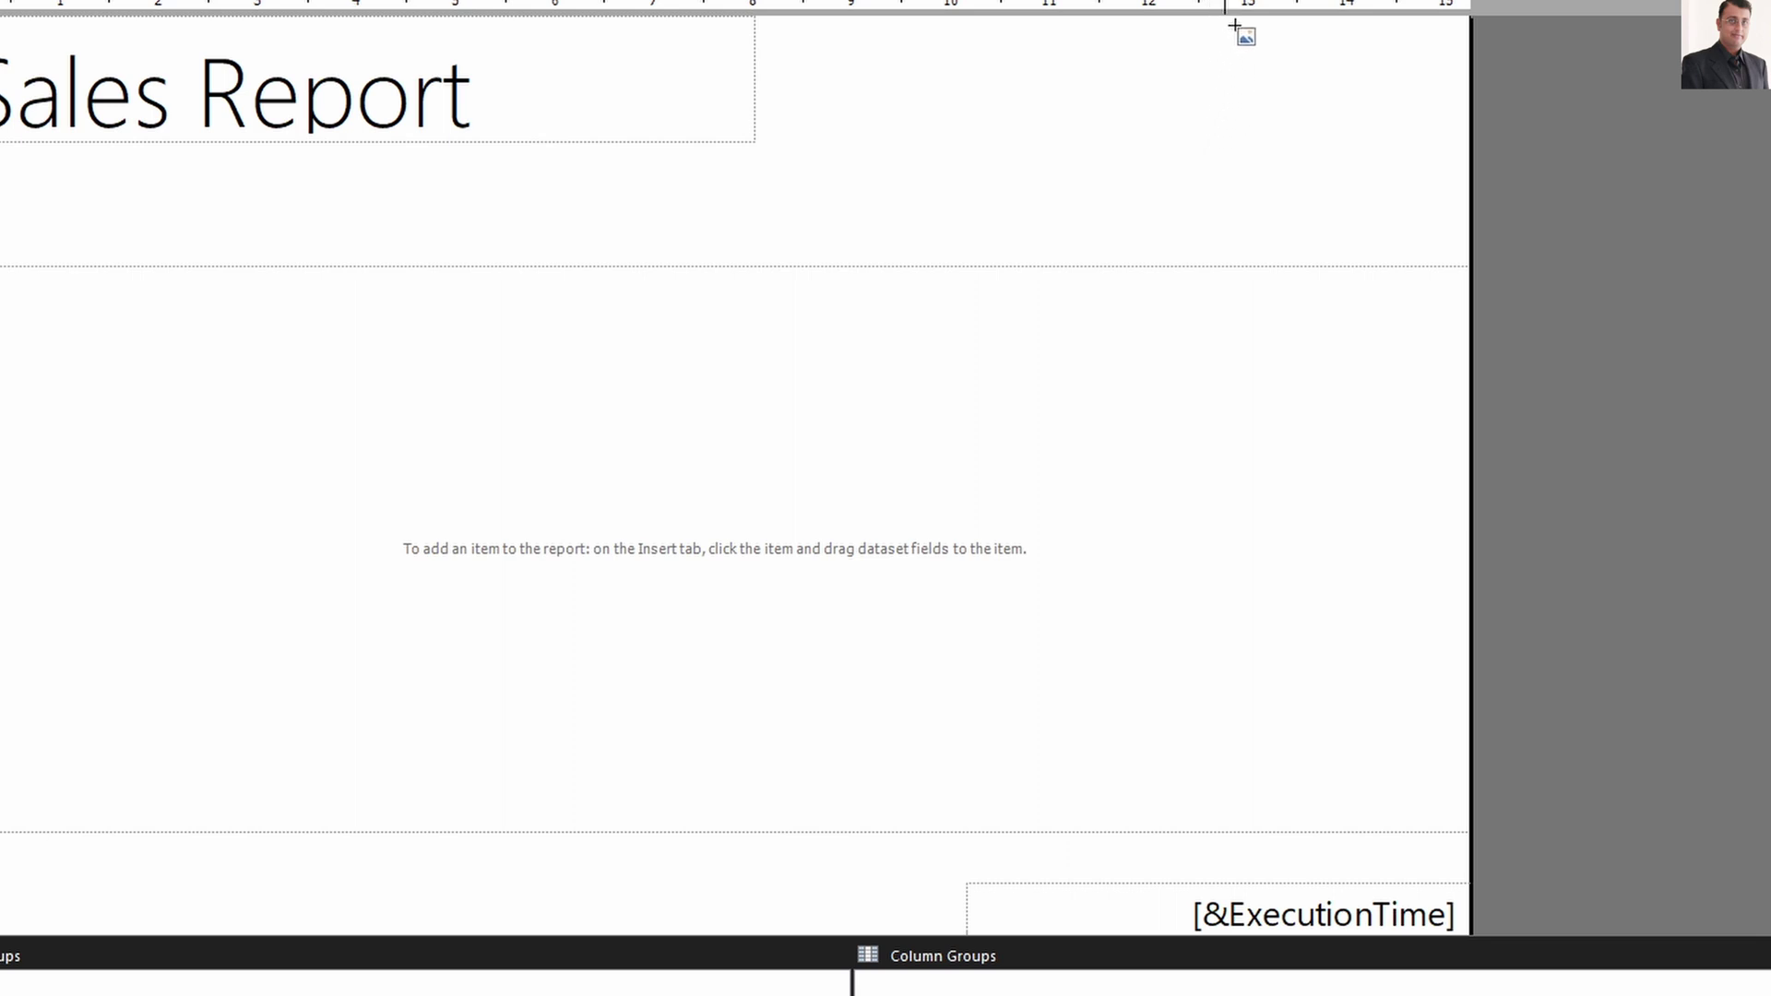
left_click_drag(1236, 24, 1454, 261)
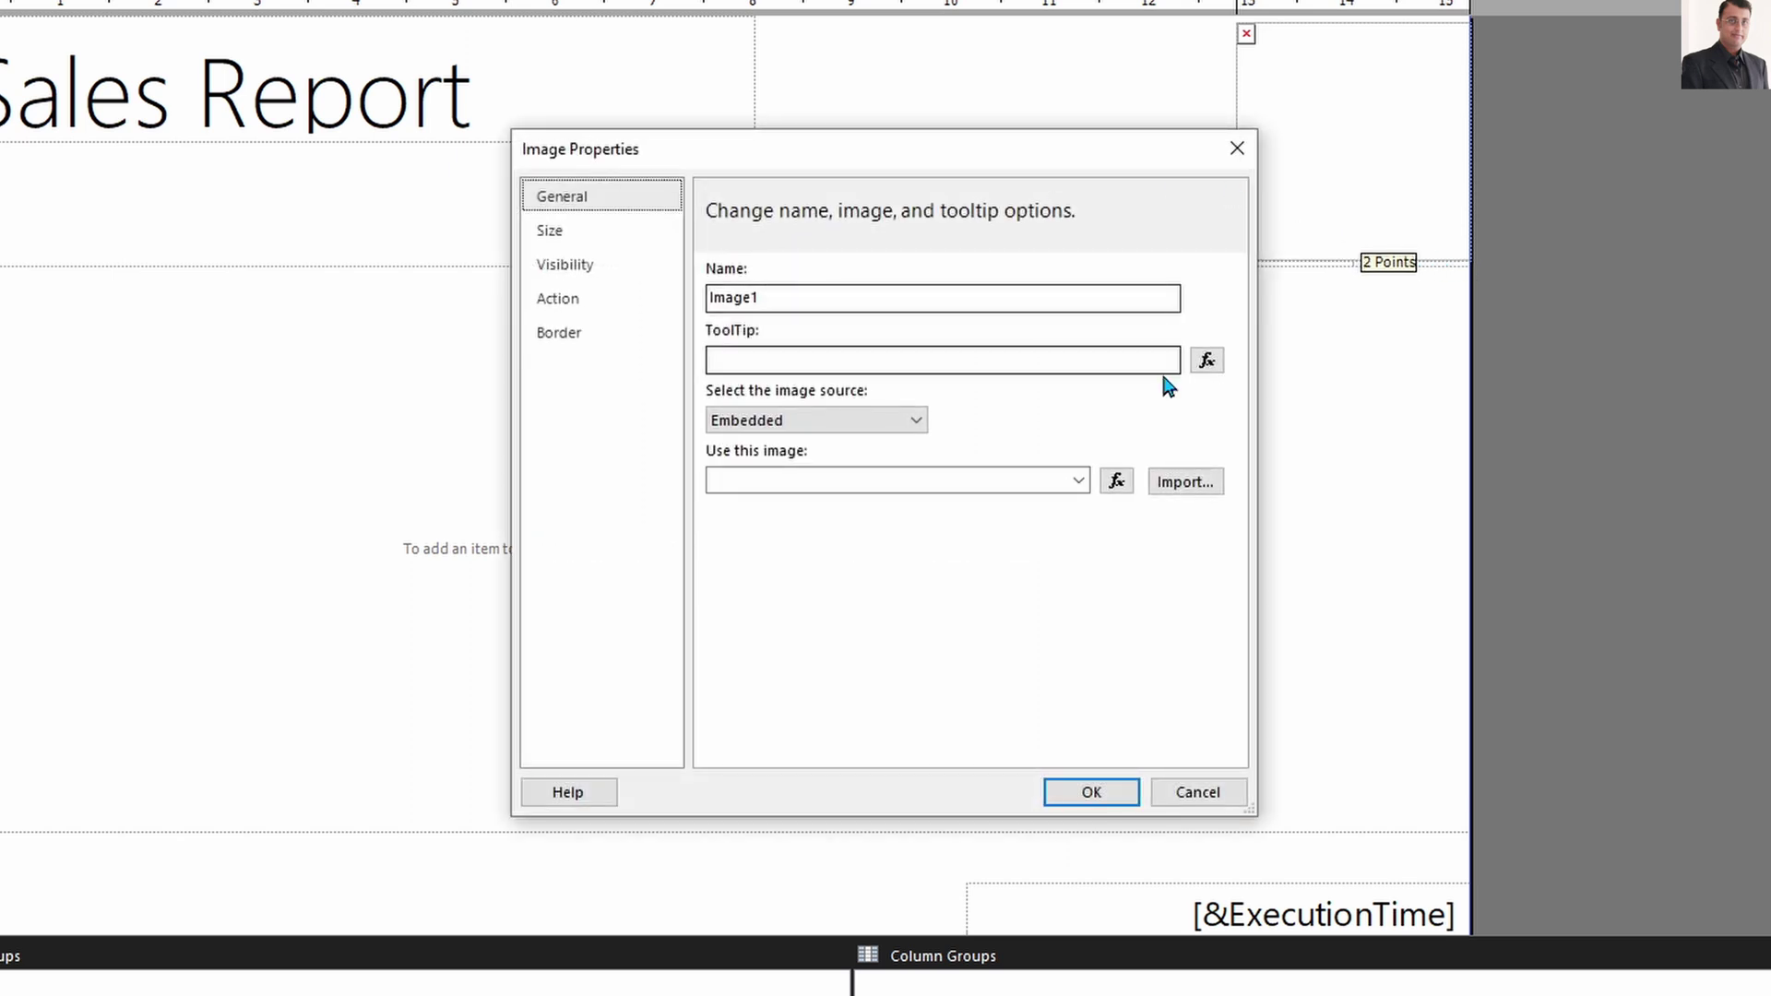
left_click(1188, 486)
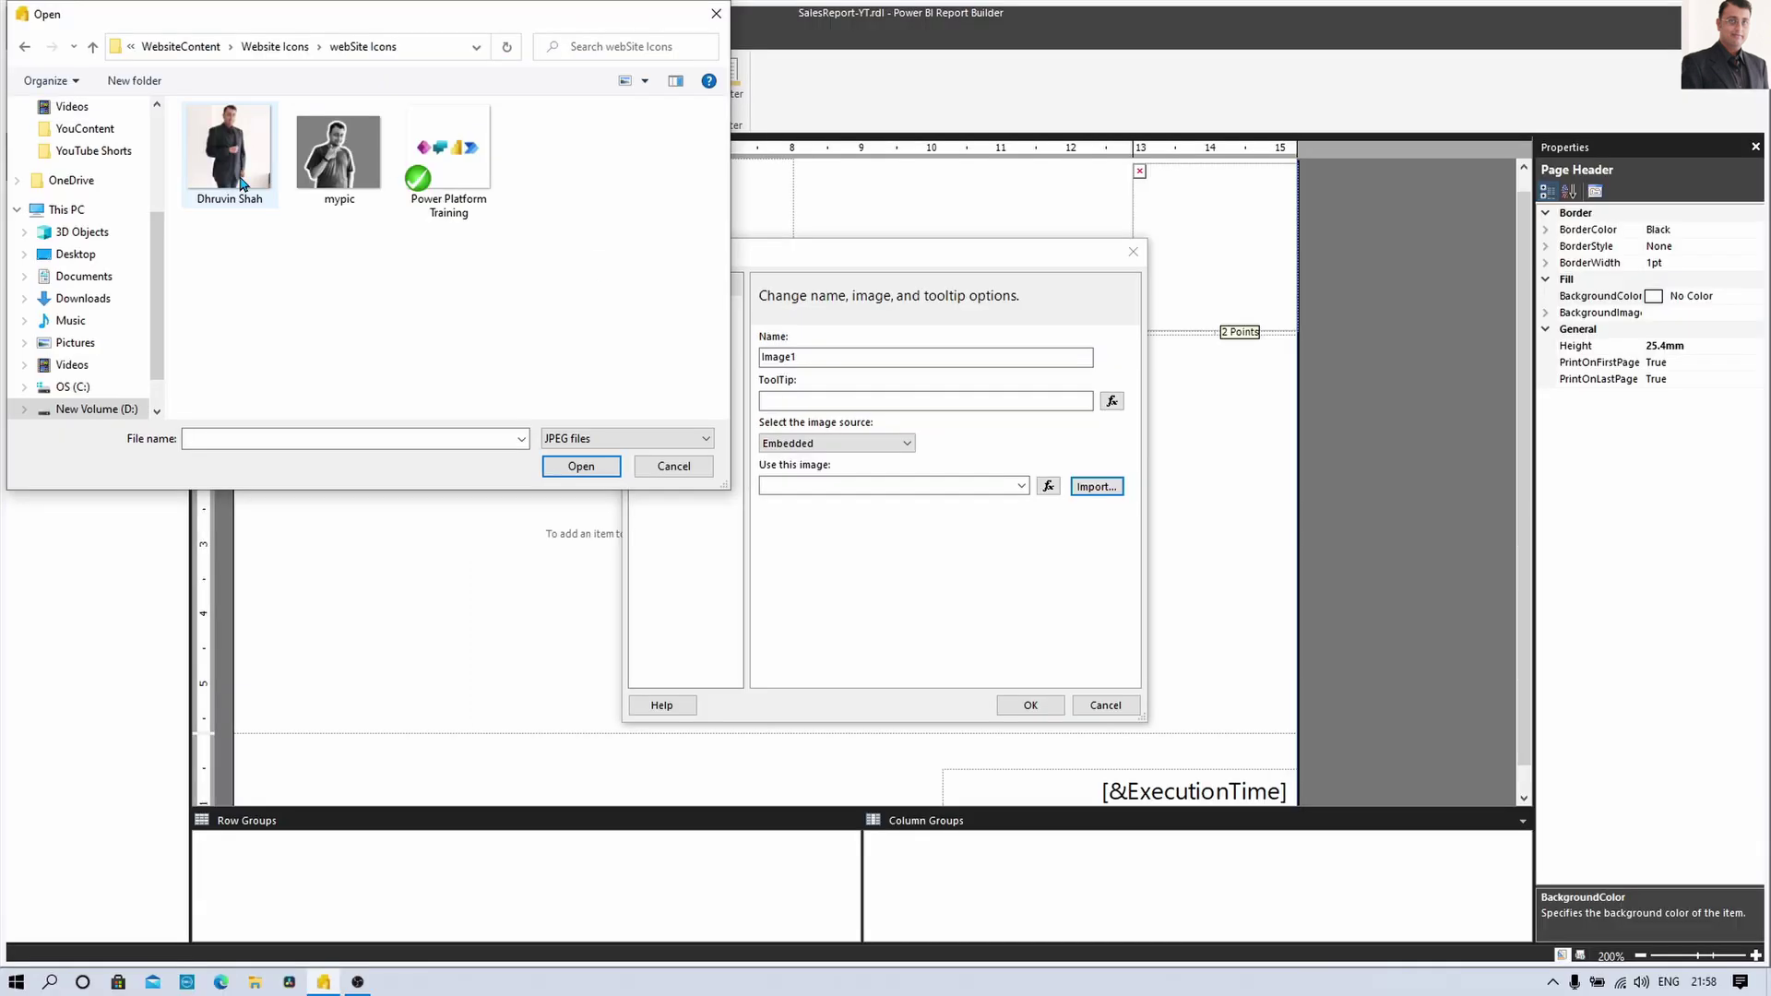
double_click(448, 153)
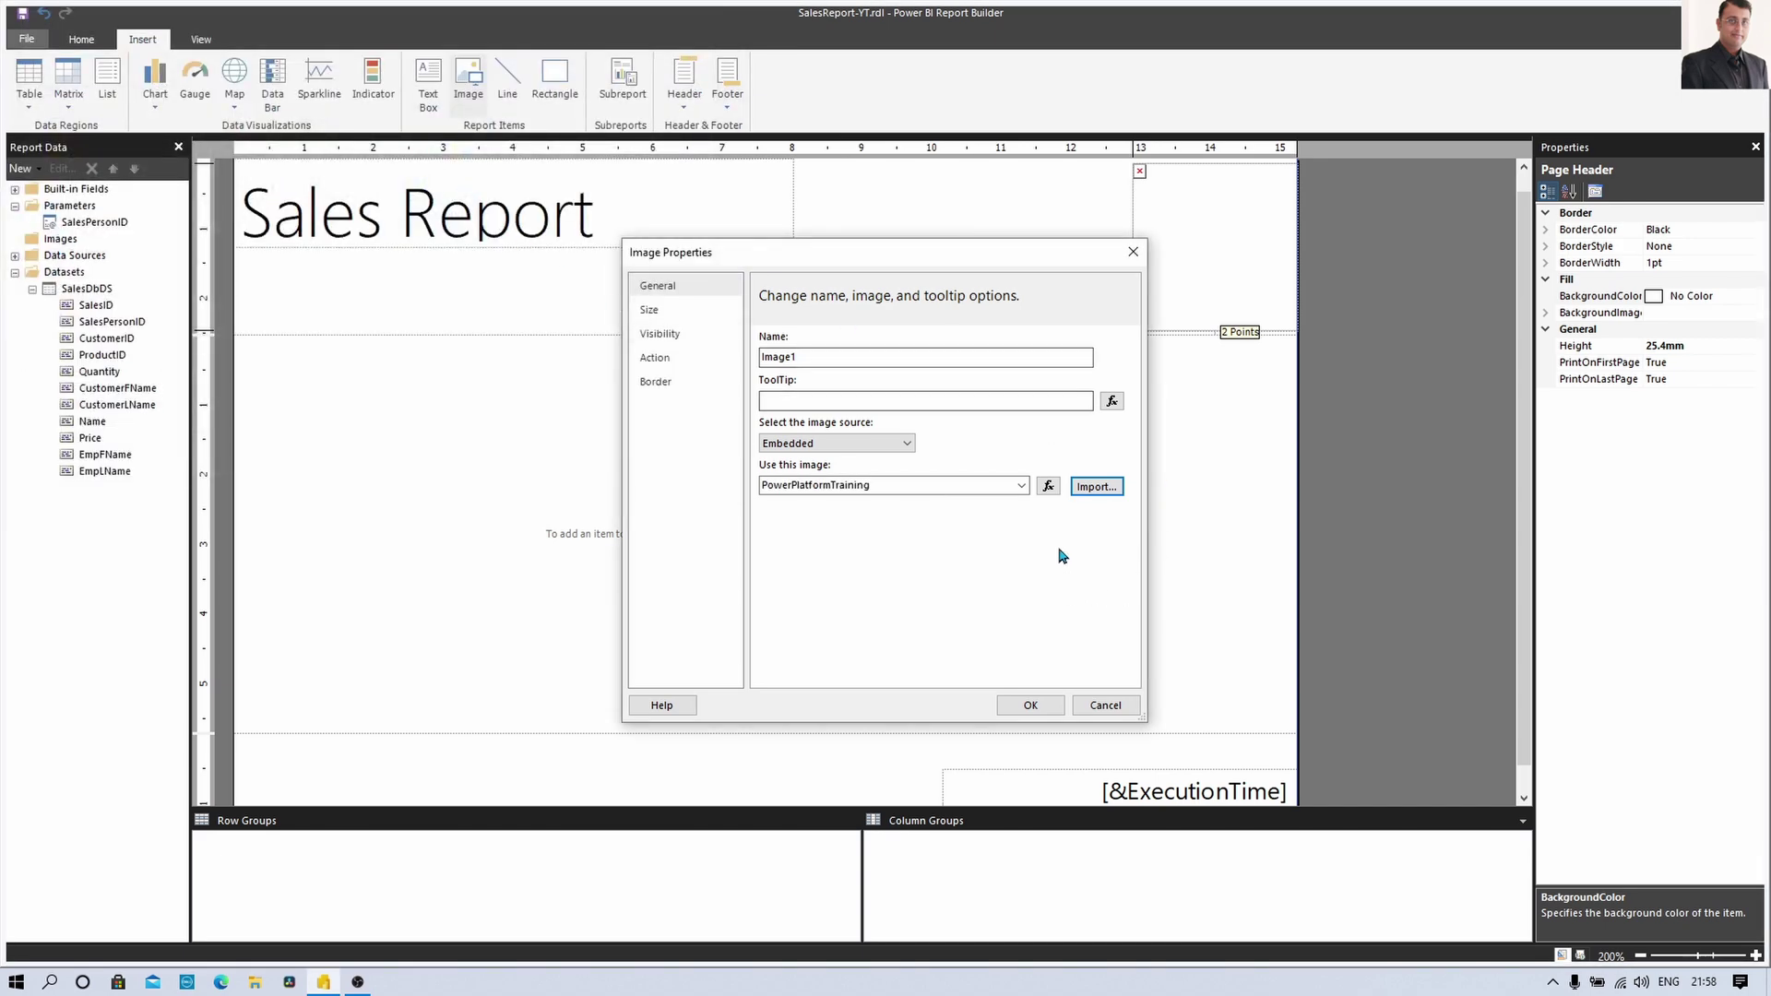
left_click(1031, 704)
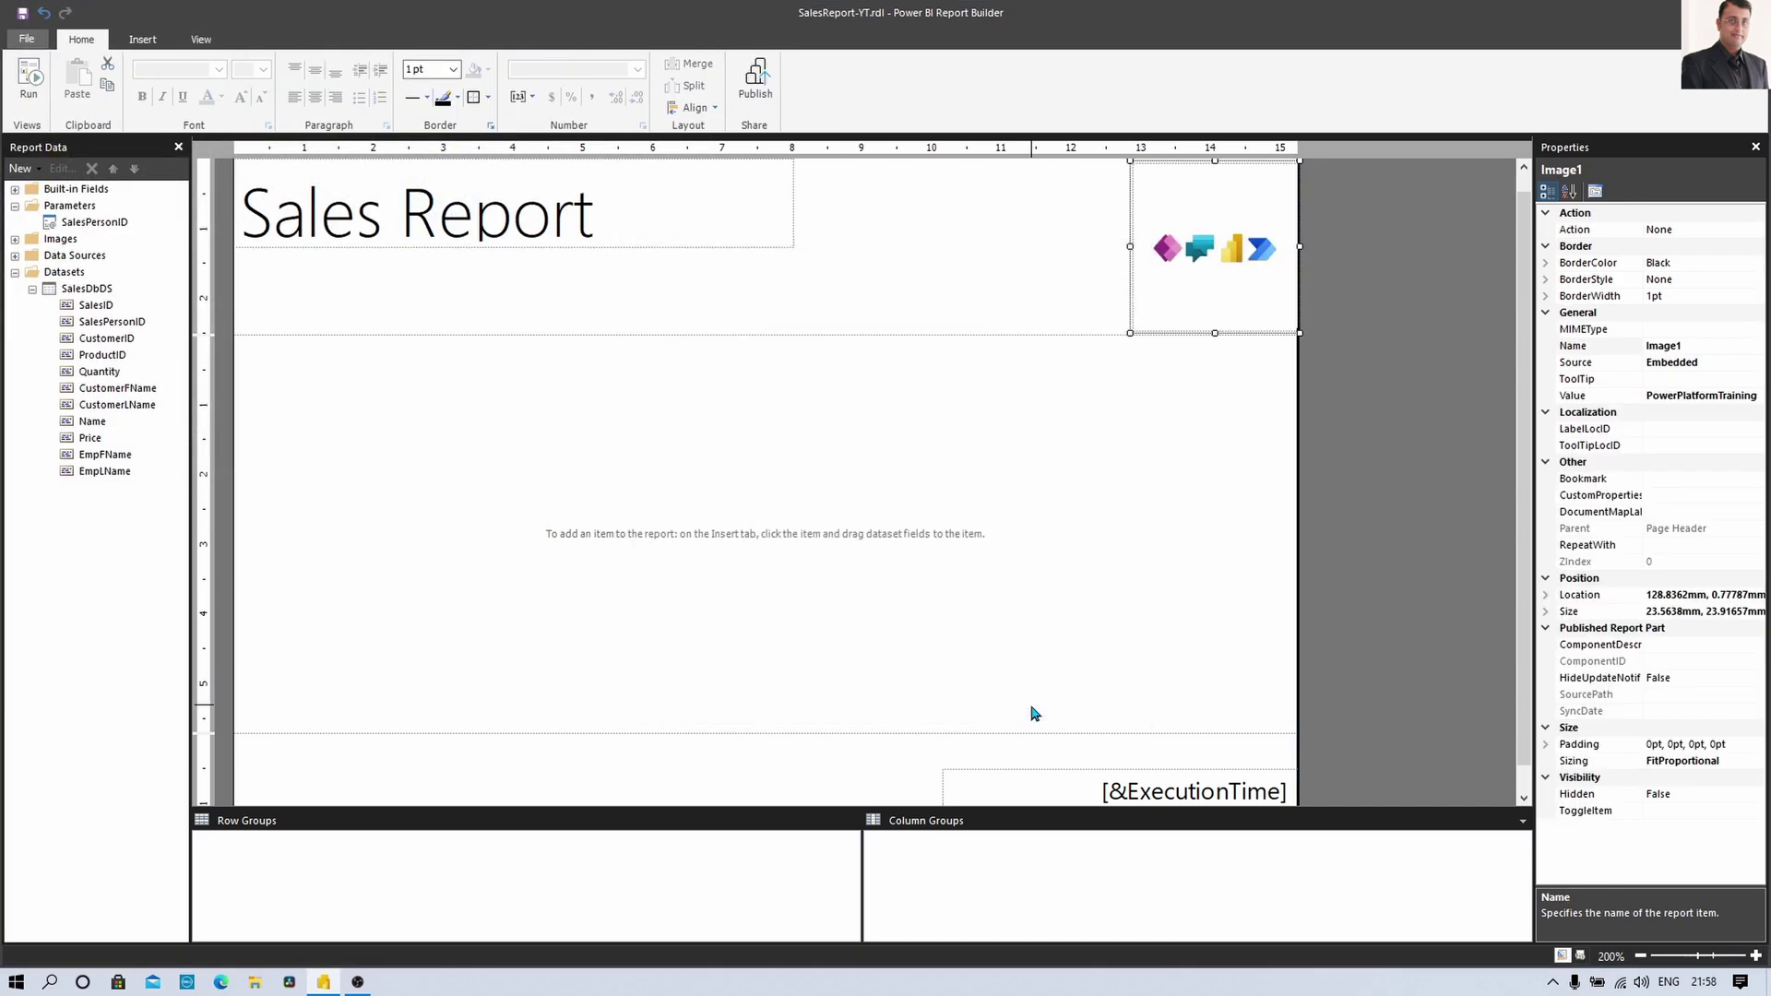
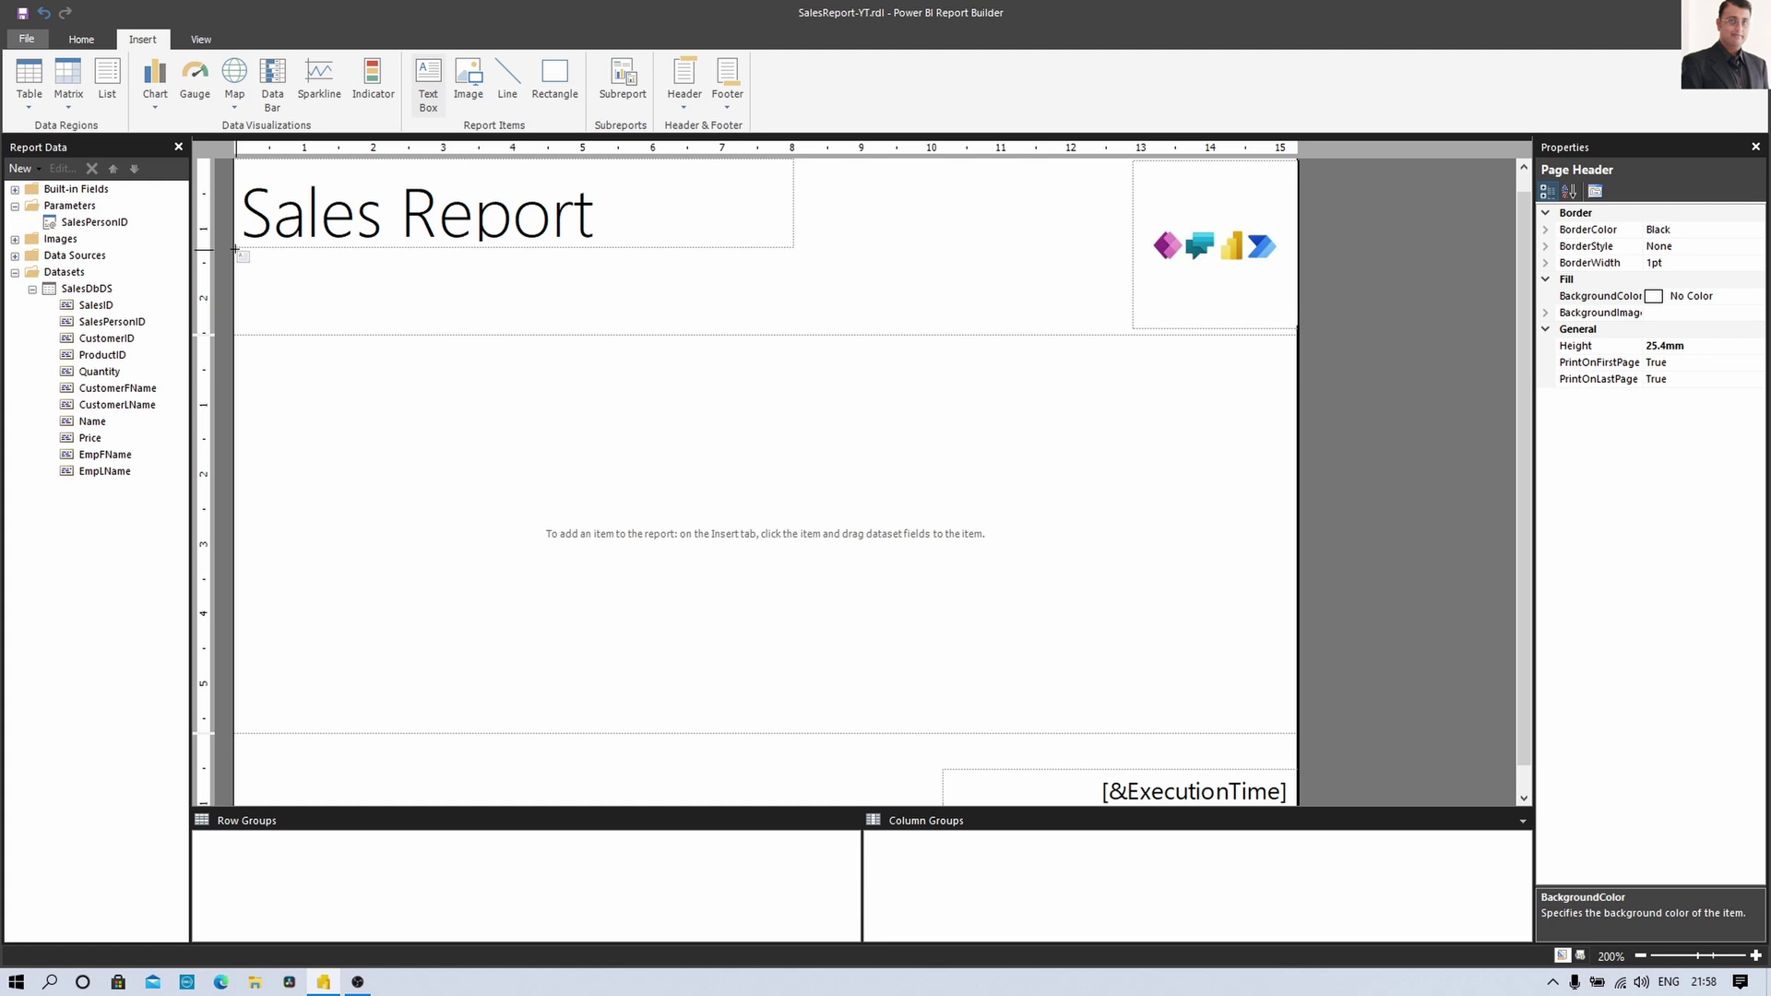
Add a text box directly below the title in the page header with the text "Sales Person ID:"
left_click_drag(237, 249, 753, 248)
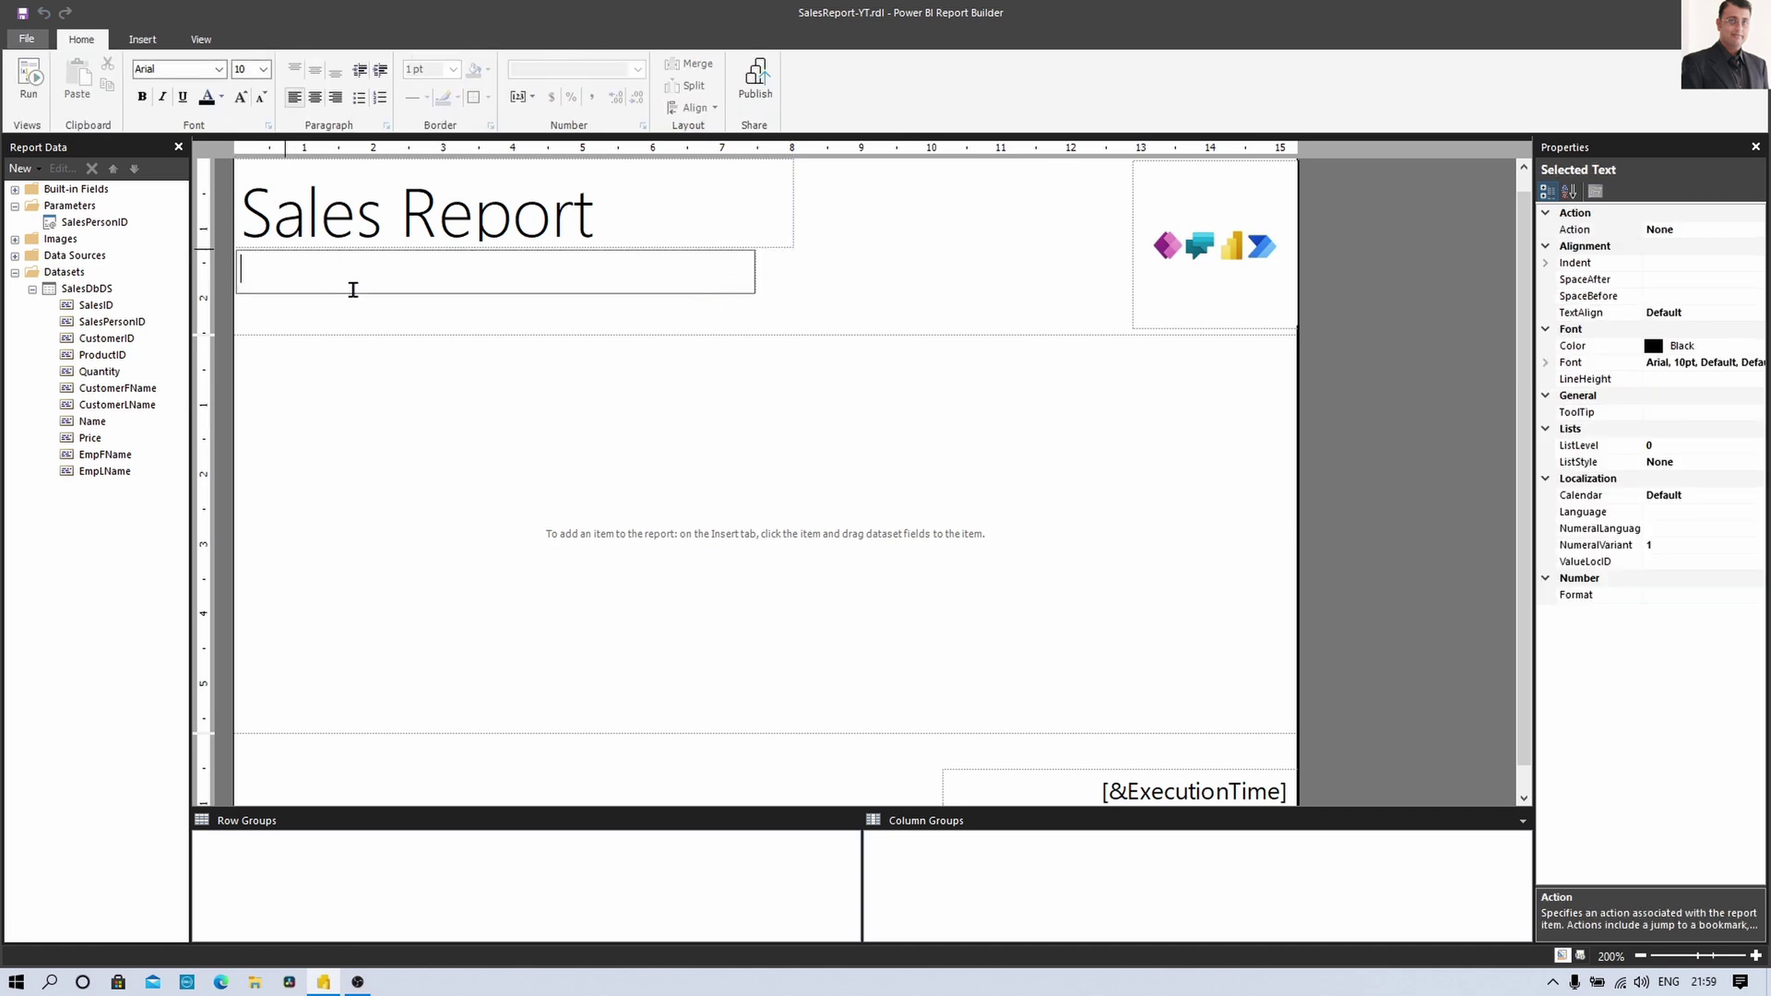
type("Sales Person")
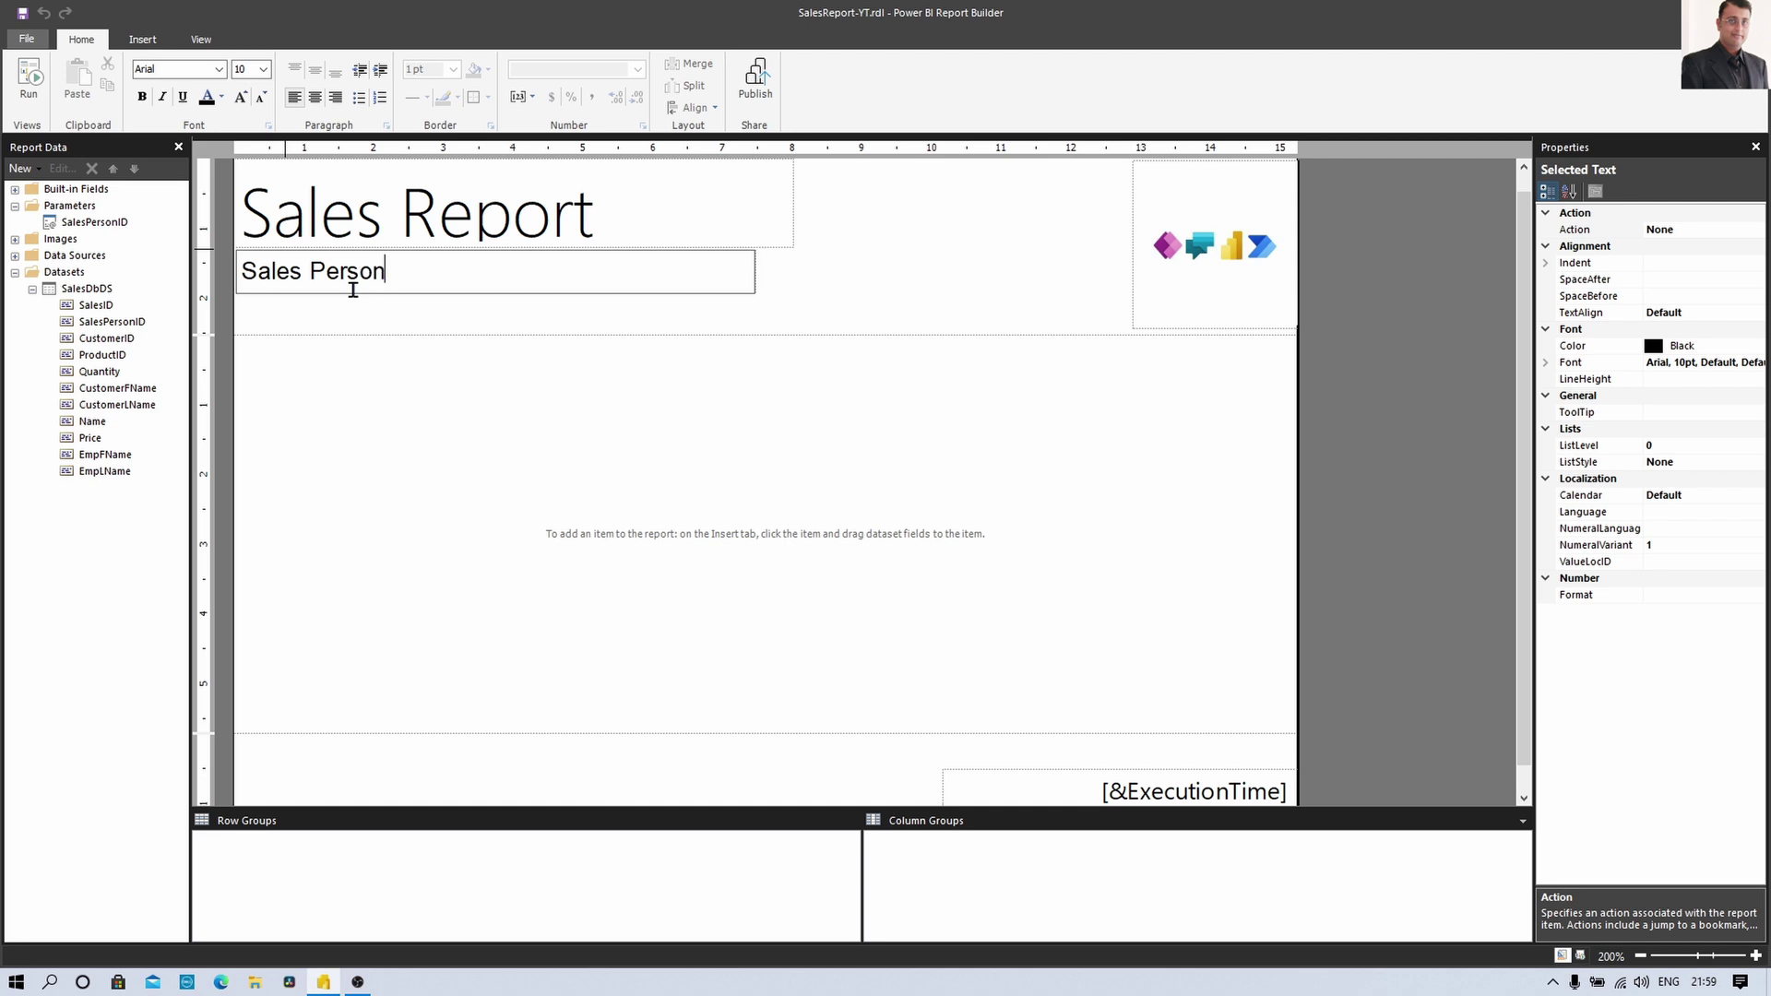
type(" ID:")
Create a placeholder after the "Sales Person ID:" label with the value expression =Parameters!SalesPersonID.Value
right_click(439, 270)
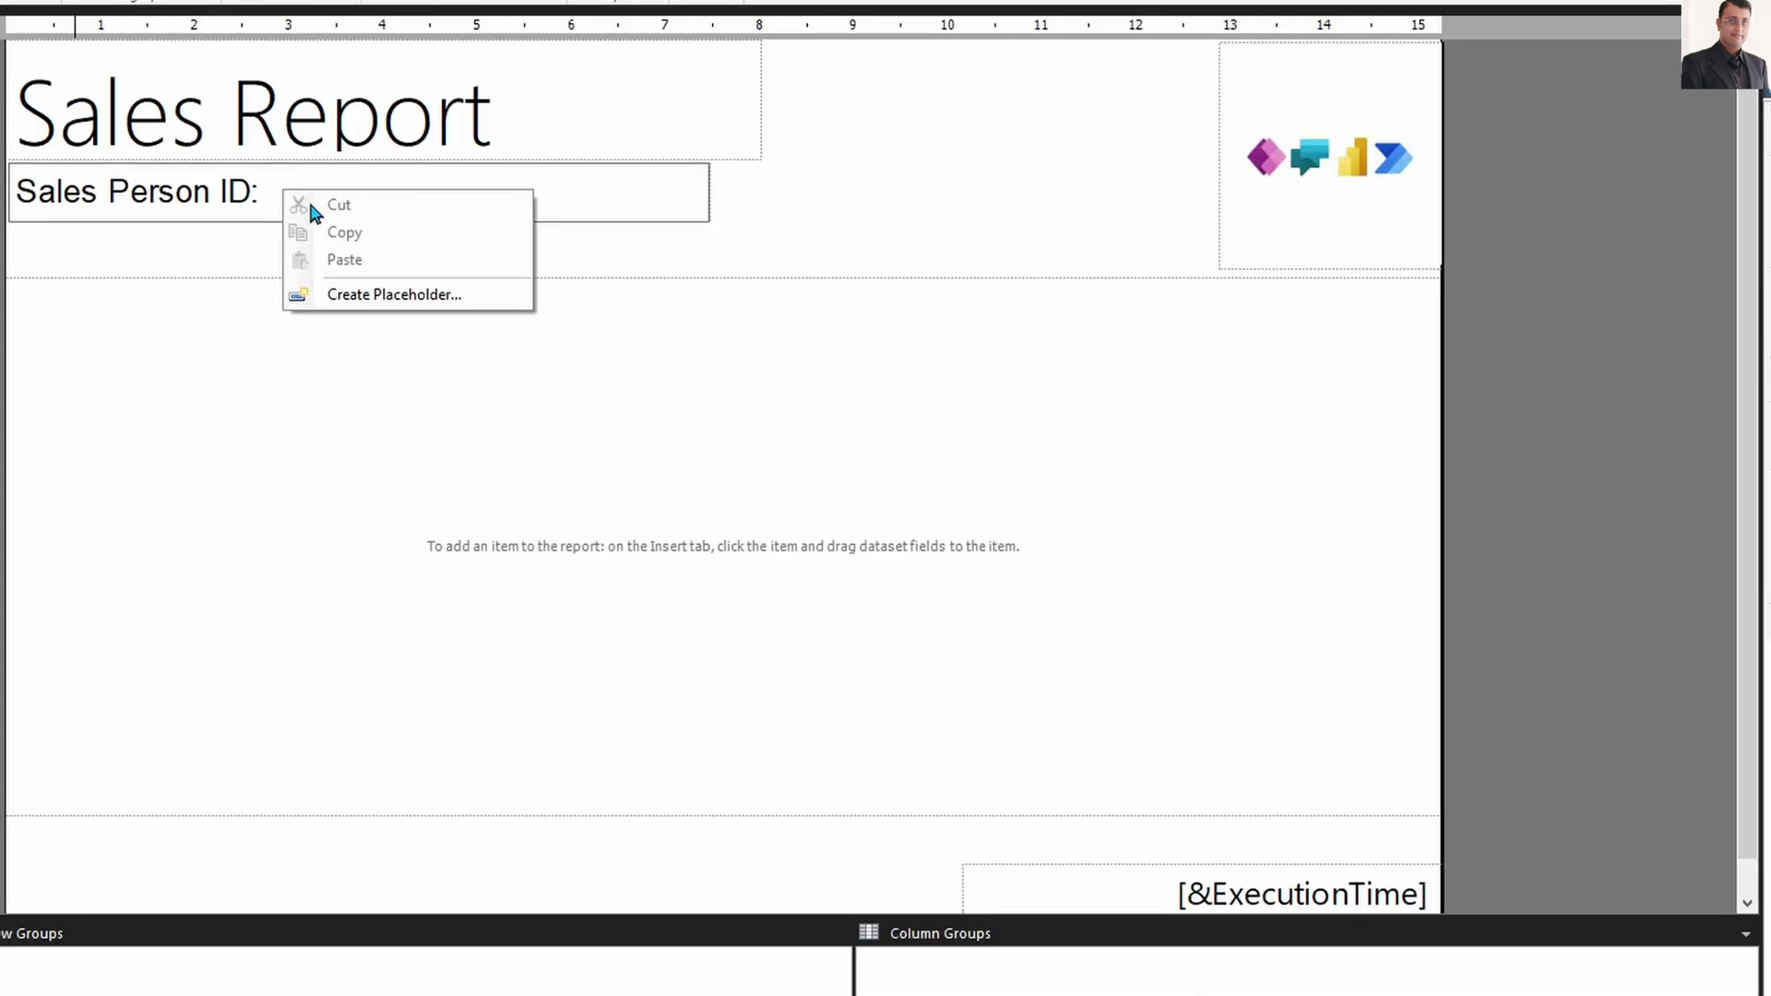
left_click(378, 295)
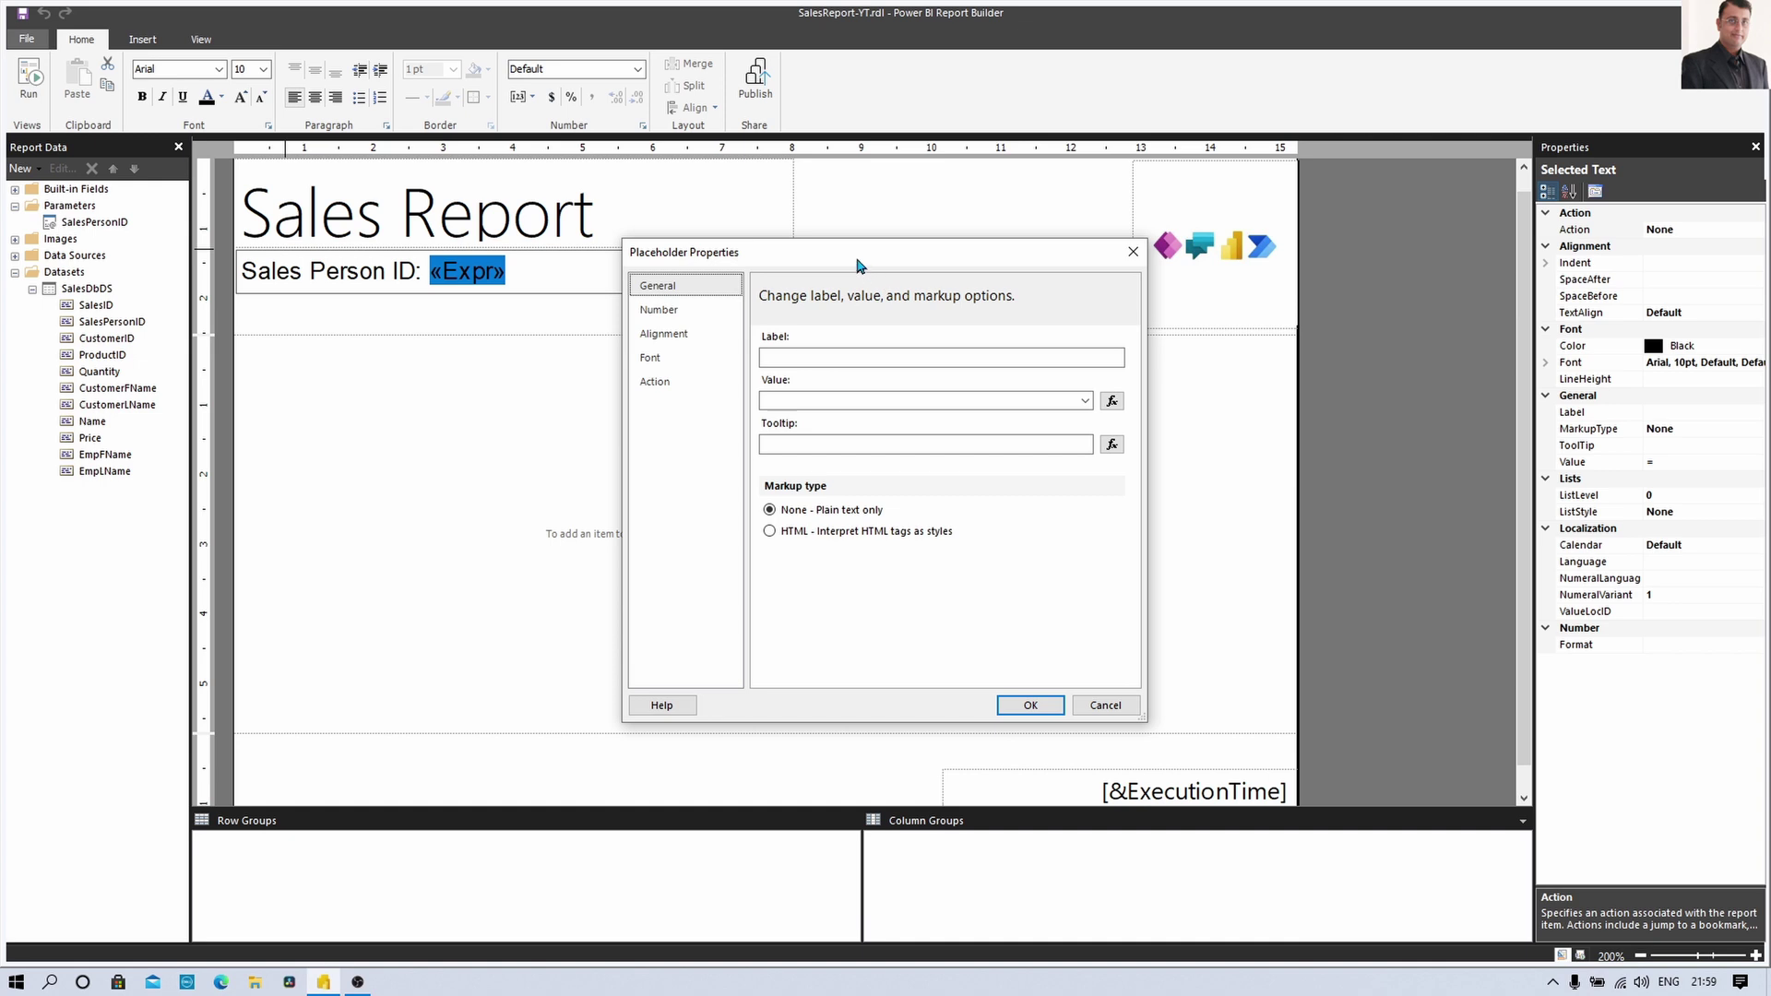
left_click_drag(857, 264, 843, 218)
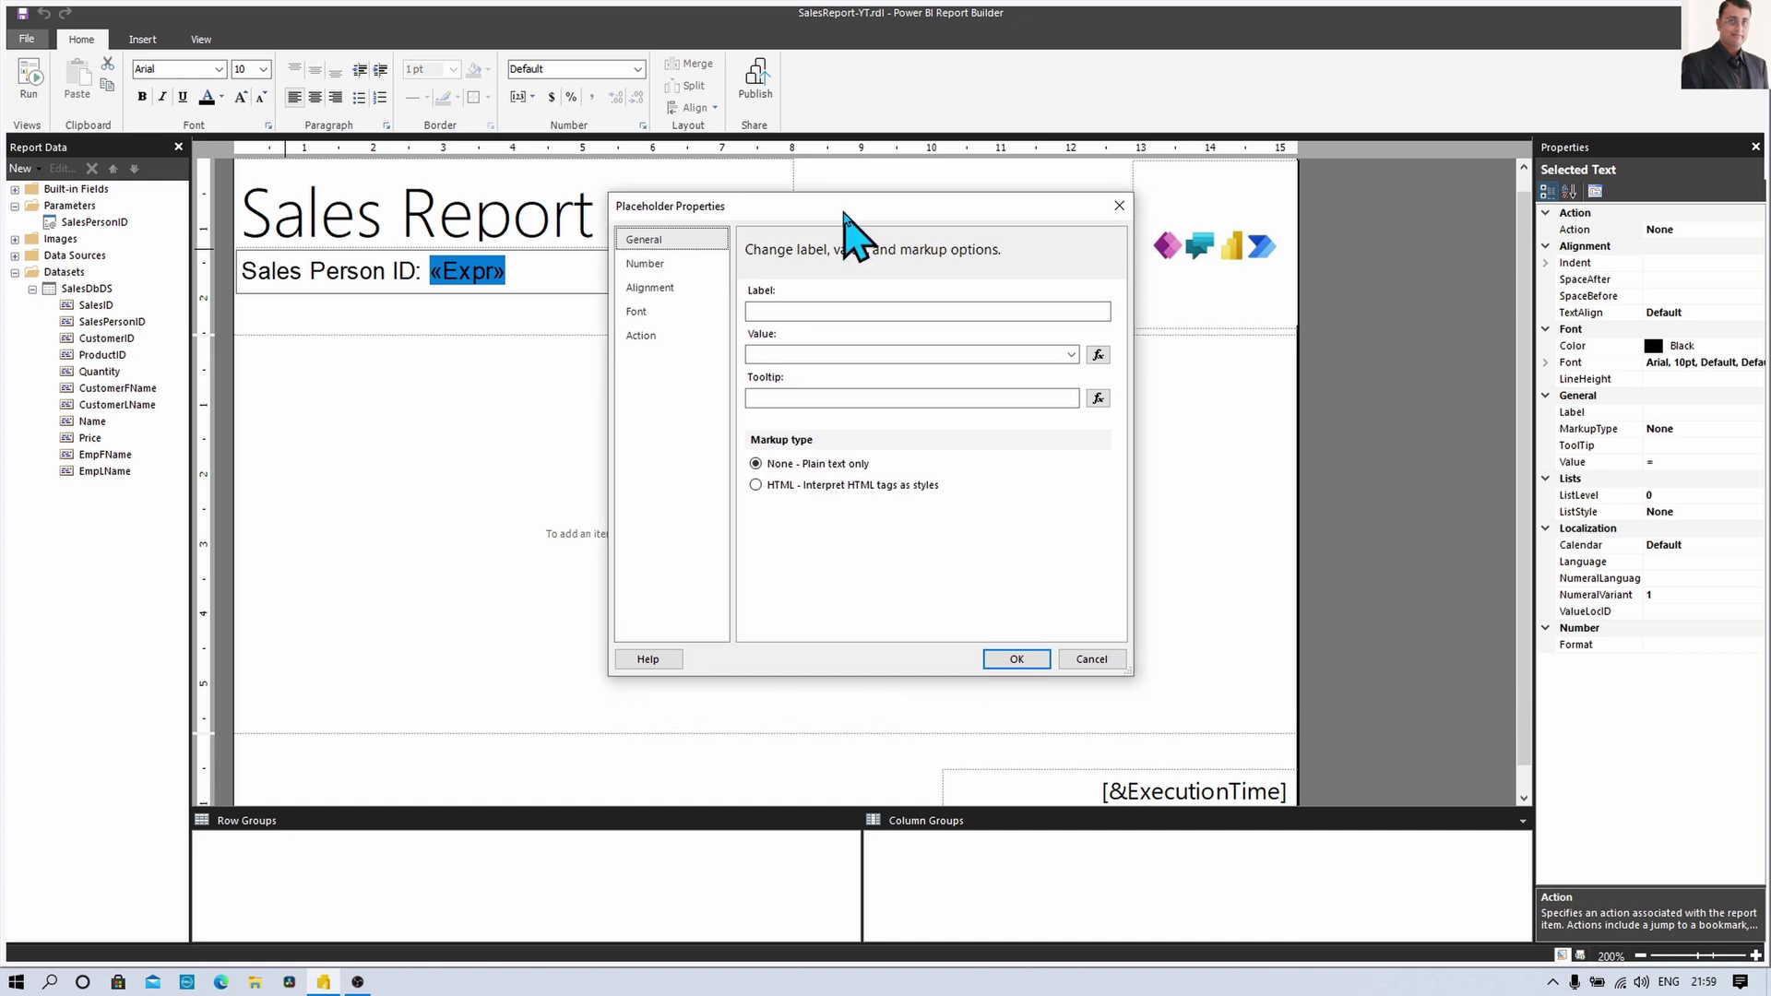
left_click(1070, 355)
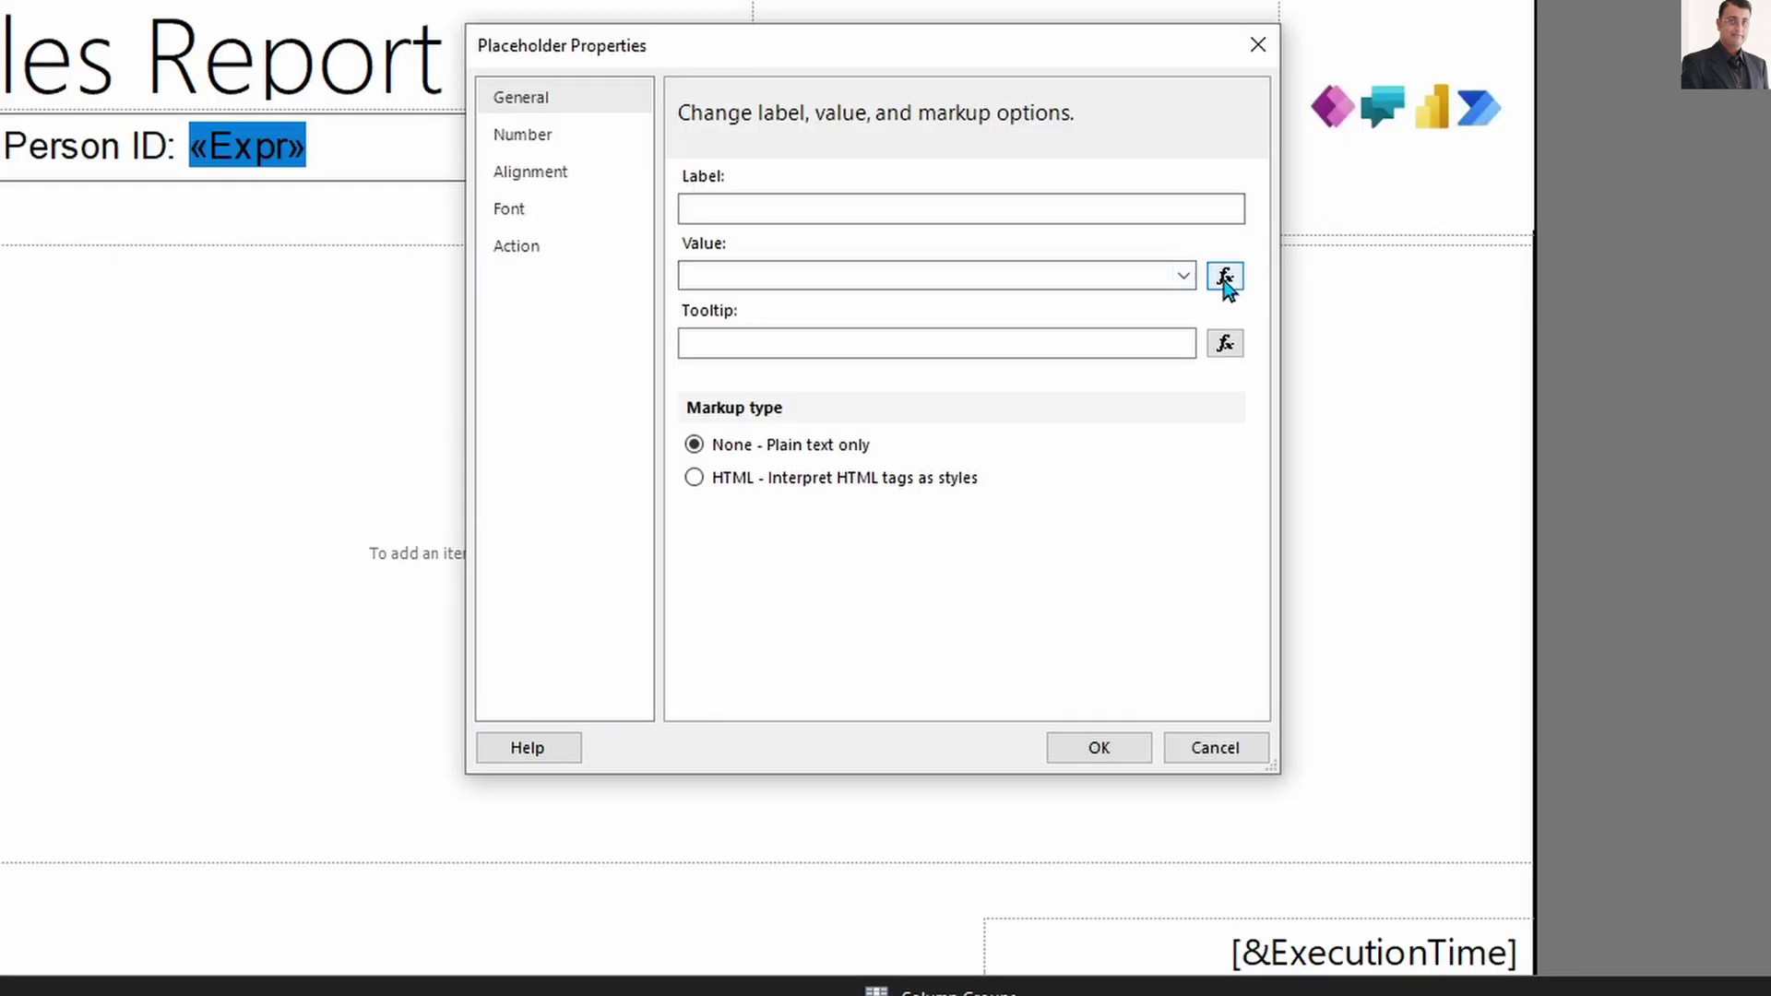
left_click(1098, 355)
left_click(584, 385)
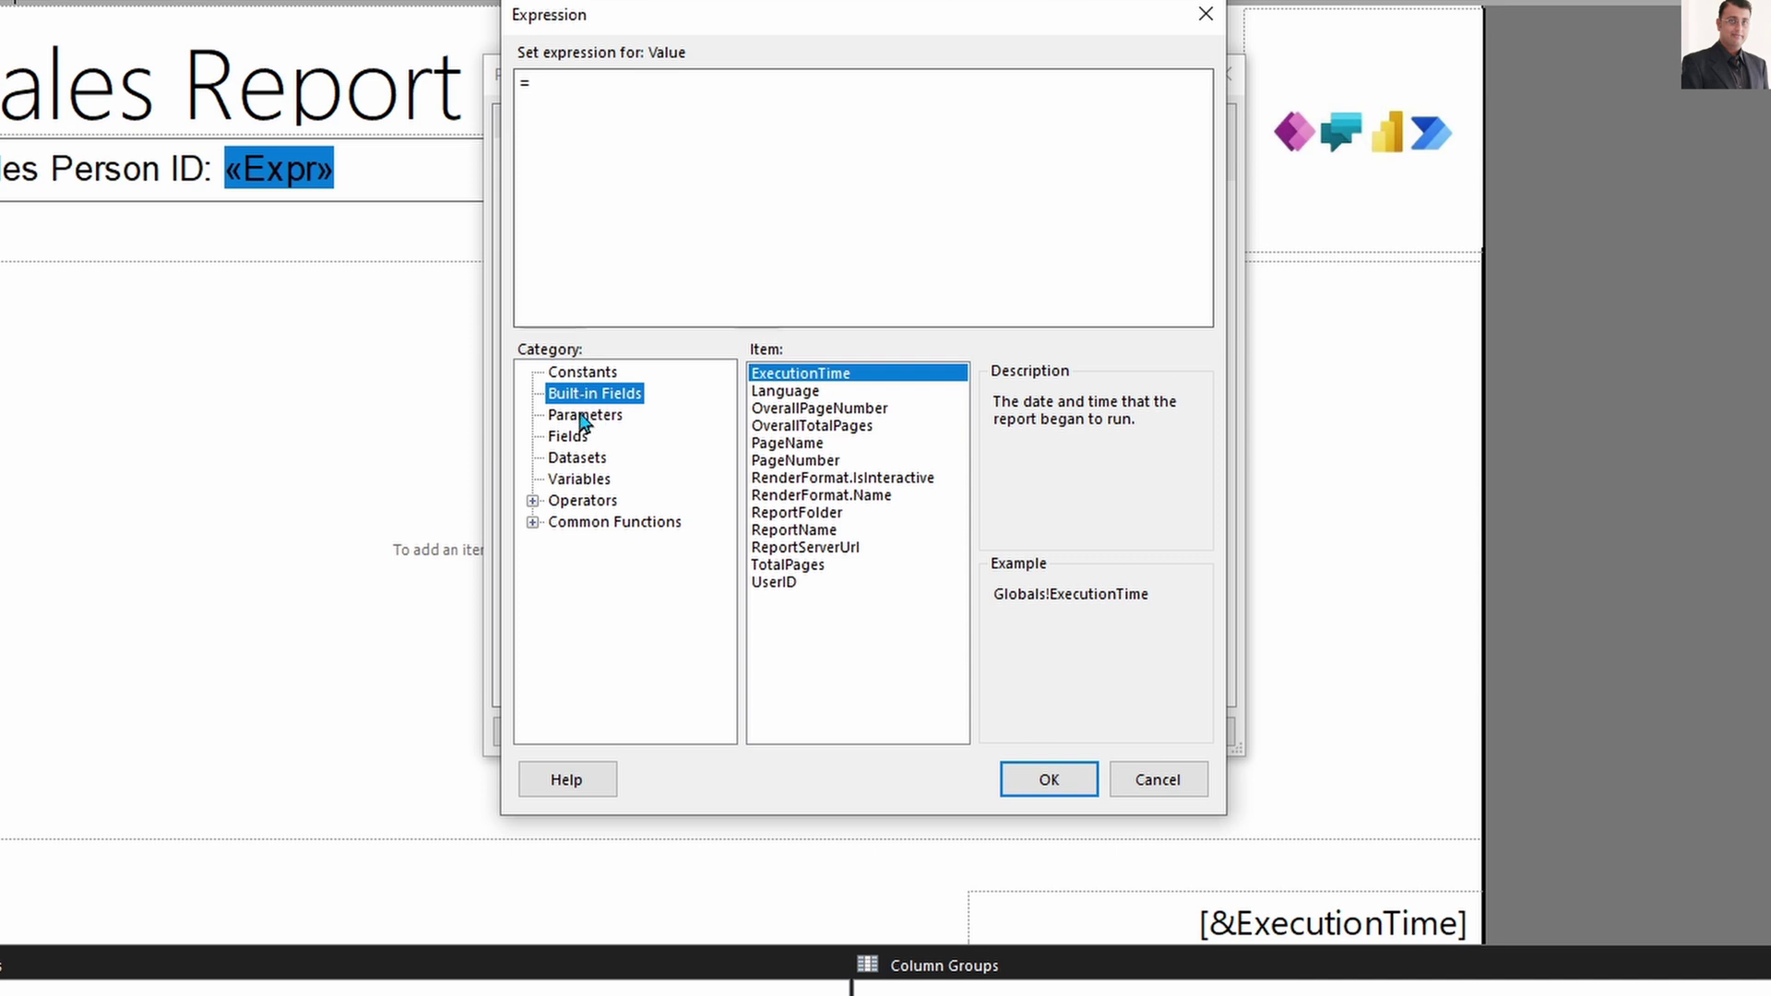
left_click(583, 417)
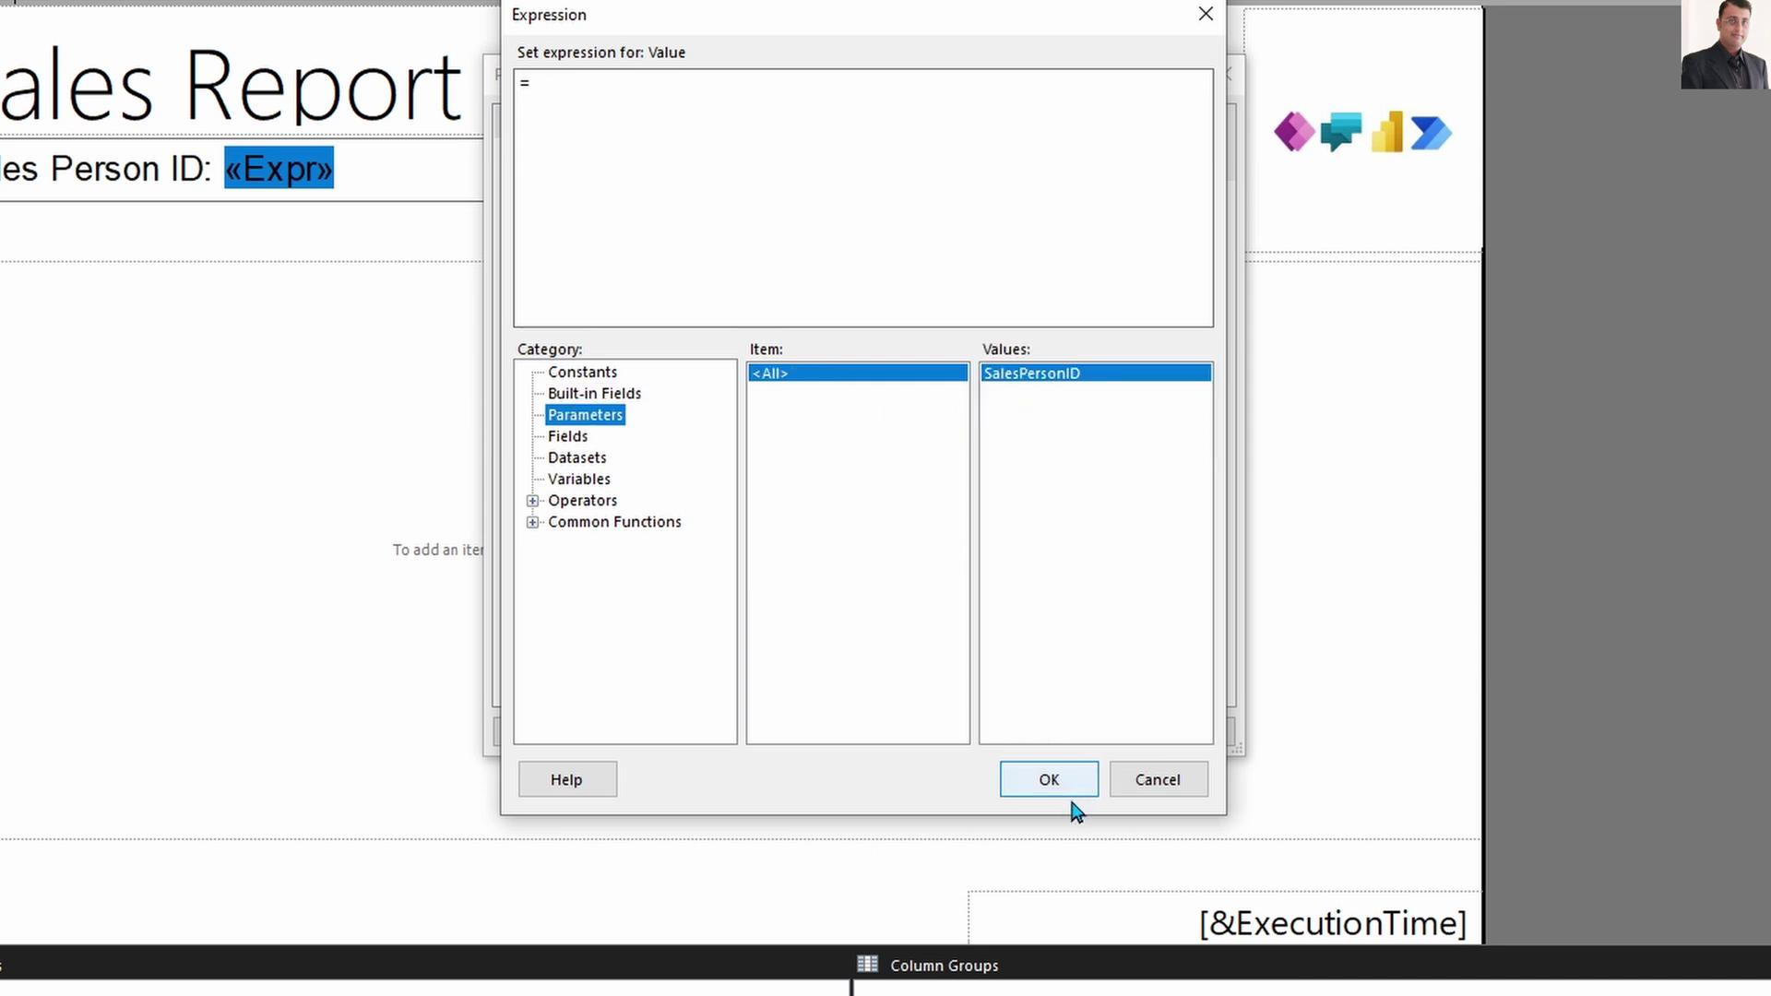
double_click(1059, 374)
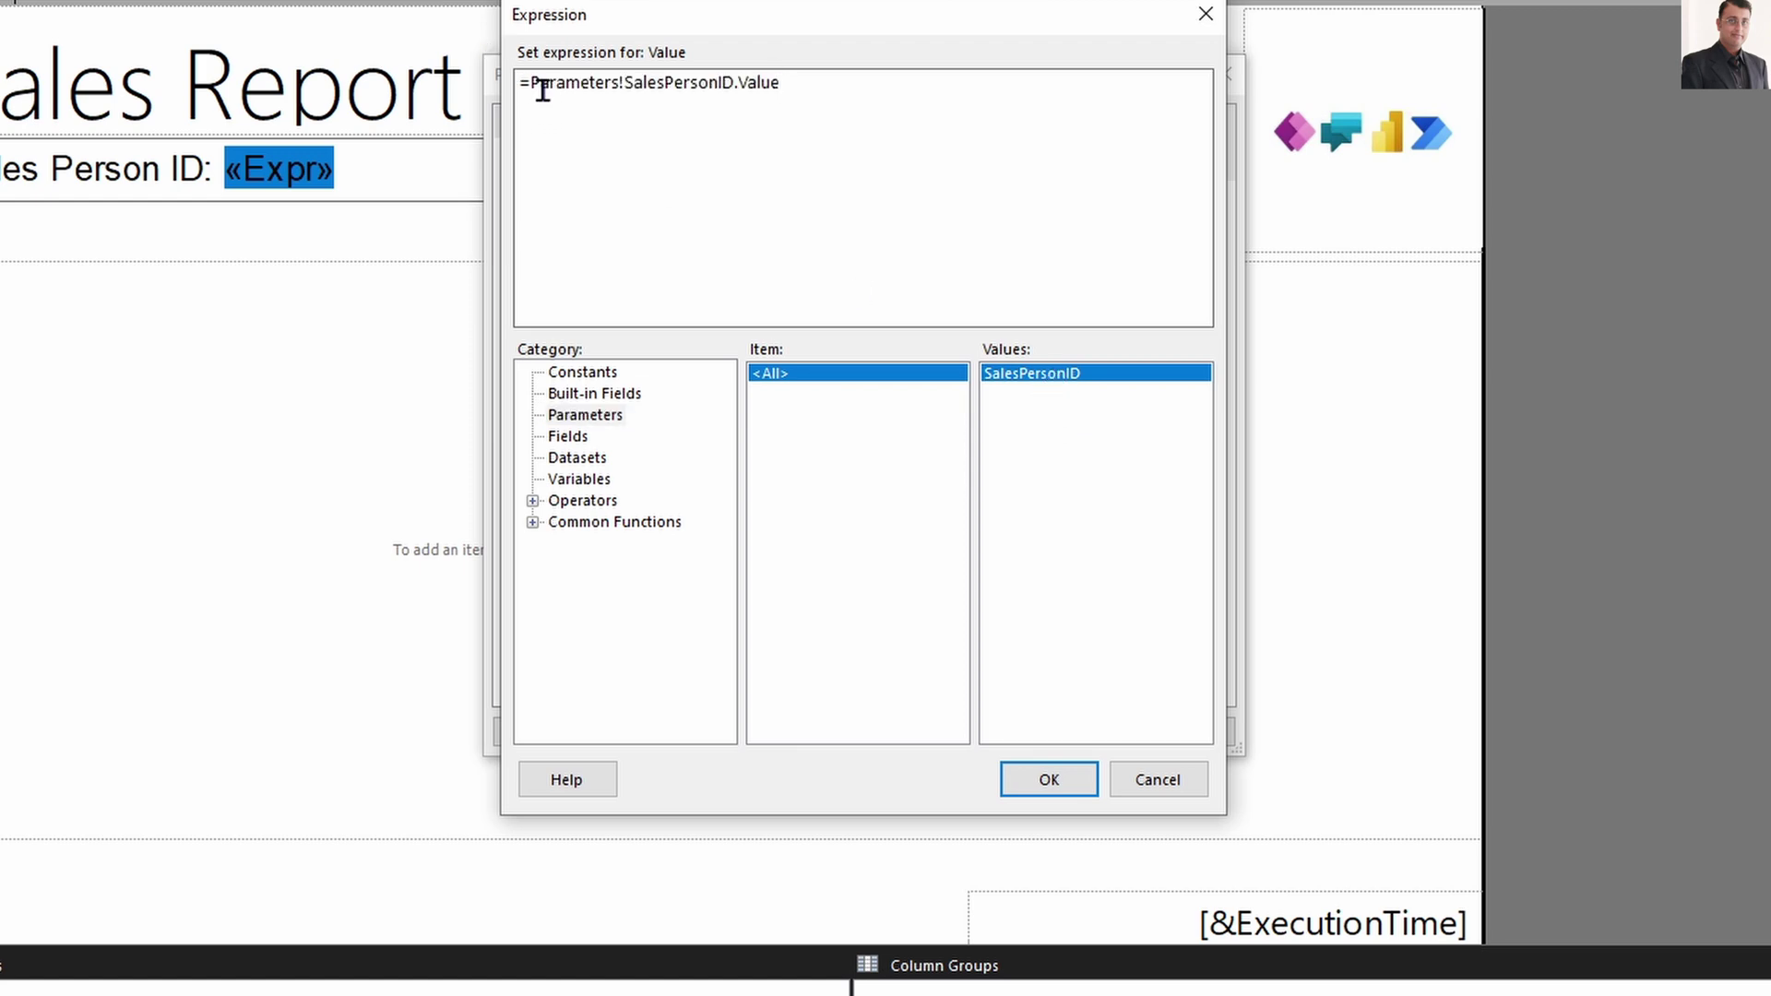
left_click(1033, 782)
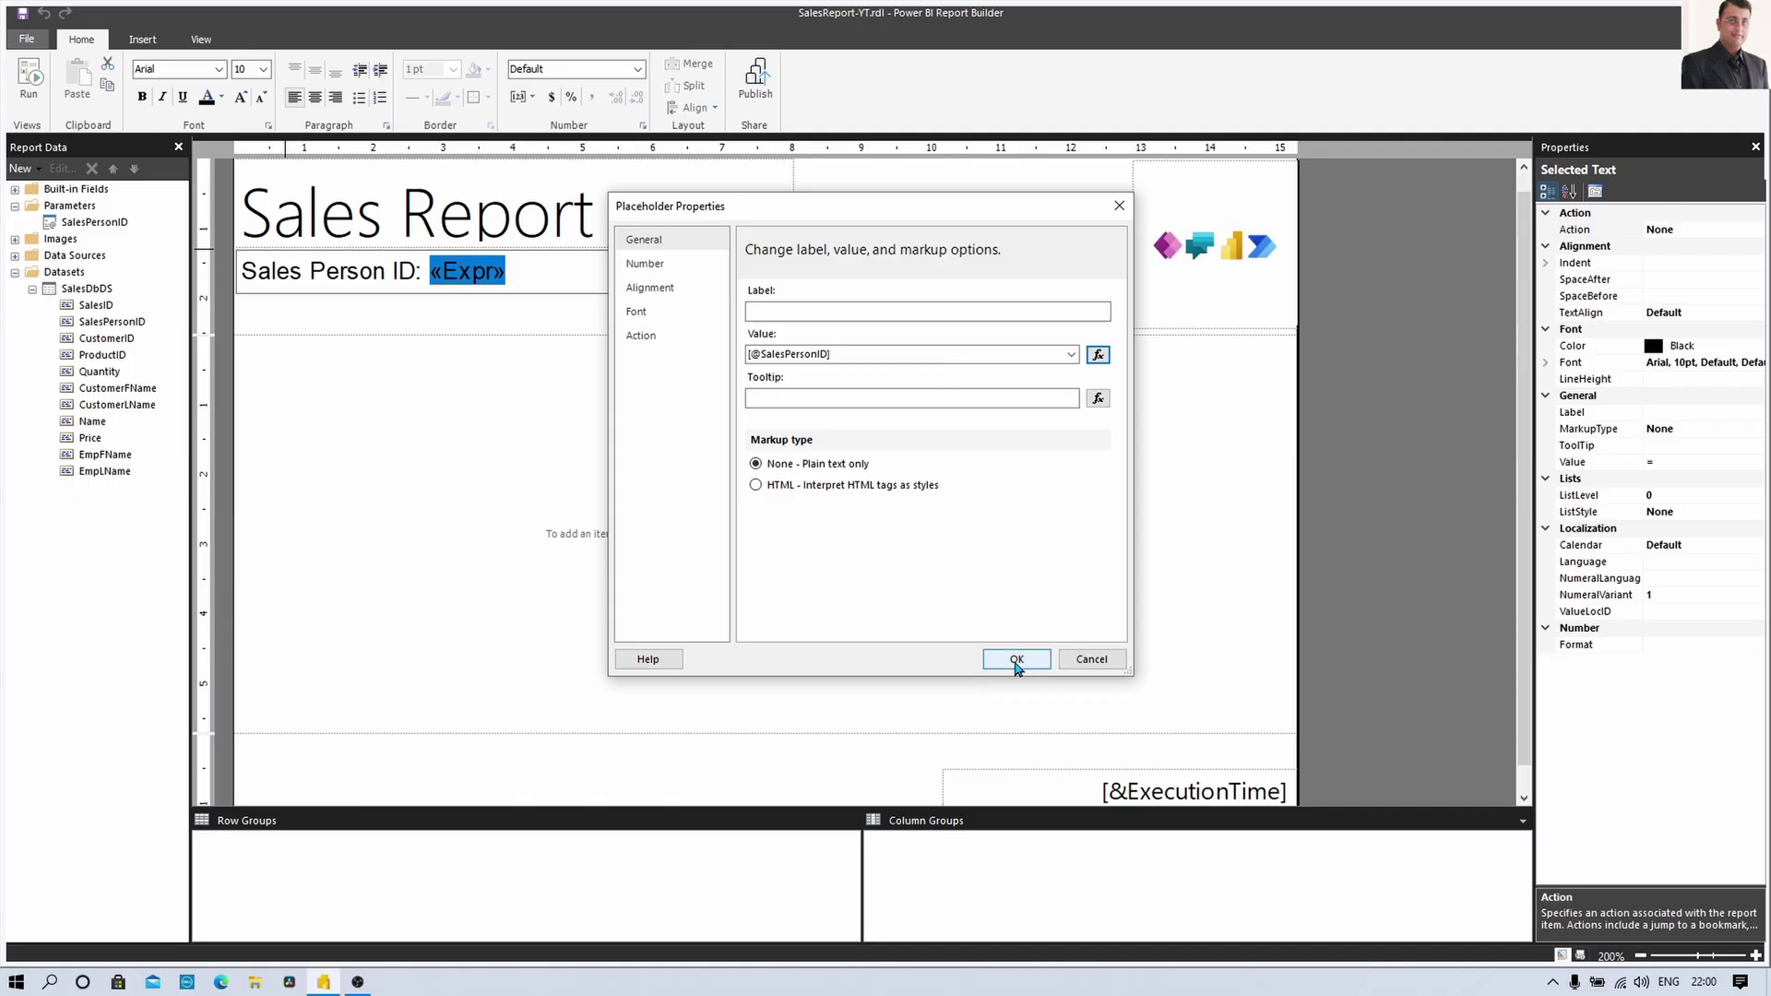
left_click(1016, 661)
left_click(435, 312)
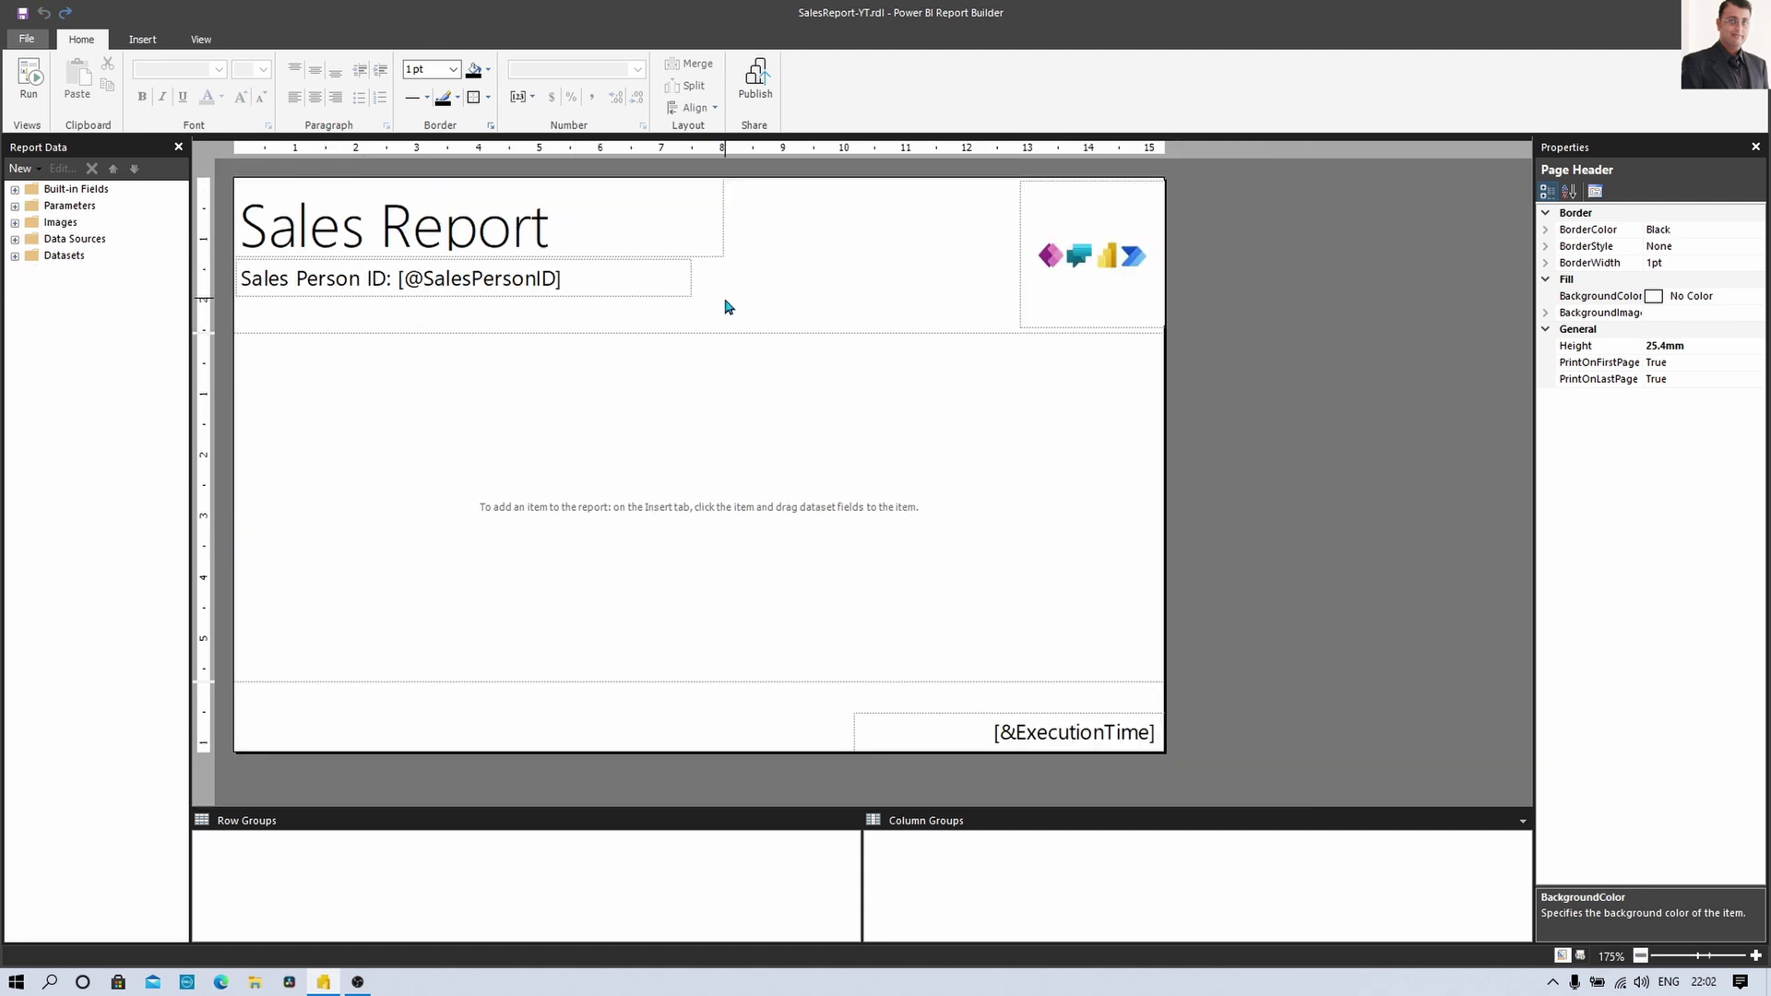
Add a text box about 74 mm wide directly below the Sales Person ID box in the page header with the text "Employee Name:"
left_click(155, 41)
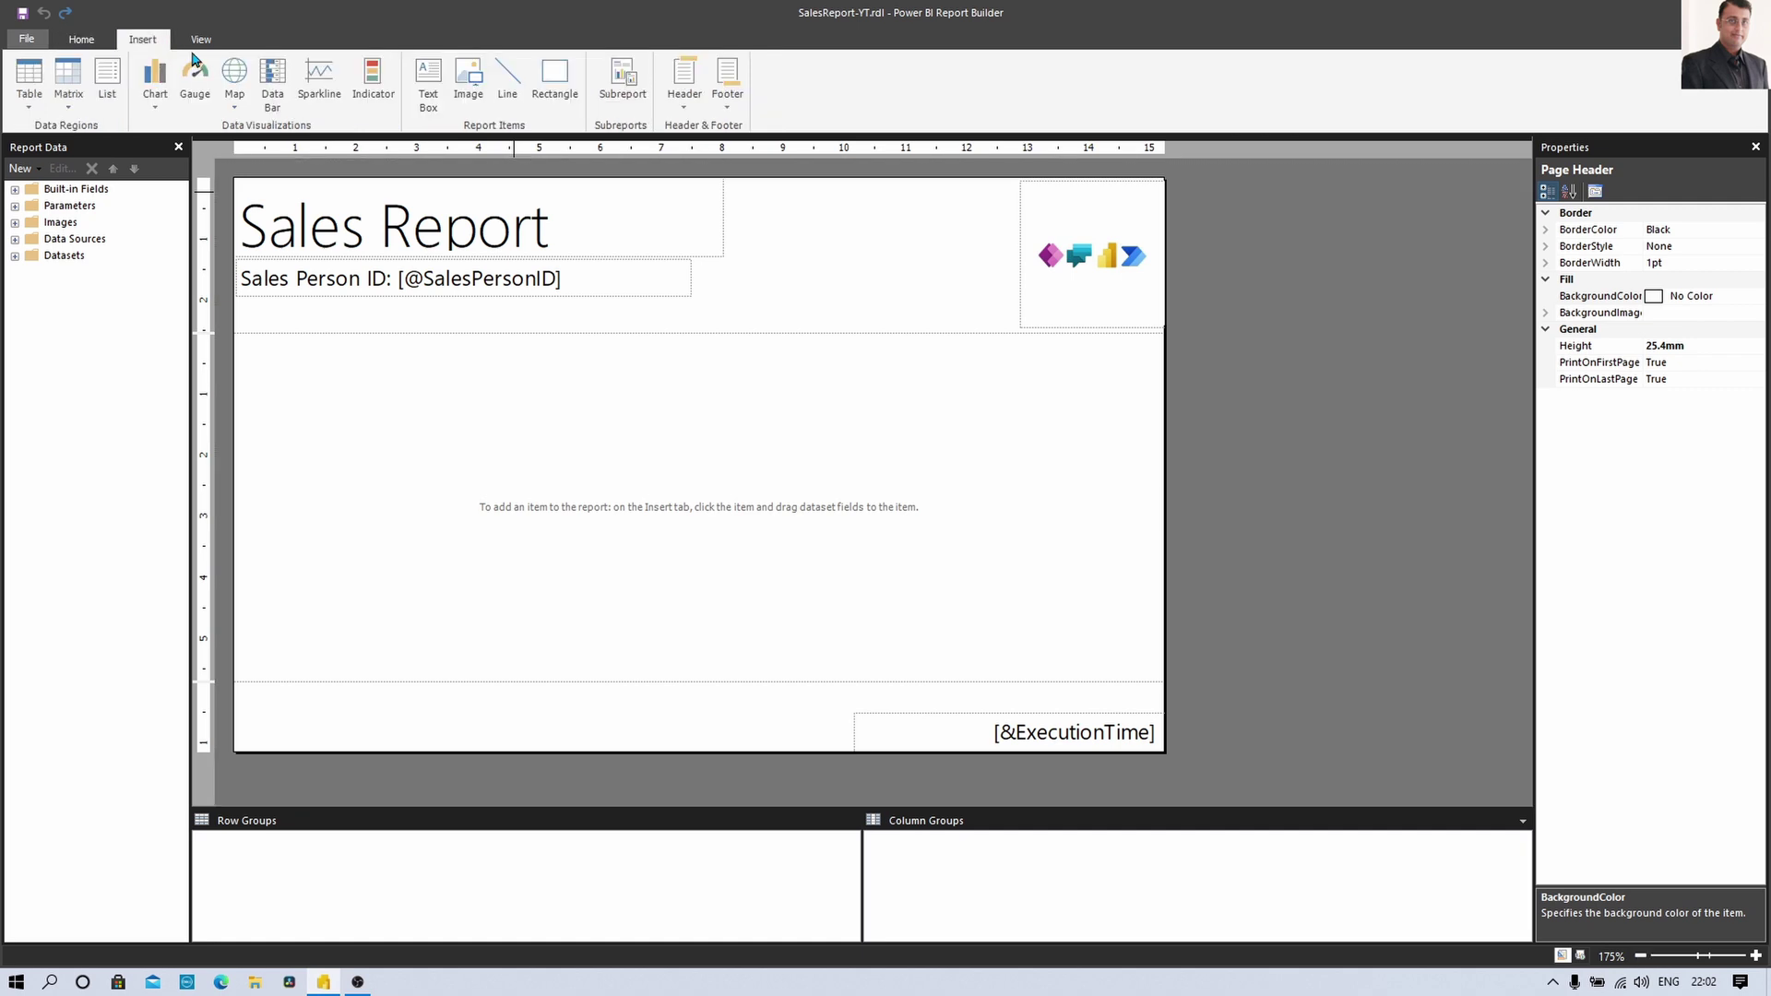
left_click(428, 79)
left_click_drag(240, 304, 700, 328)
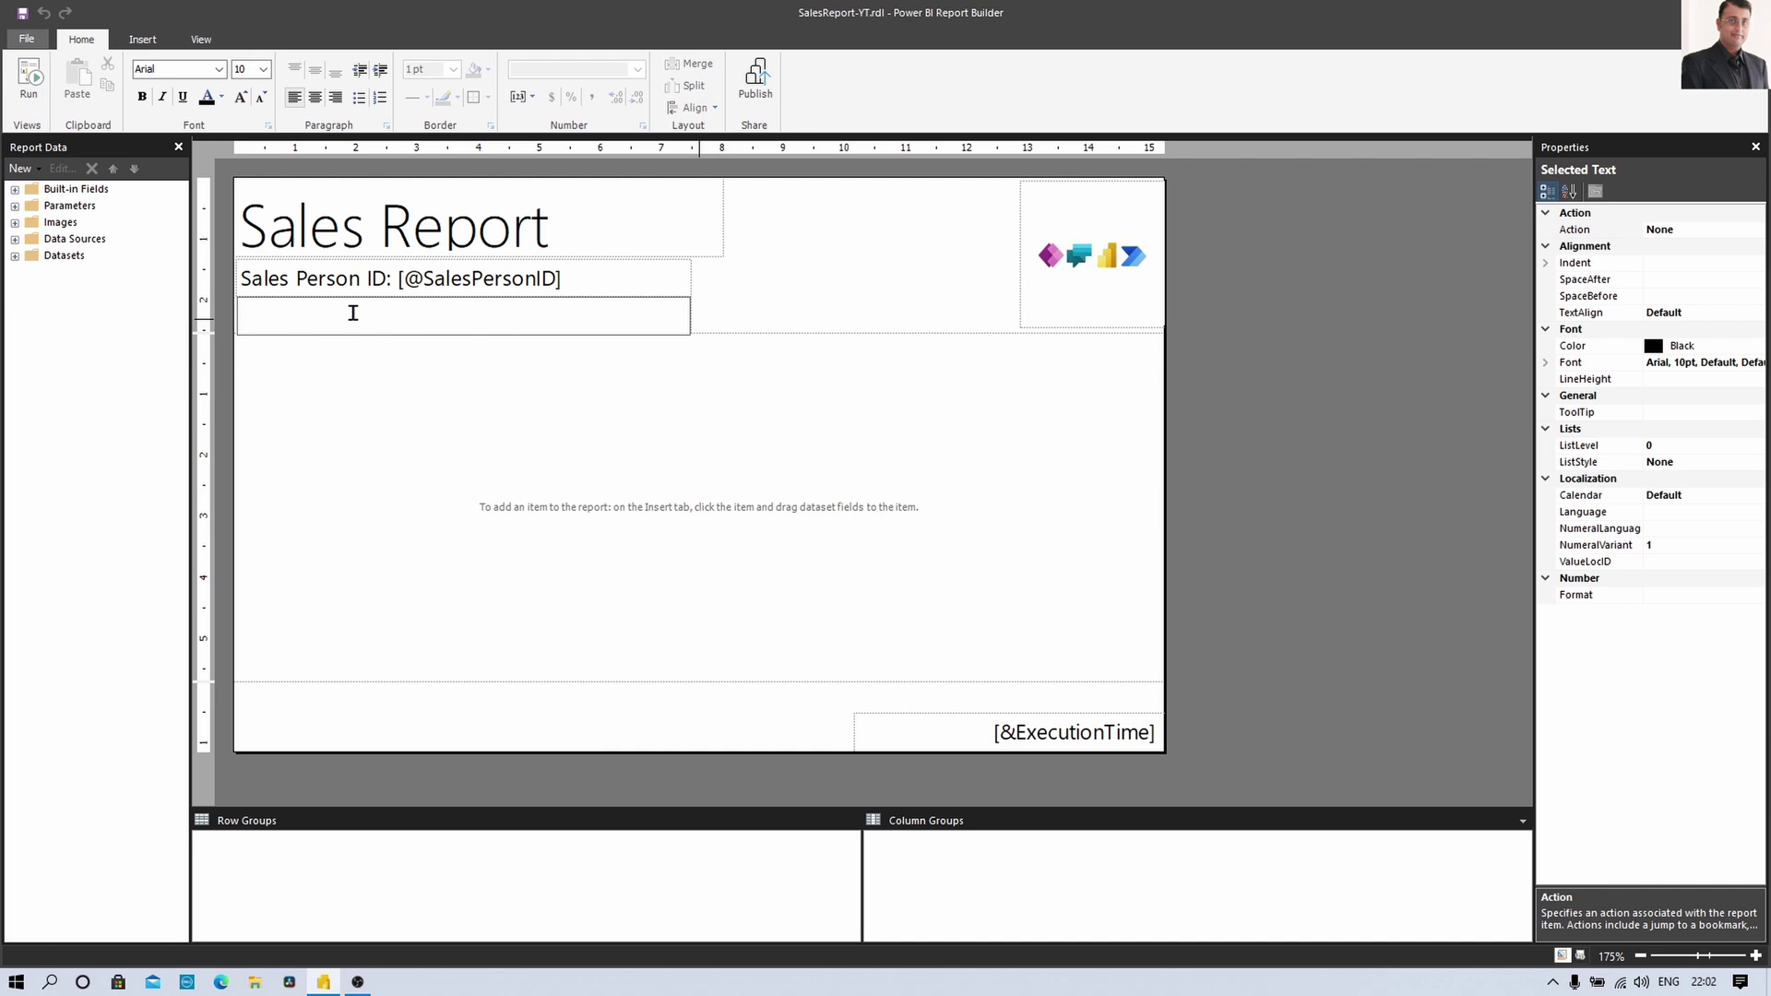
type("Empp")
key("BackSpace")
type("loyee Name:")
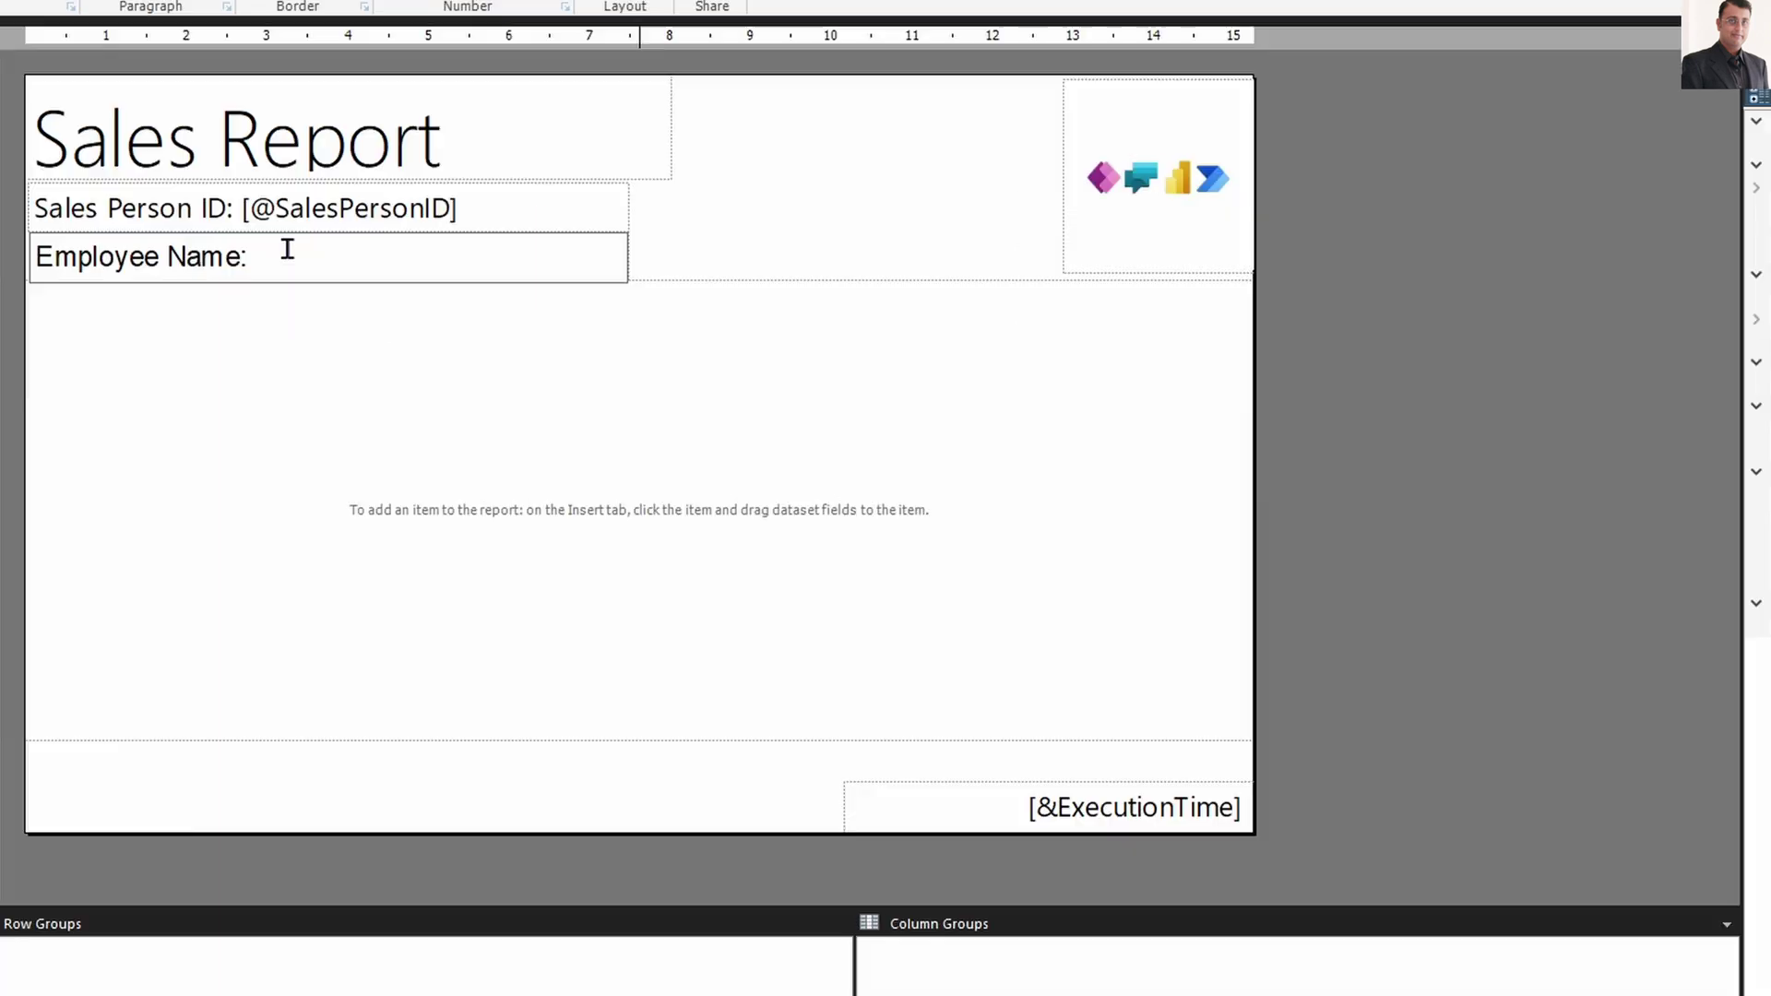
Create a placeholder after "Employee Name:" with the value =First(Fields!EmpFName.Value, "SalesDbDS") &" "& First(Fields!EmpLName.Value, "SalesDbDS")
right_click(496, 316)
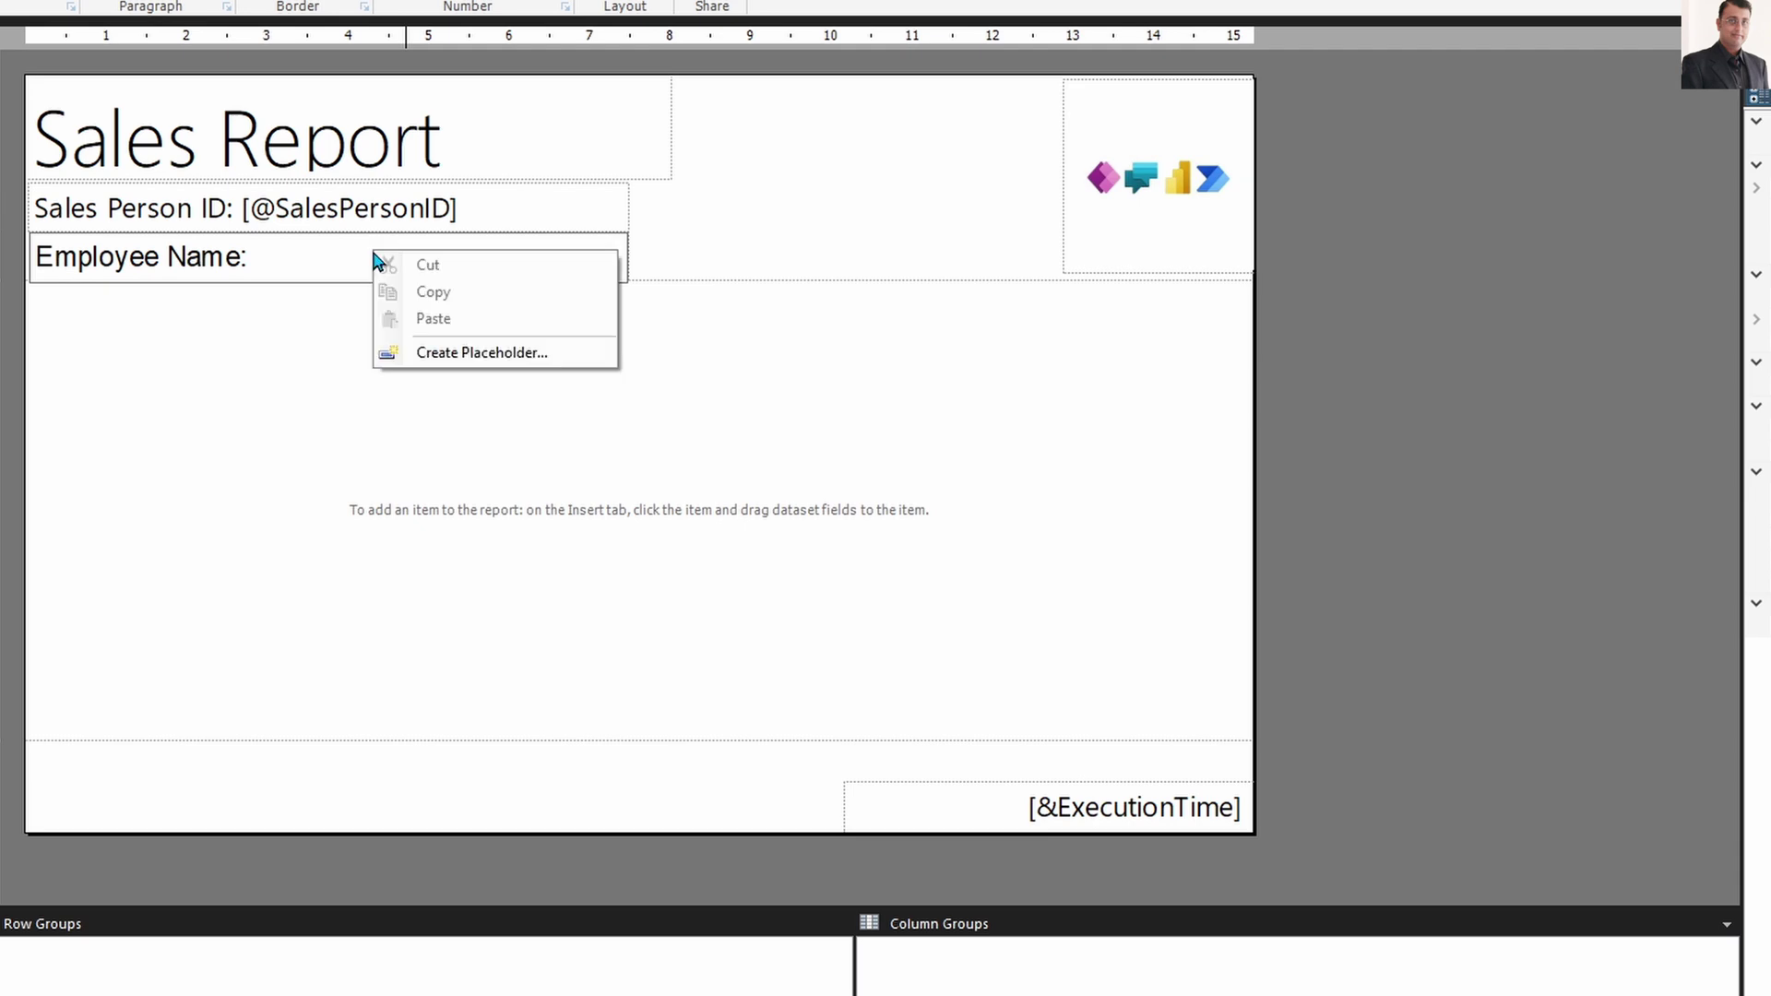
left_click(477, 353)
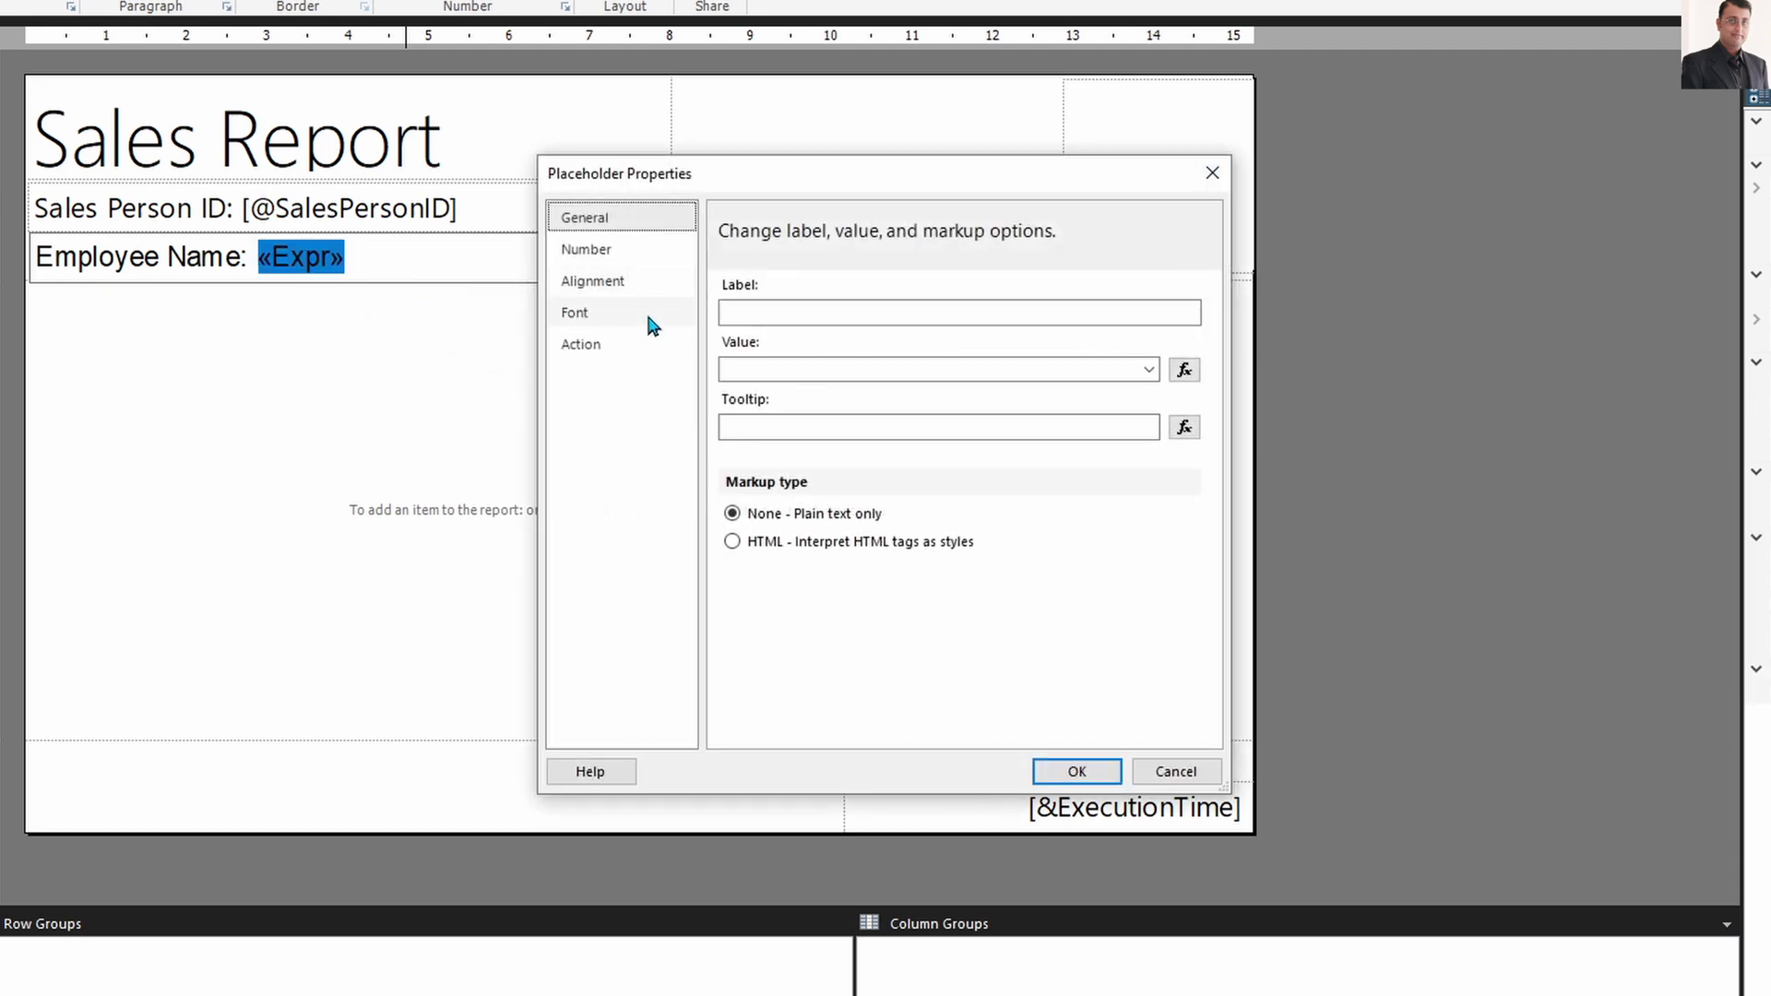
left_click(1185, 372)
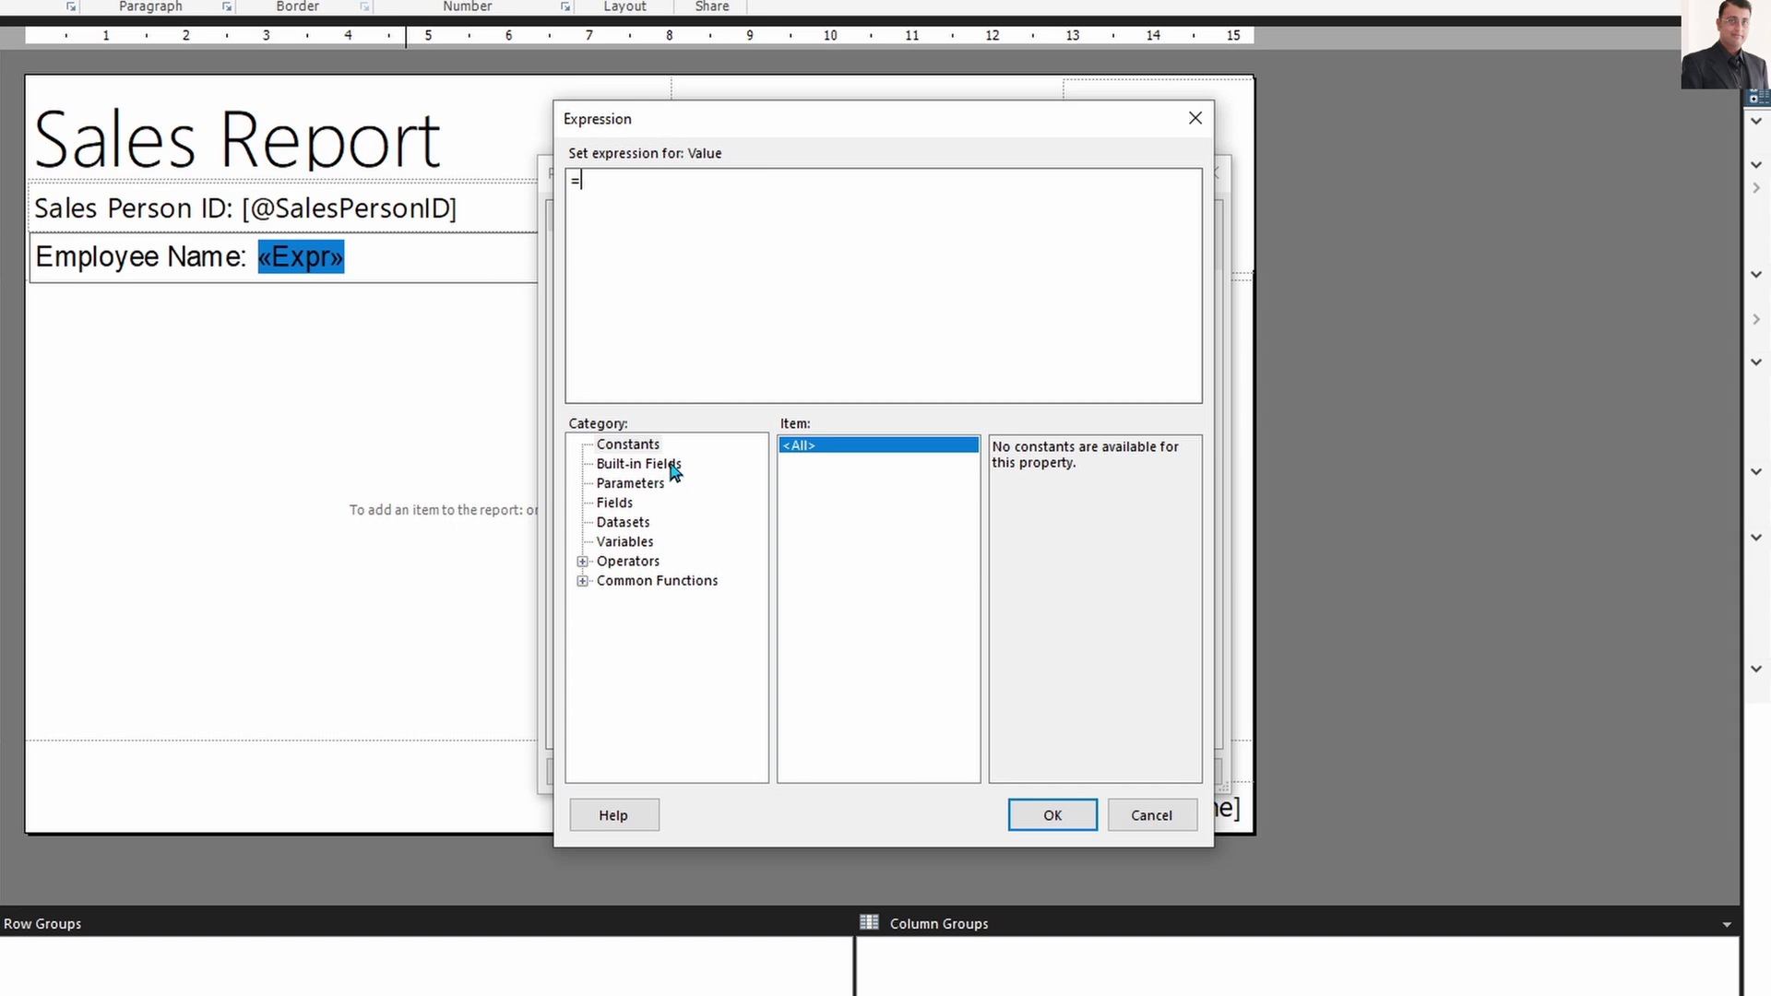
left_click(638, 524)
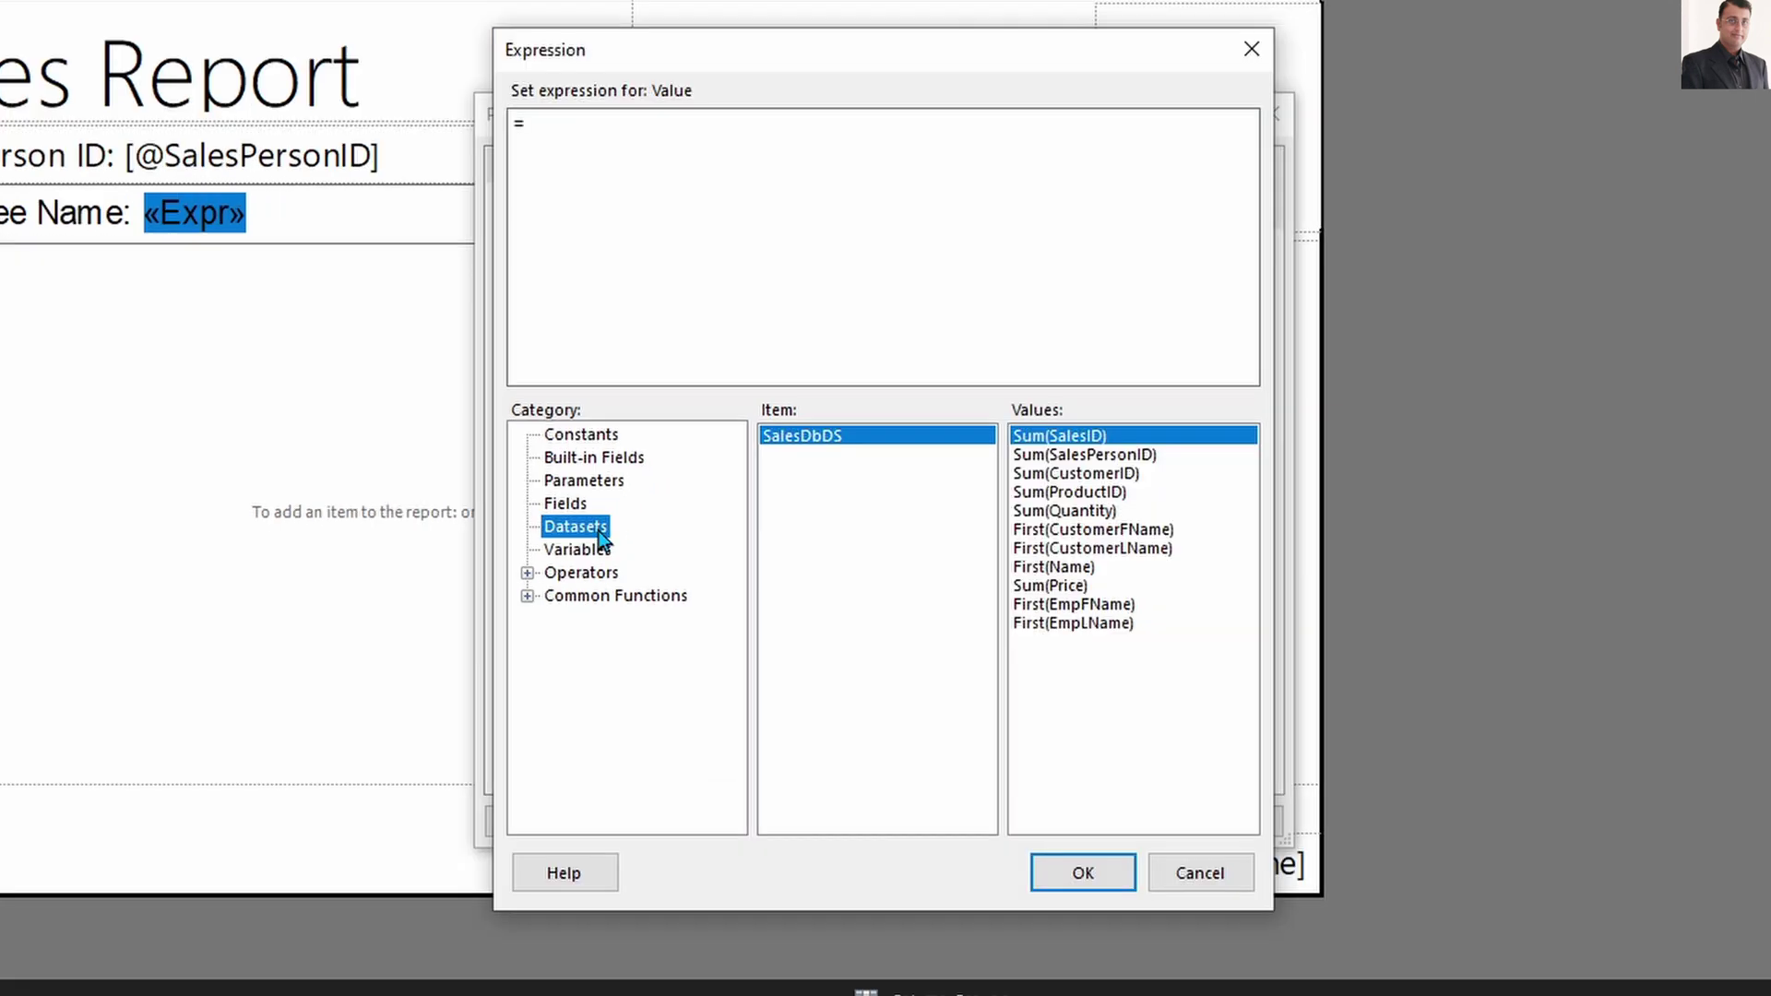
left_click(1106, 605)
double_click(1105, 605)
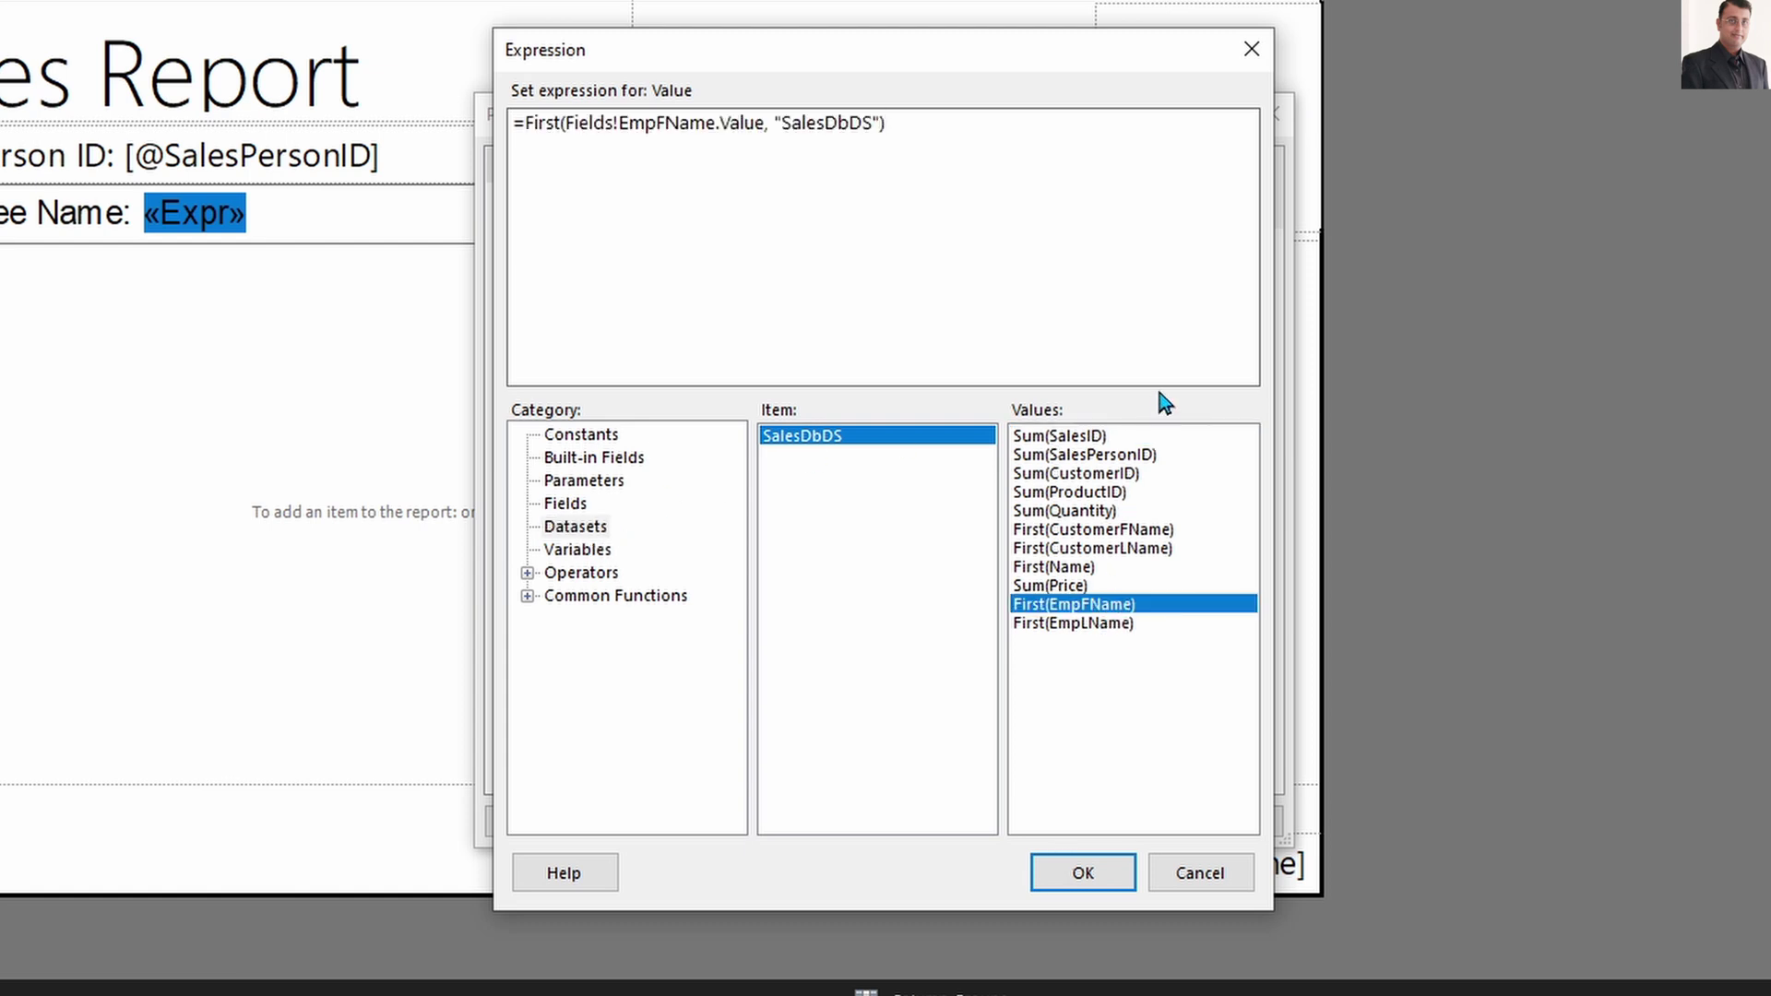
type("&\" \"&")
double_click(1127, 624)
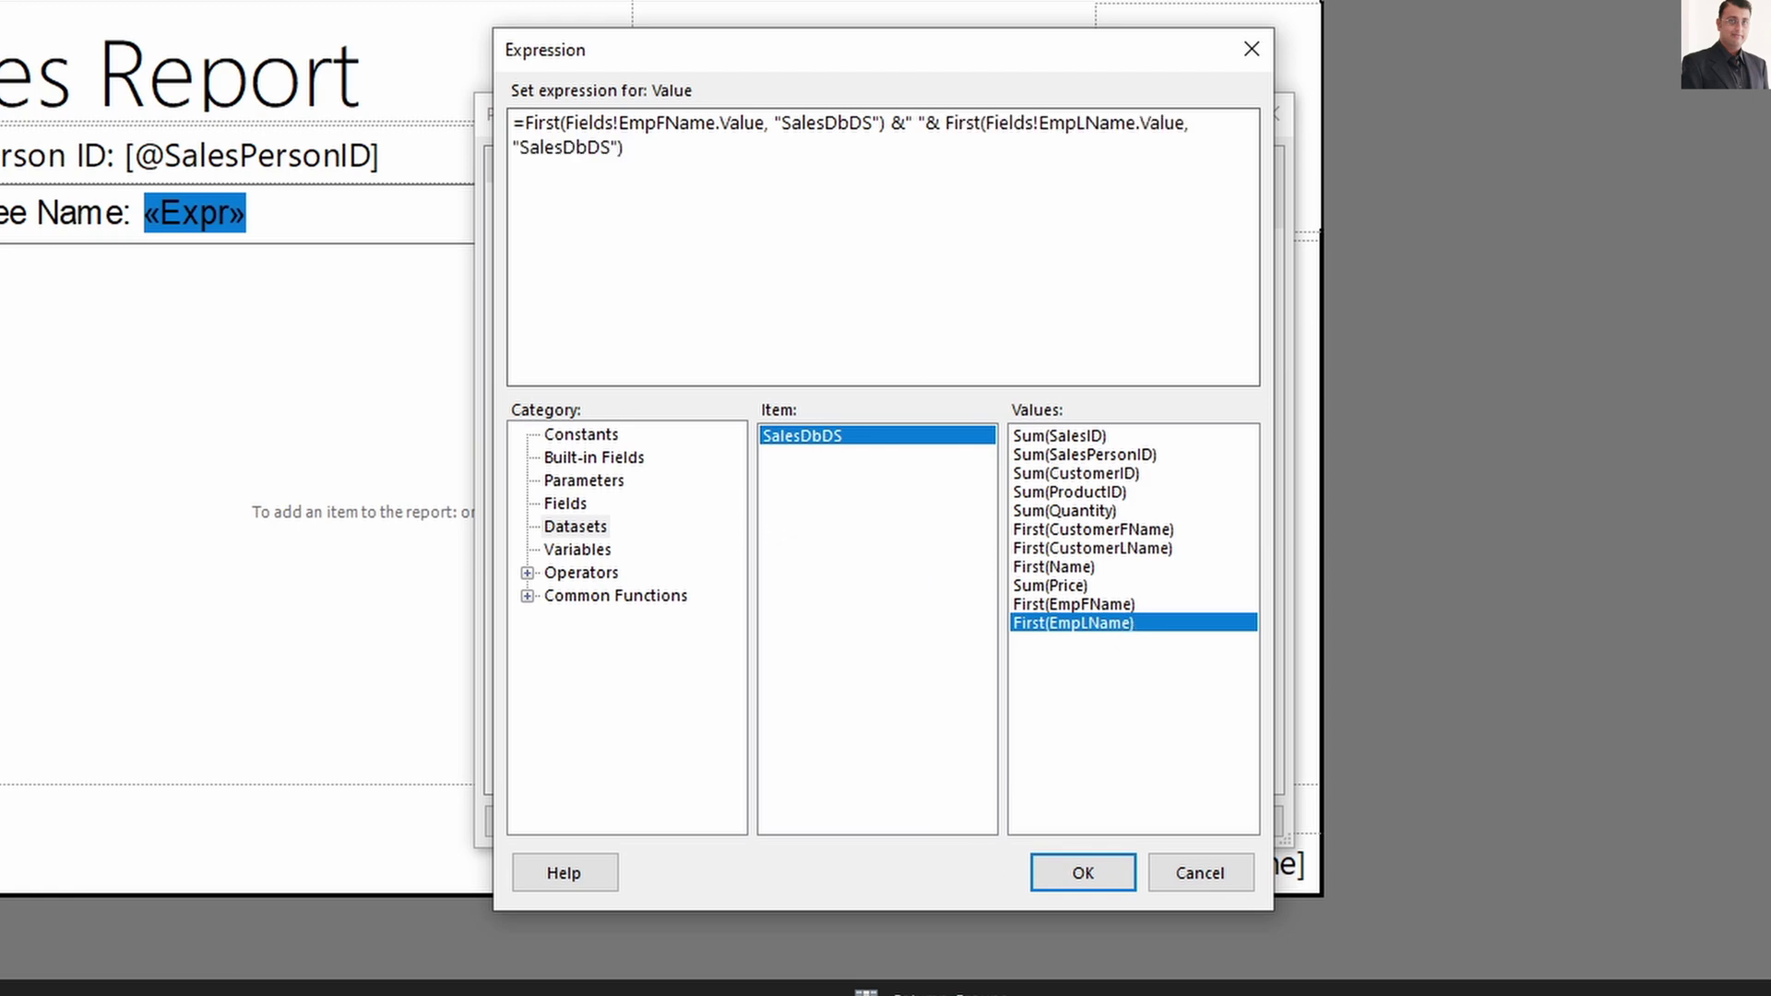
left_click(1109, 874)
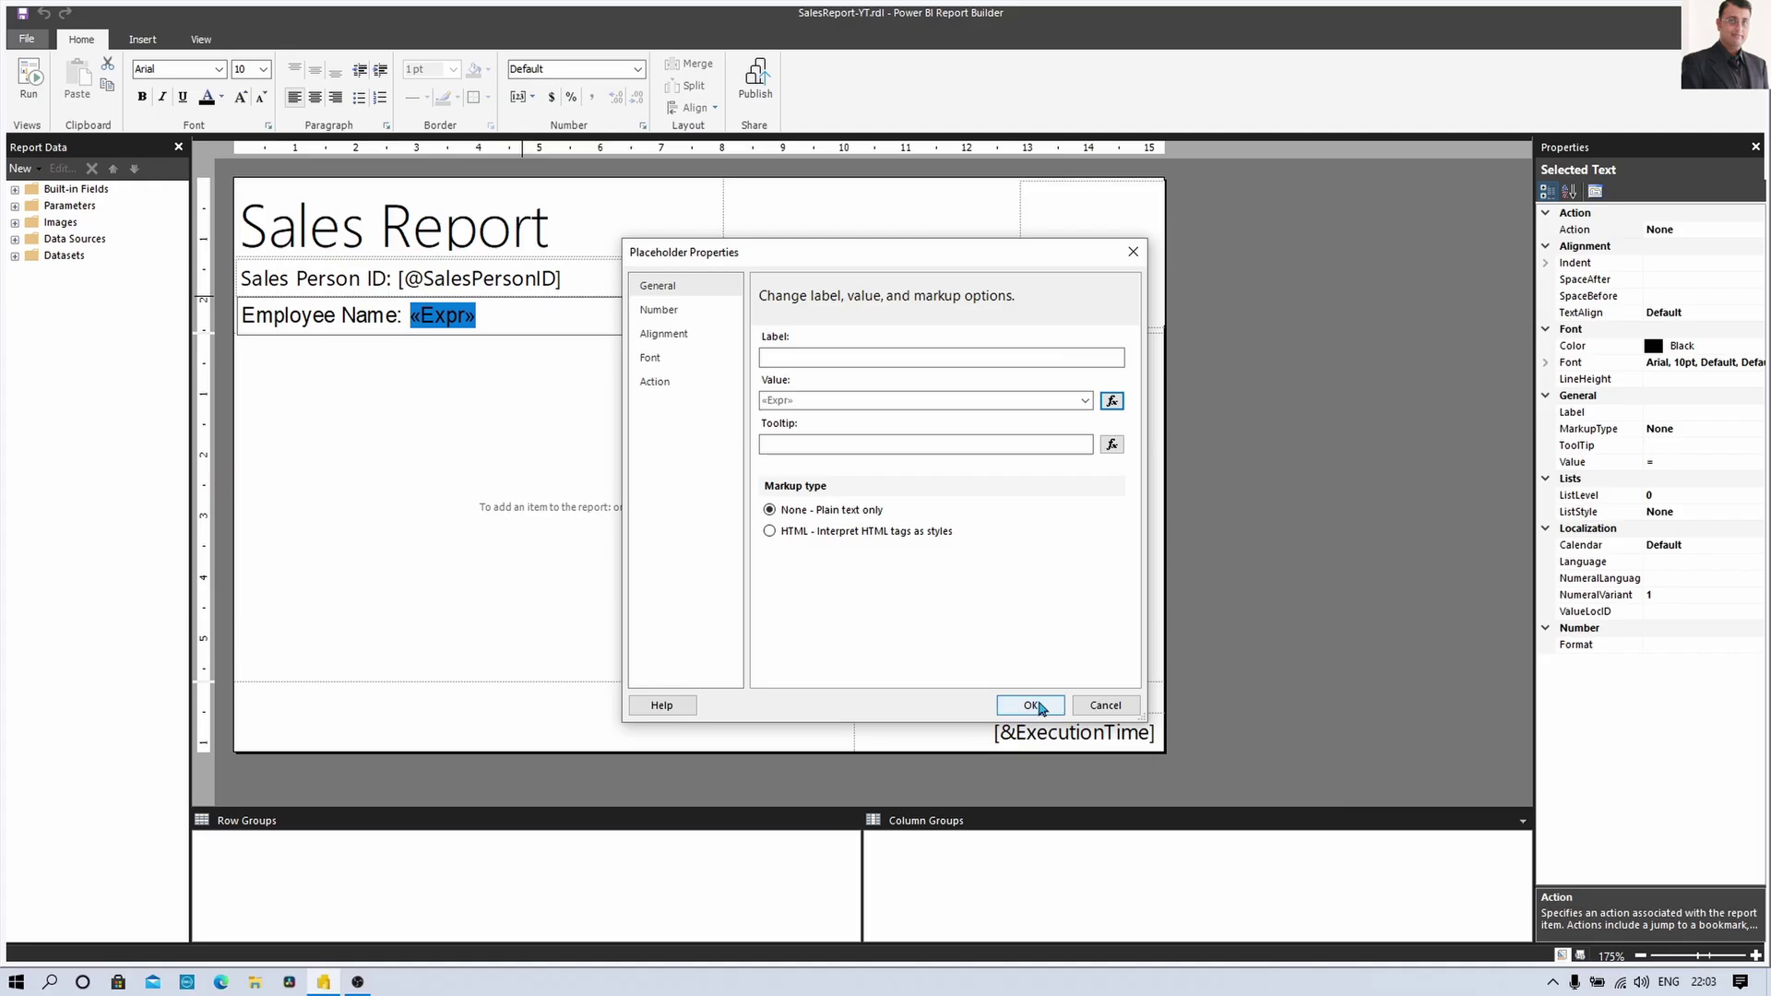
left_click(1031, 705)
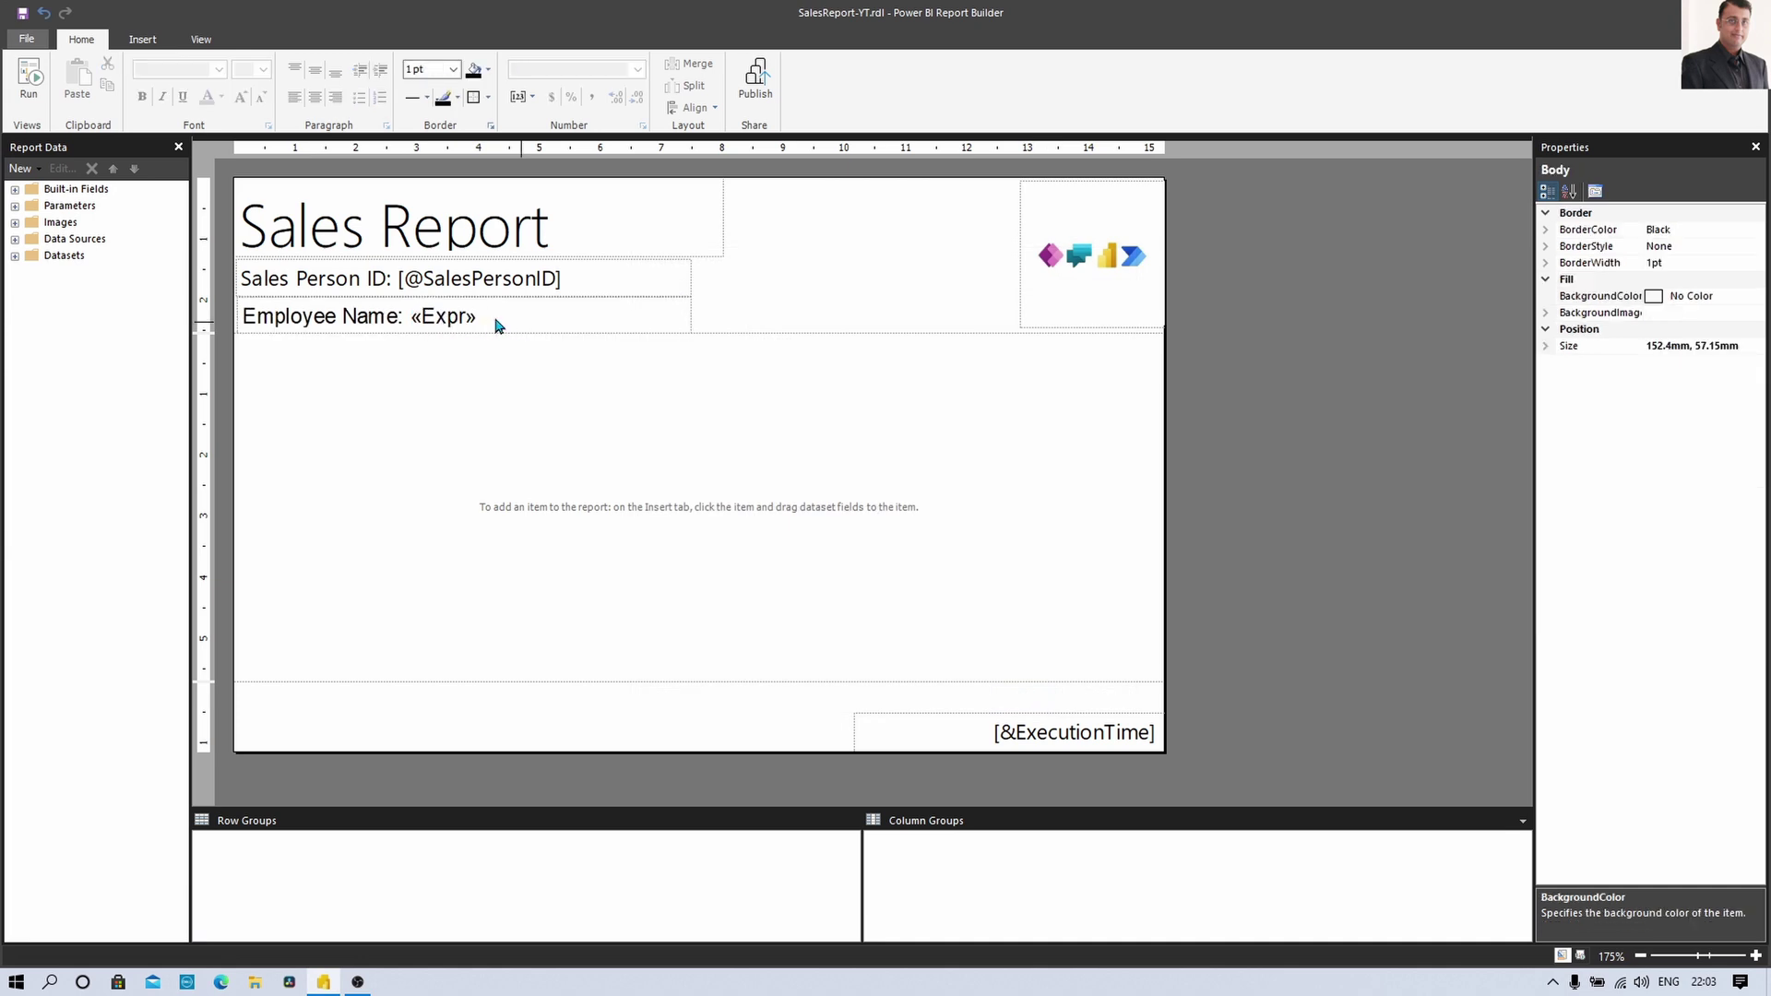
Make the "Sales Person ID:" and "Employee Name:" labels bold, leaving their placeholders in regular weight
left_click_drag(393, 275, 240, 277)
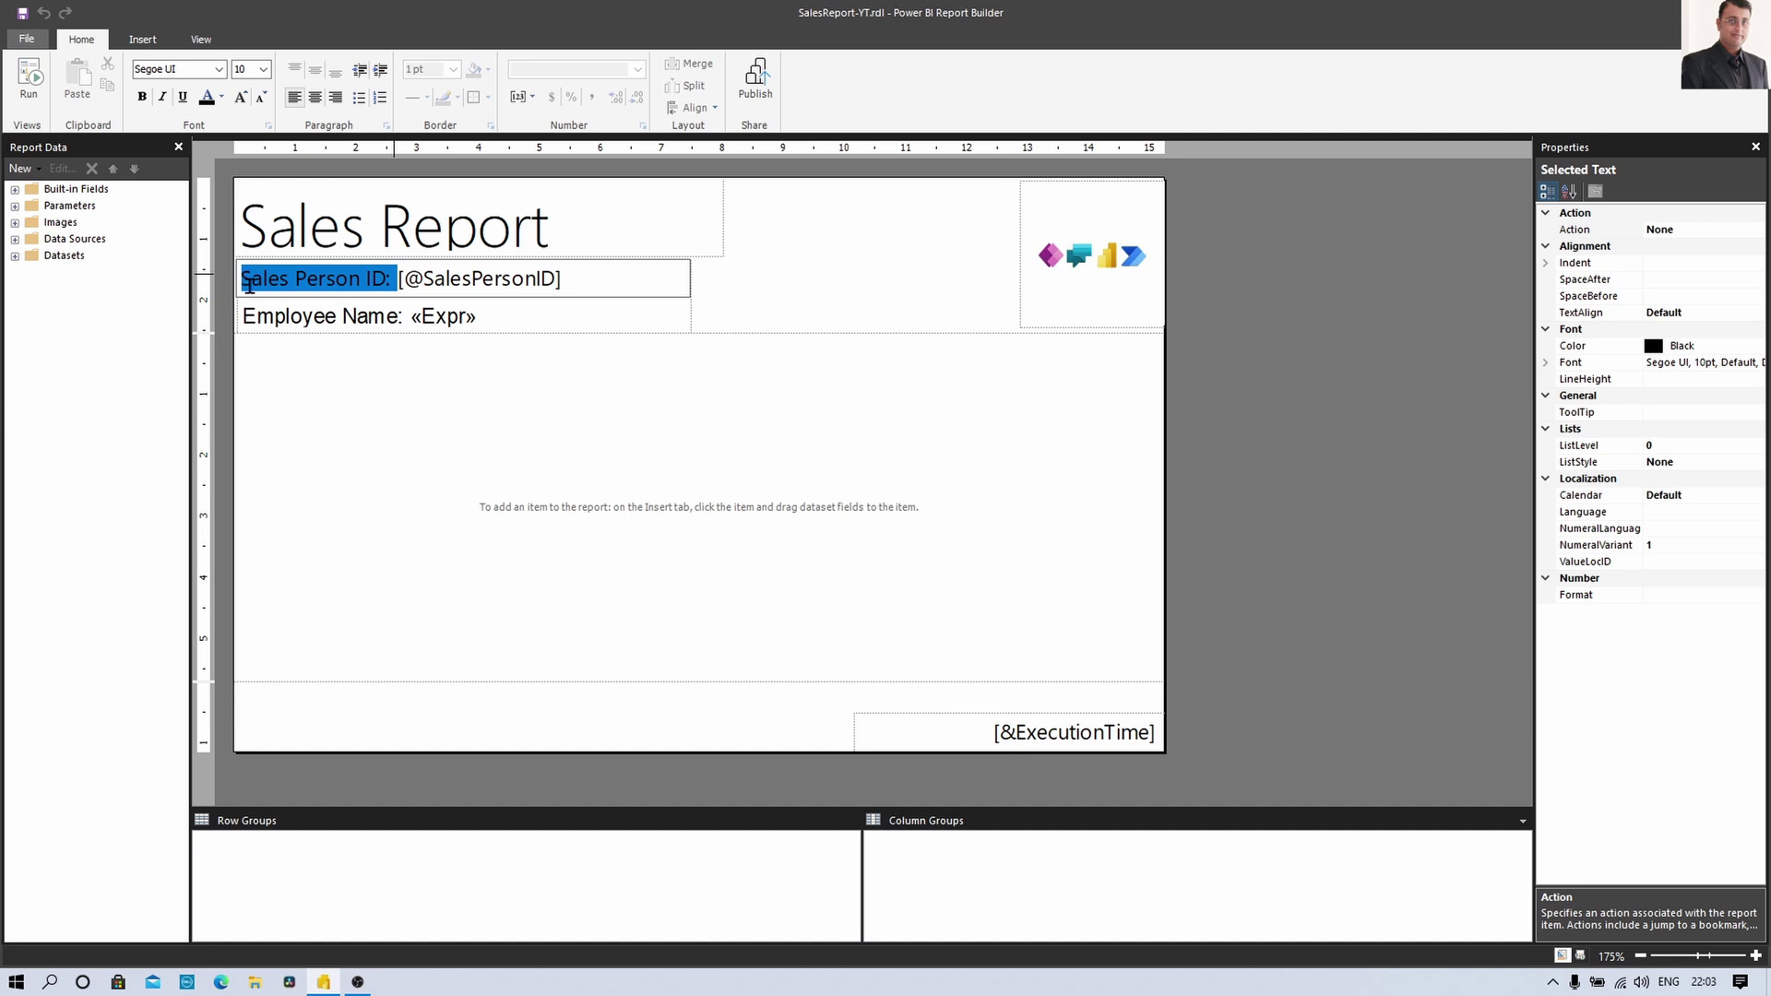
key("ctrl+b")
left_click_drag(411, 315, 247, 316)
key("ctrl+b")
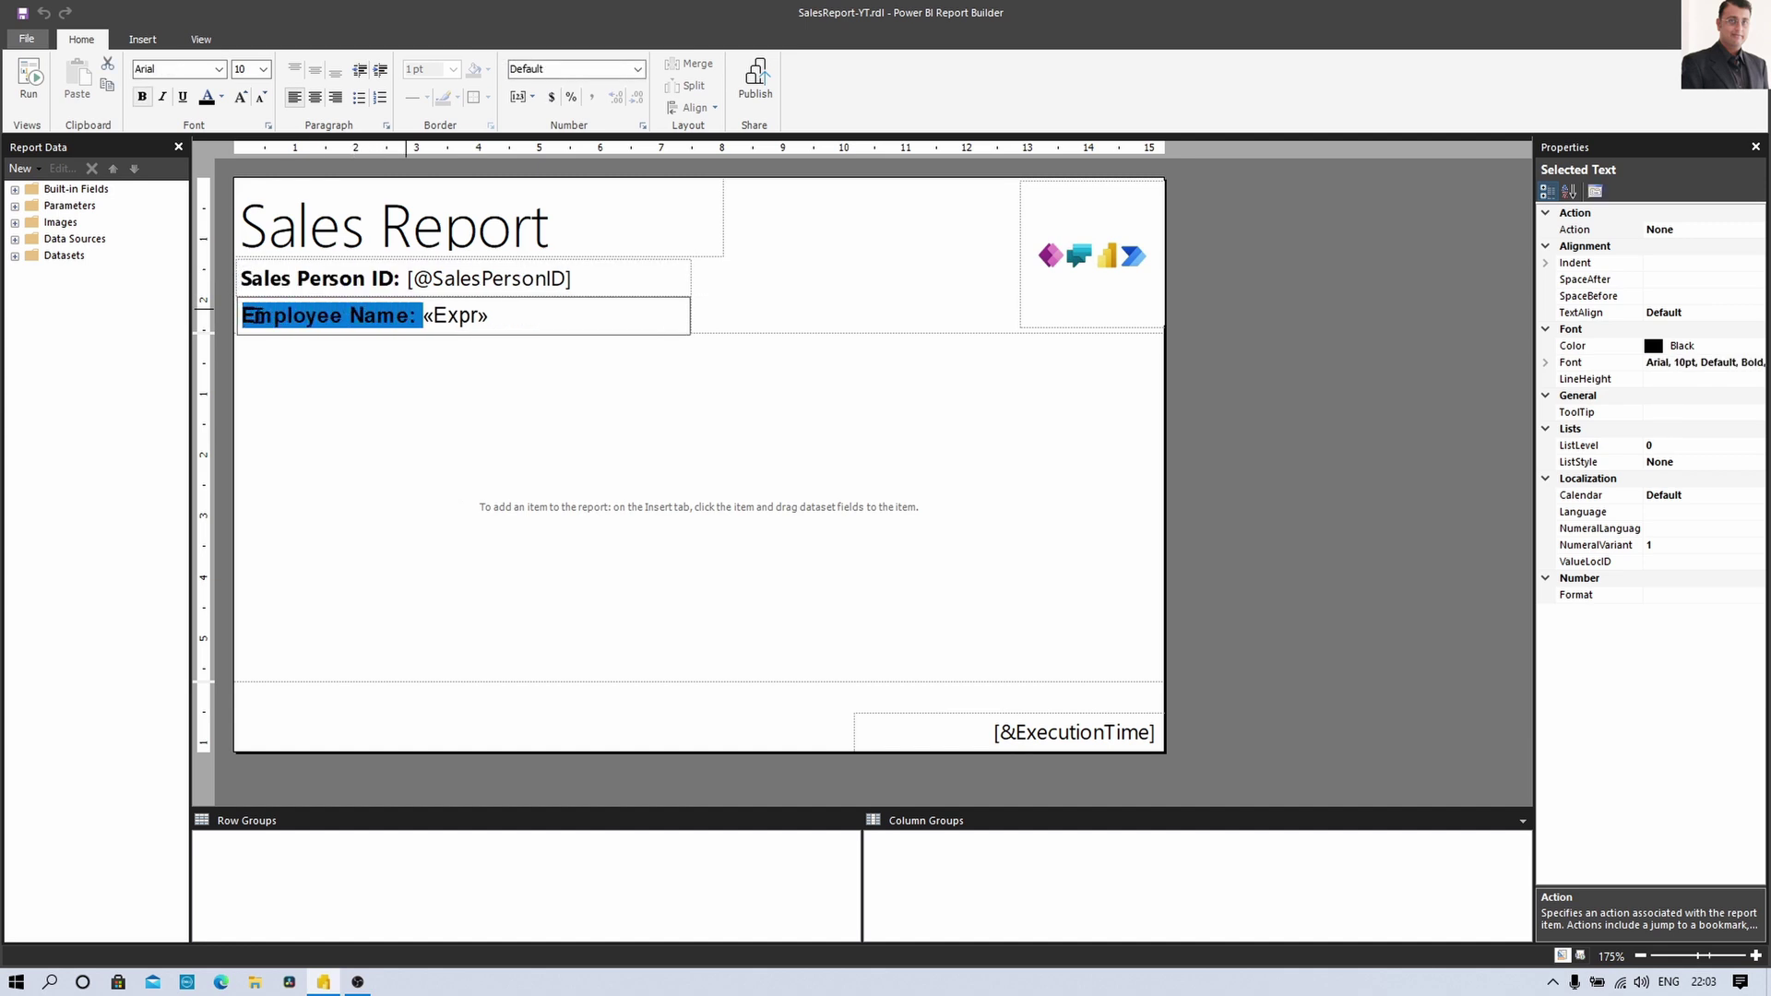
left_click(833, 310)
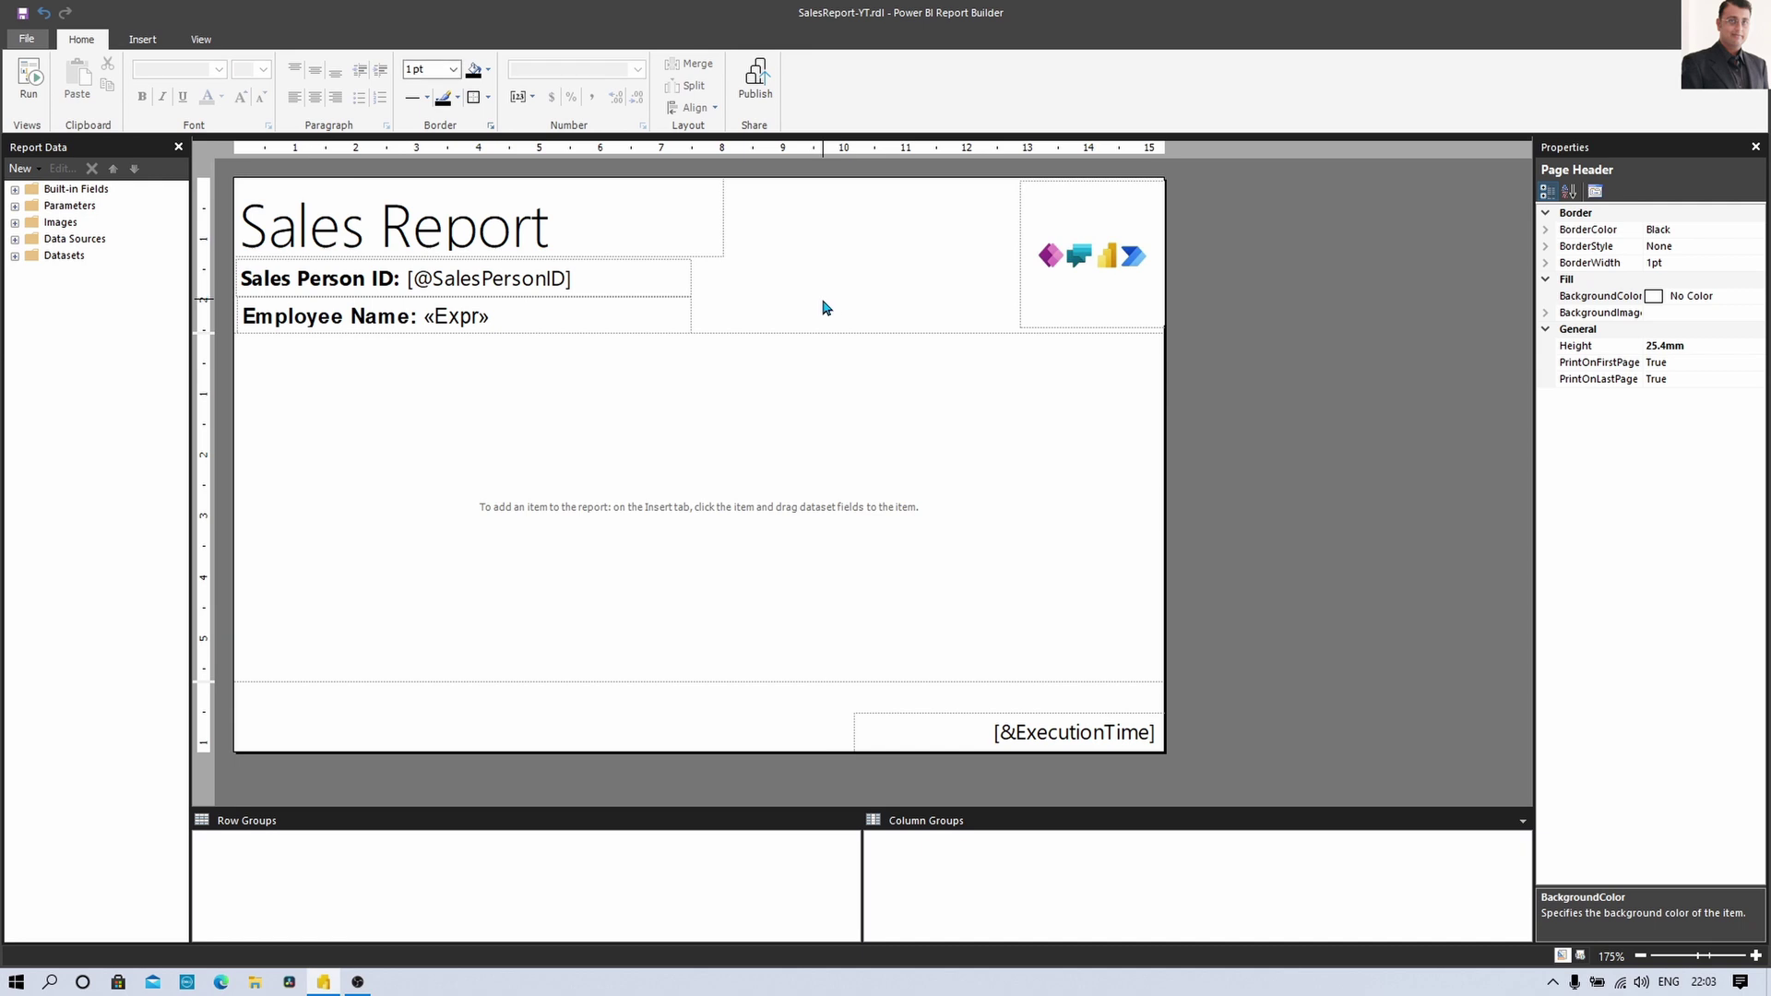
Set the left location of the Sales Person ID text box to 0 mm
left_click(684, 297)
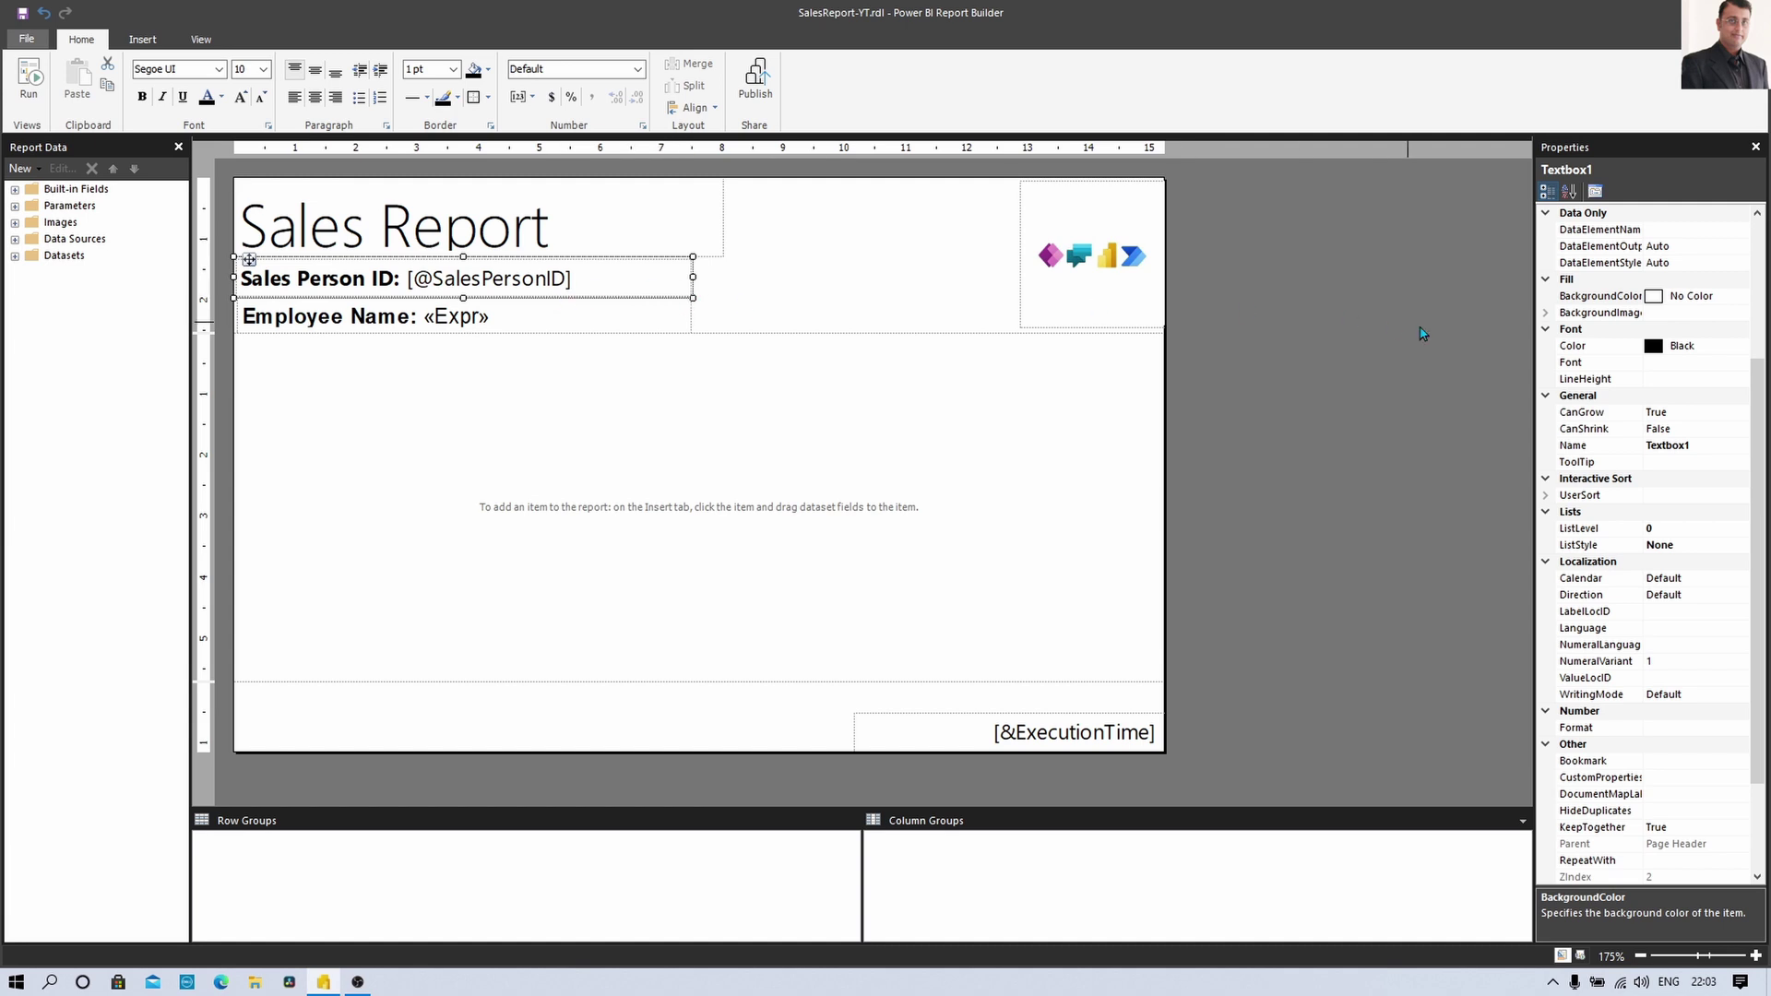
scroll(1658, 506, "down", 3)
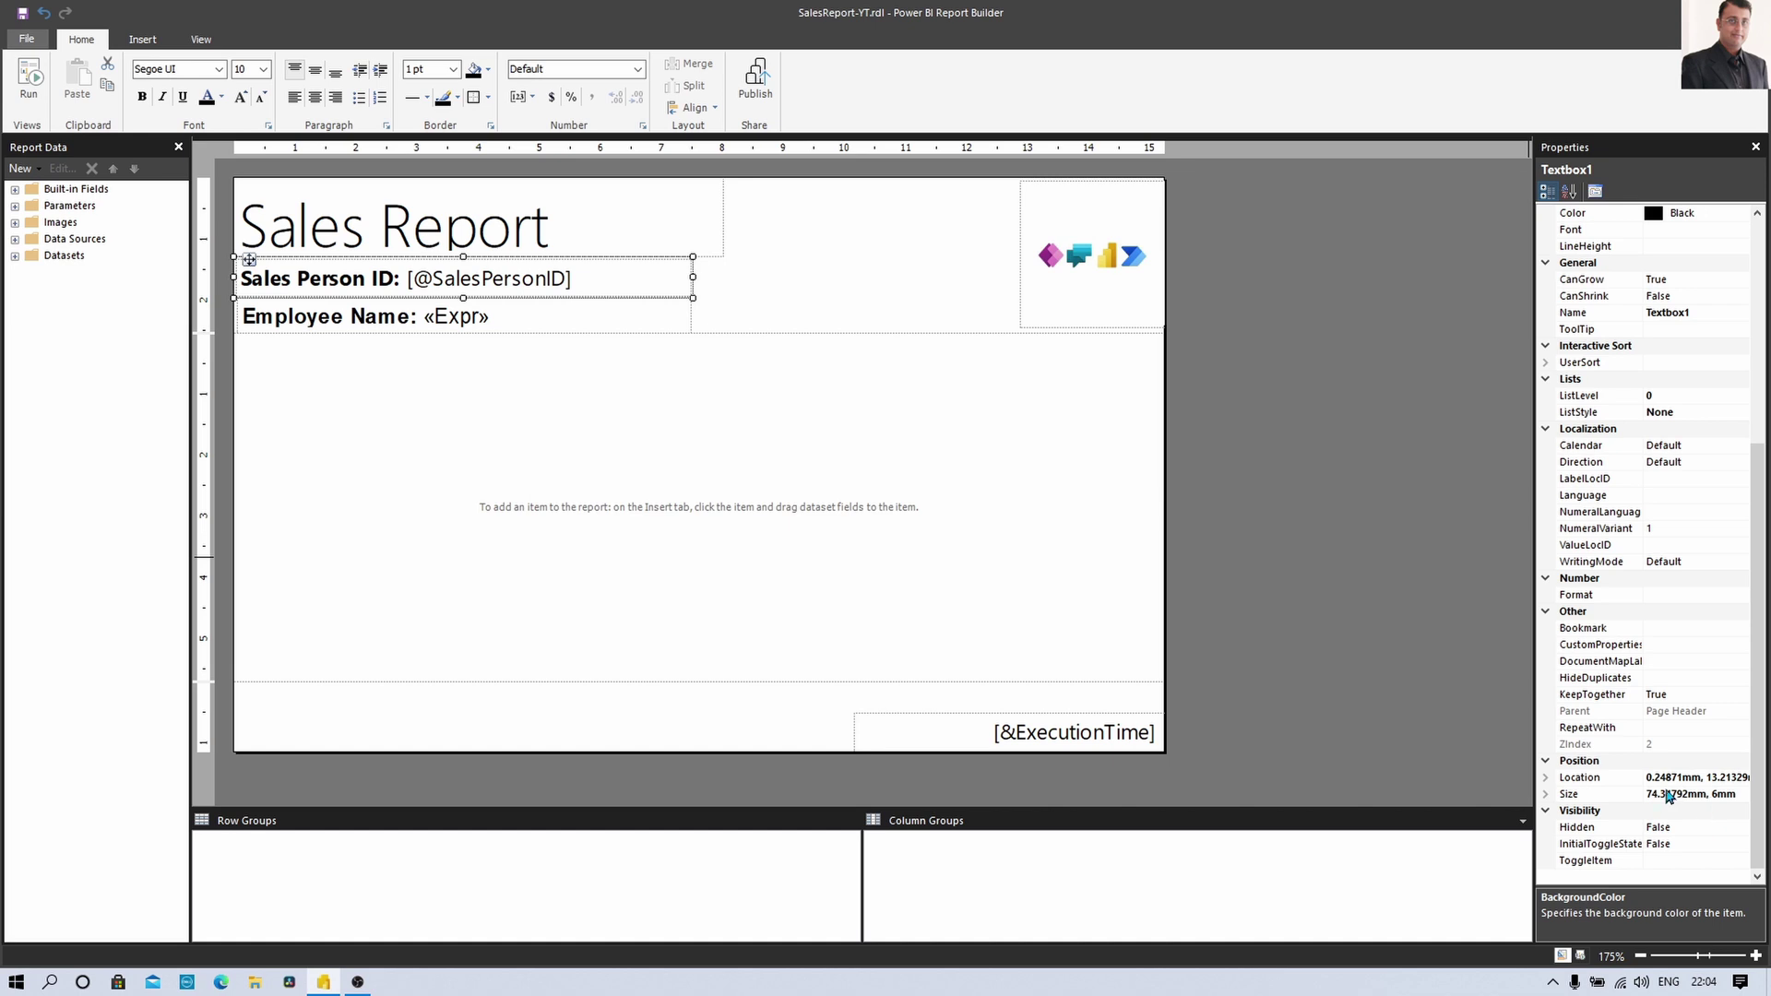
left_click(1547, 782)
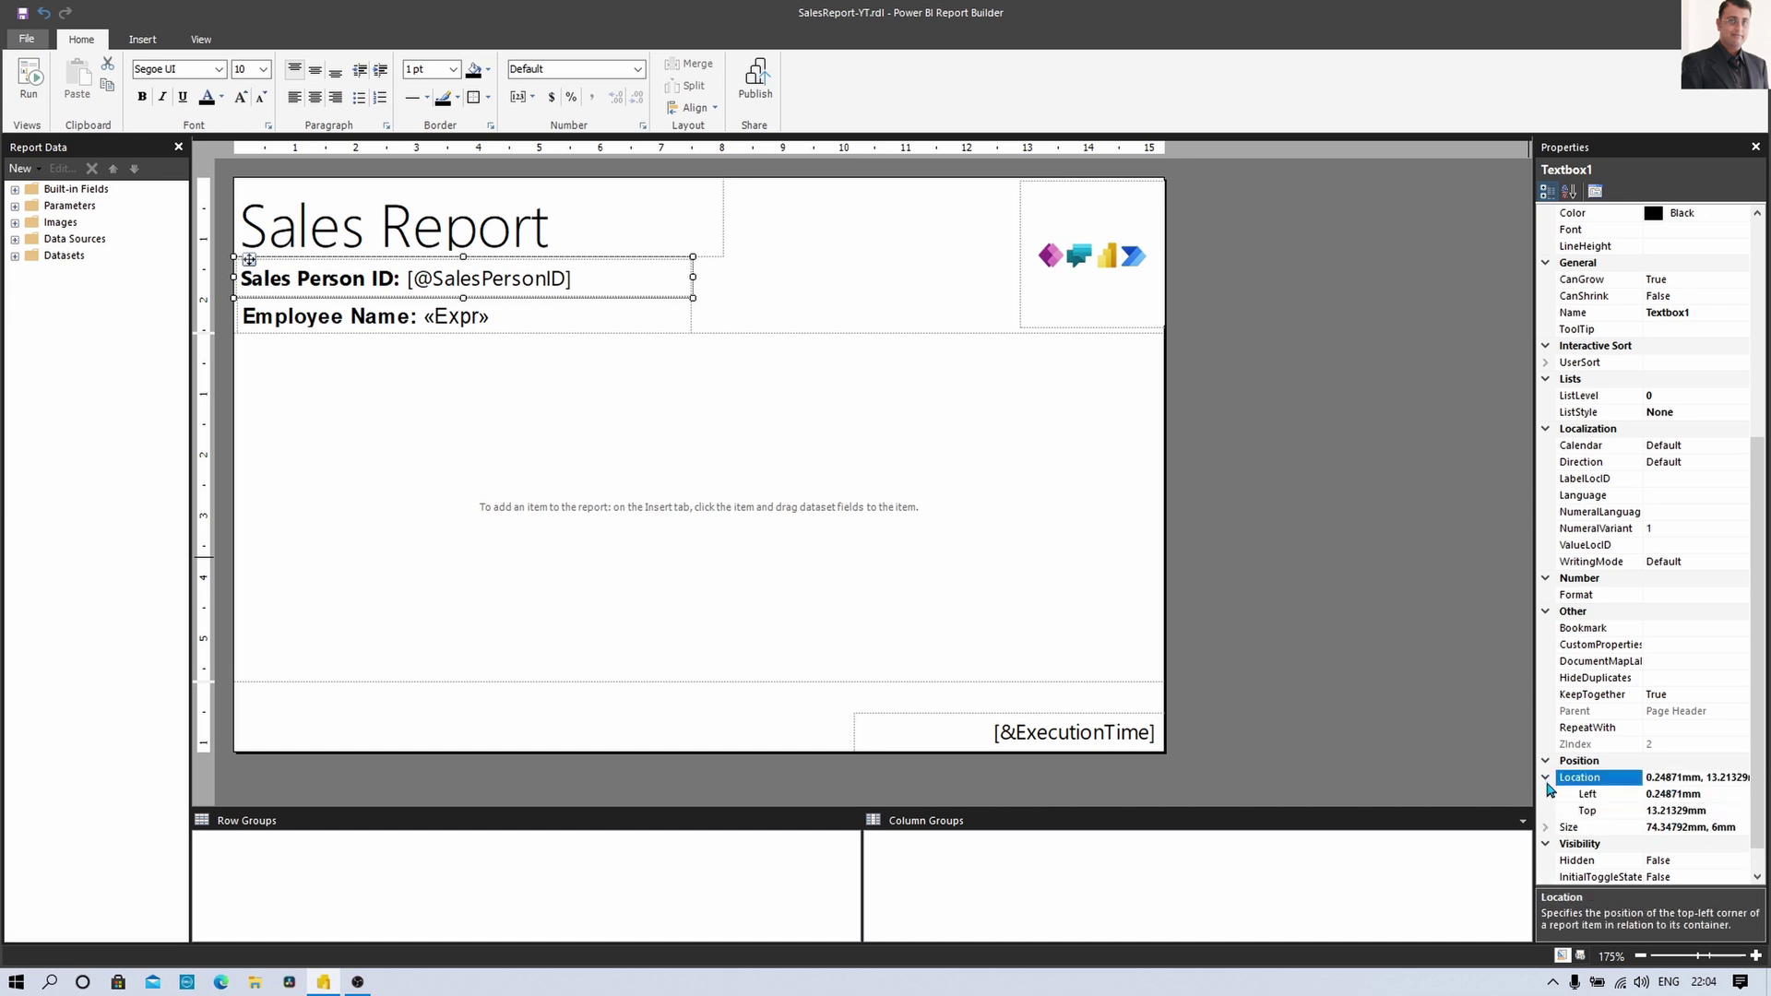
left_click(1683, 795)
double_click(1682, 795)
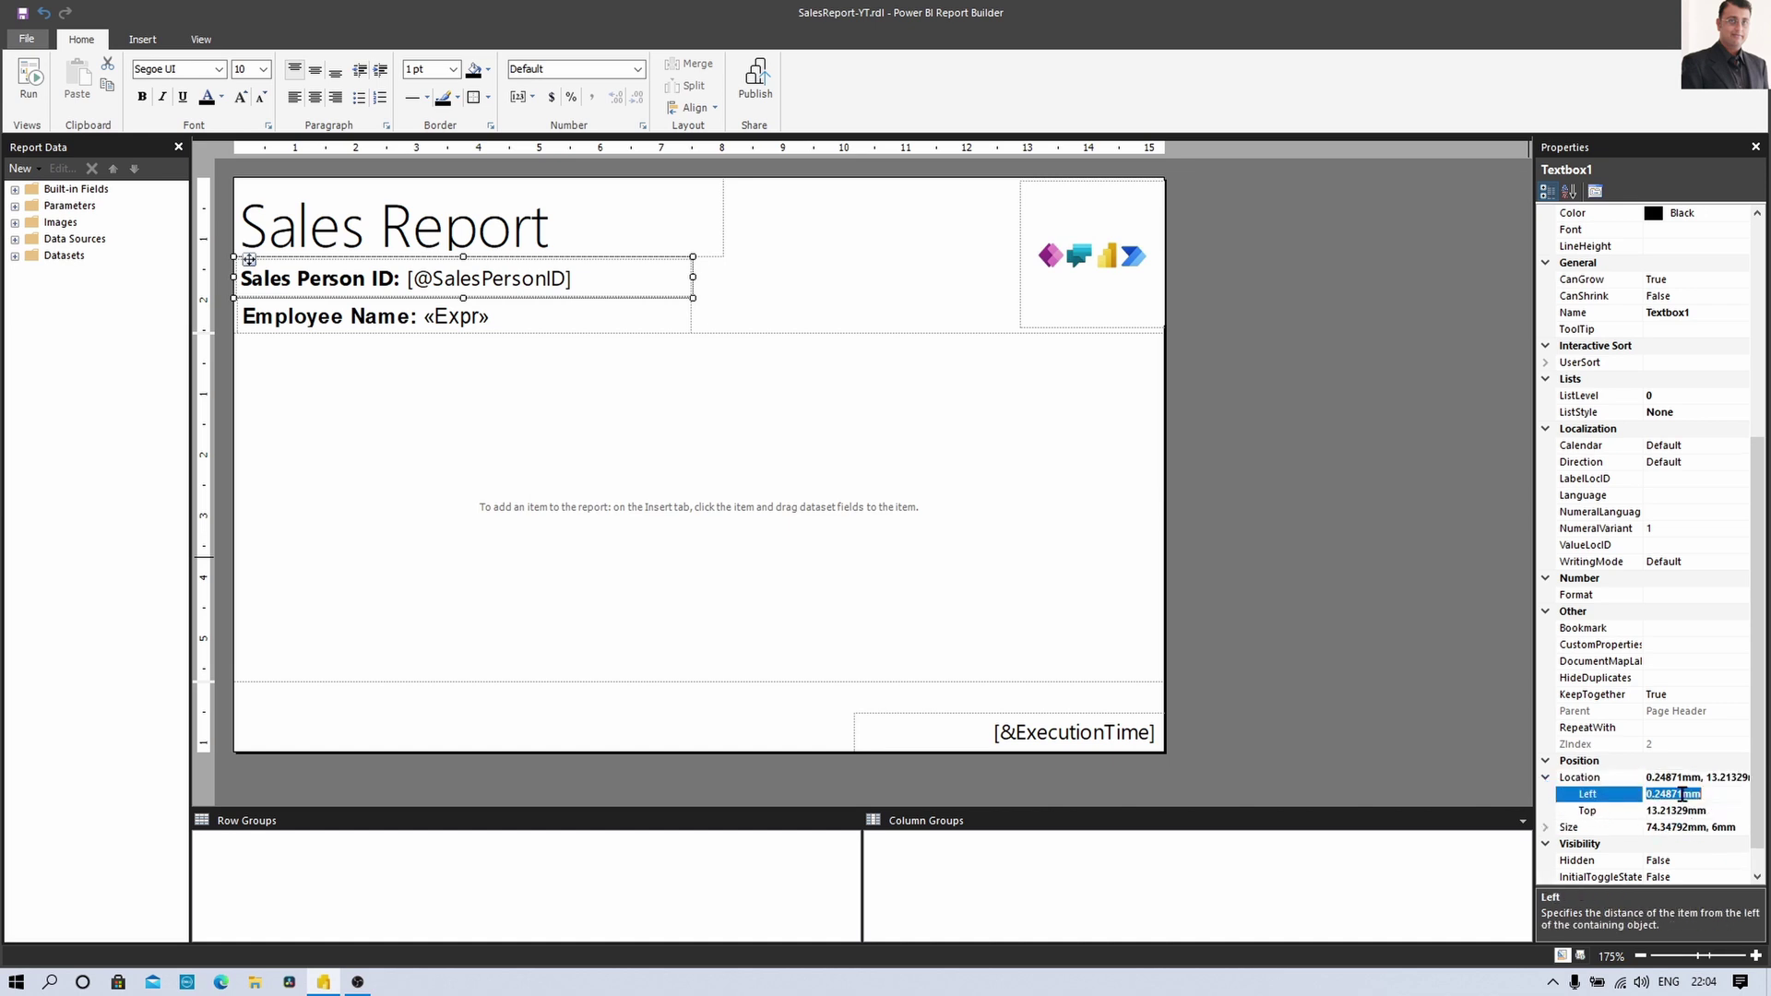
left_click(1682, 794)
type("0")
left_click_drag(1708, 793, 1612, 792)
type("0")
key("Return")
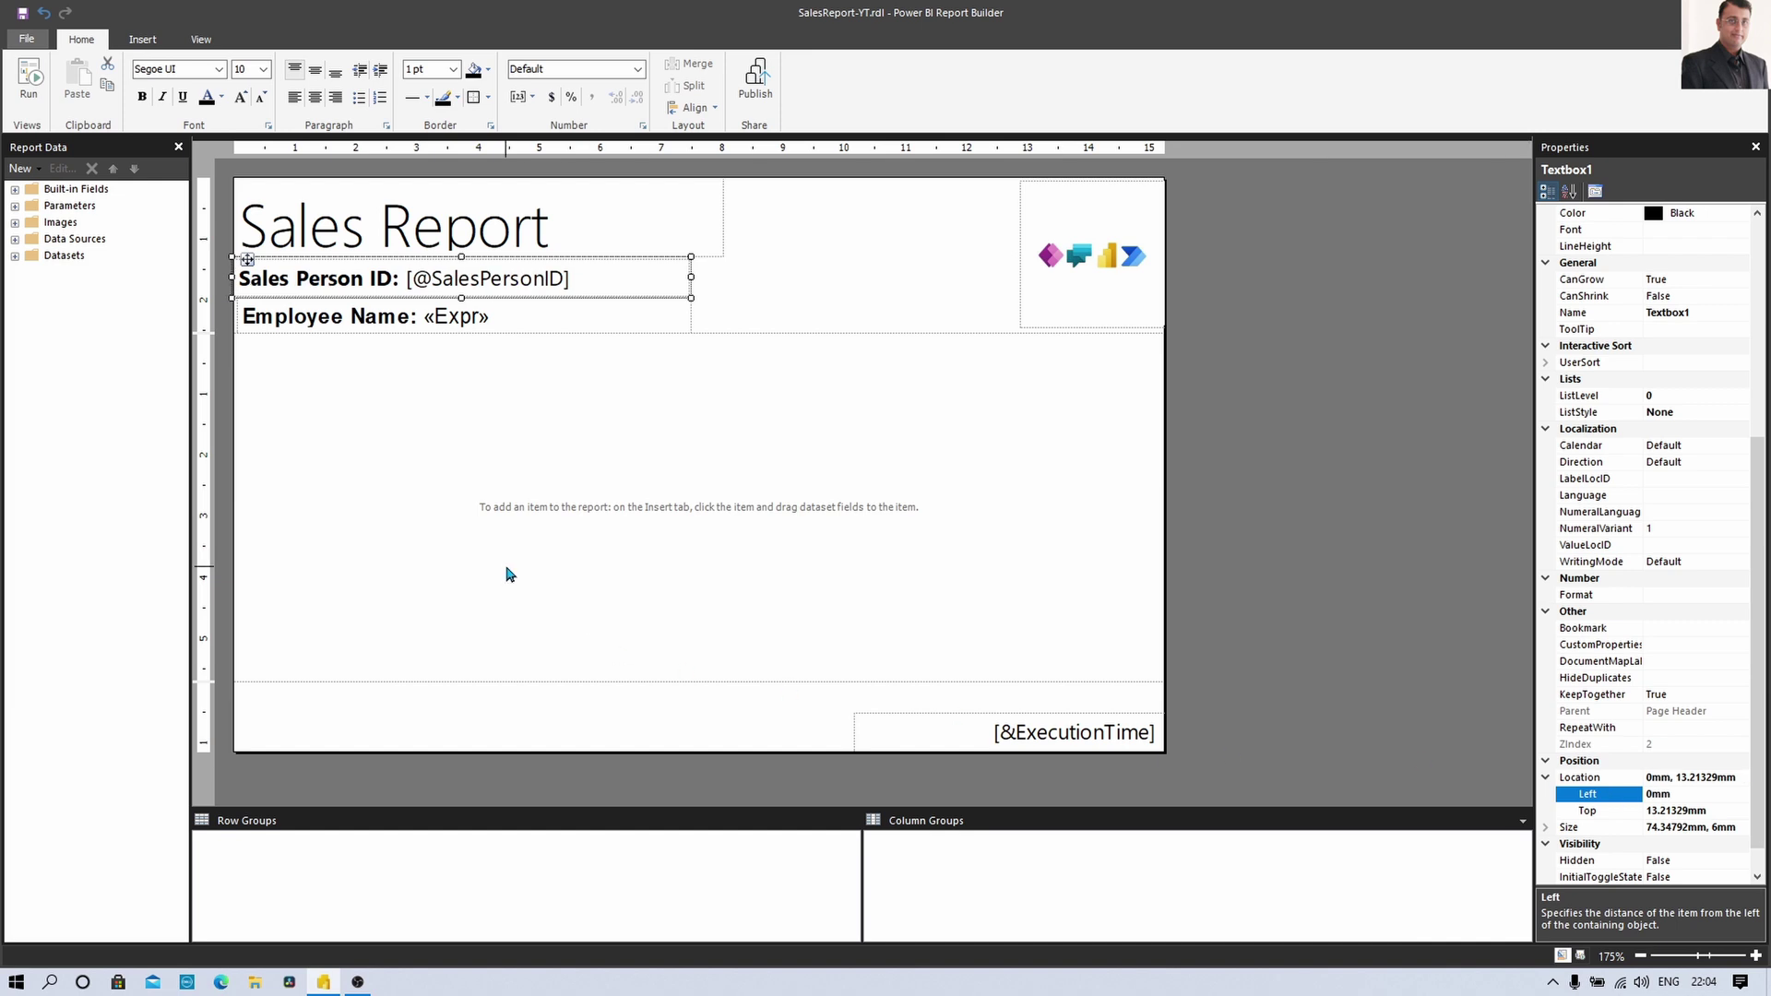
Set the left location of the Employee Name text box to 0 mm
left_click(591, 322)
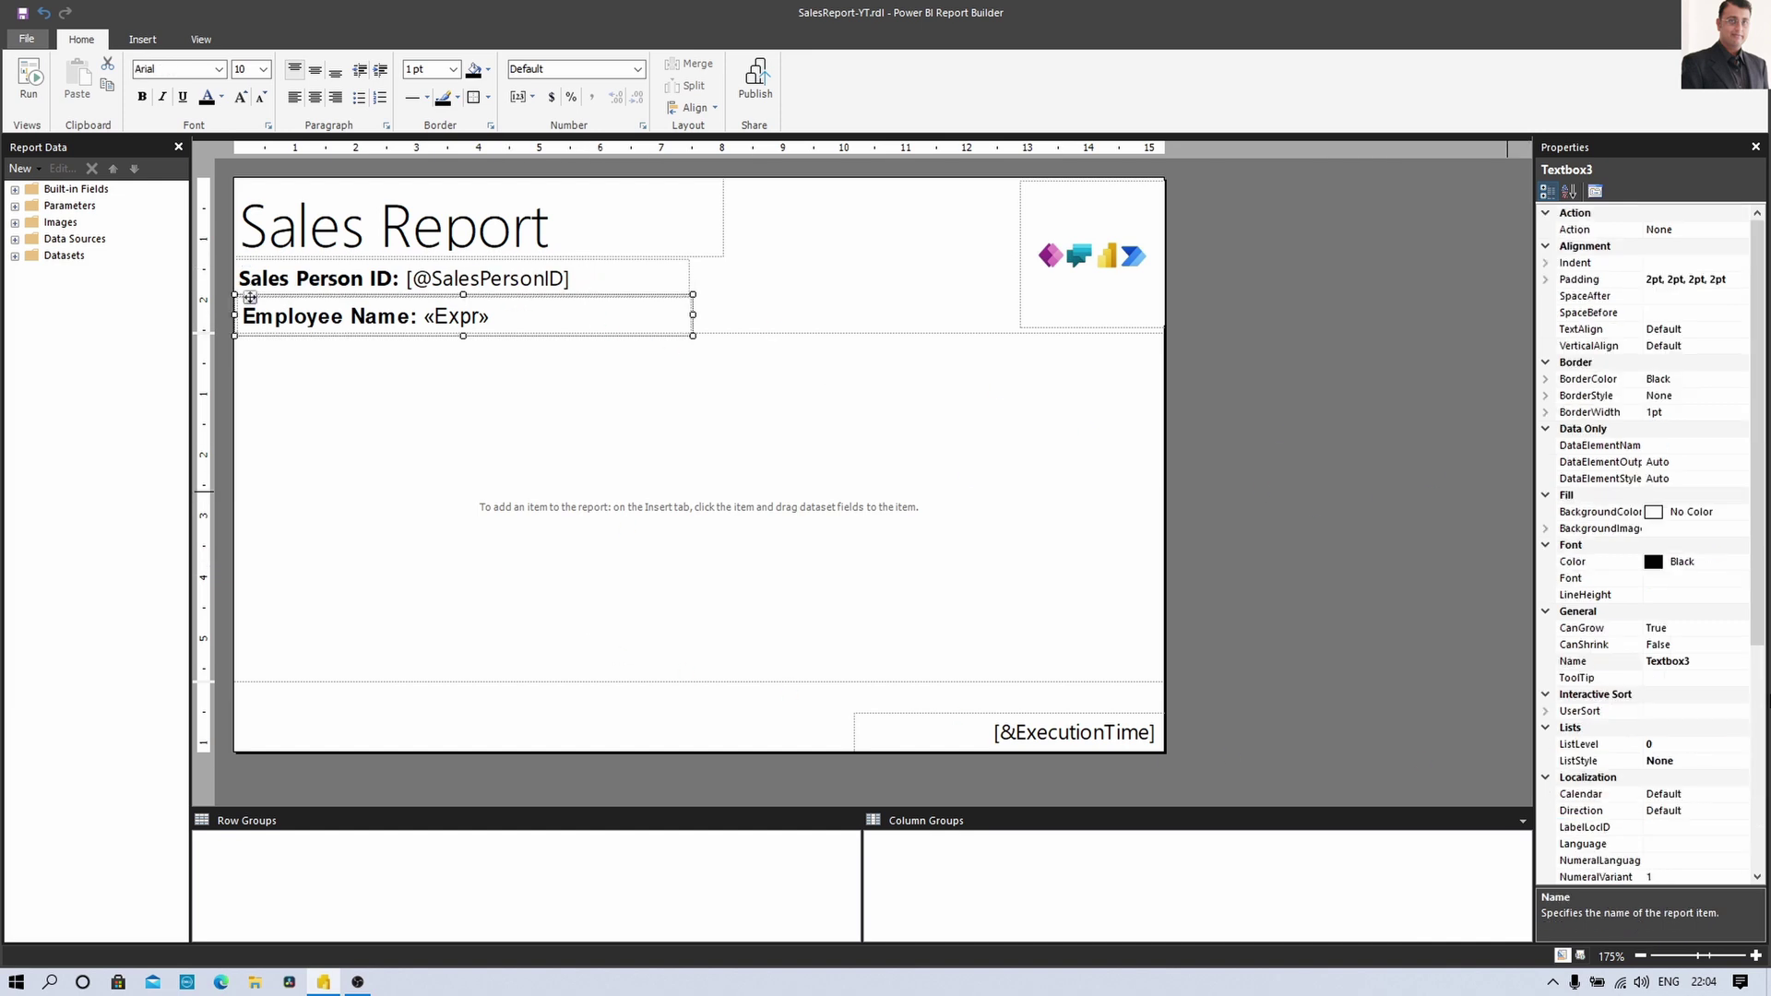
scroll(1605, 802, "down", 7)
left_click(1587, 794)
type("0")
key("Return")
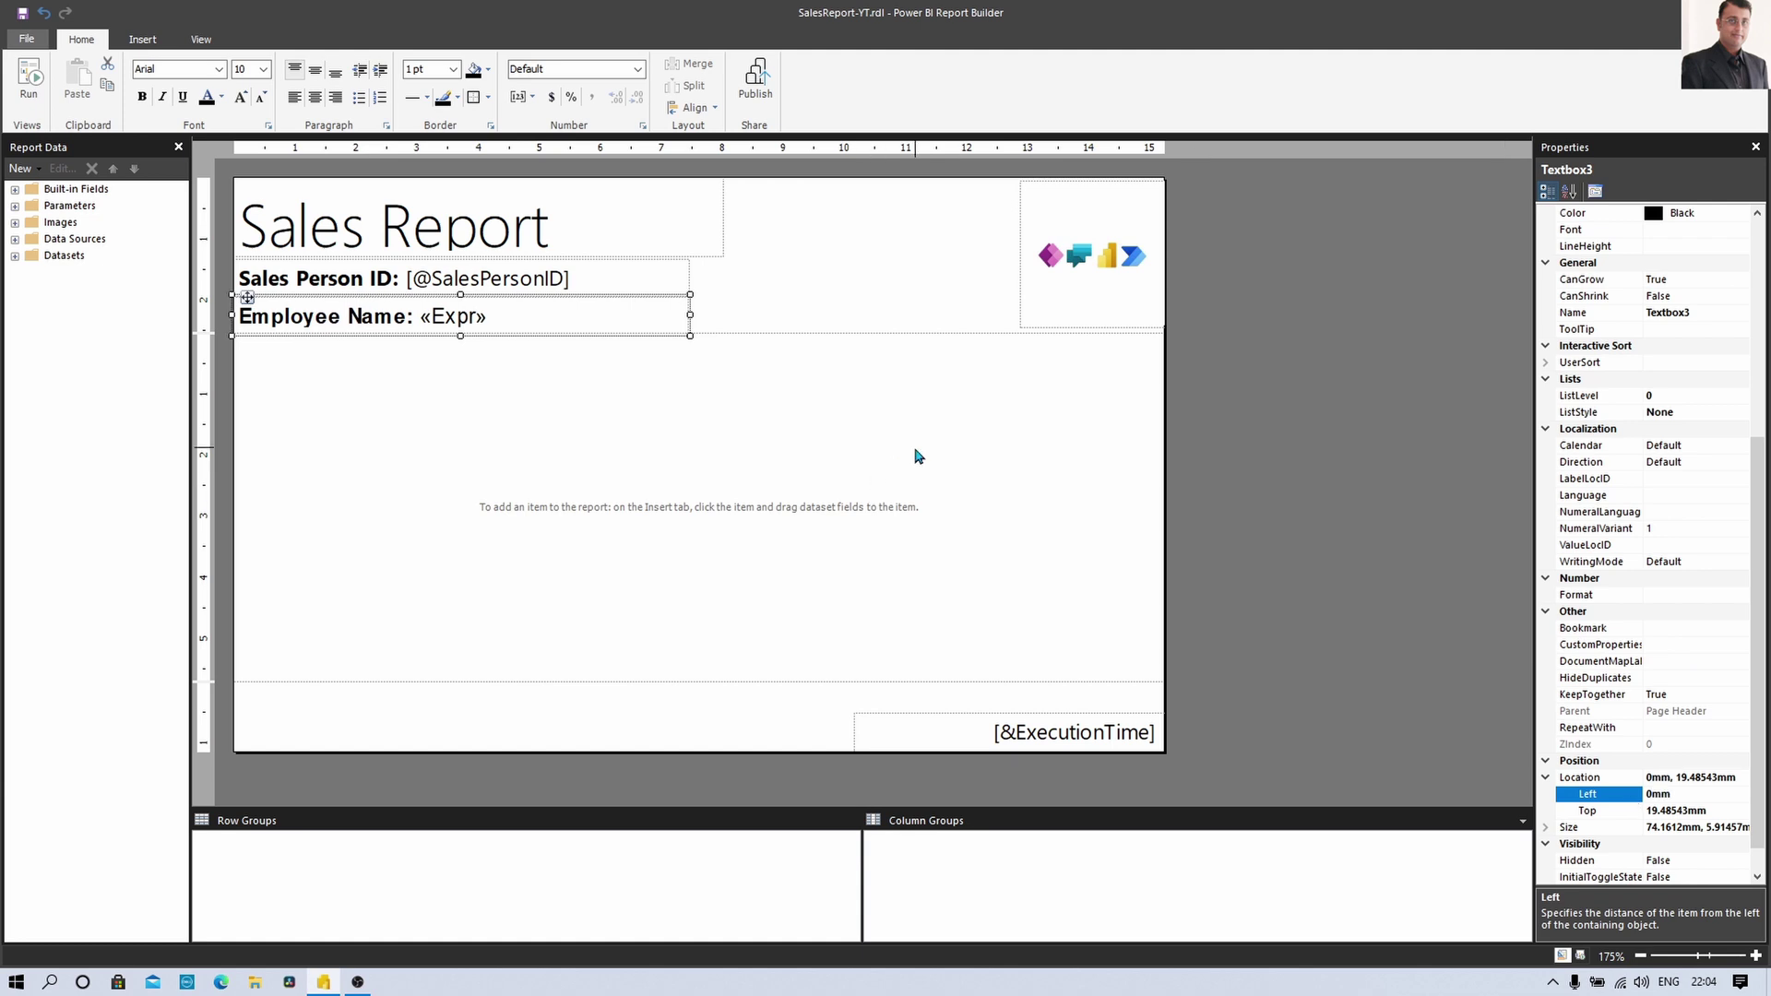
left_click(795, 256)
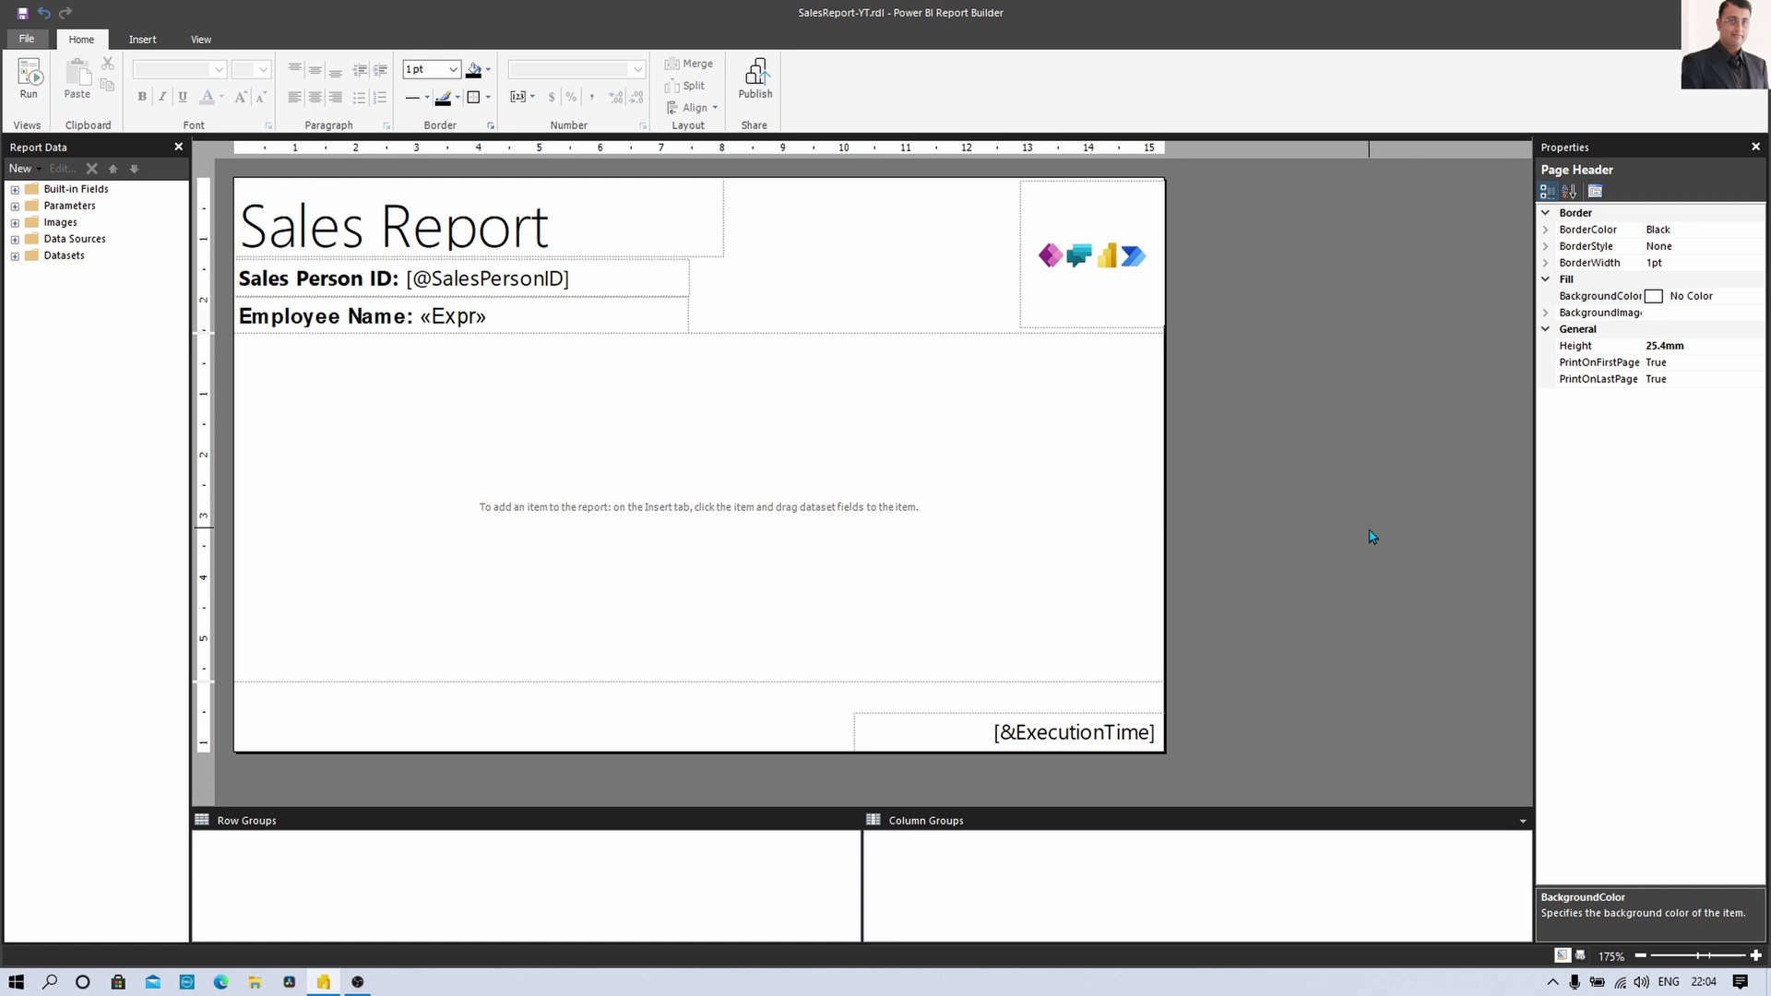
Run the report with the SalesDb user name sa and its password, check the header for Sales Person ID 24, and return to the design
left_click(32, 85)
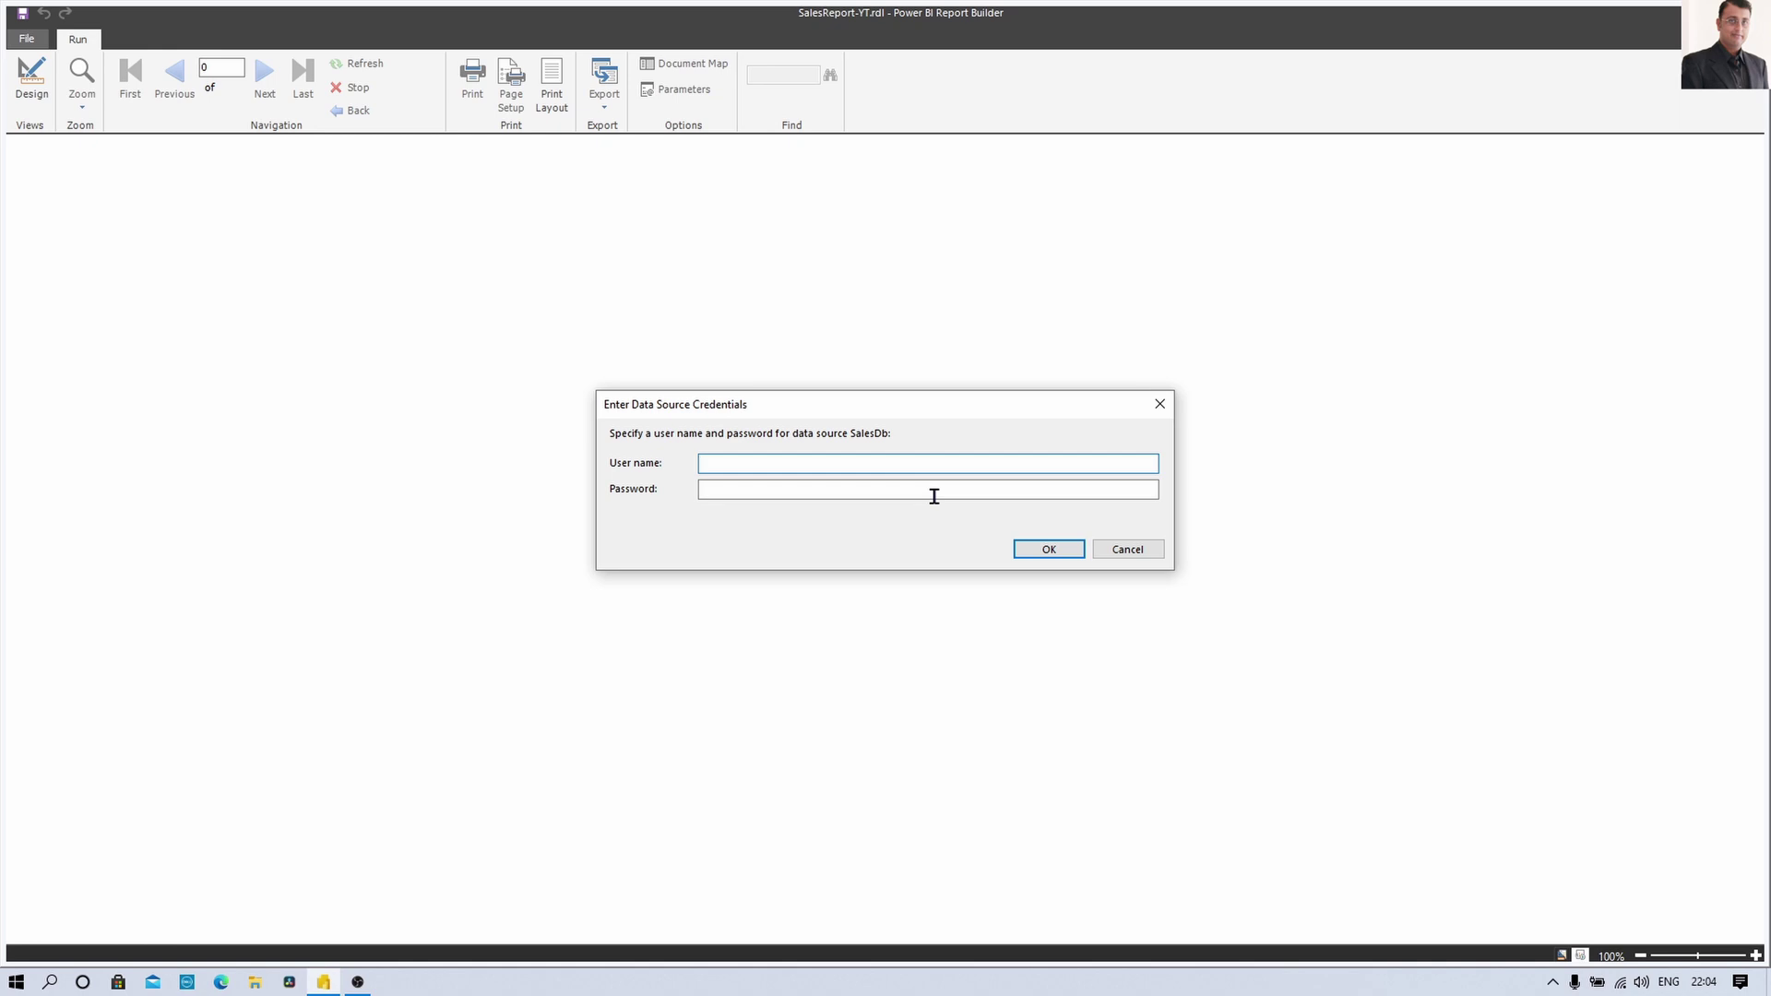
type("sa")
key("Tab")
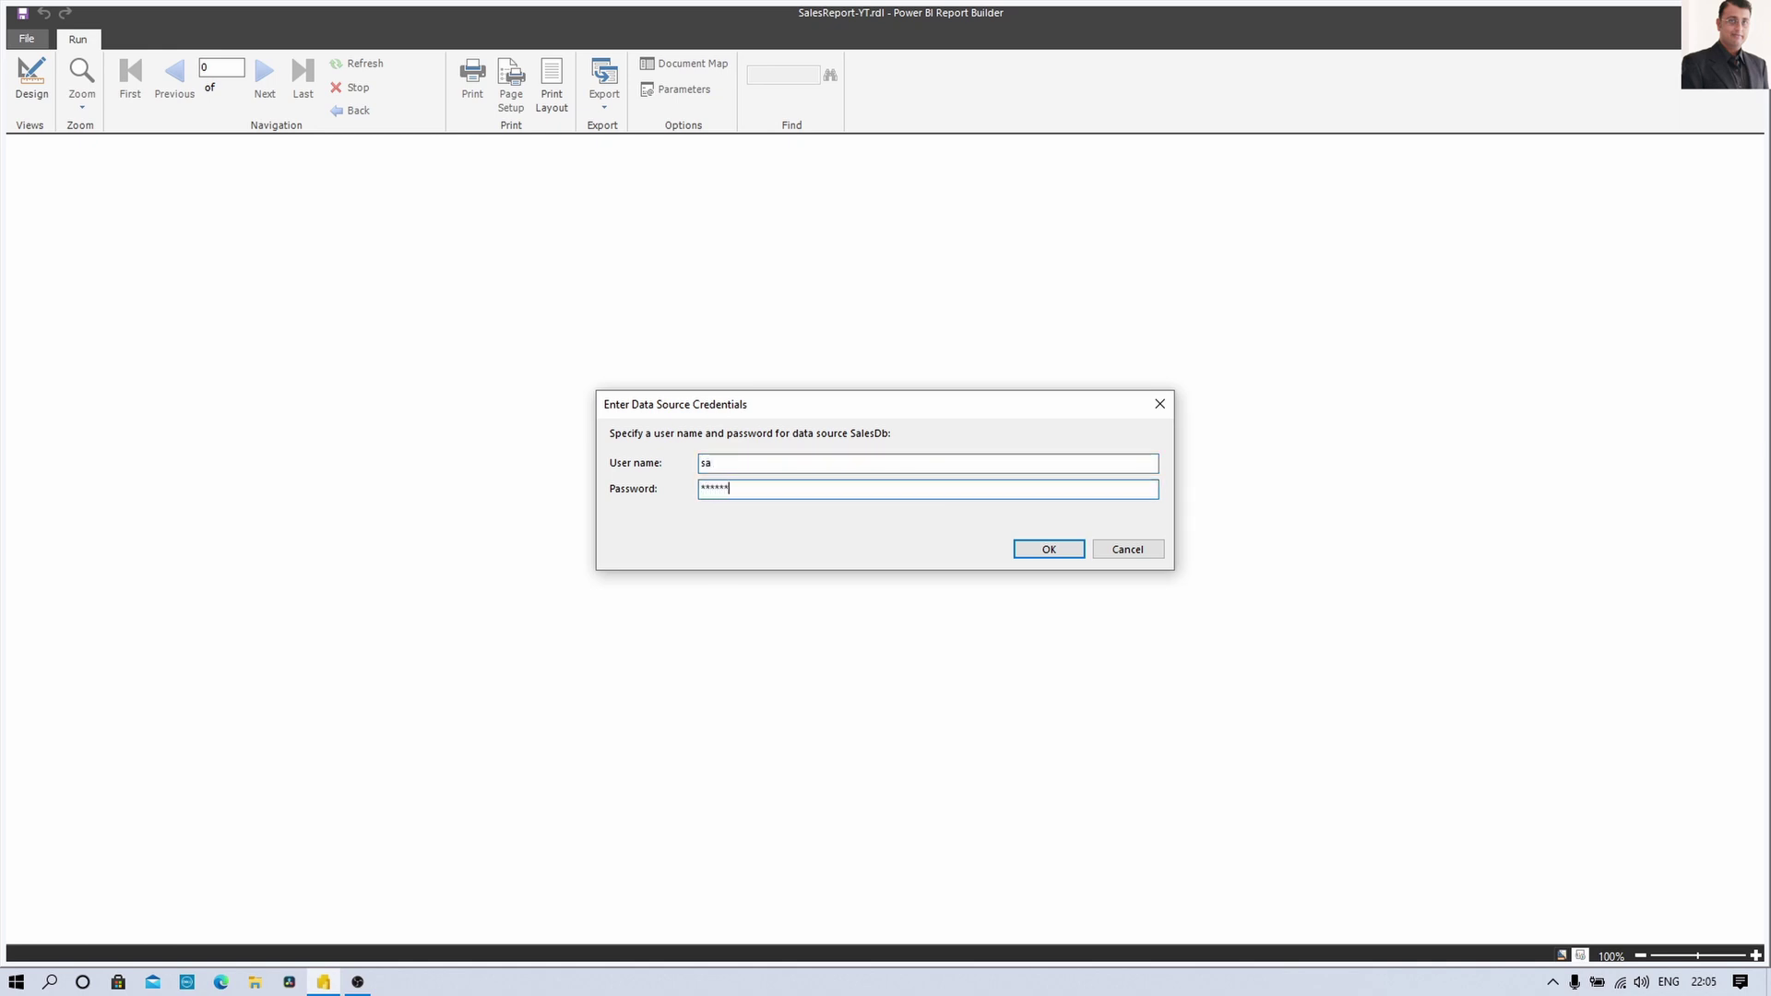
key("Return")
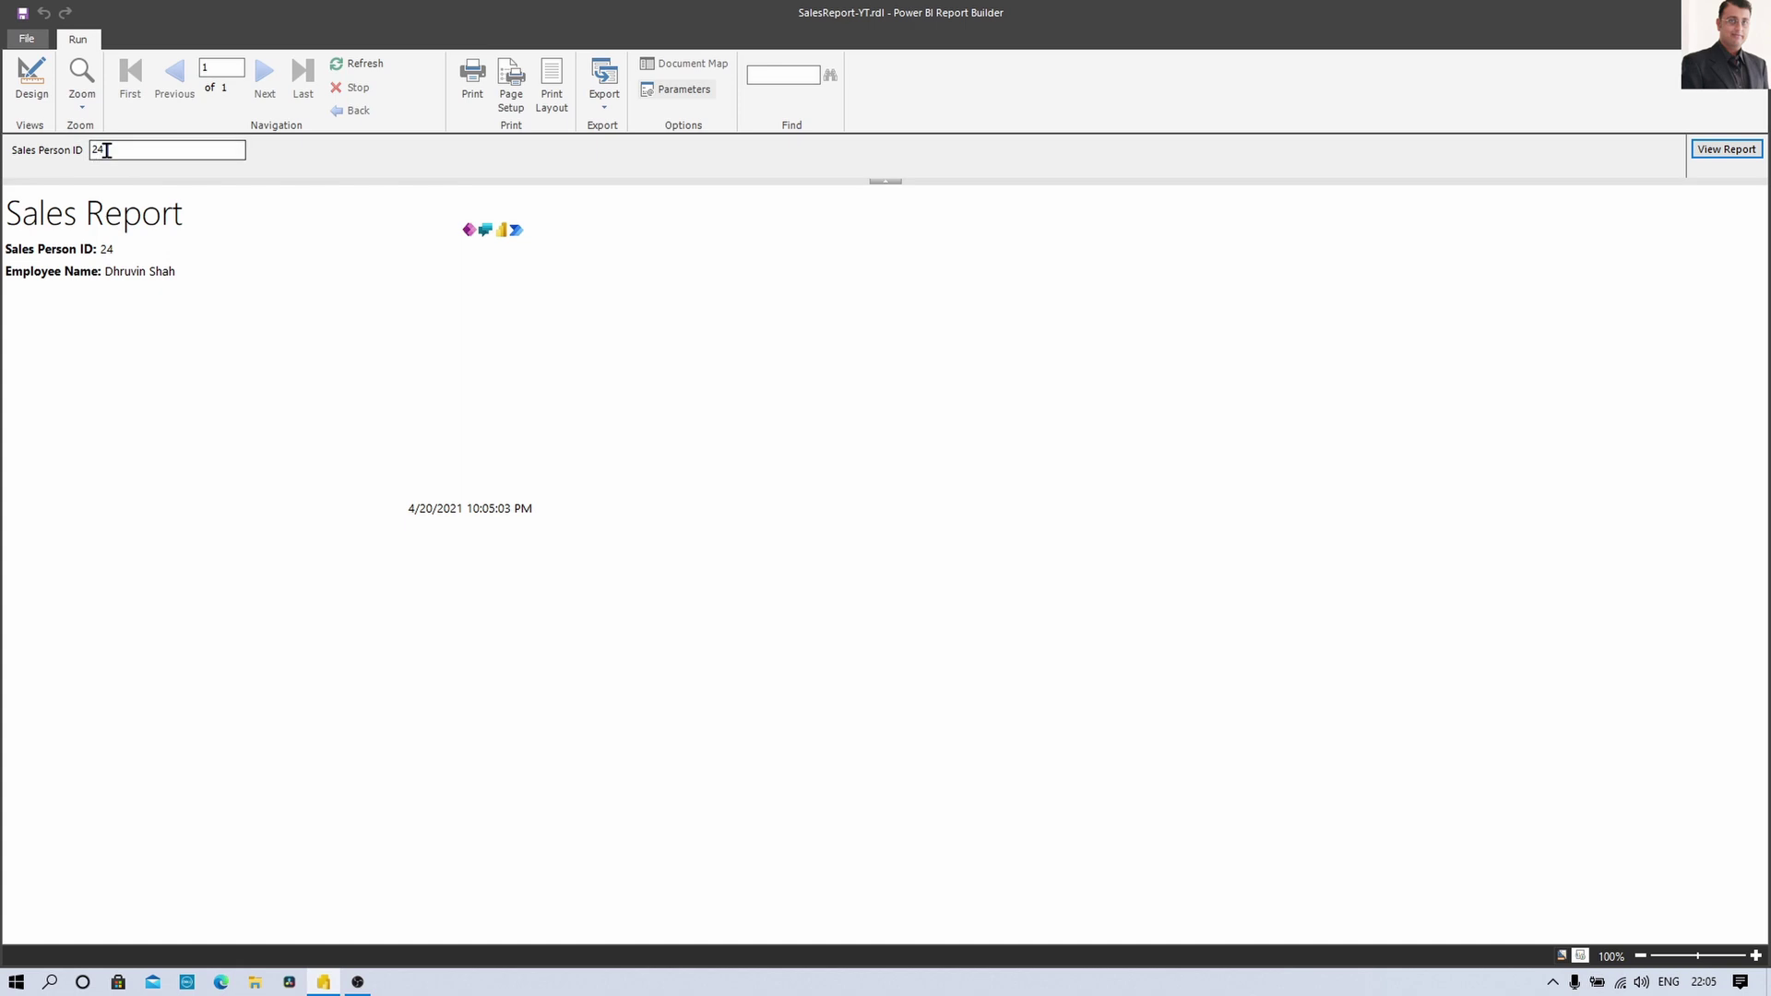
left_click_drag(102, 152, 79, 157)
left_click(32, 78)
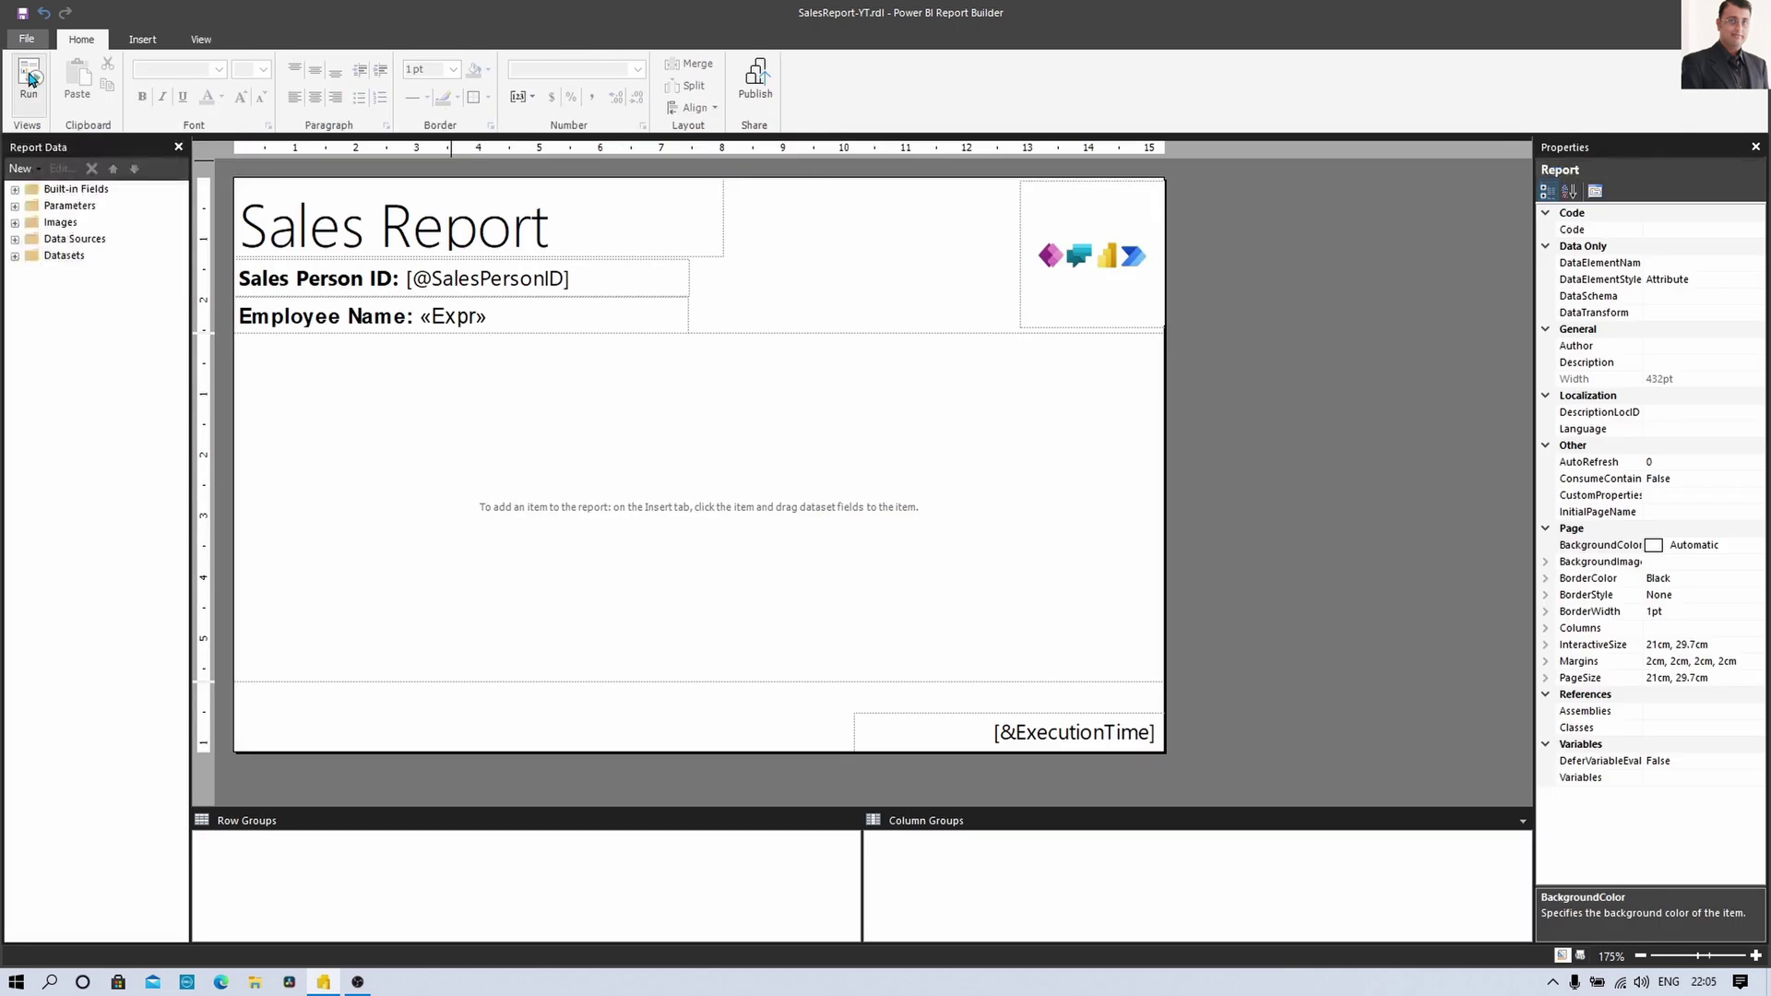
In the footer's execution time placeholder, extend the value expression with &" Page"&Globals!OverallPageNumber
left_click(883, 739)
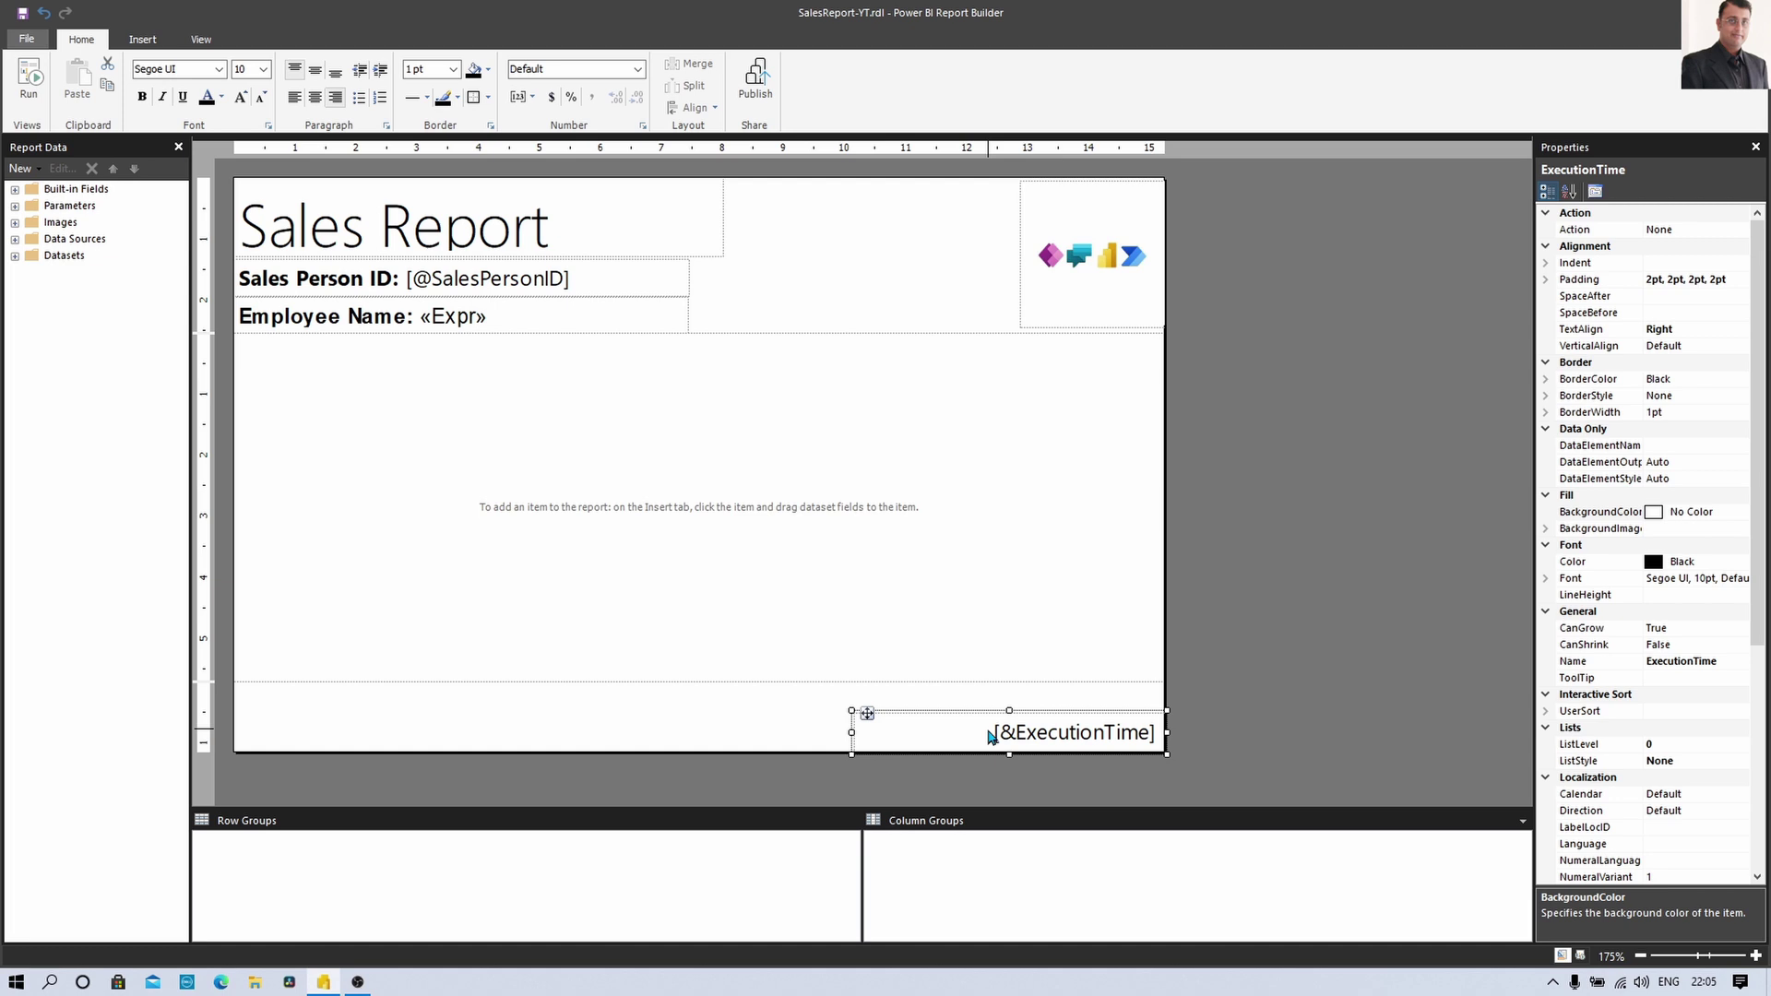
double_click(1041, 738)
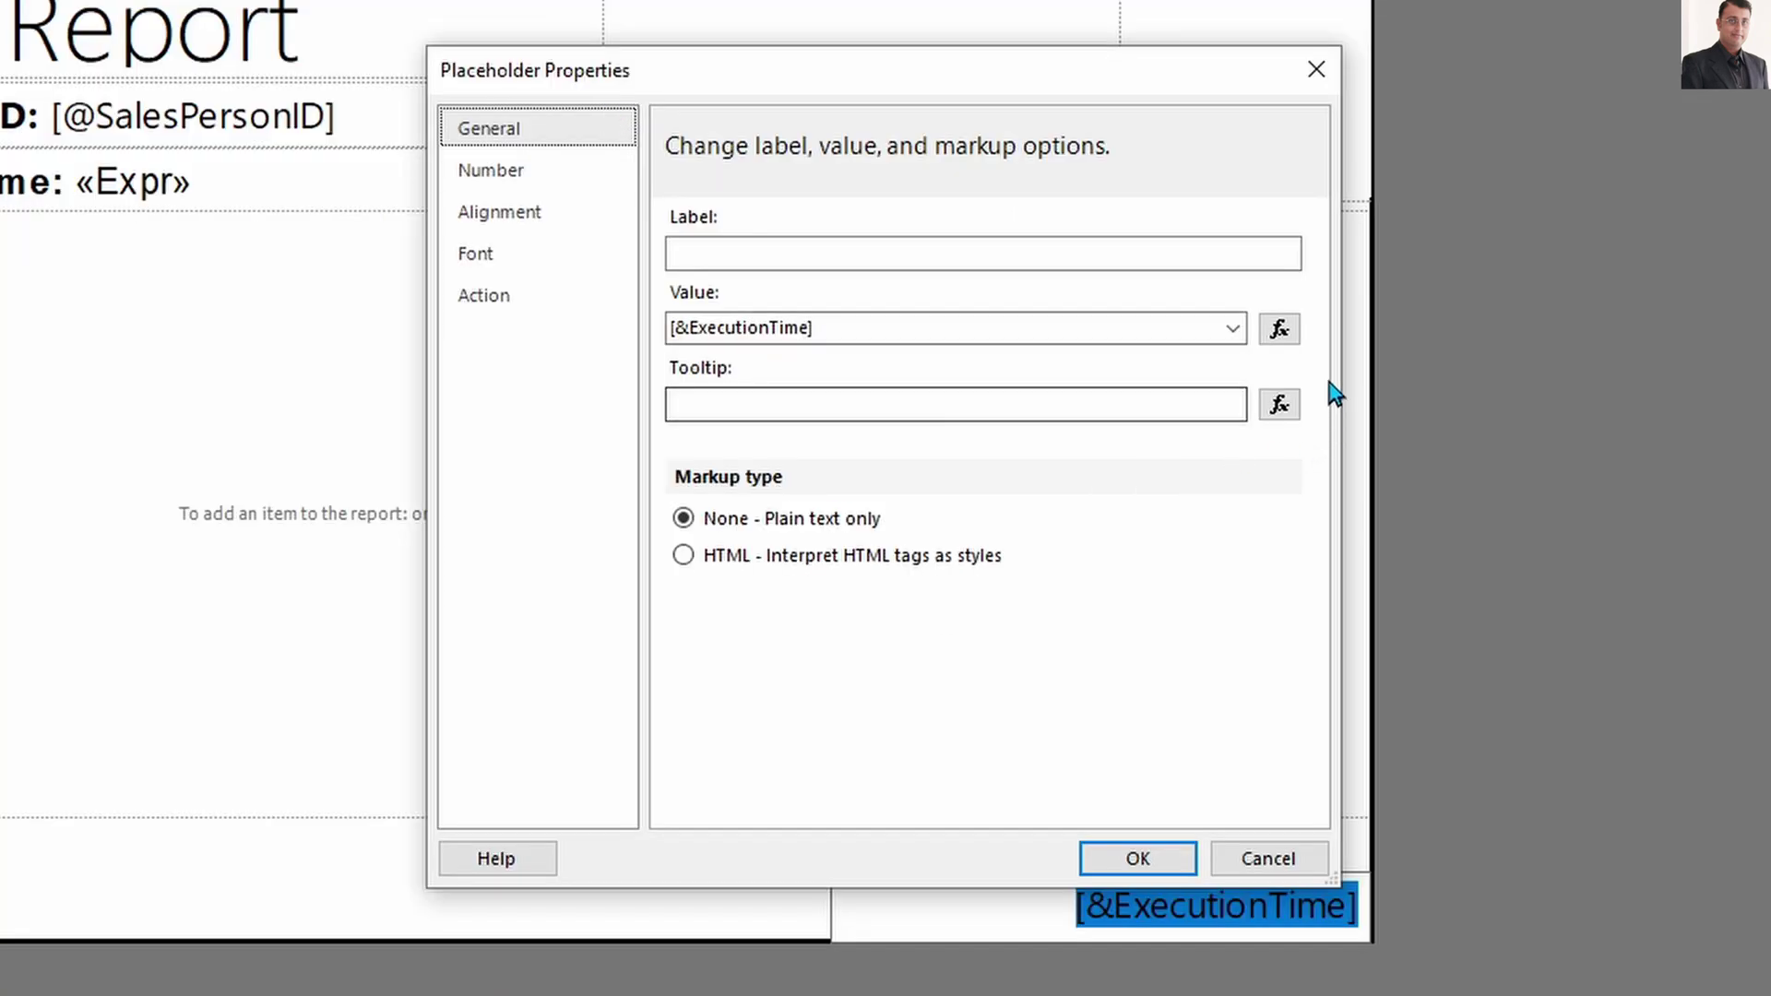
left_click(1281, 330)
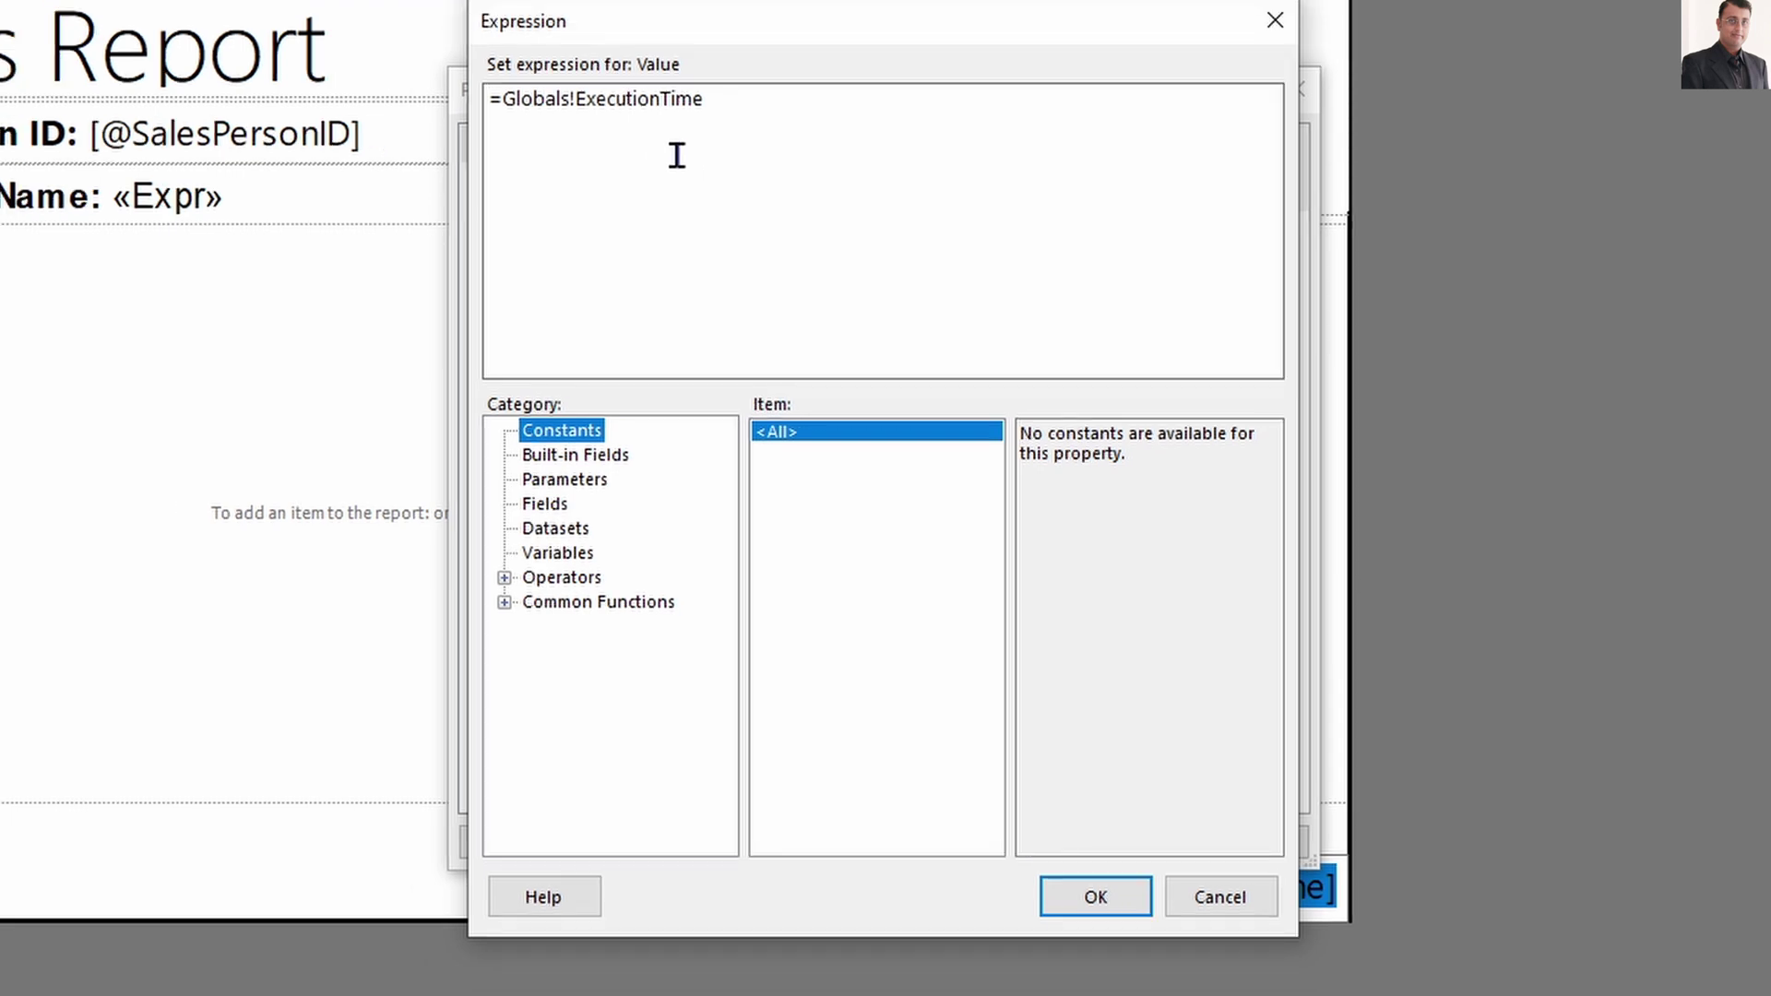
left_click(591, 459)
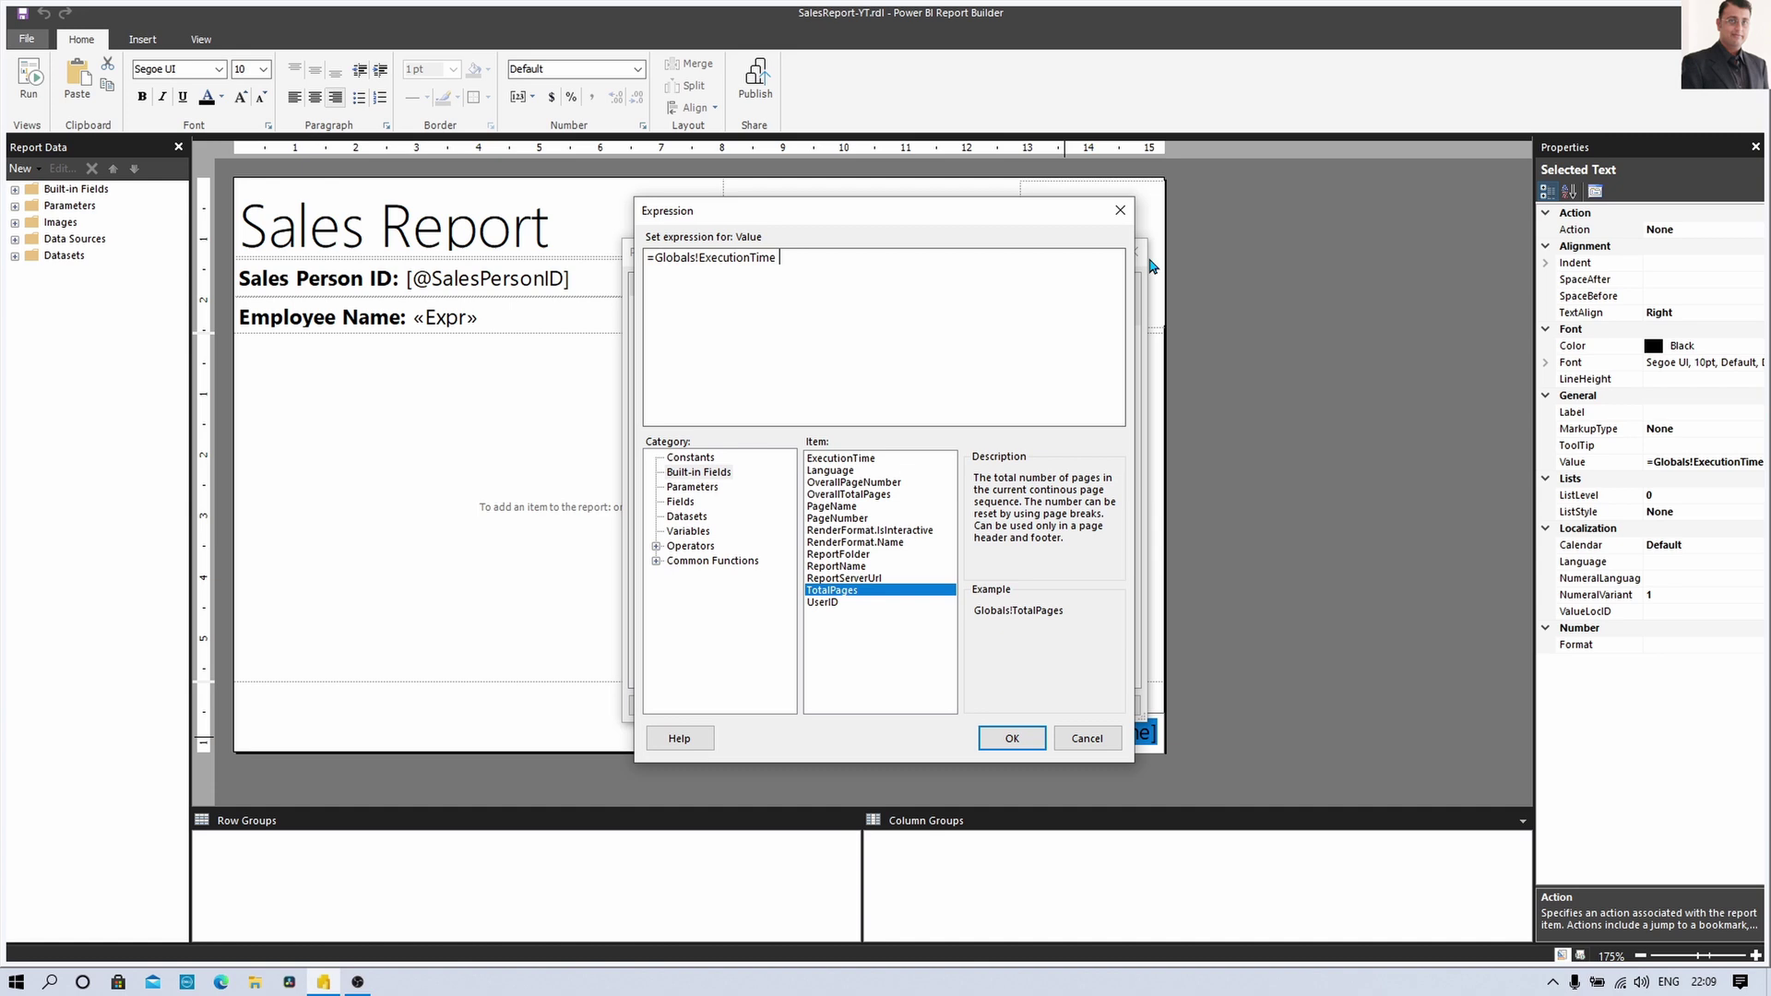
type("&")
type("\"\"")
type(" Page\"&")
double_click(886, 482)
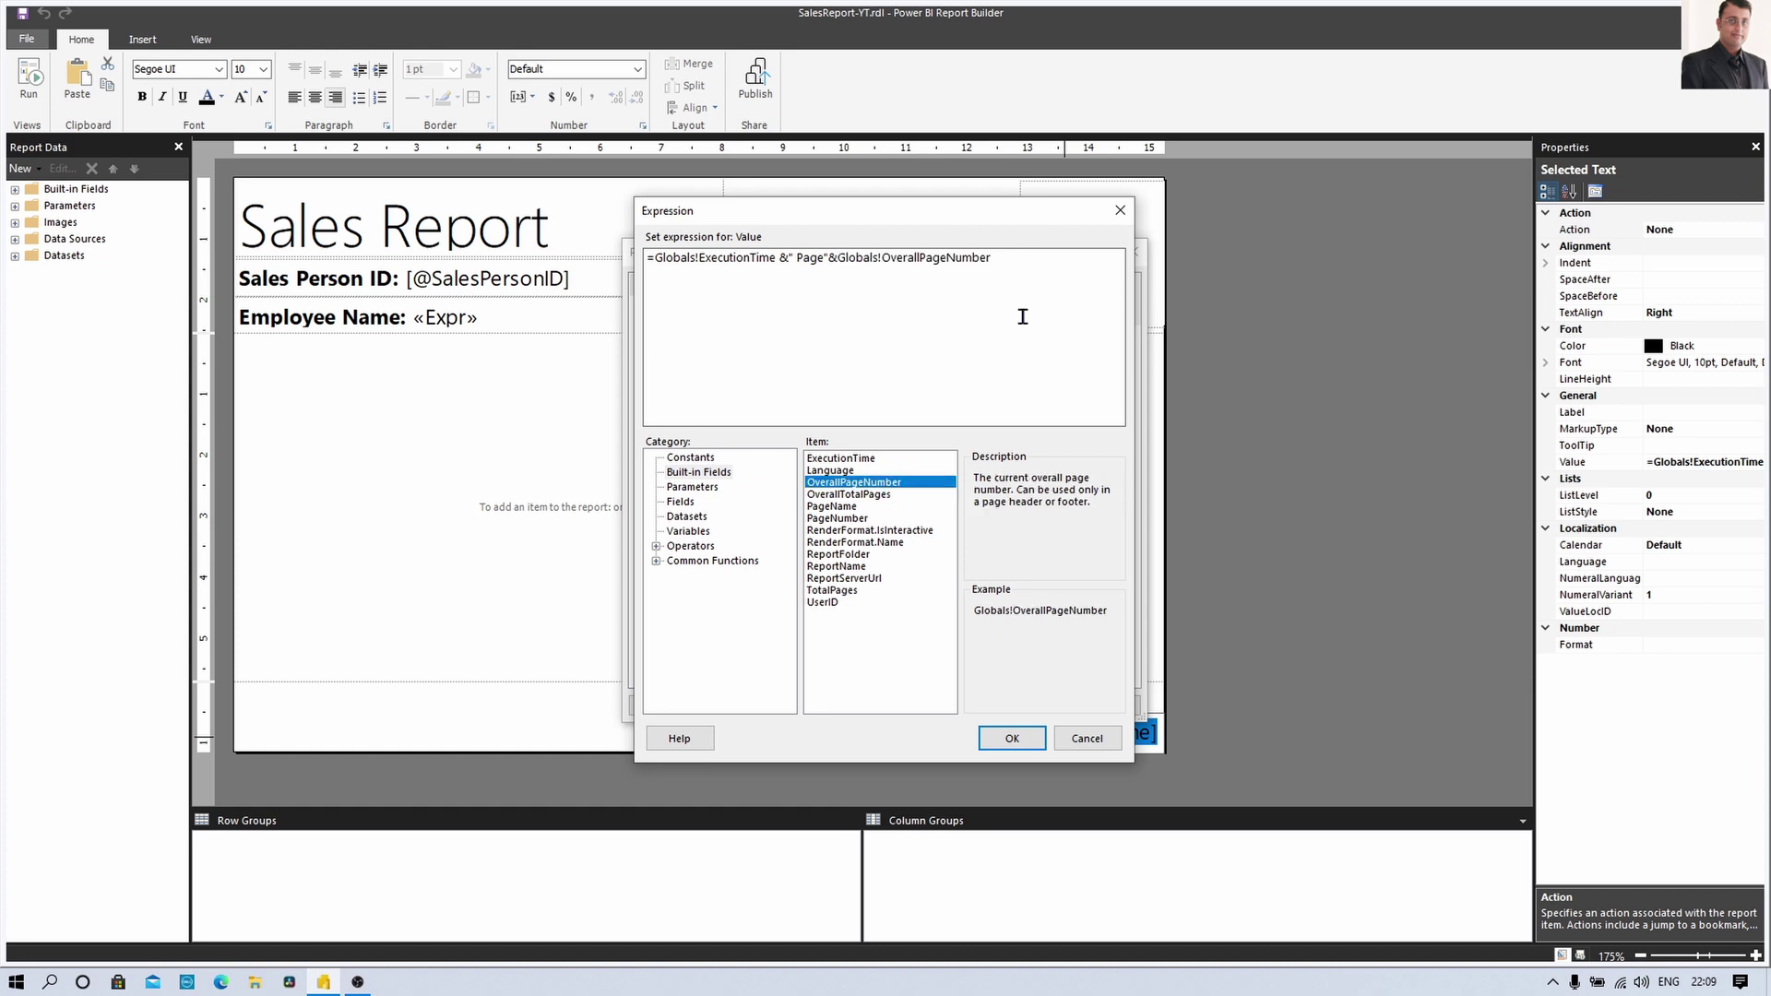
Append &" of "&Globals!OverallTotalPages to the footer expression, apply it to the placeholder and select its text box
type("&\" of \"&")
left_click(877, 496)
double_click(876, 501)
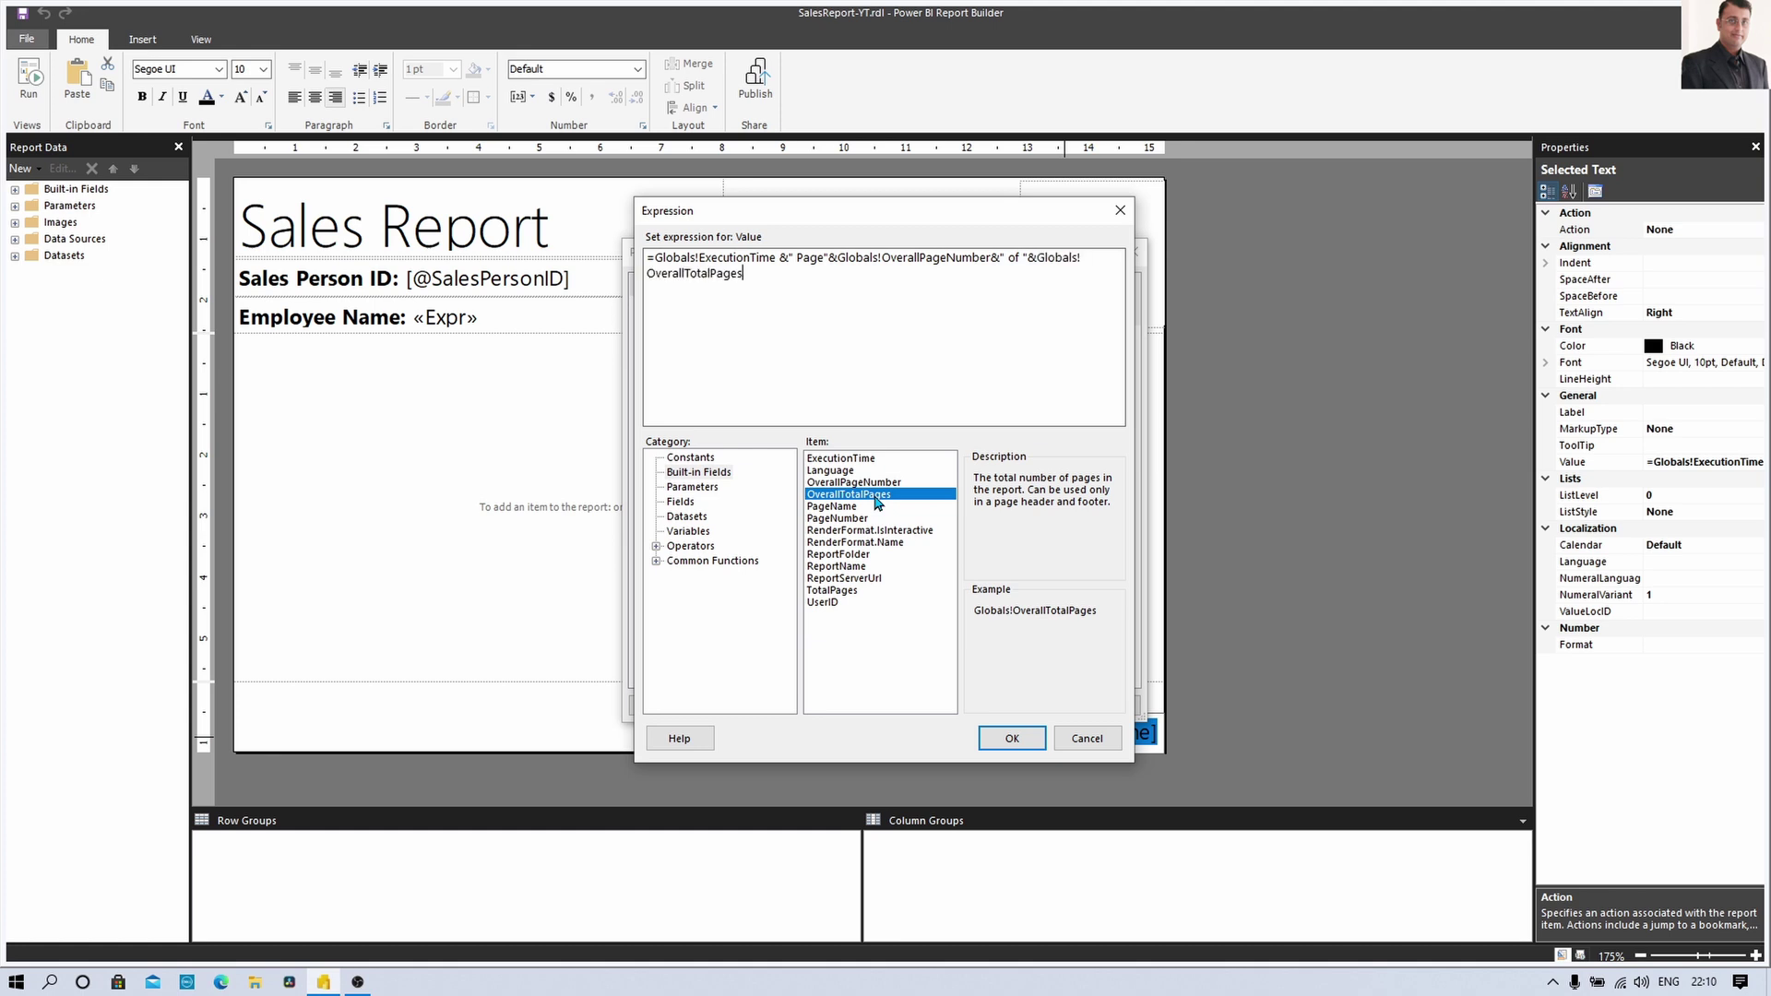
left_click(1012, 738)
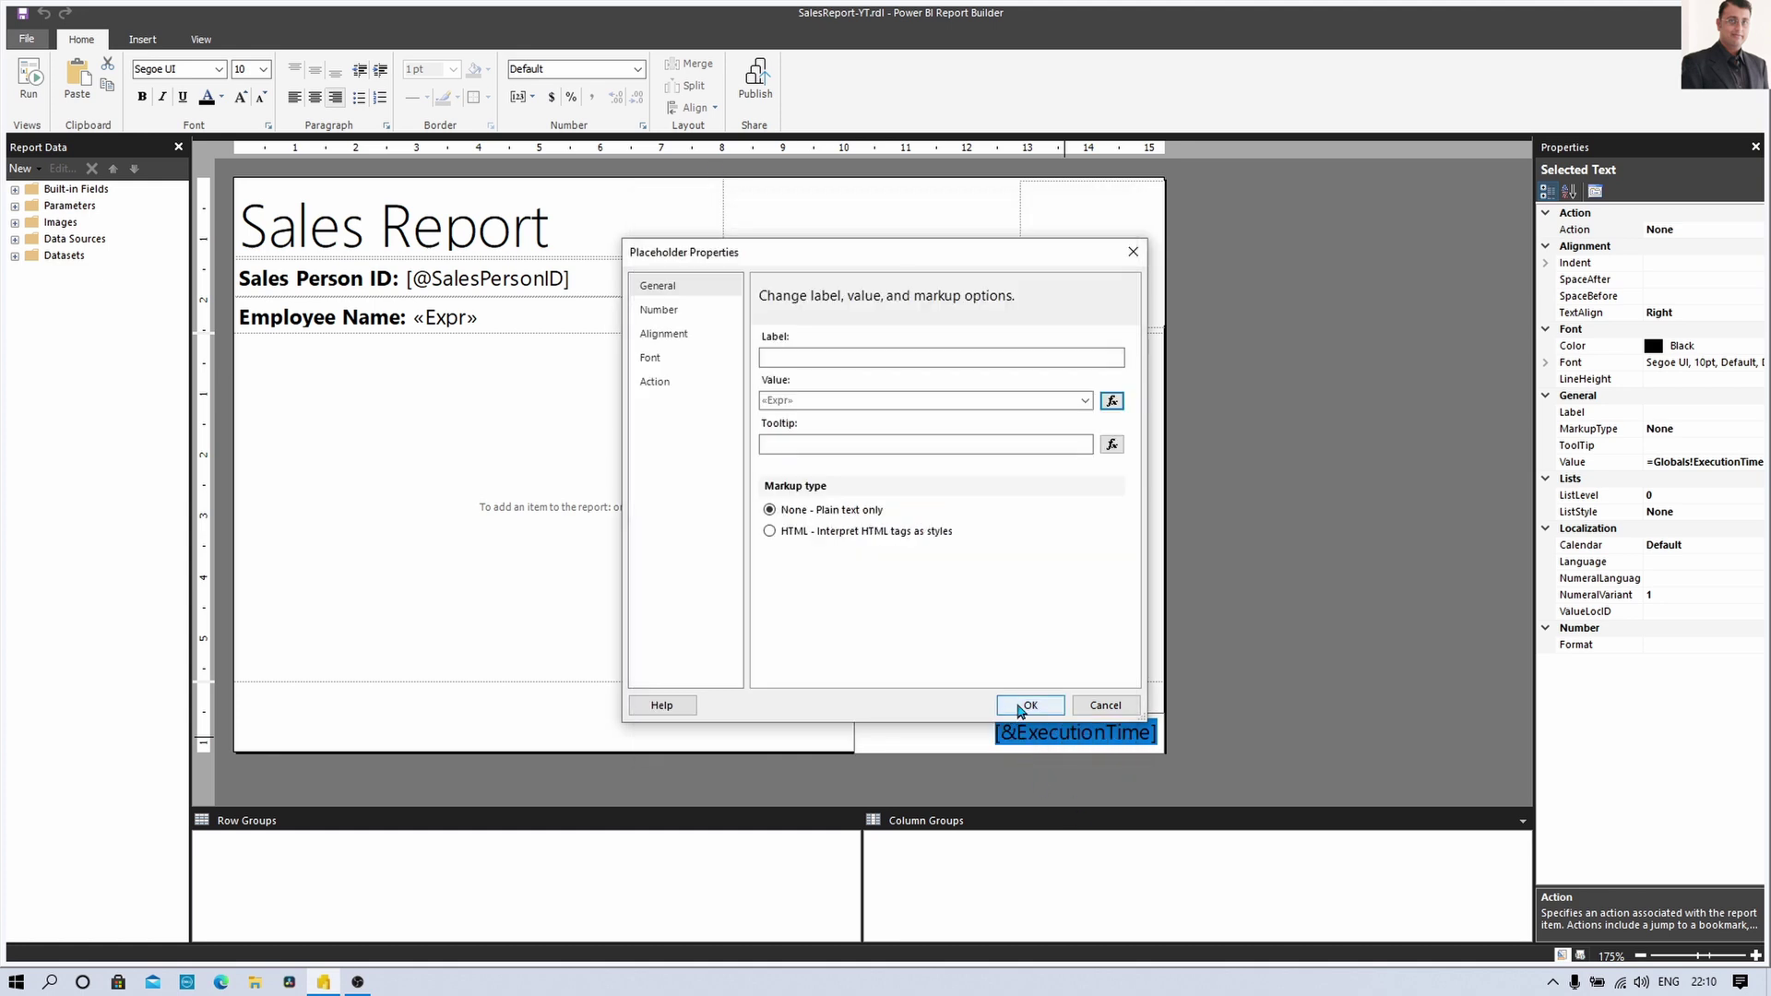
left_click(1024, 707)
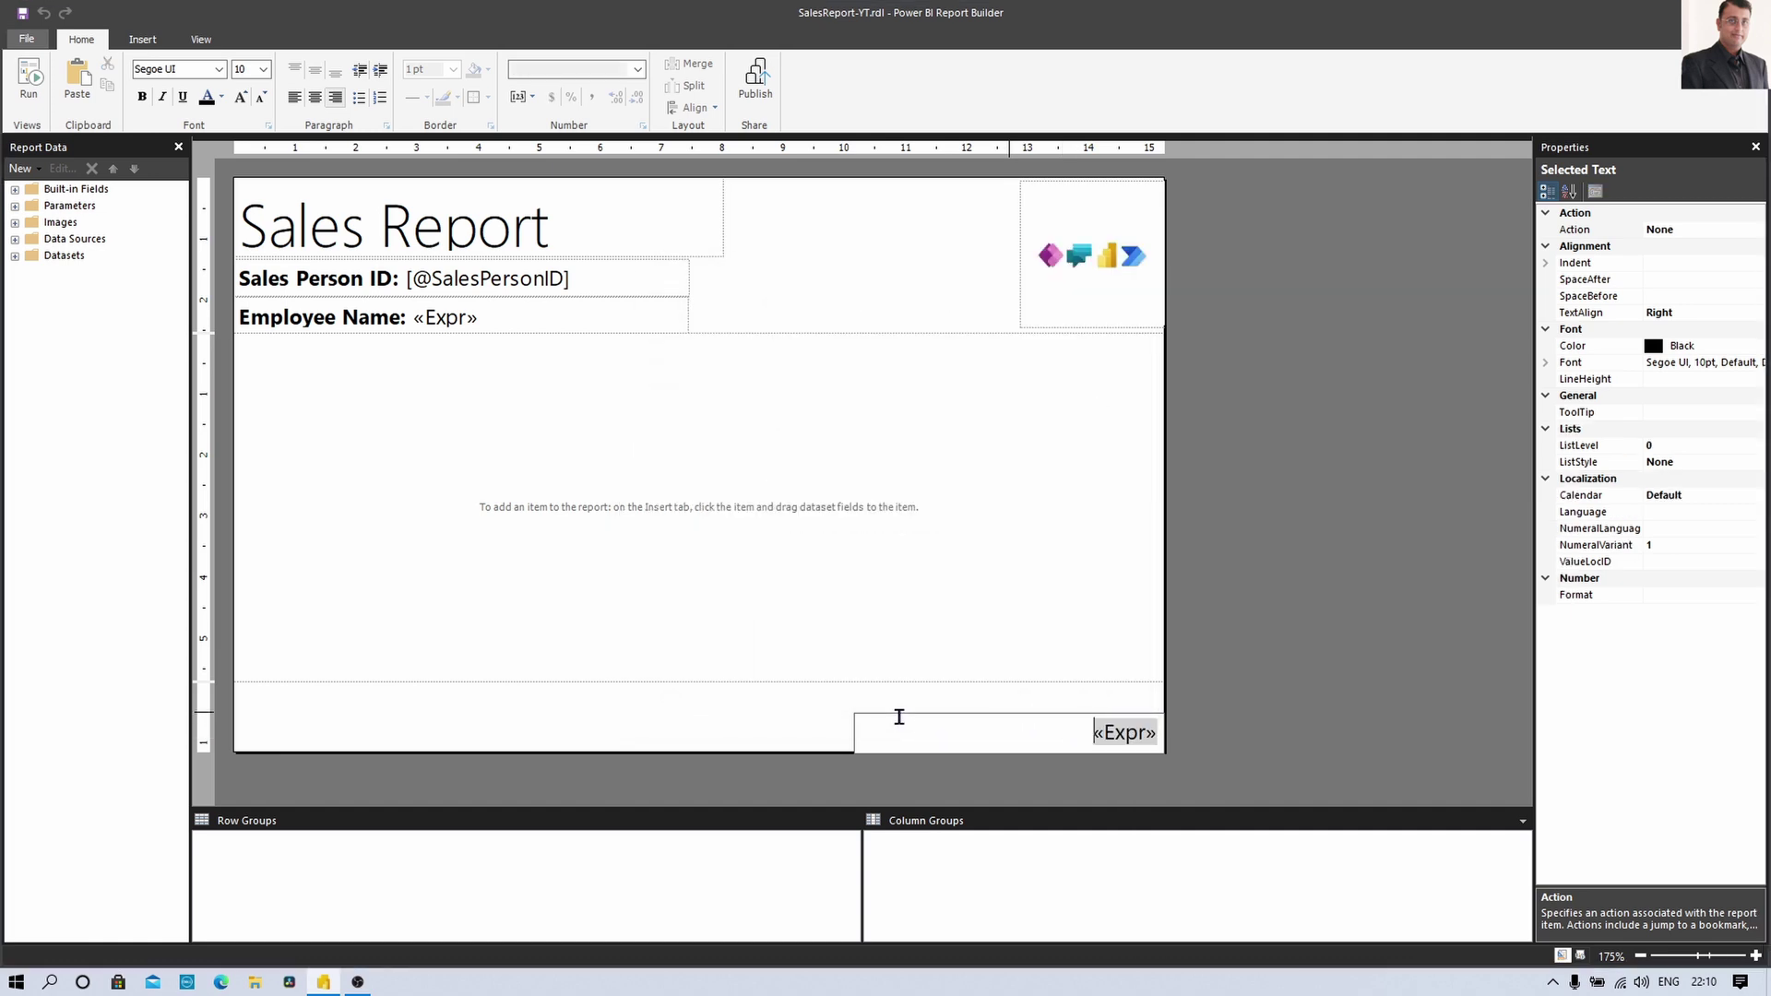
left_click(852, 738)
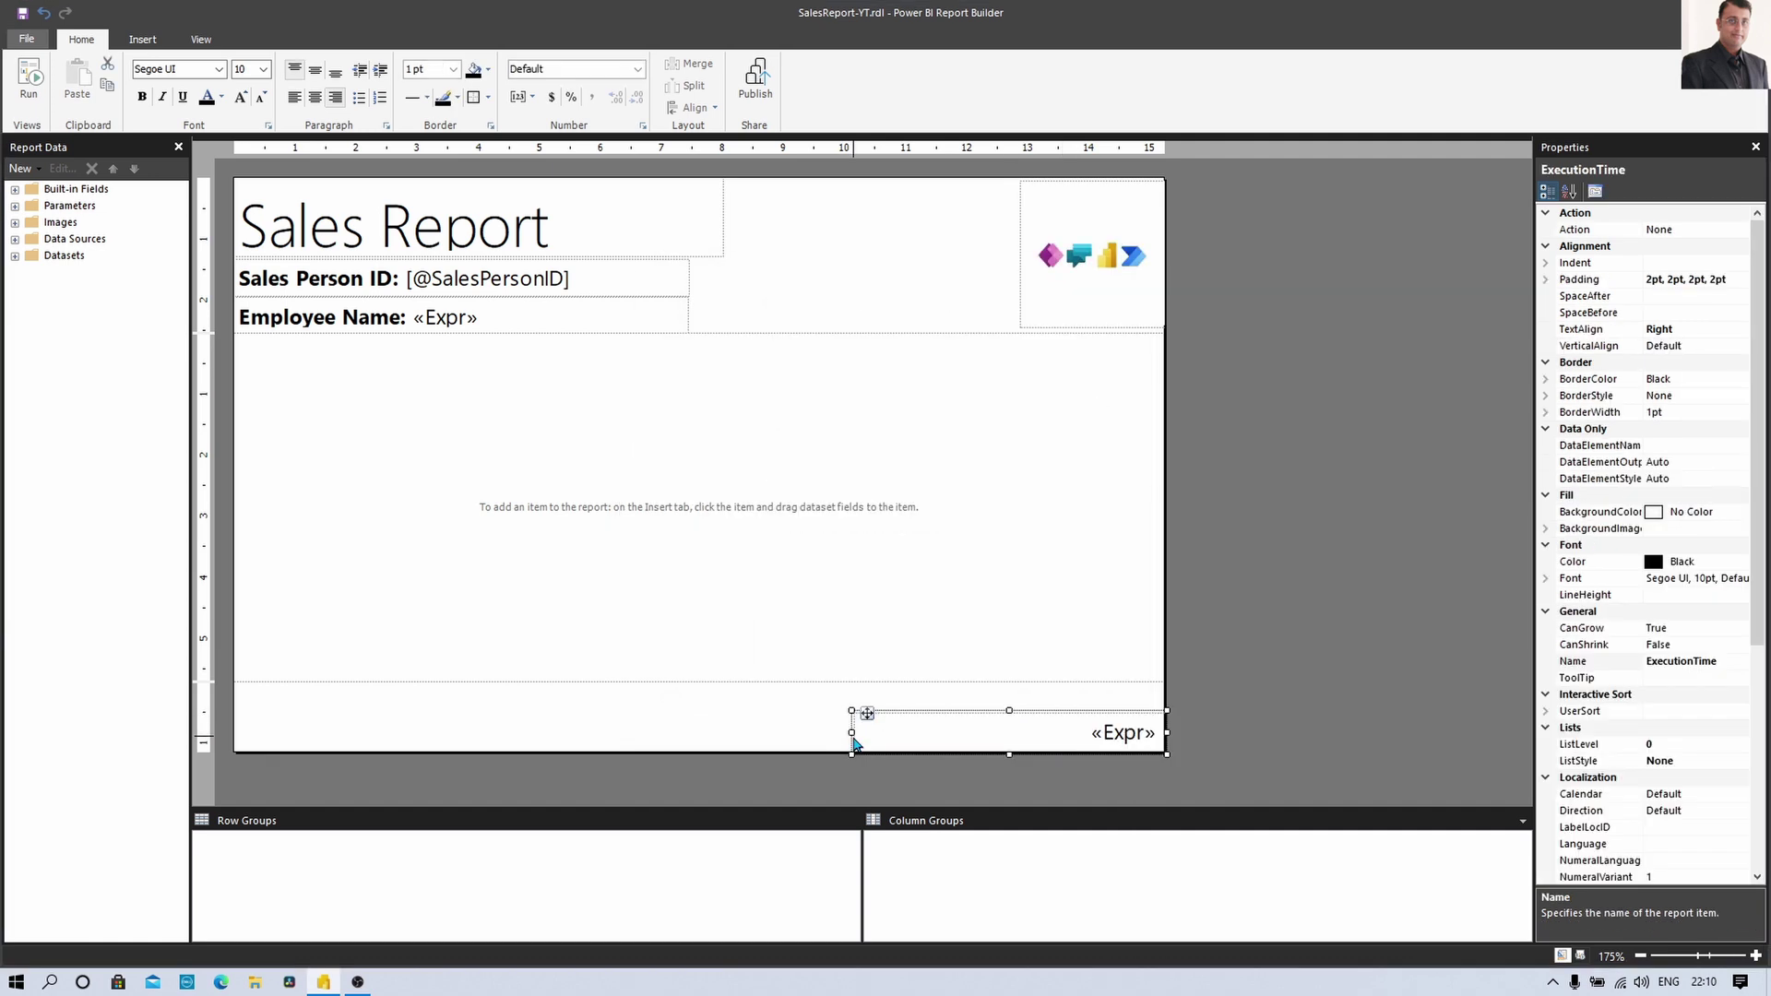
Widen the footer's execution time text box to the full report width and set its expression's text alignment to Left
left_click_drag(851, 733, 232, 728)
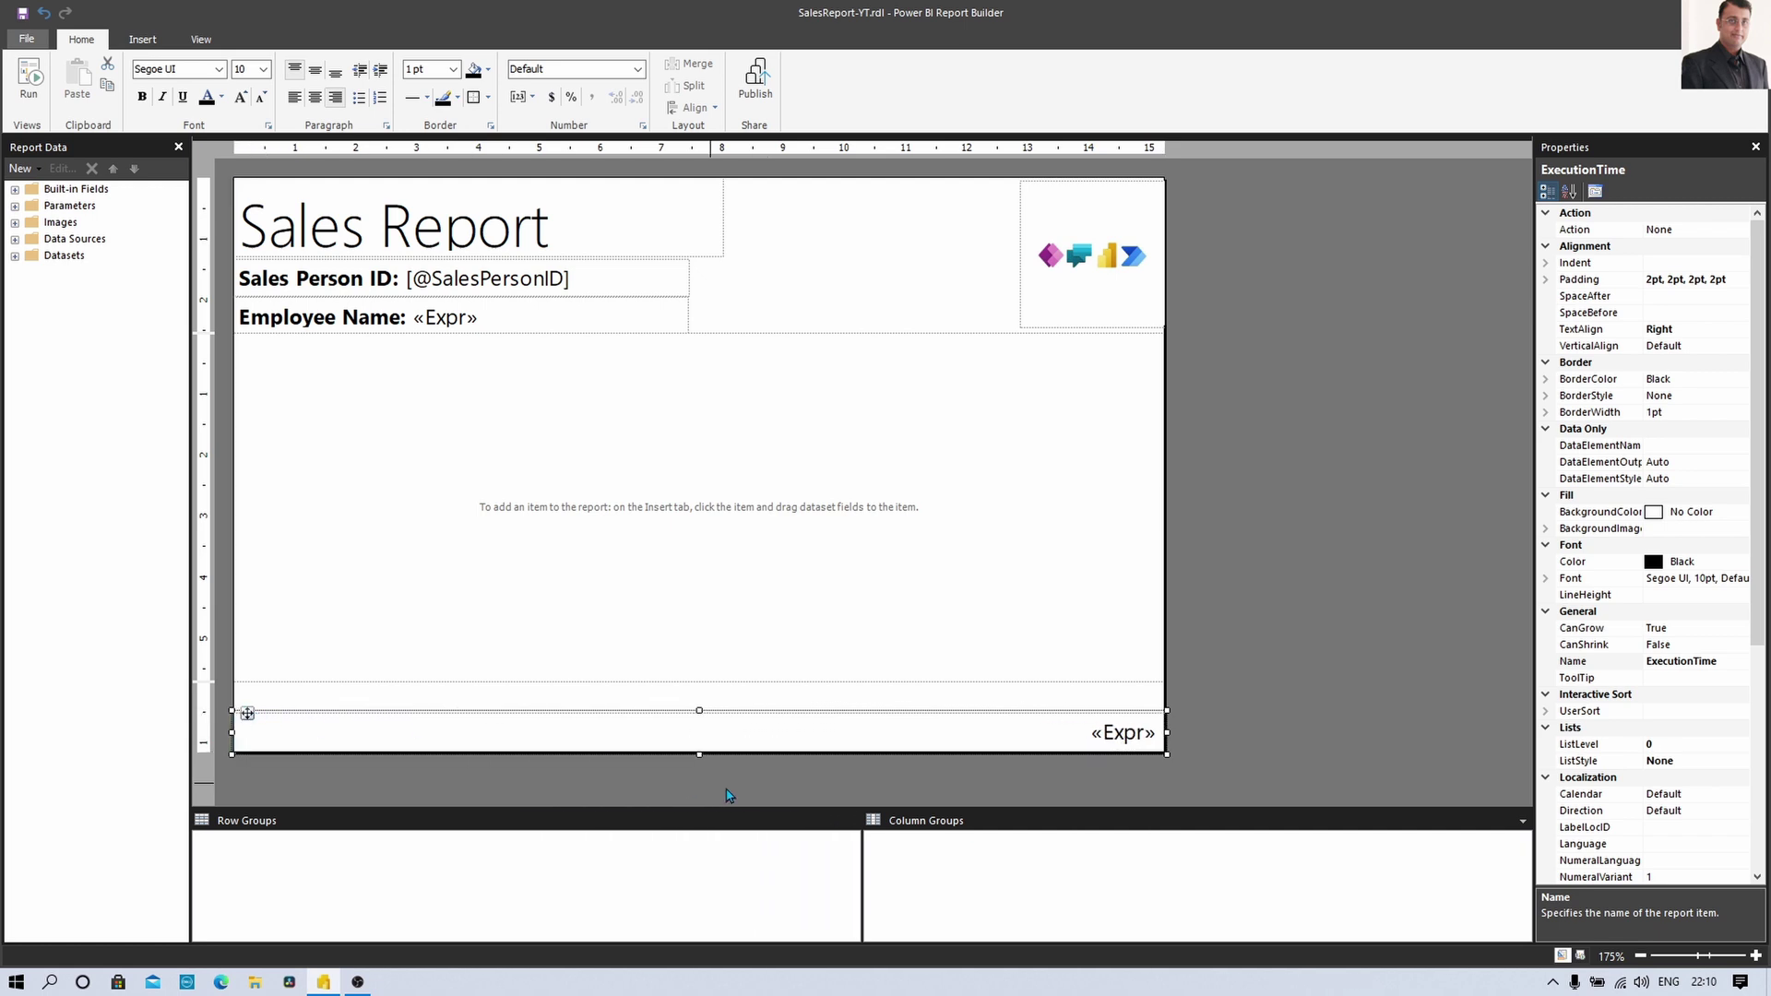
double_click(1153, 733)
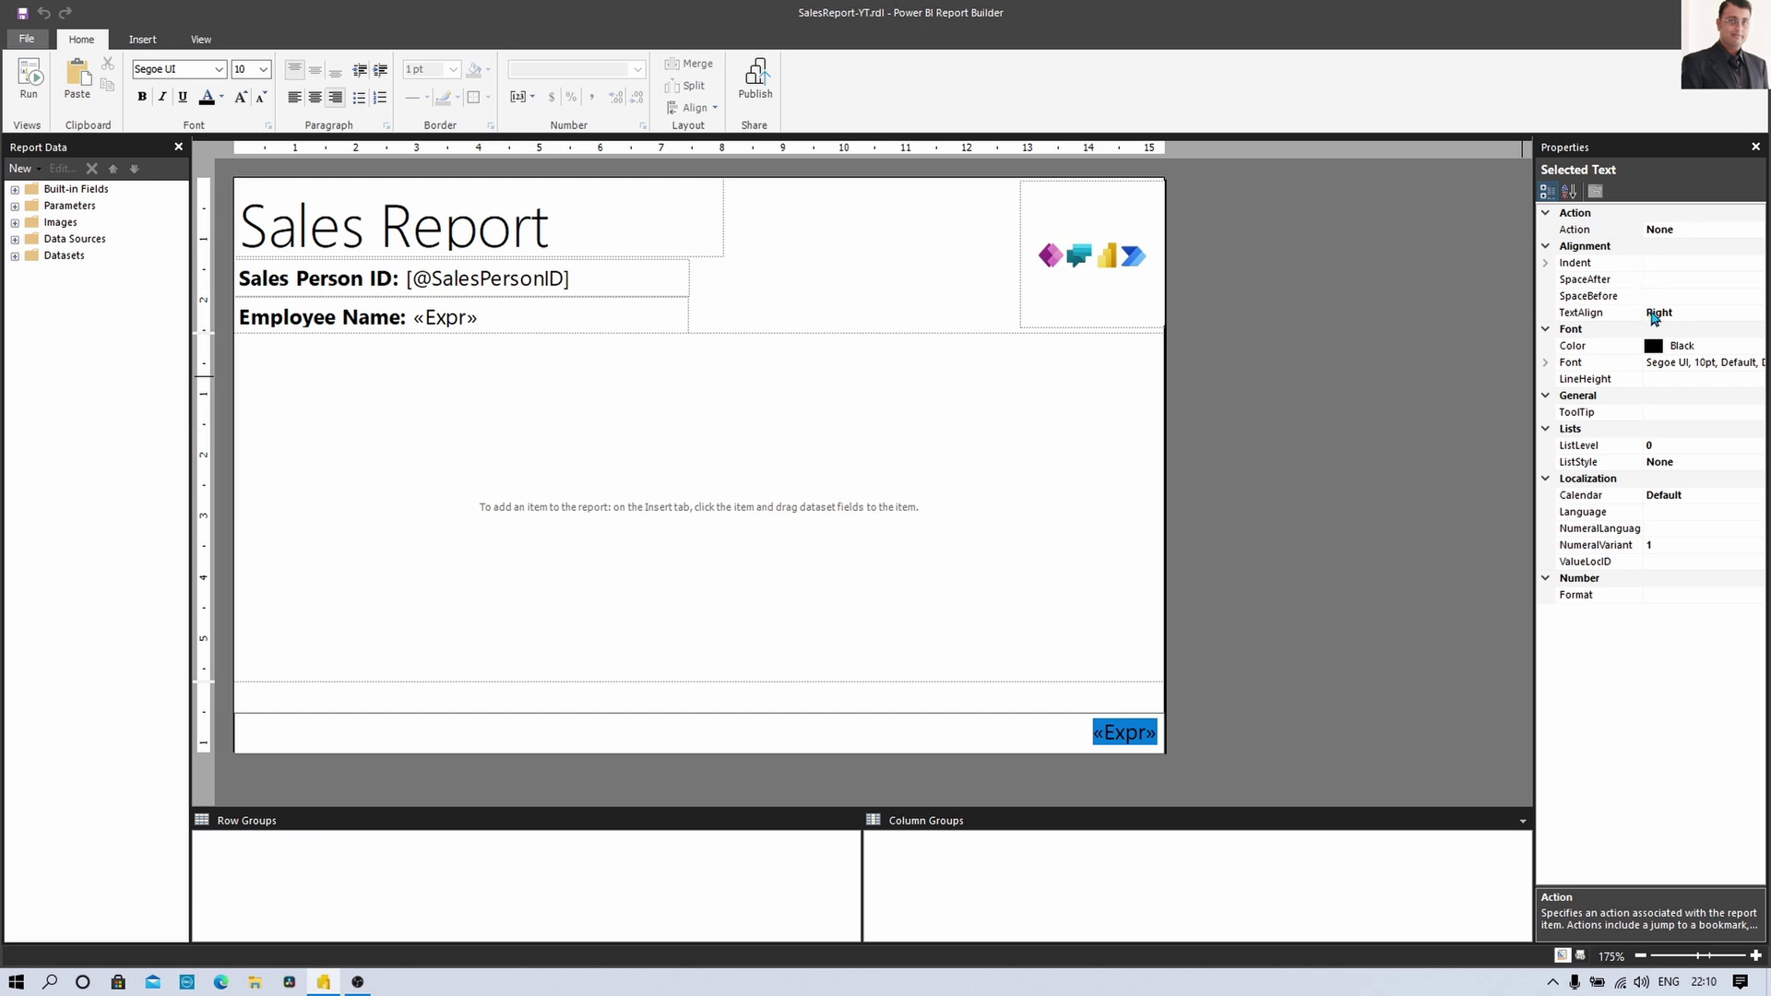
left_click(1671, 318)
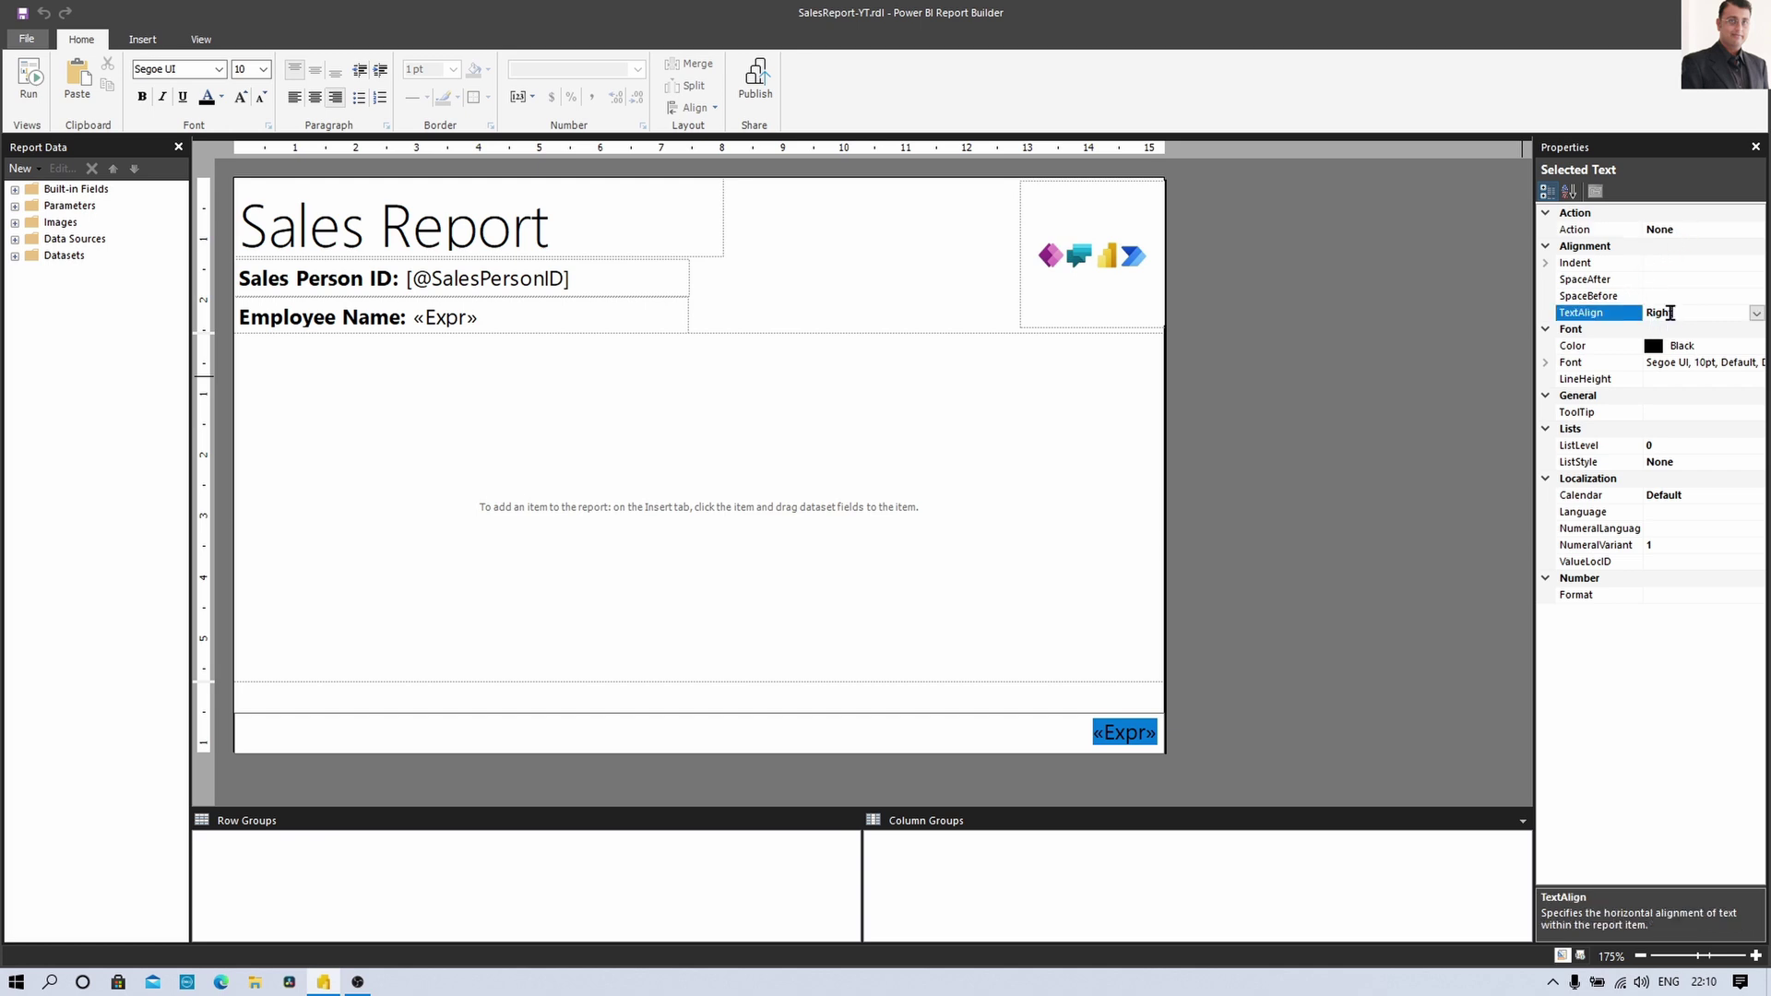
left_click(1756, 315)
left_click(1674, 379)
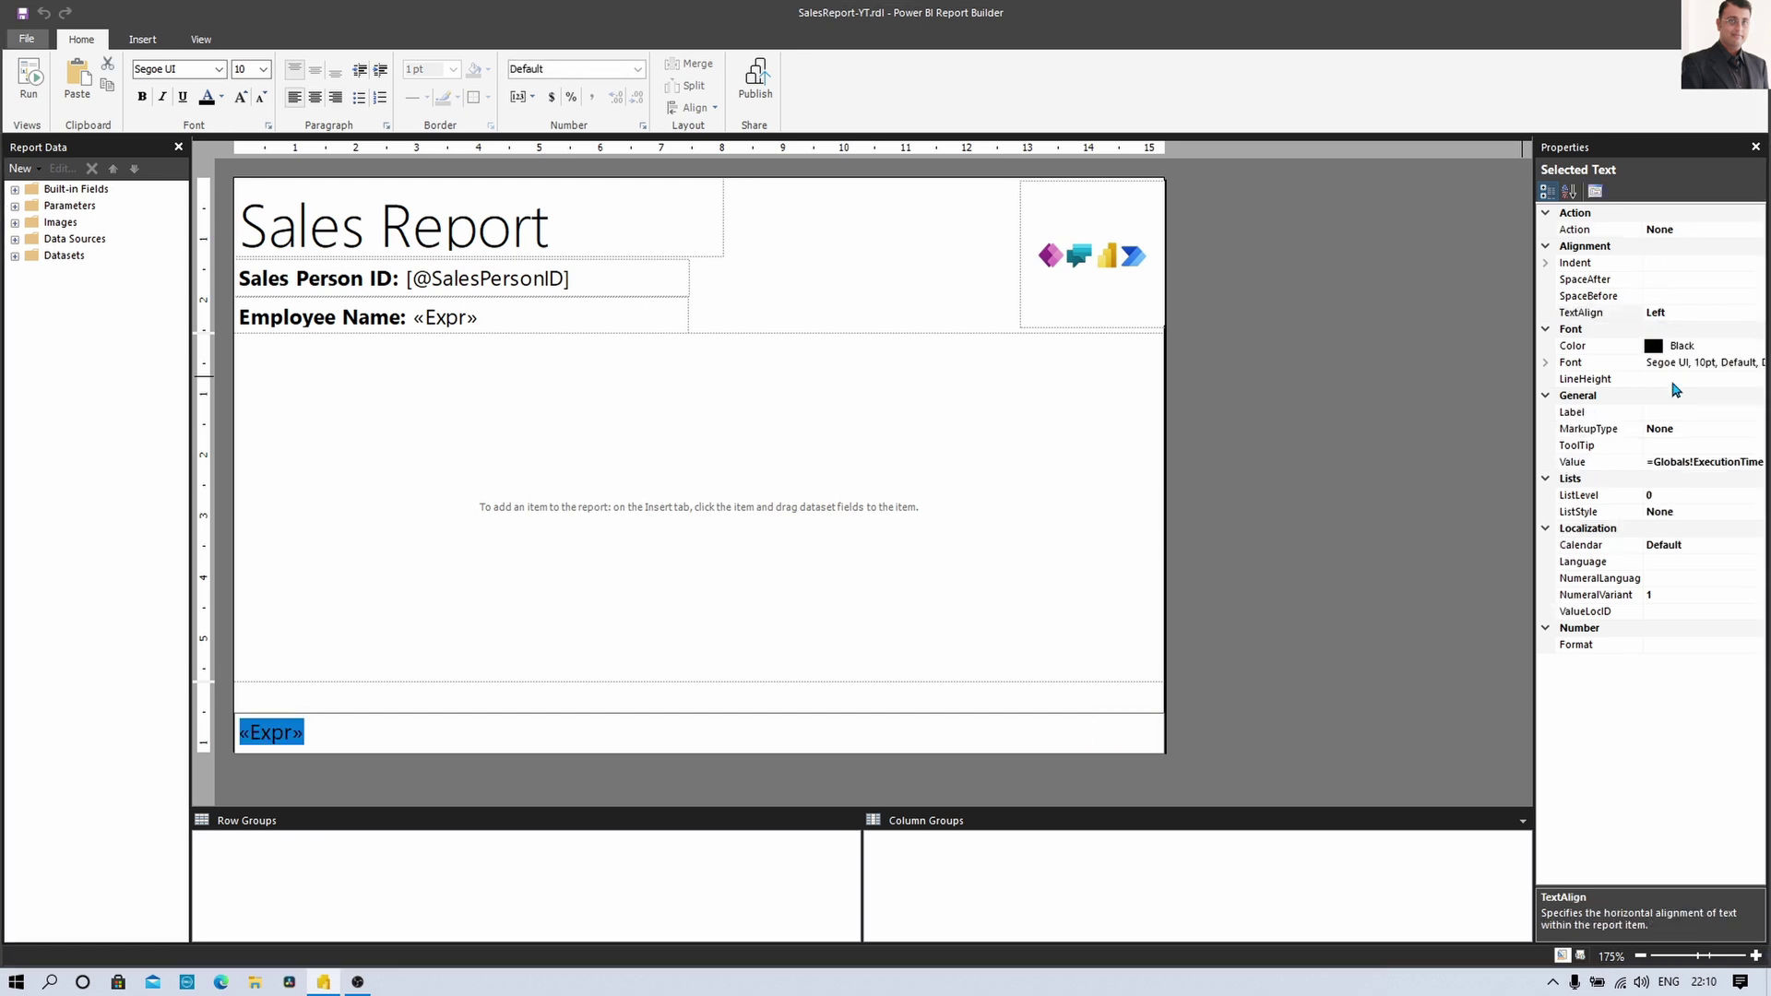
left_click(1320, 514)
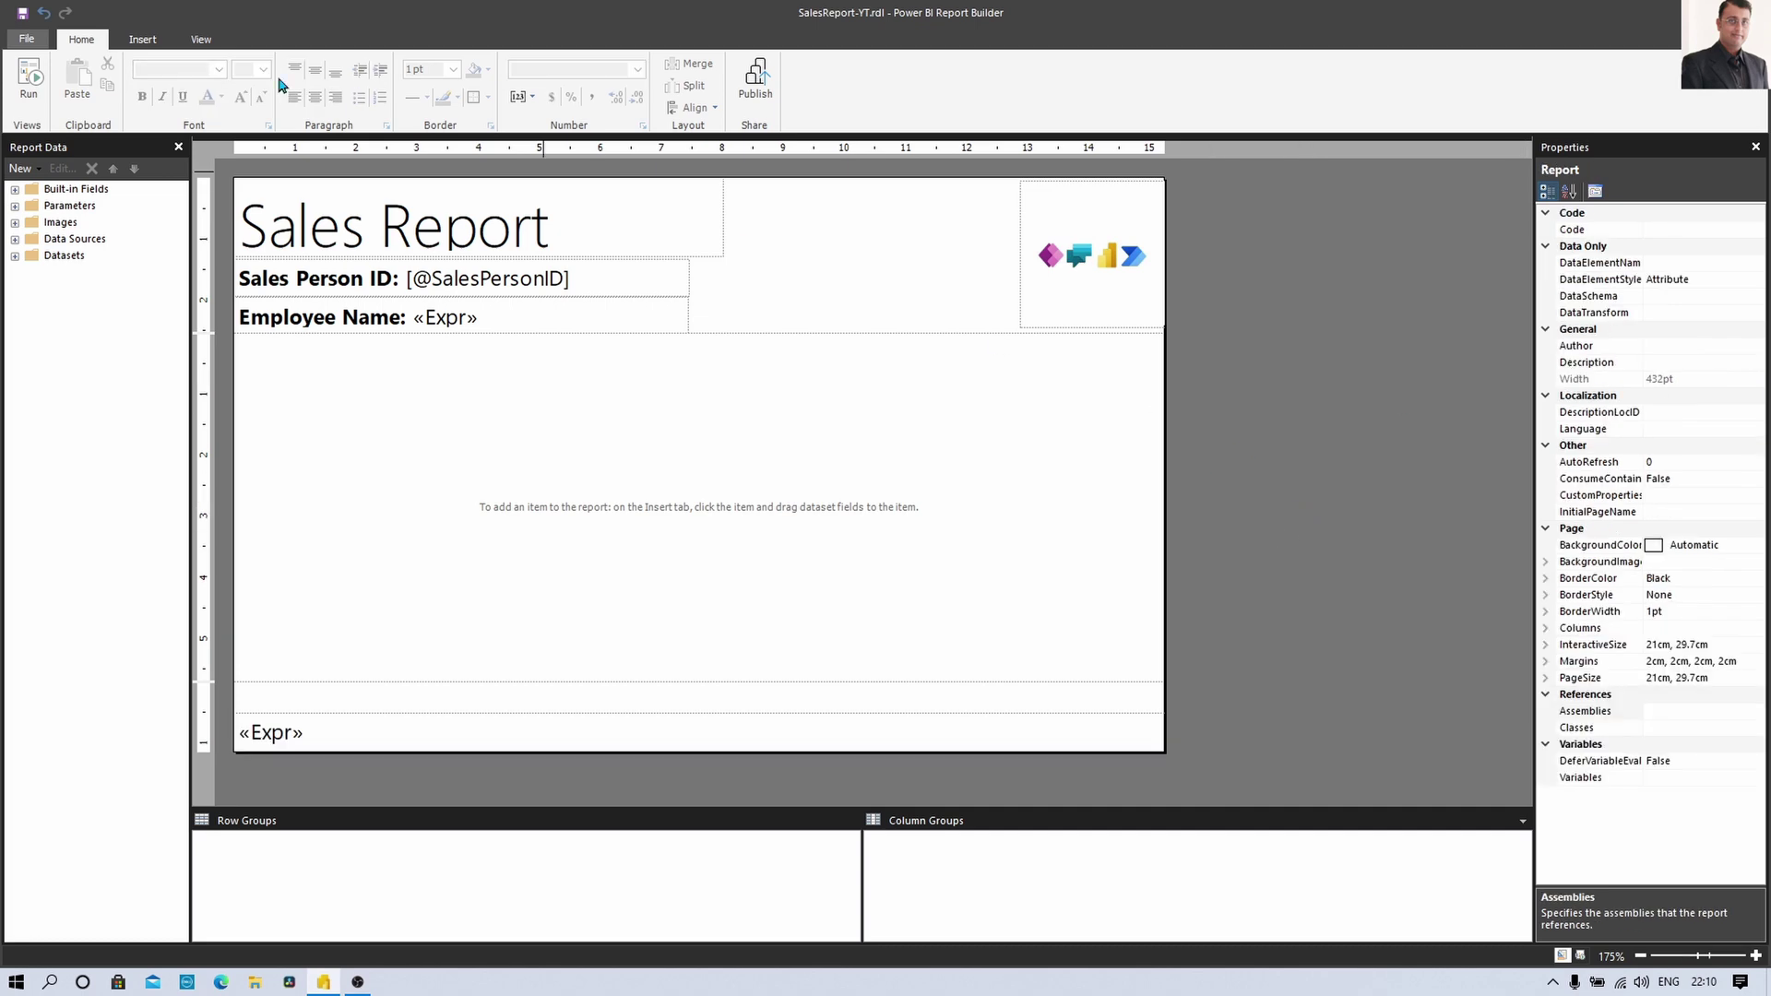
Run the report for Sales Person ID 24, check the execution time and page numbers in the footer, and return to the design
left_click(199, 42)
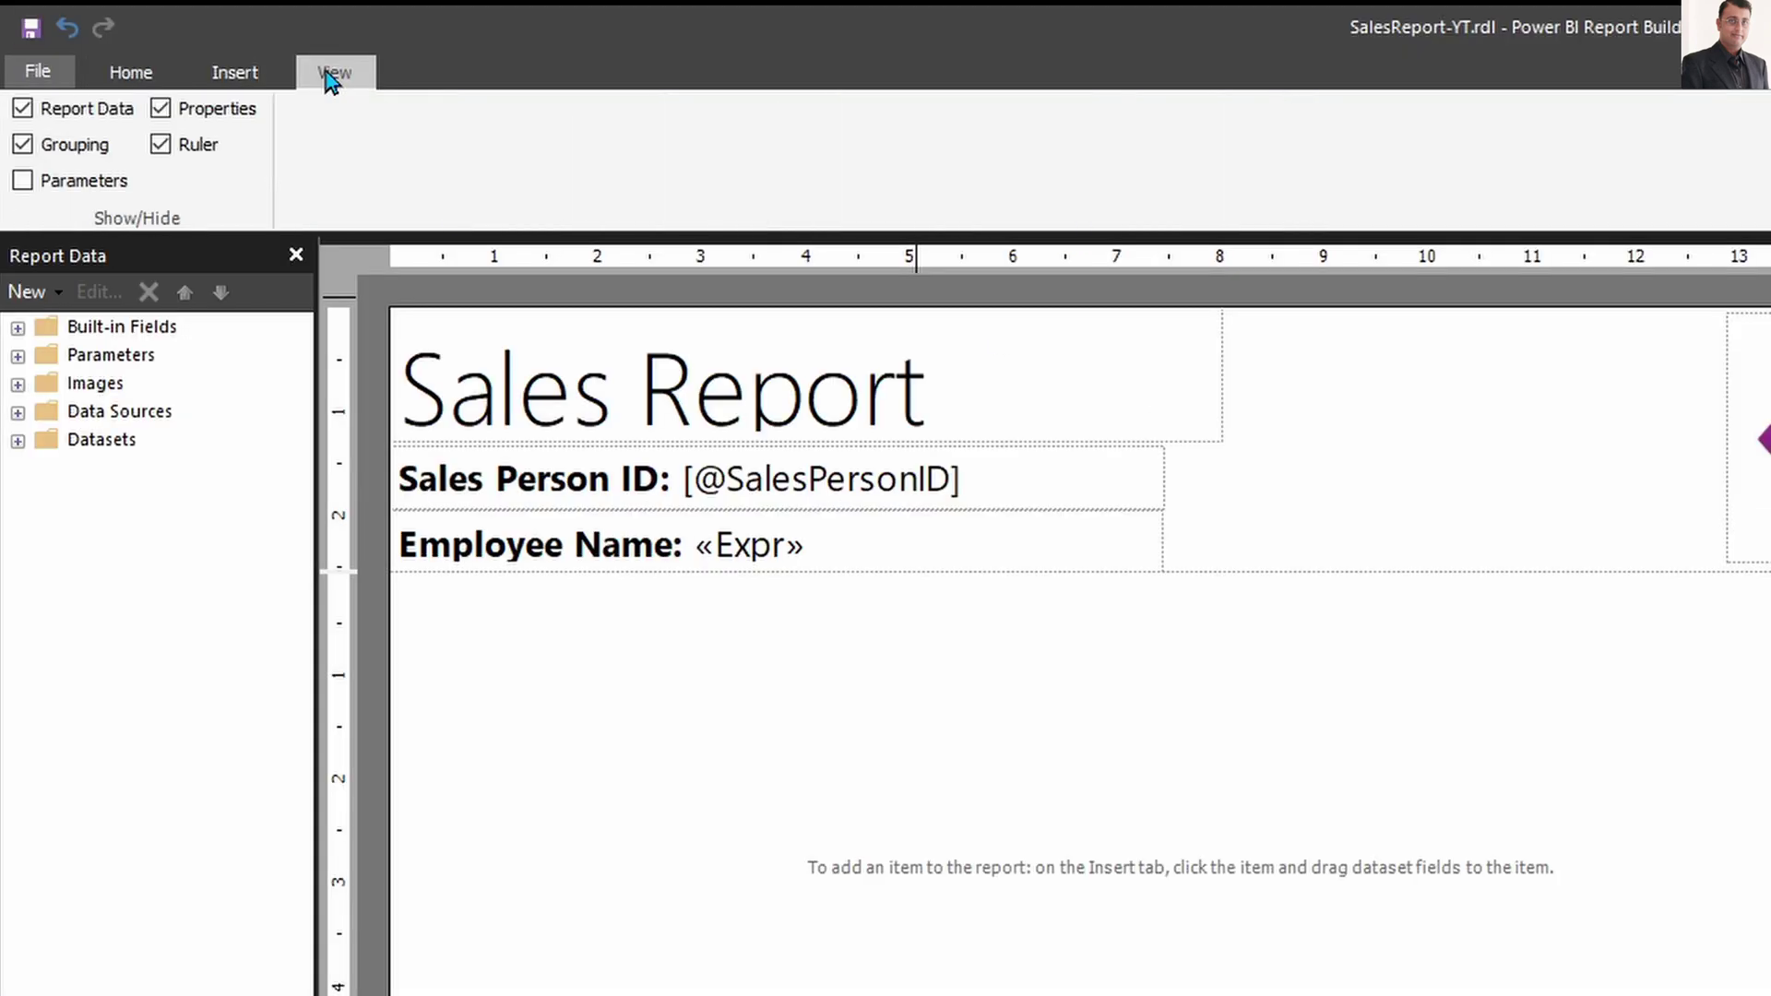
left_click(124, 72)
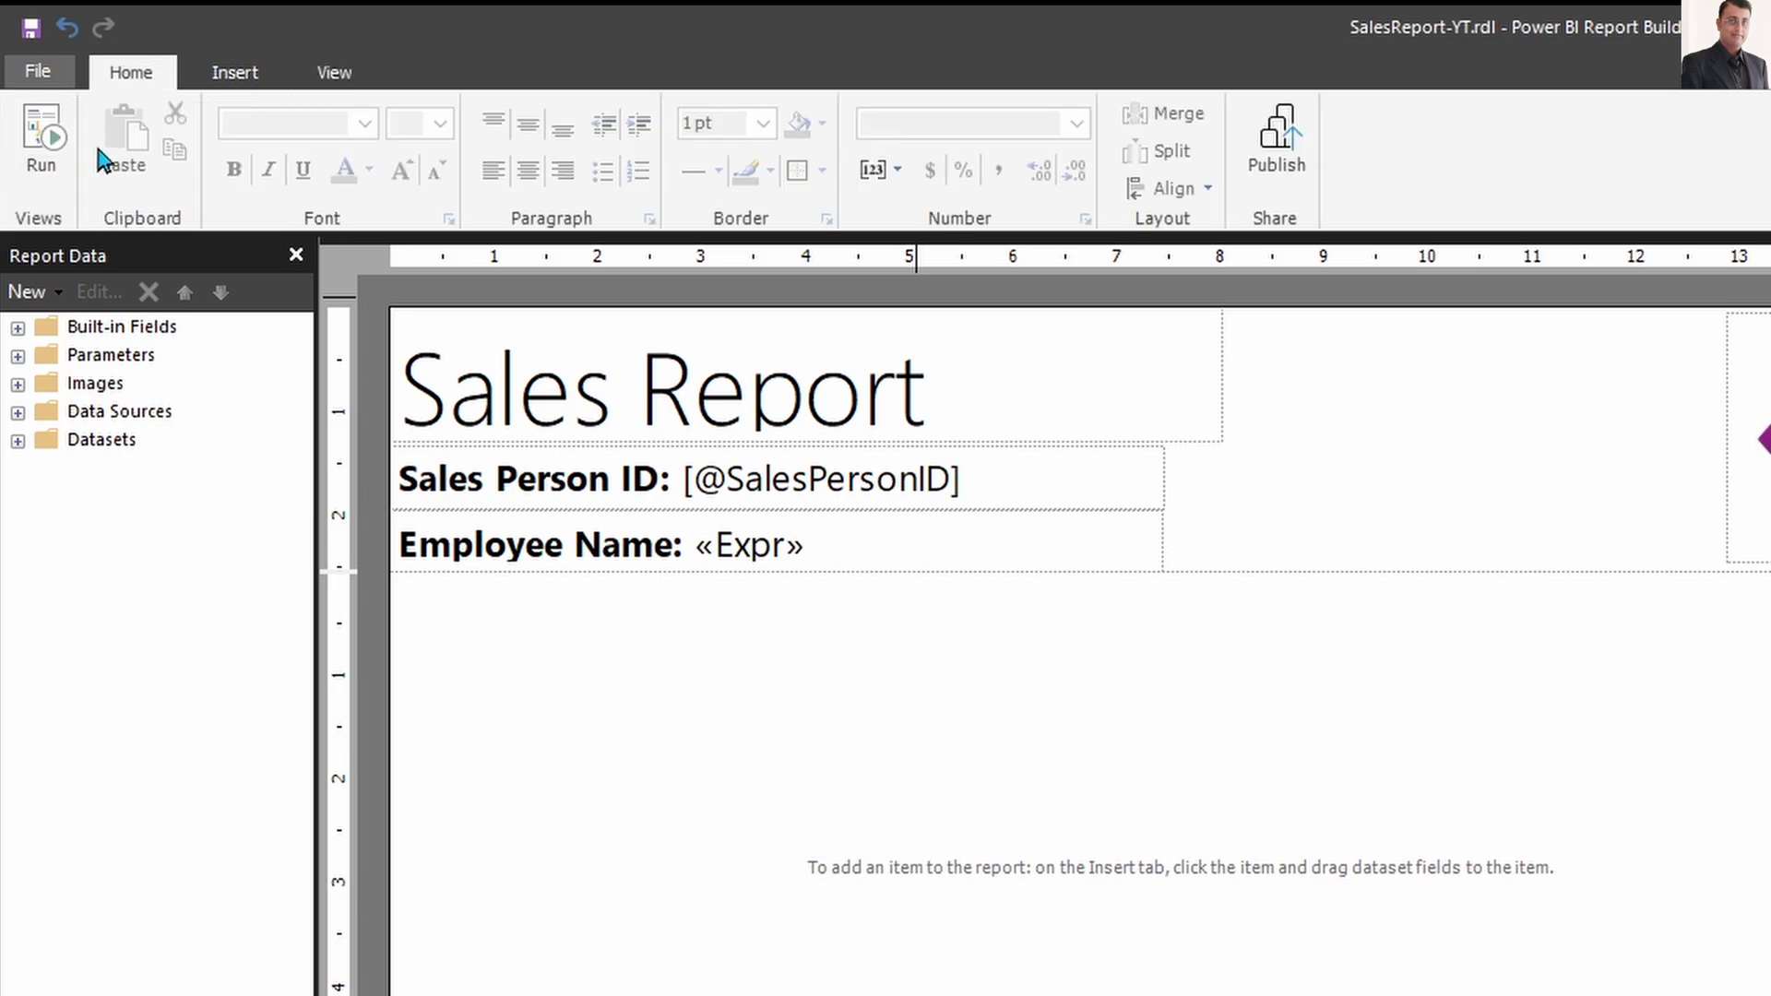
left_click(41, 147)
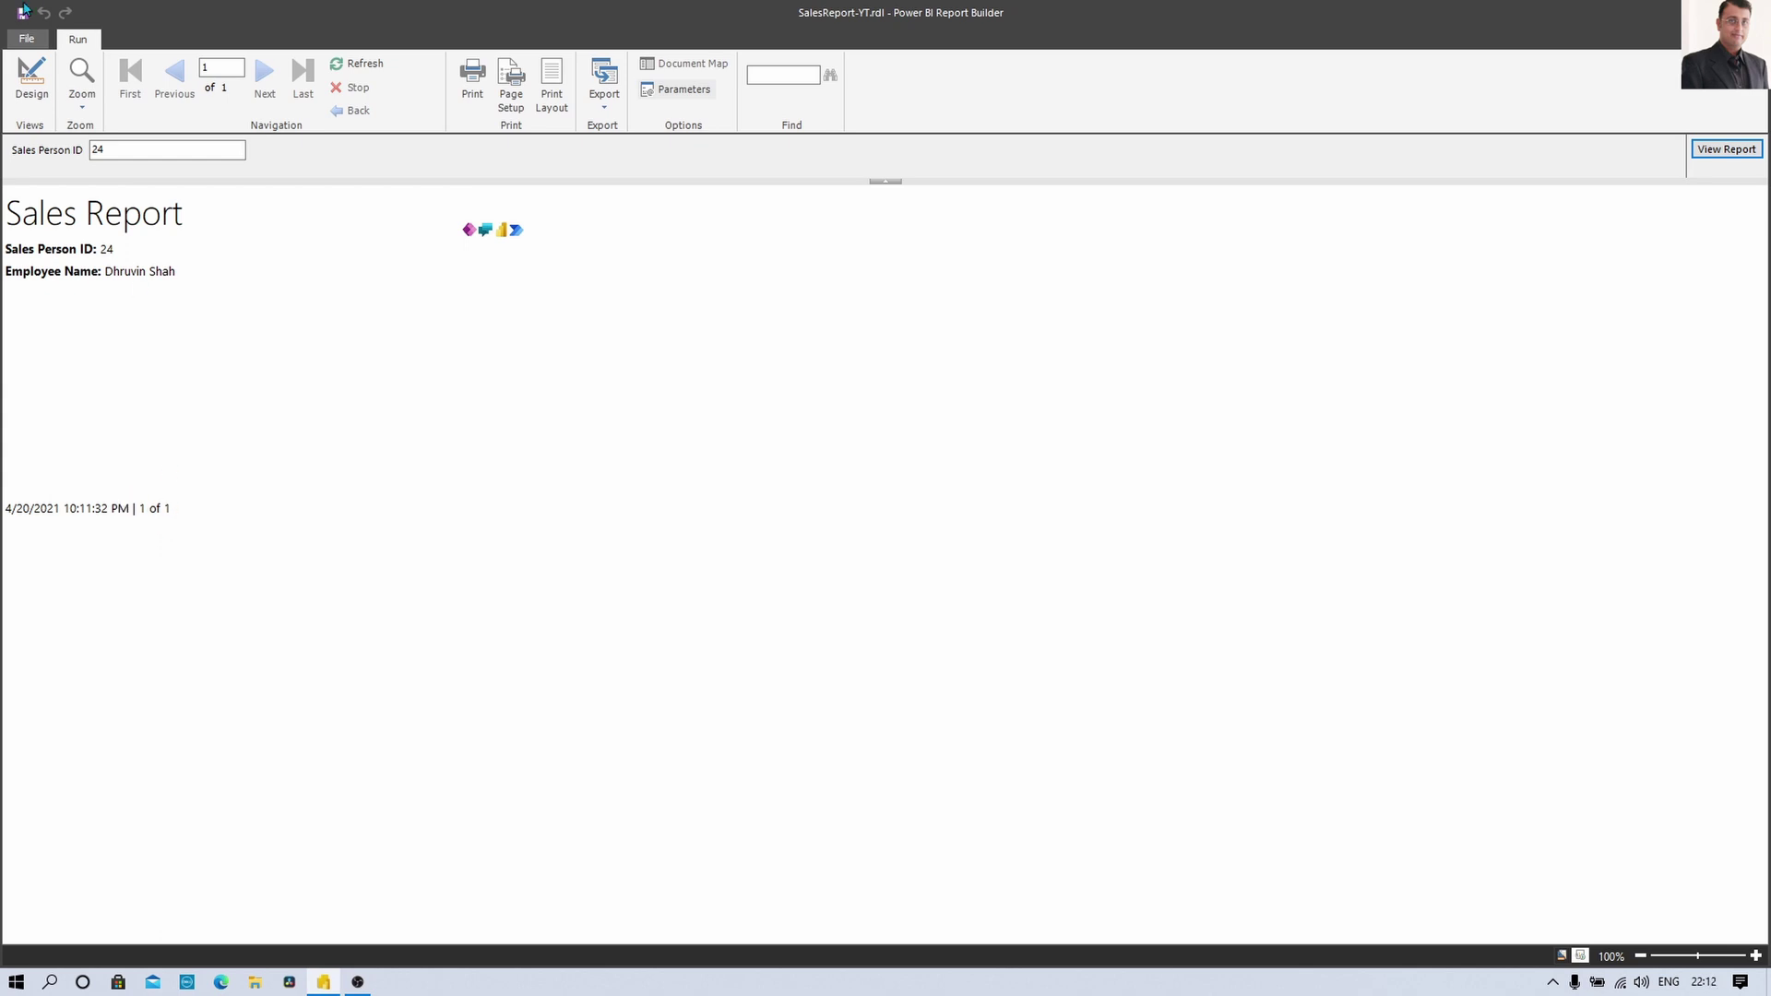
left_click(31, 78)
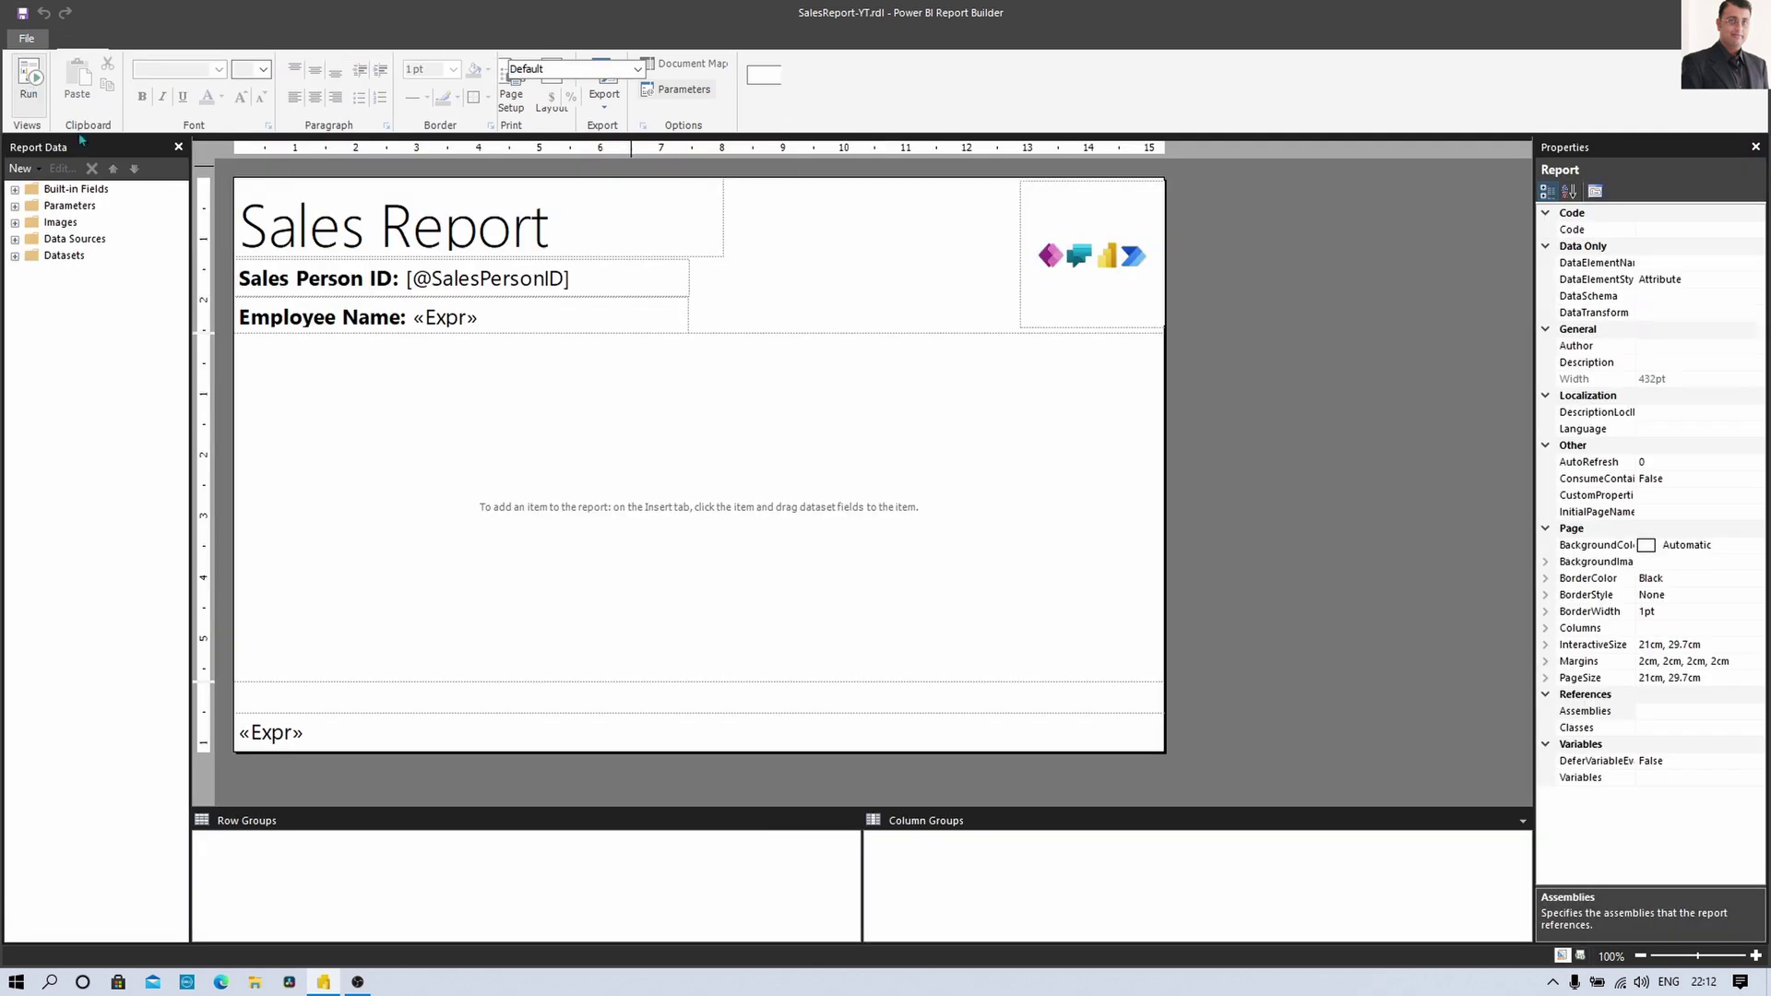
Insert a blank table without the wizard, about 8 cm wide, in the upper-left corner of the report body directly below the header
left_click(452, 432)
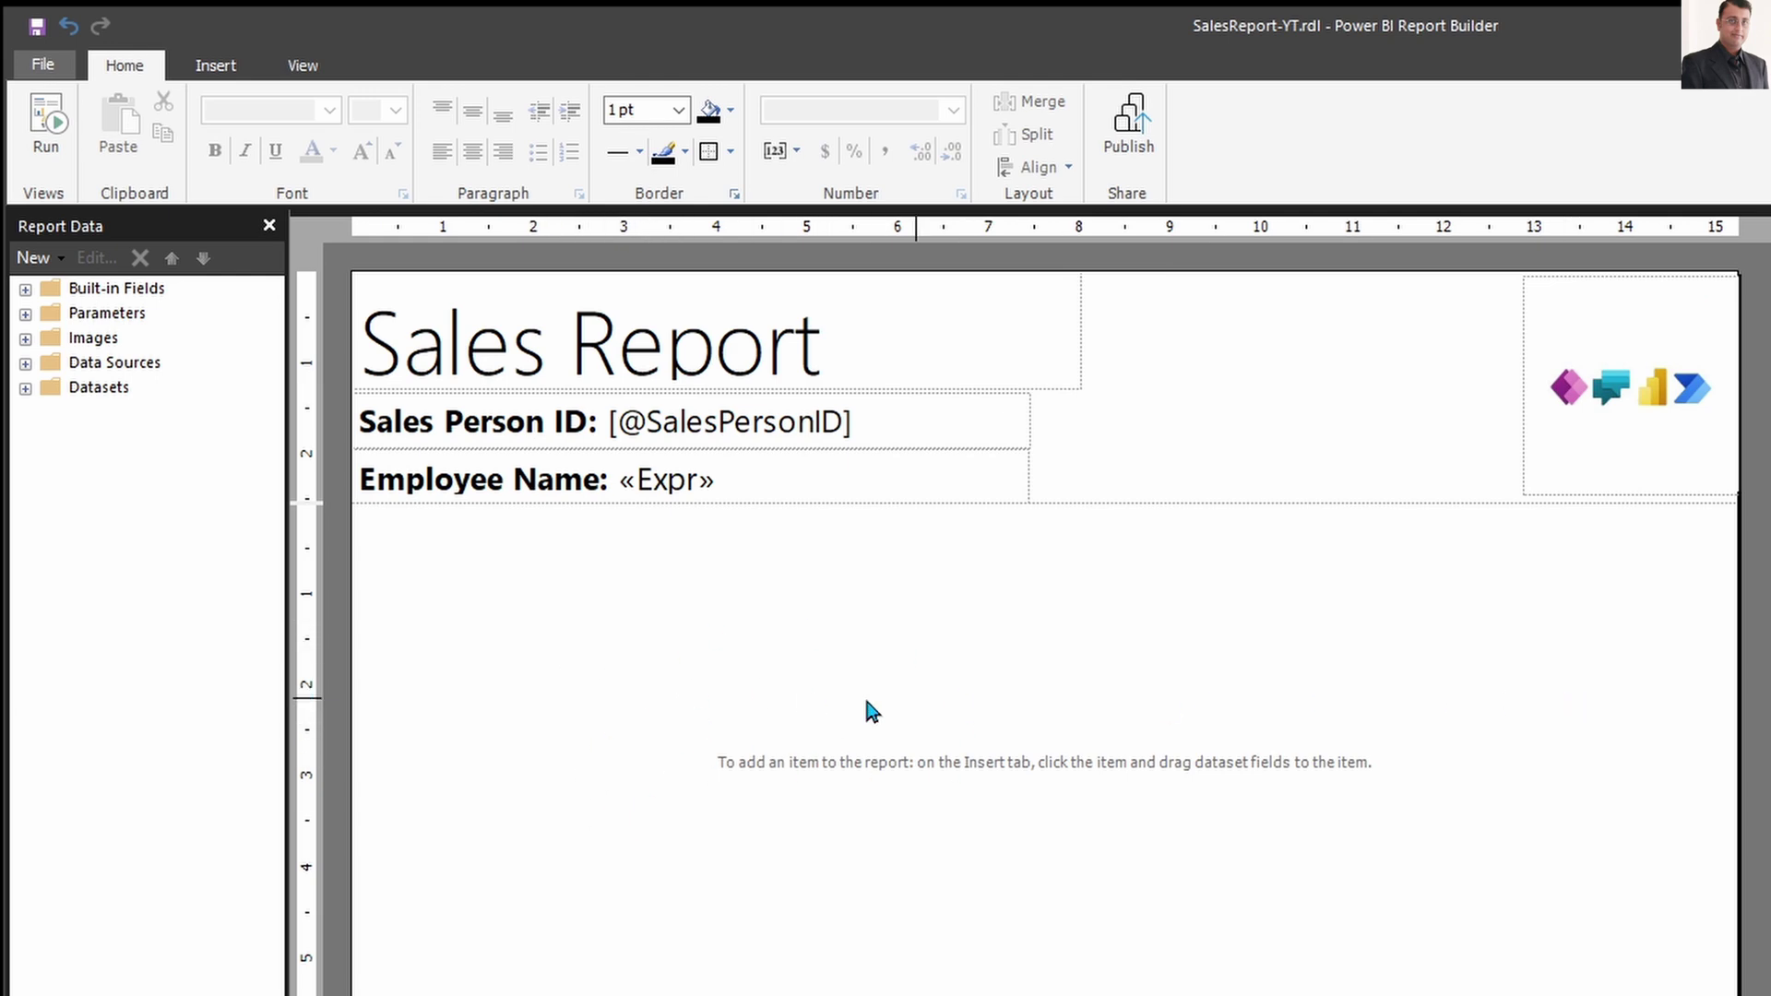
left_click(230, 66)
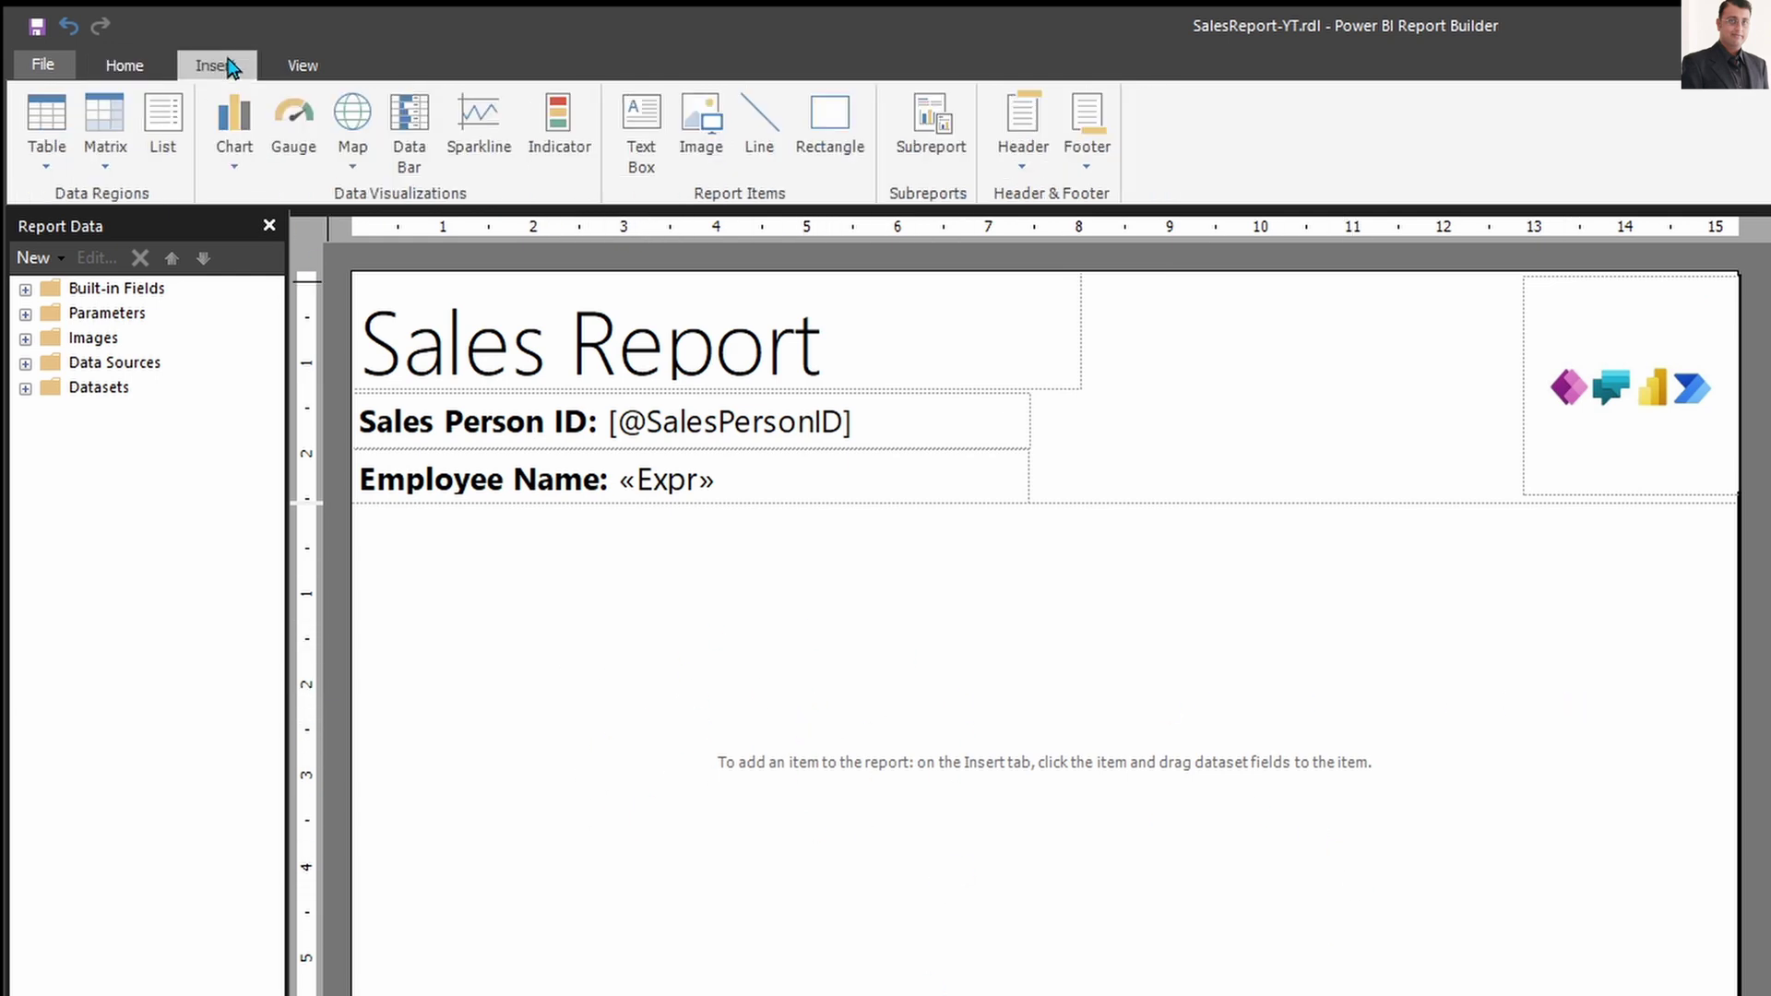
left_click(51, 171)
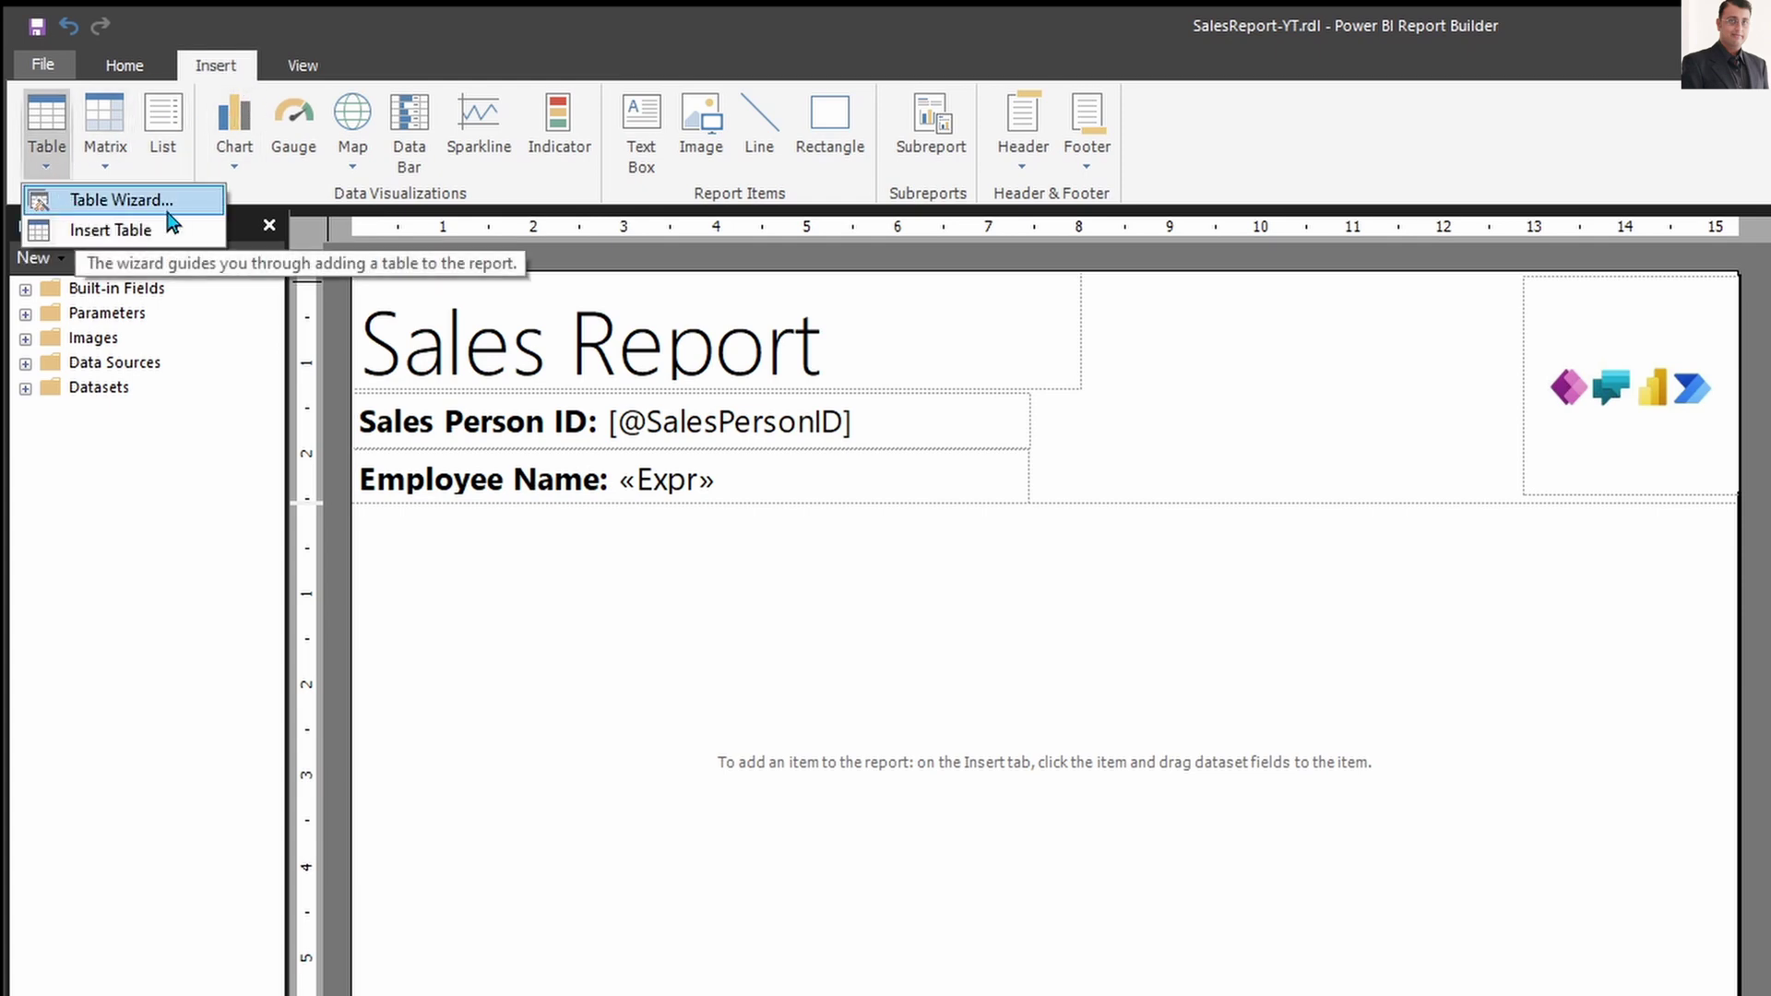
left_click(155, 236)
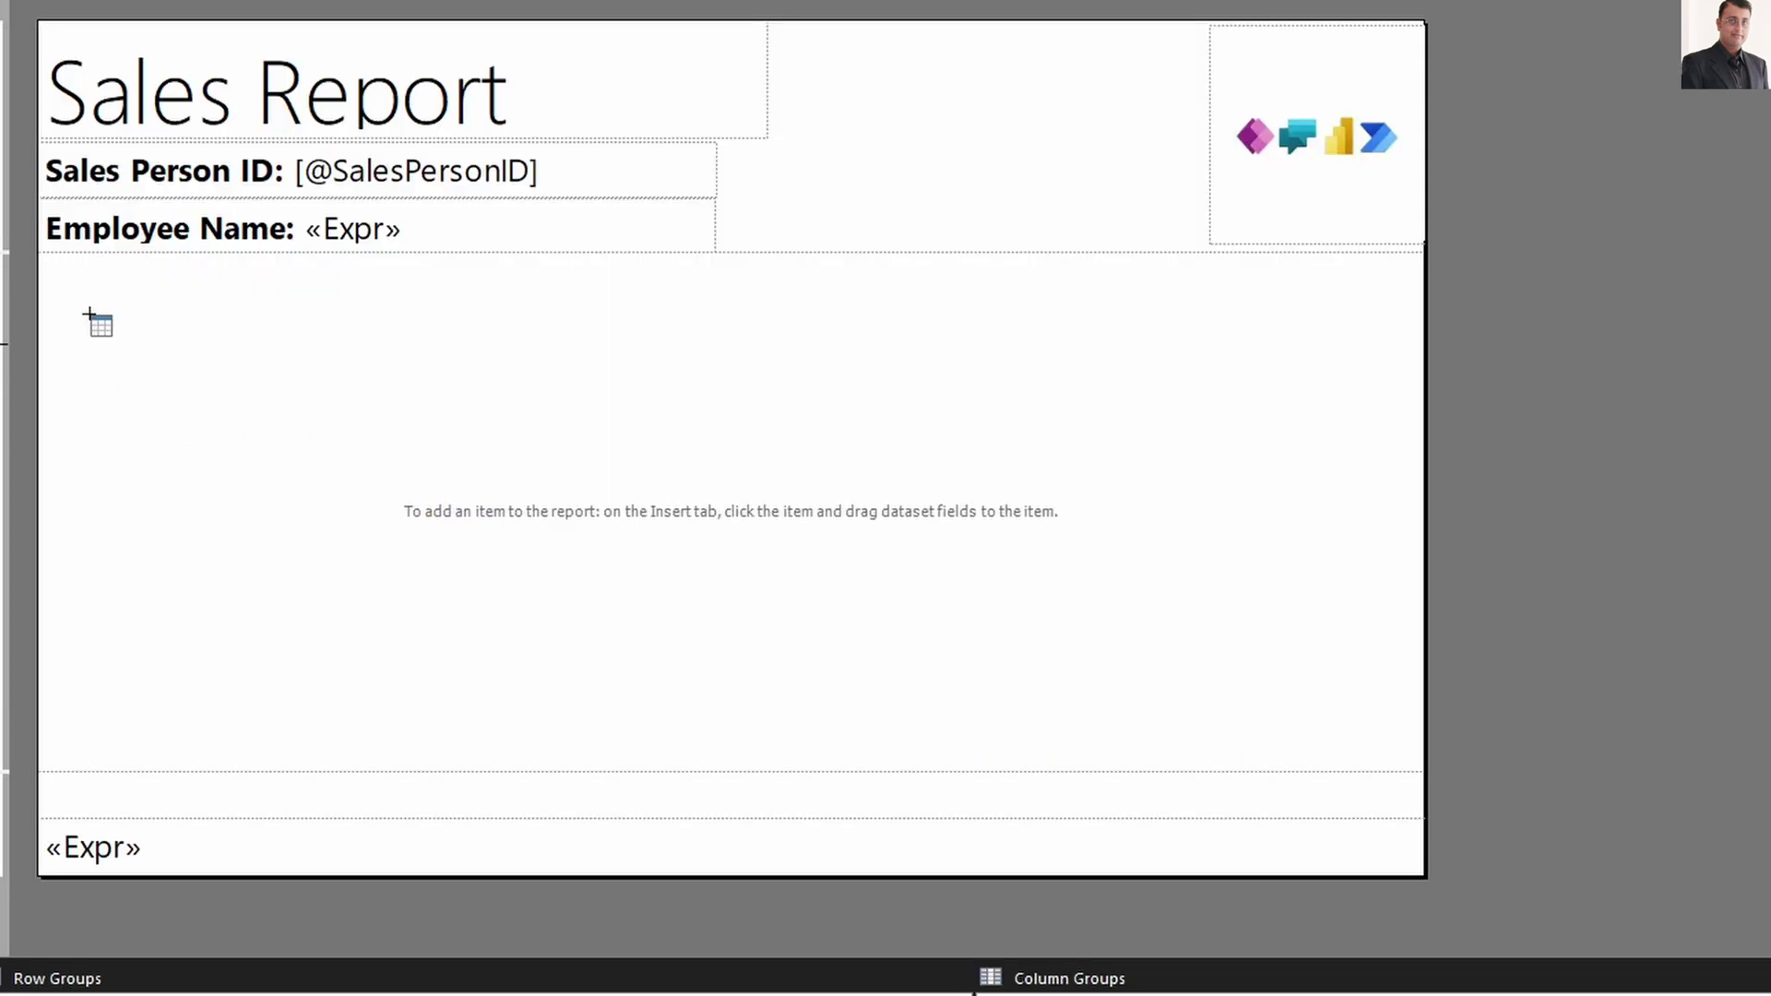
left_click_drag(51, 260, 788, 387)
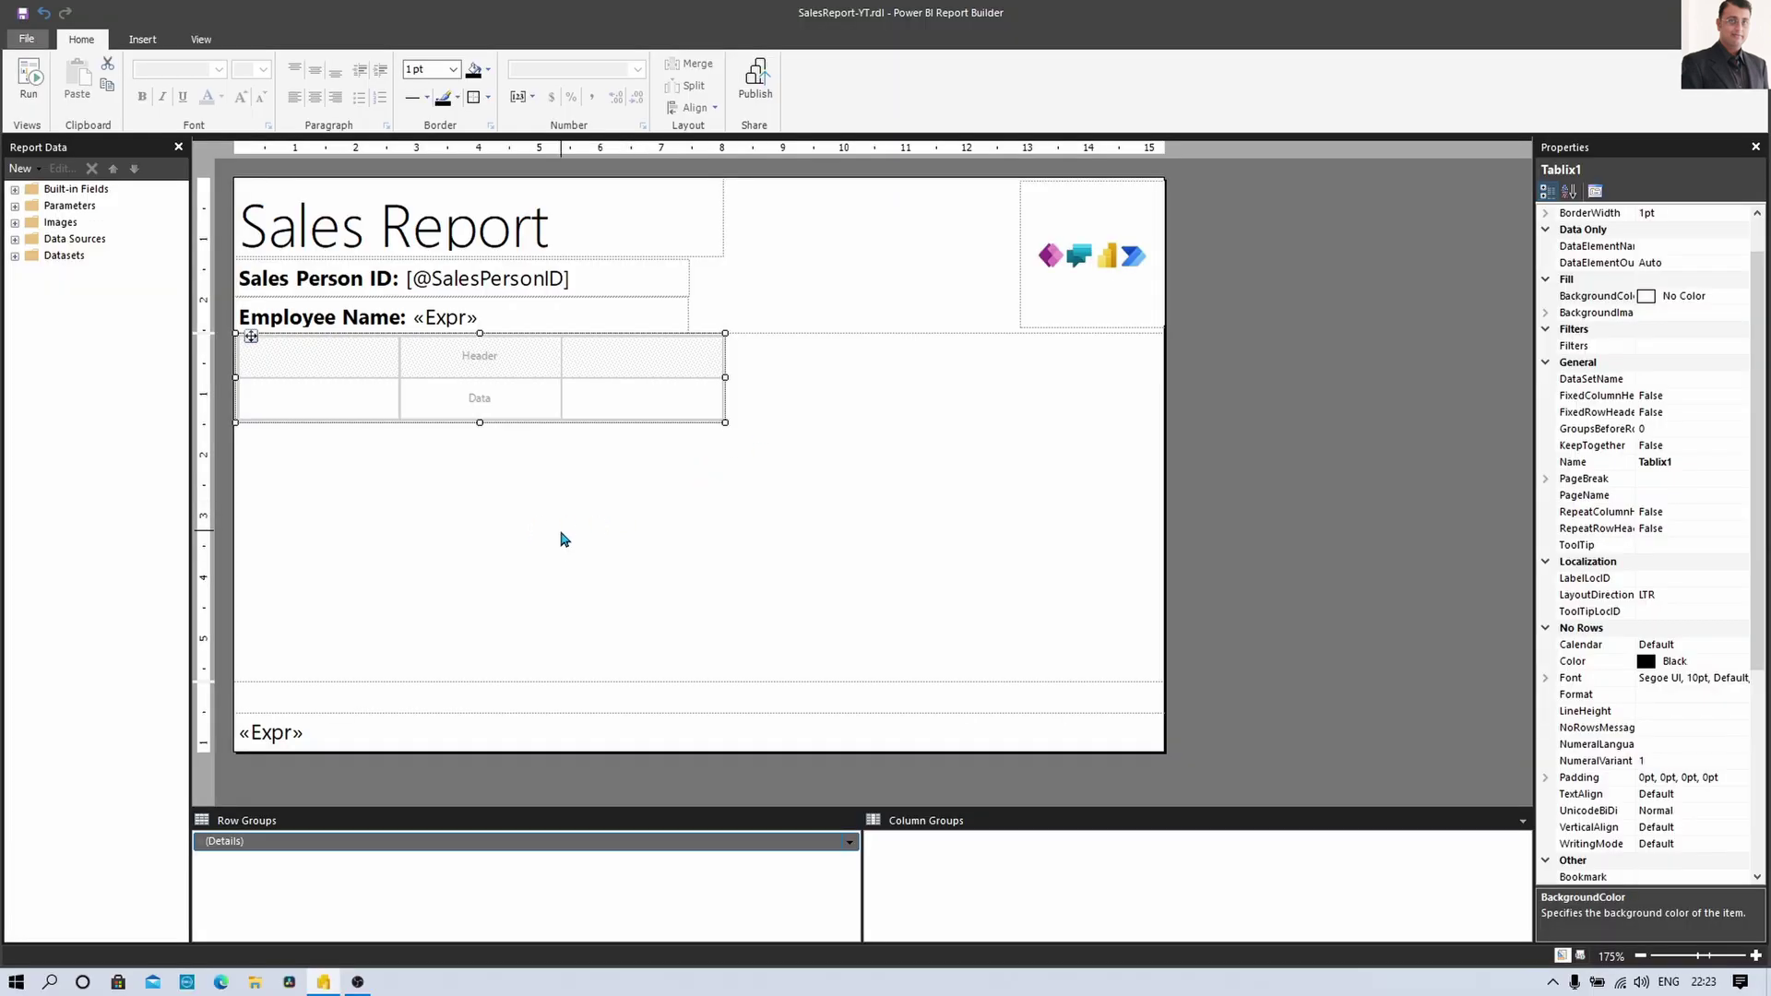
left_click(525, 557)
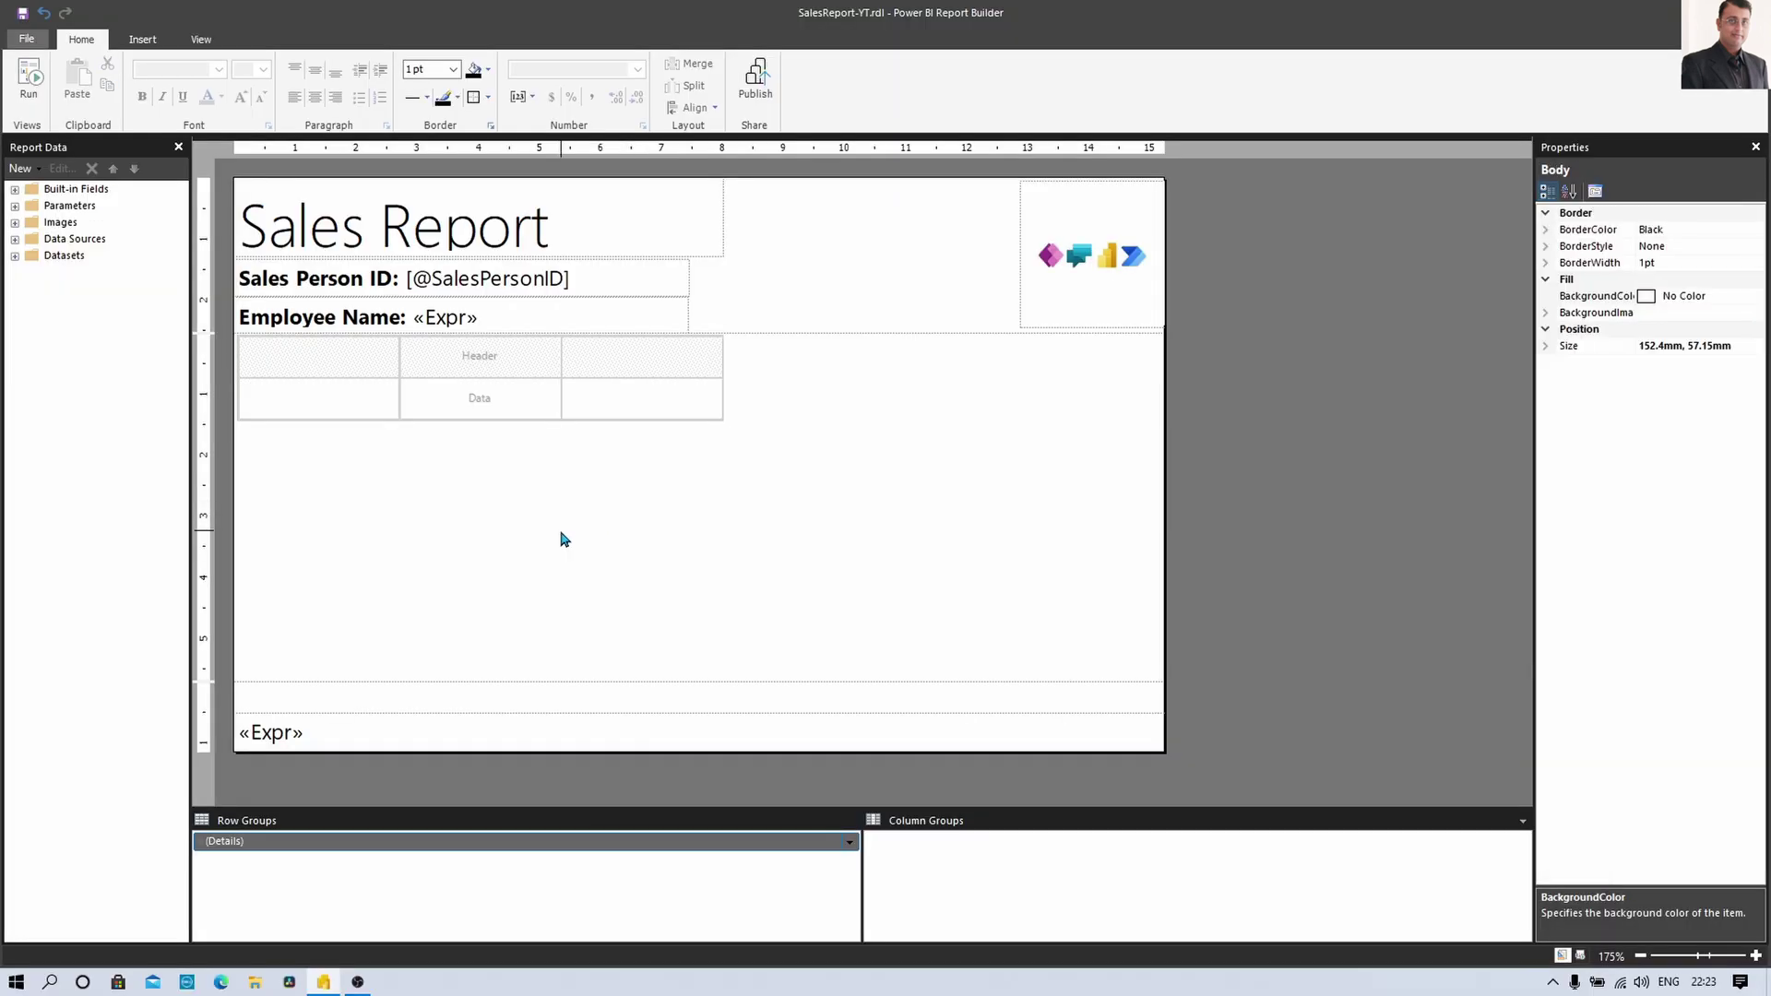
Add two columns after the last column of the body table to make five columns
left_click(279, 362)
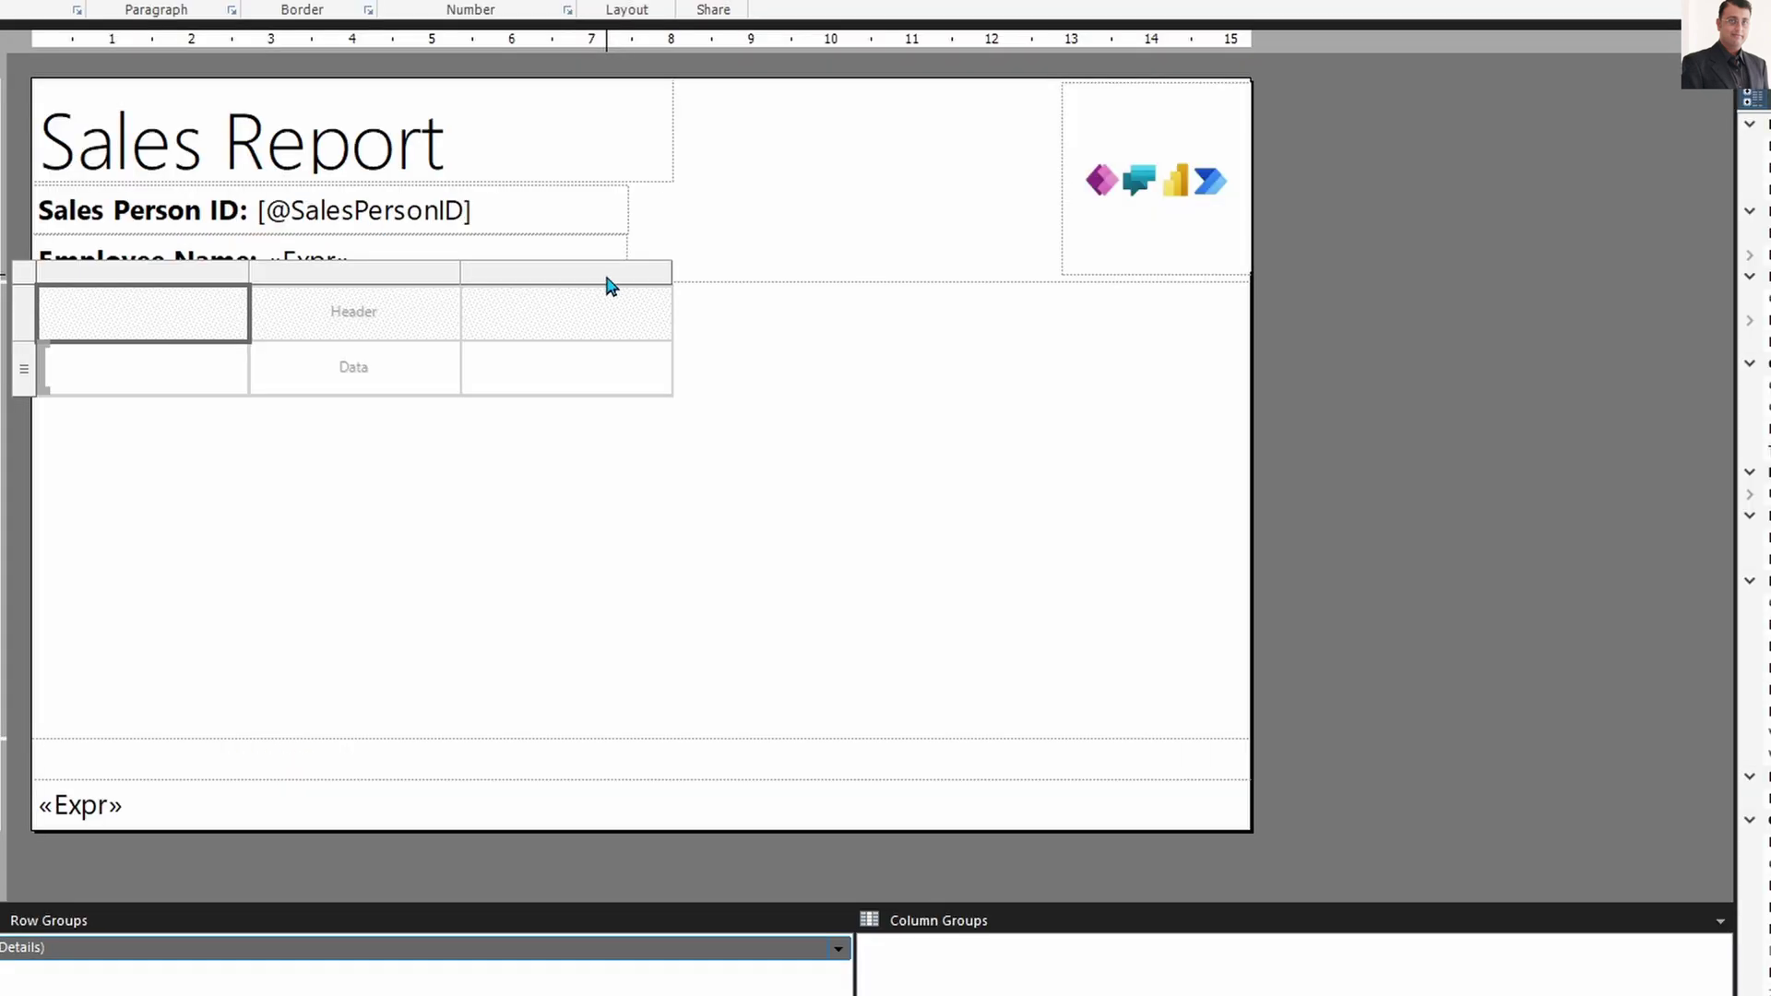
left_click(610, 272)
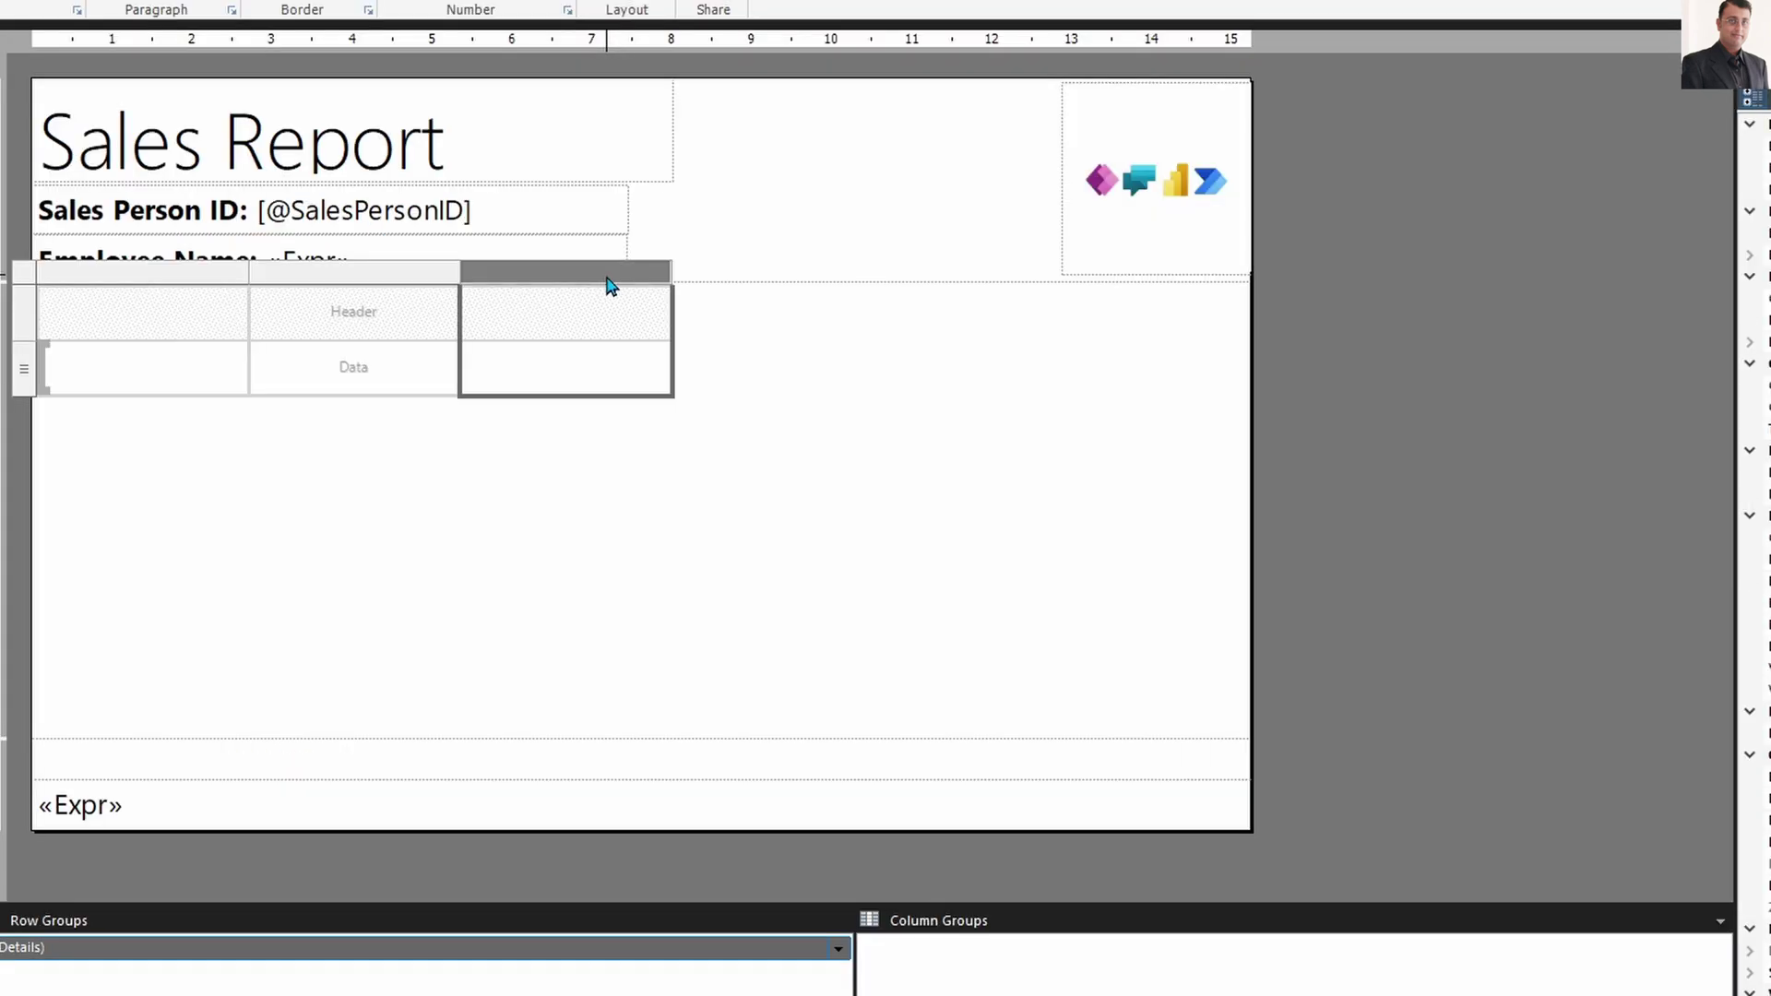
right_click(609, 282)
mouse_move(693, 289)
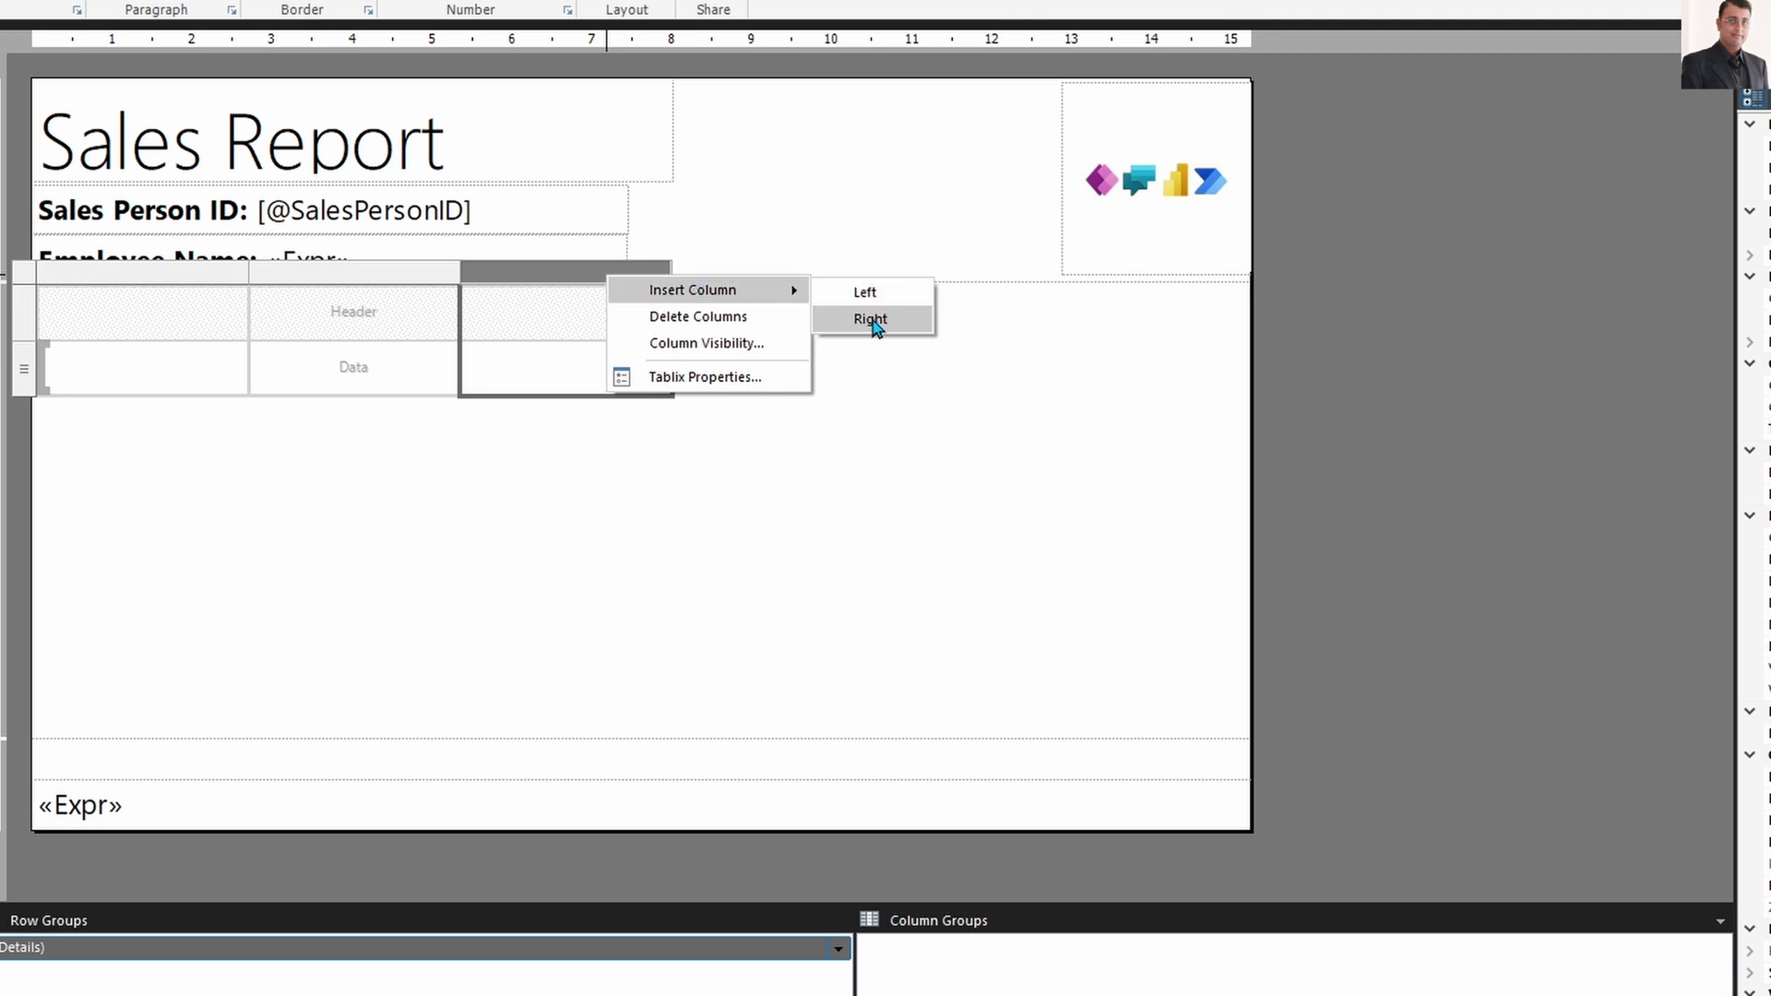
left_click(869, 319)
right_click(788, 269)
mouse_move(933, 291)
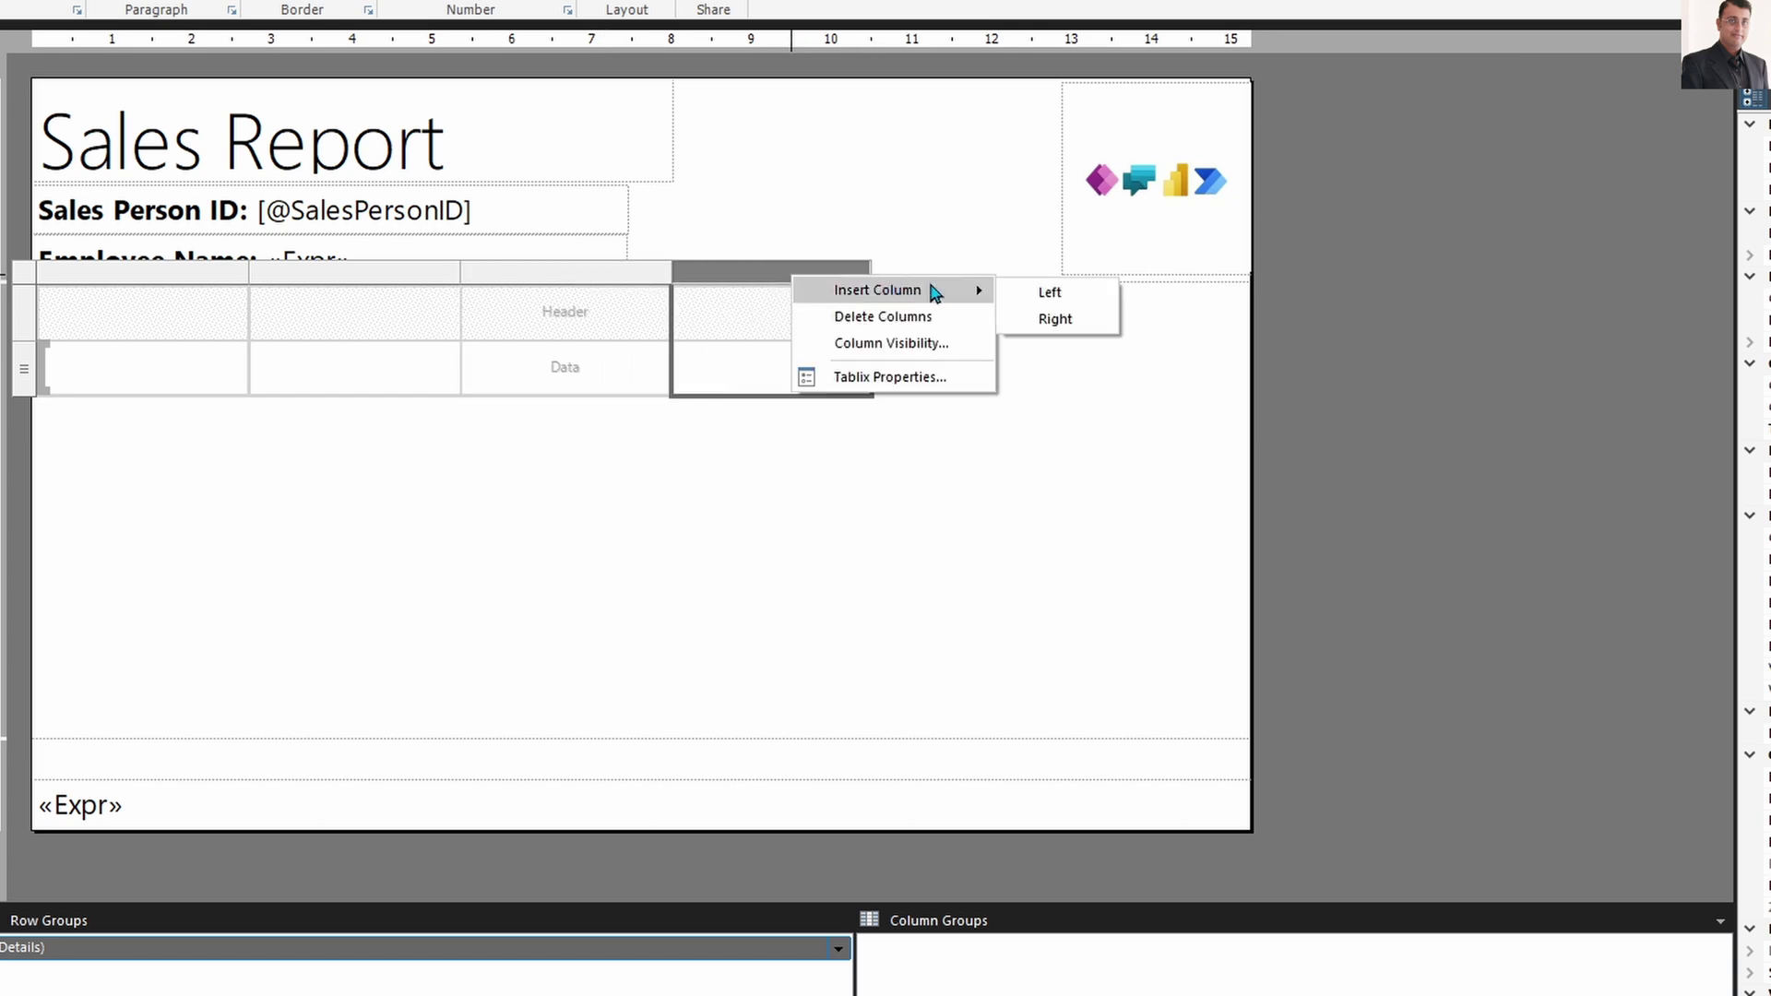
left_click(1052, 318)
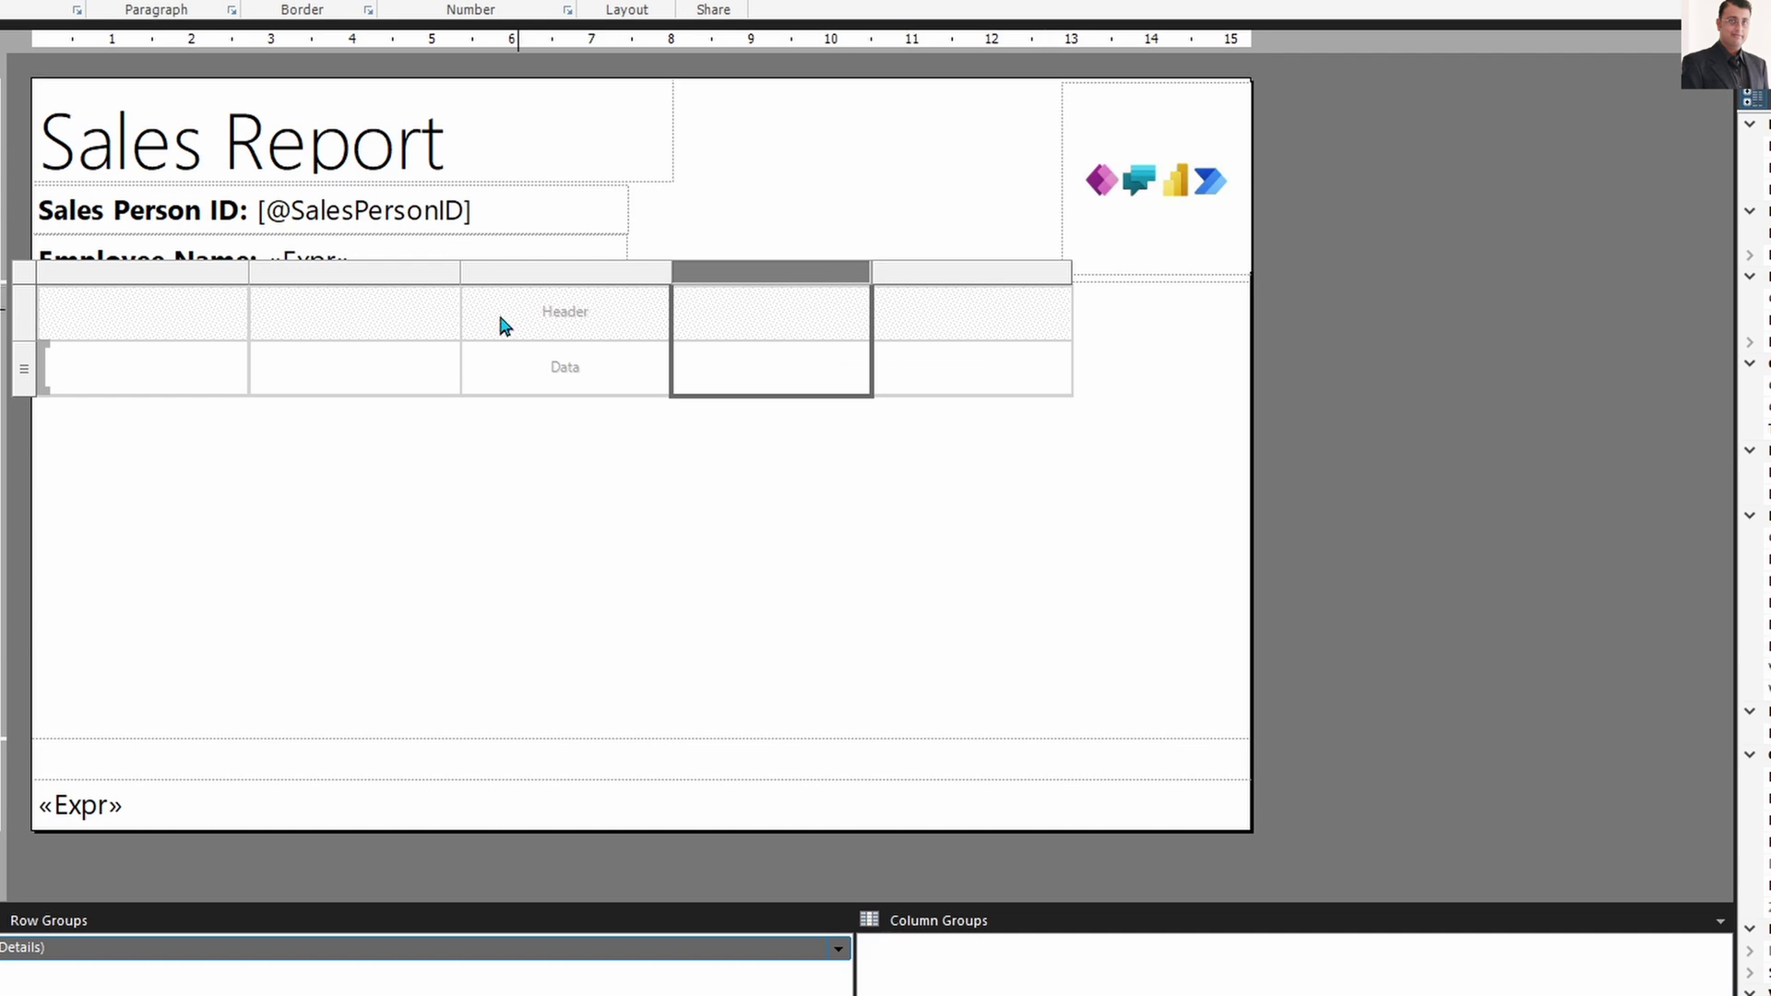
left_click(777, 565)
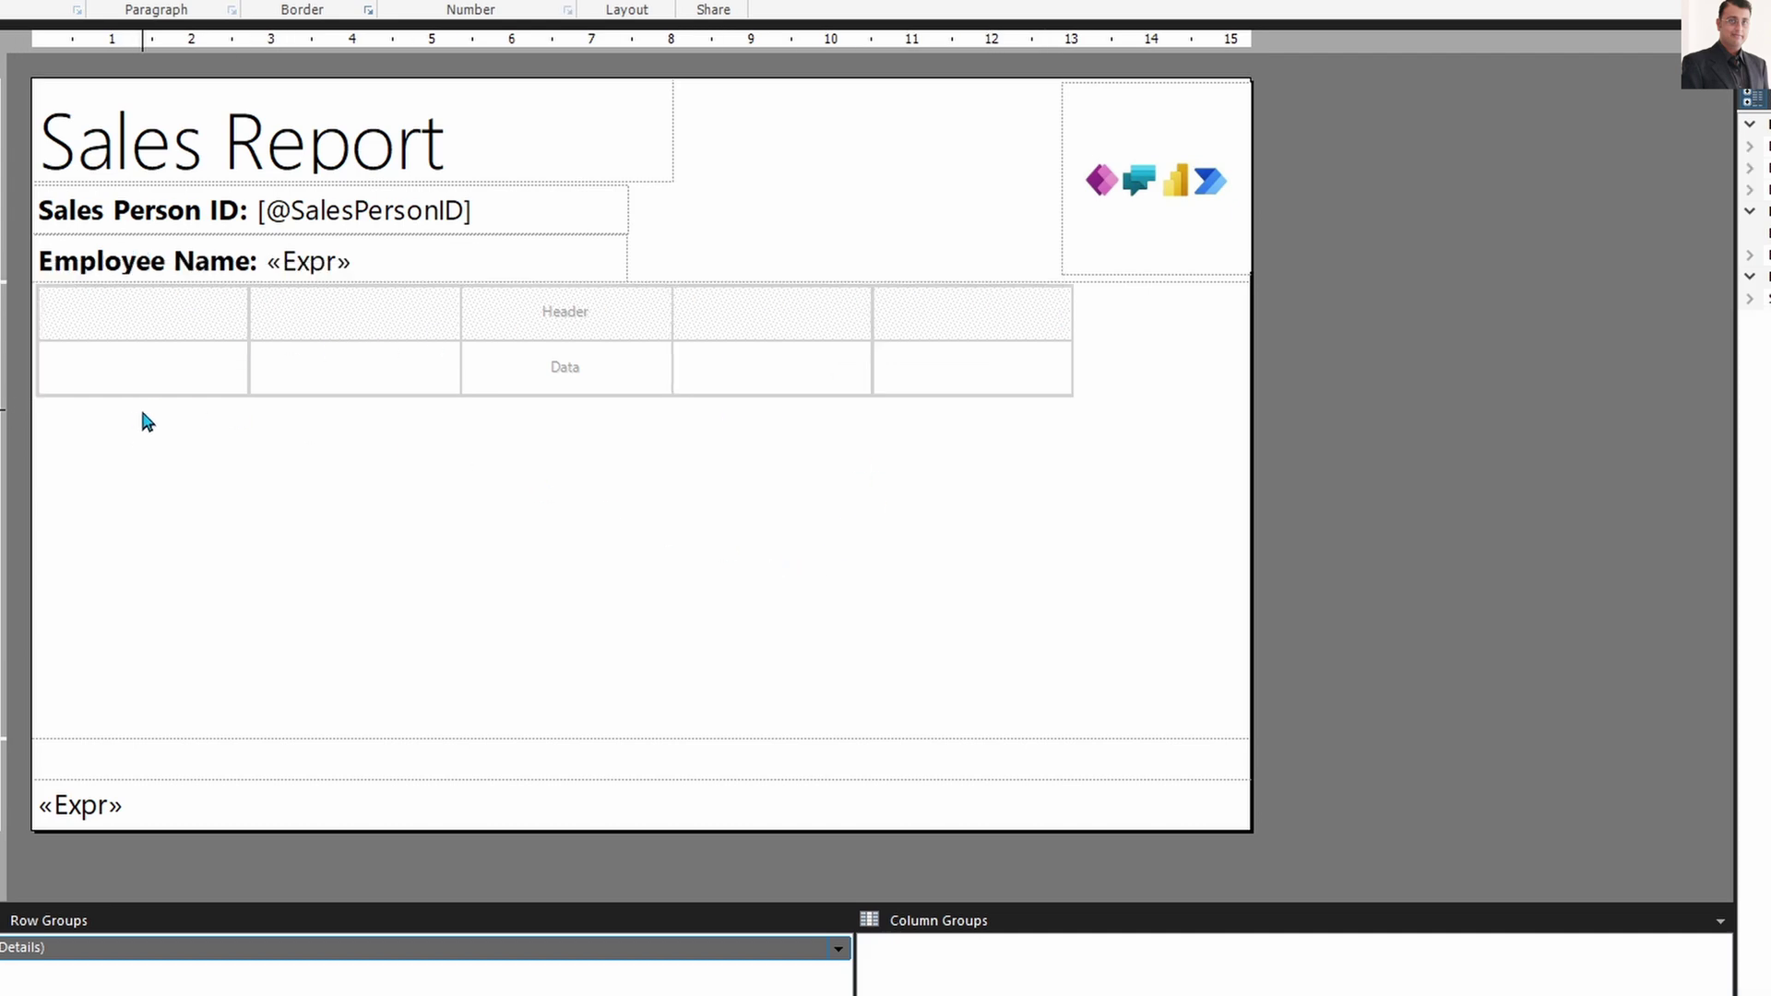
Assign the SalesID field to the first data cell of the table and CustomerFName to the second
mouse_move(169, 385)
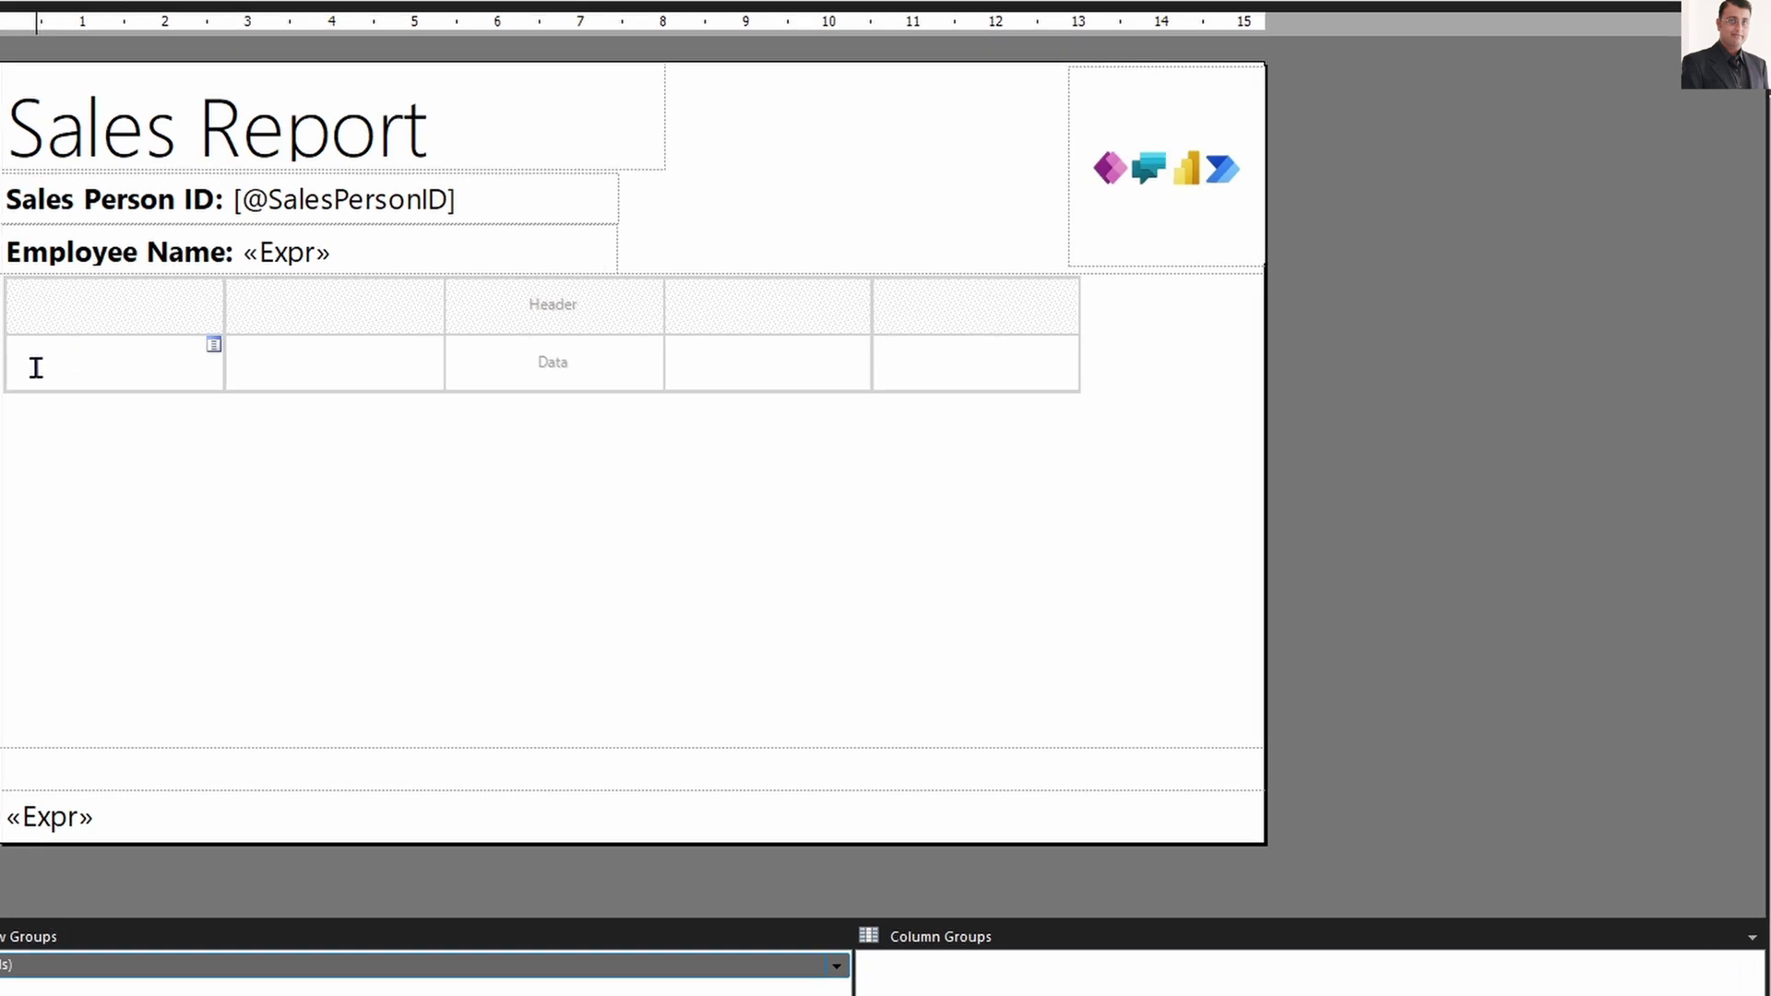
left_click(36, 368)
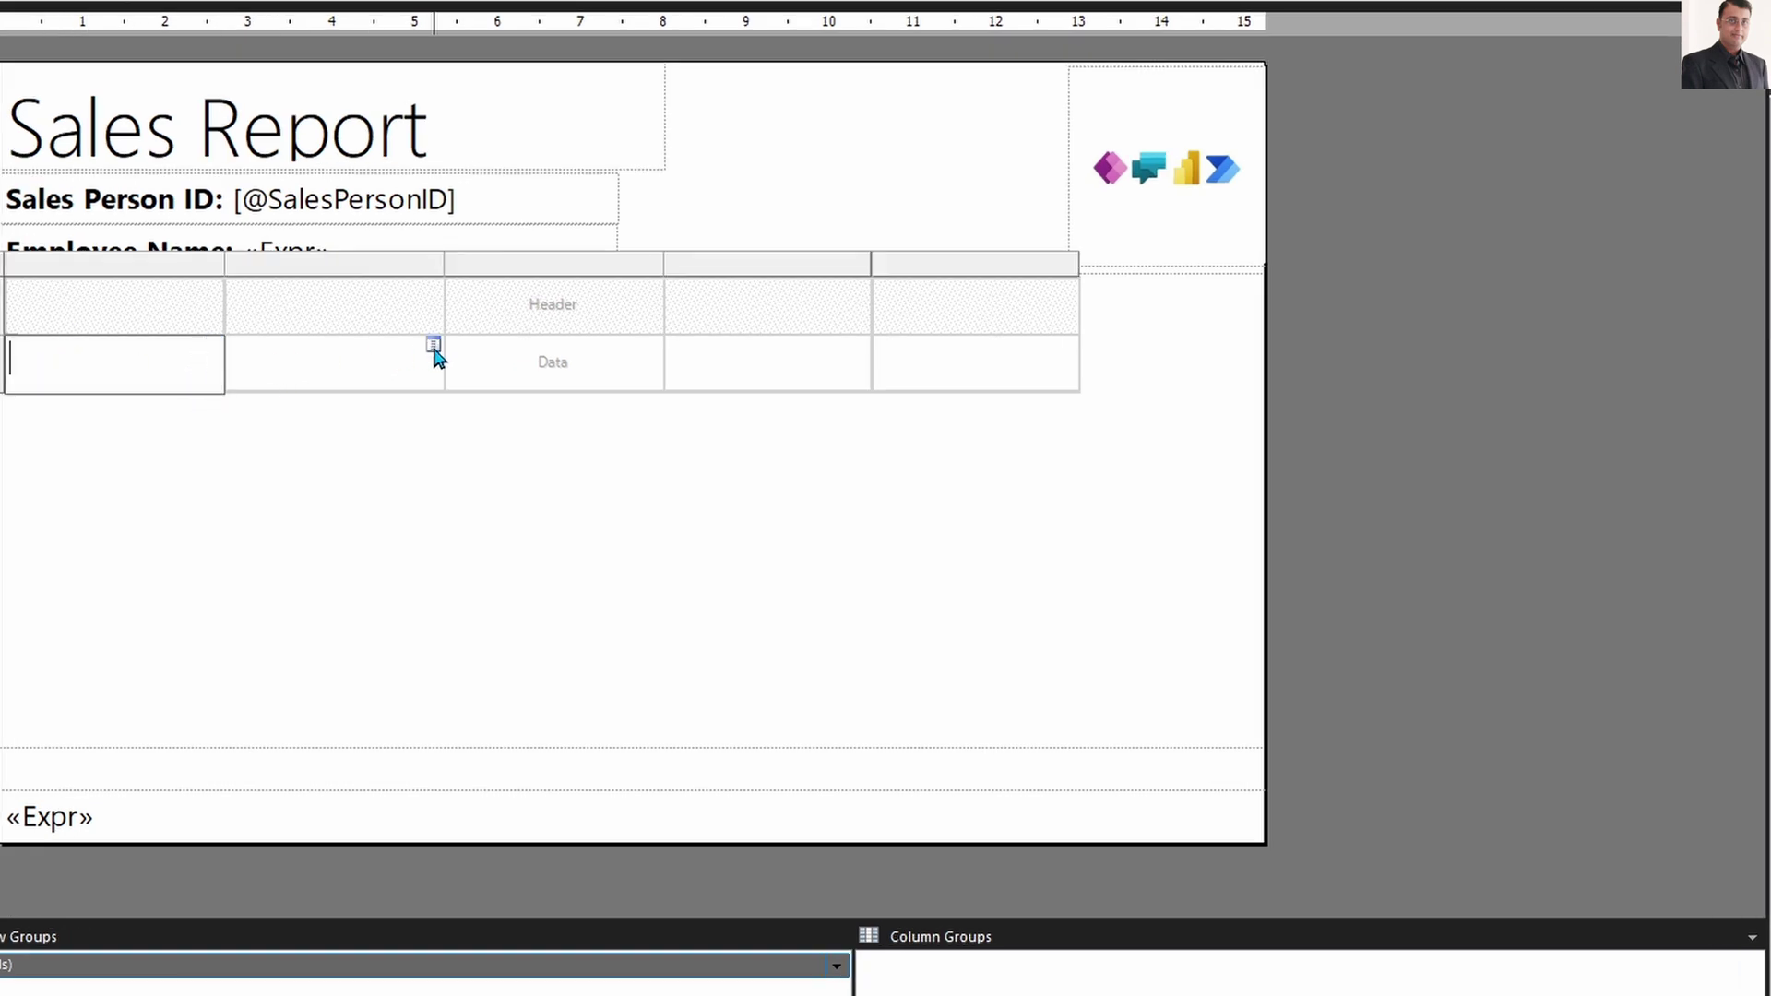
left_click(174, 448)
left_click(204, 359)
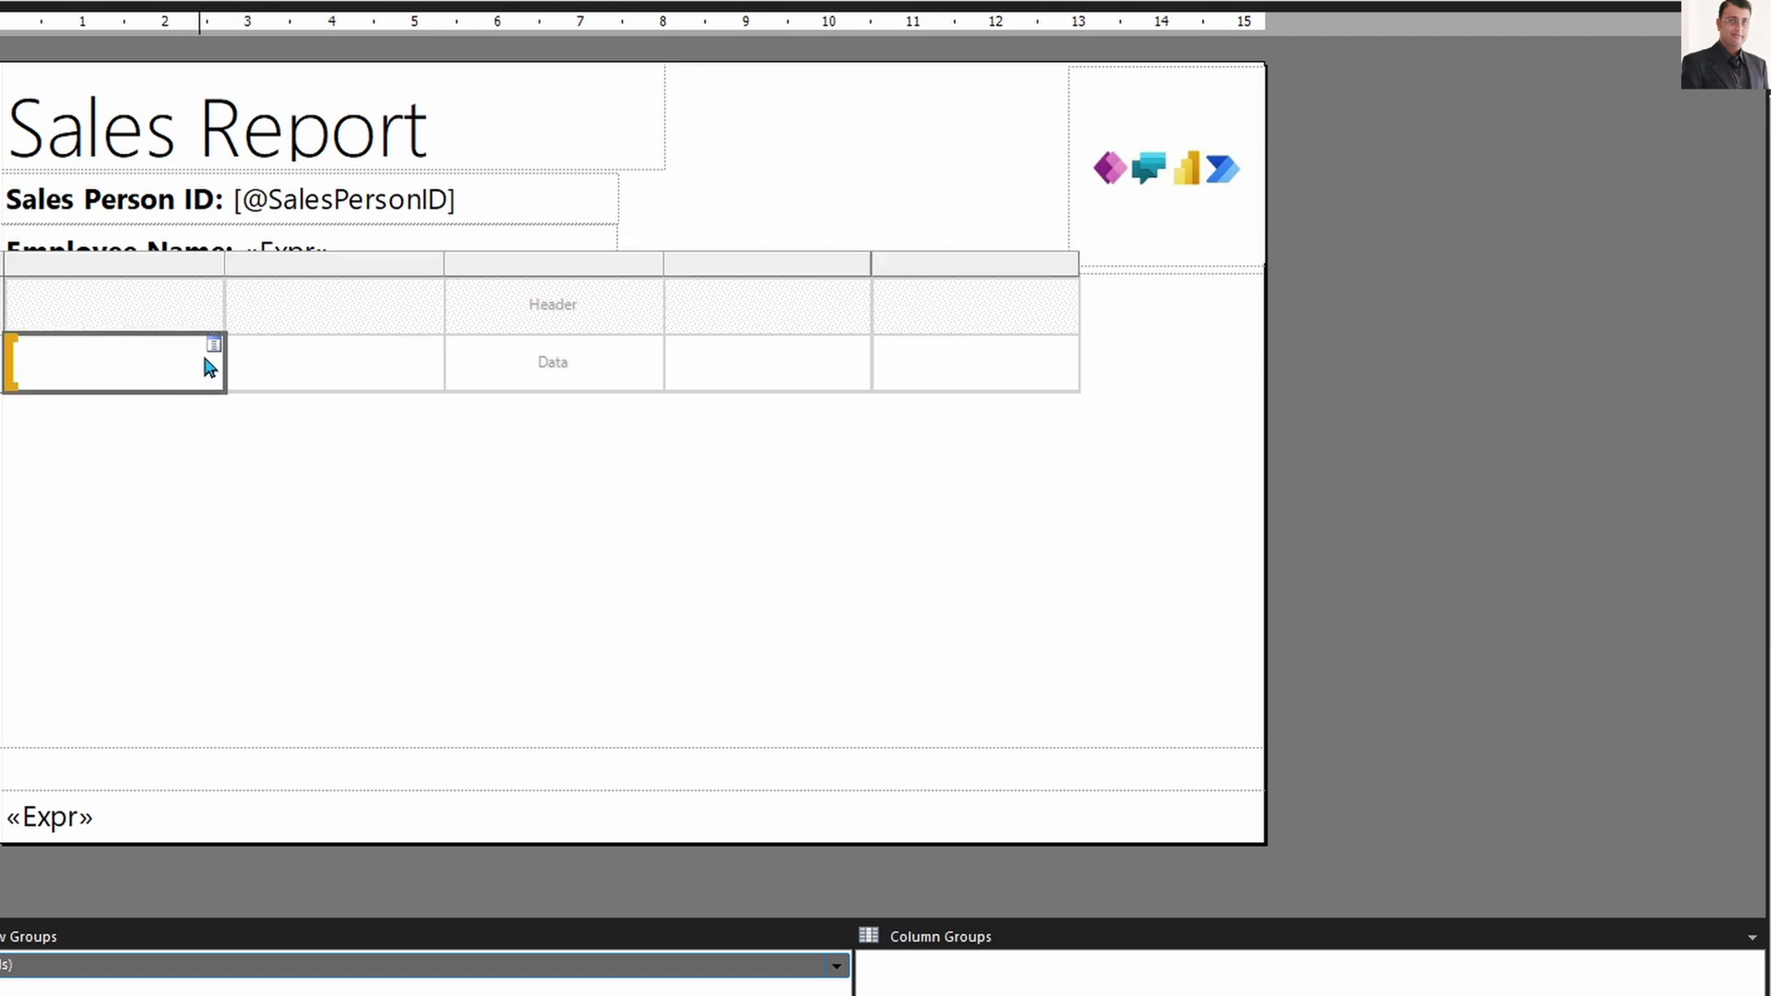
left_click(214, 346)
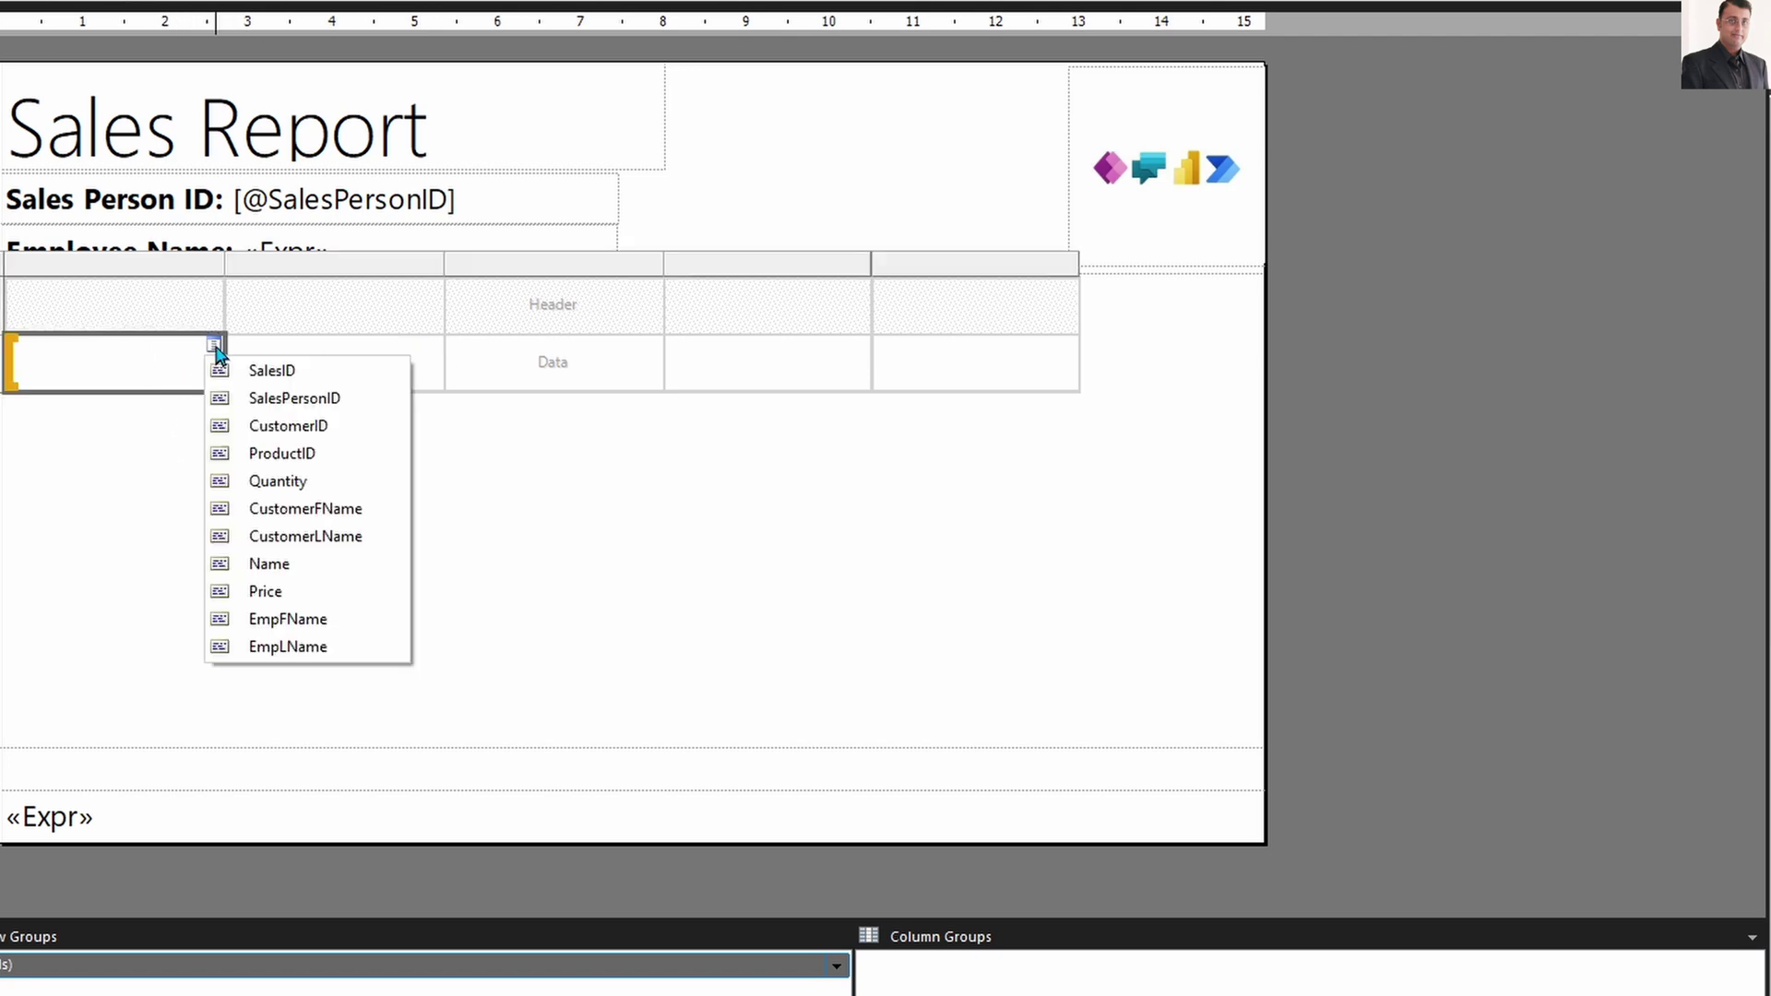
left_click(271, 371)
left_click(427, 339)
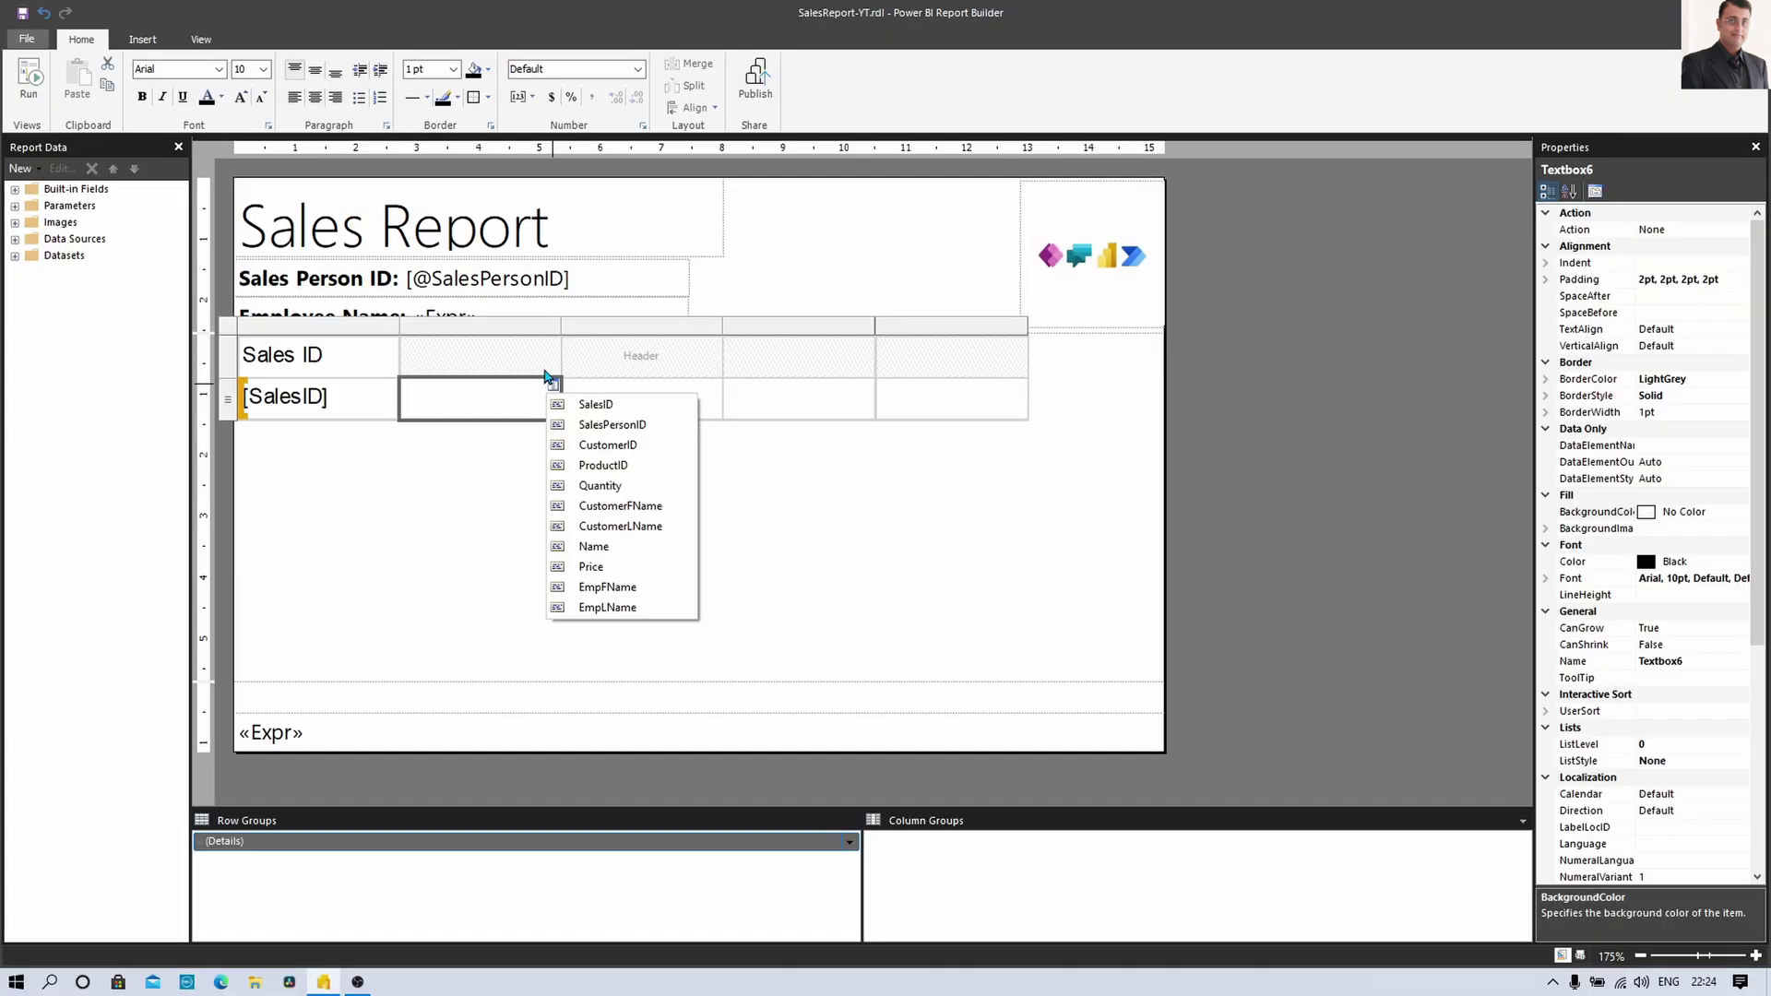
left_click(600, 507)
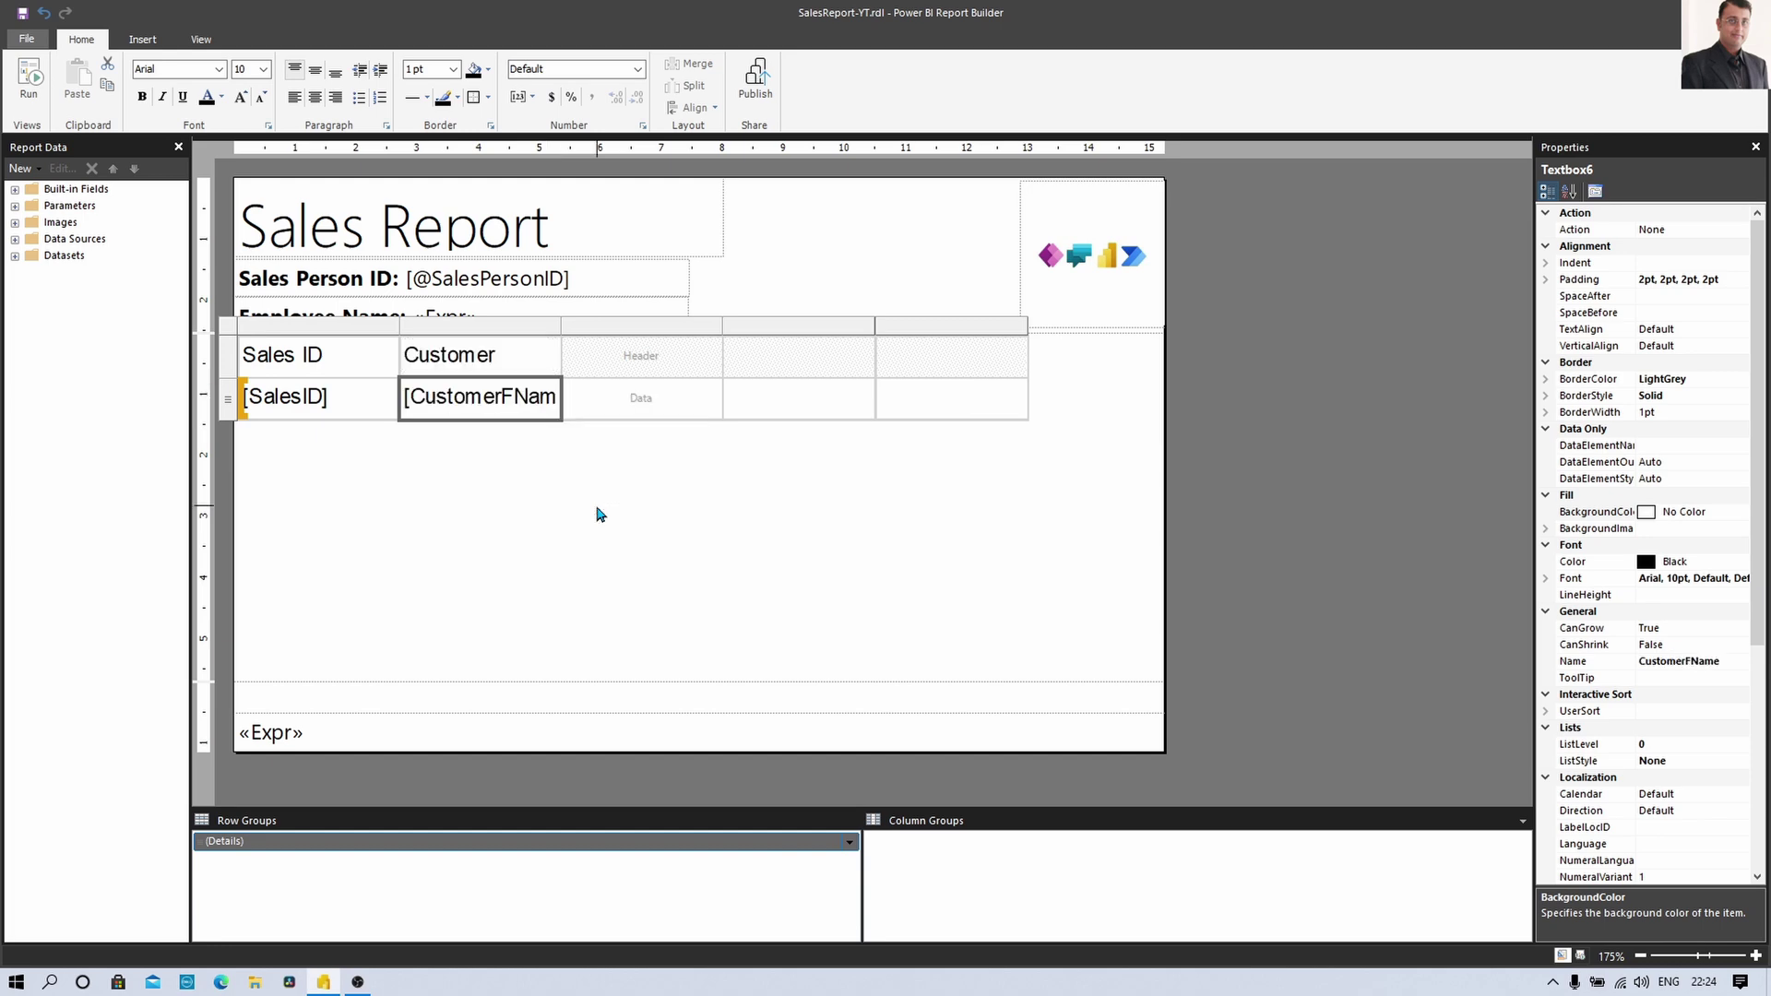
Assign the Name, Quantity and Price fields to the third, fourth and fifth data cells of the table
left_click(715, 385)
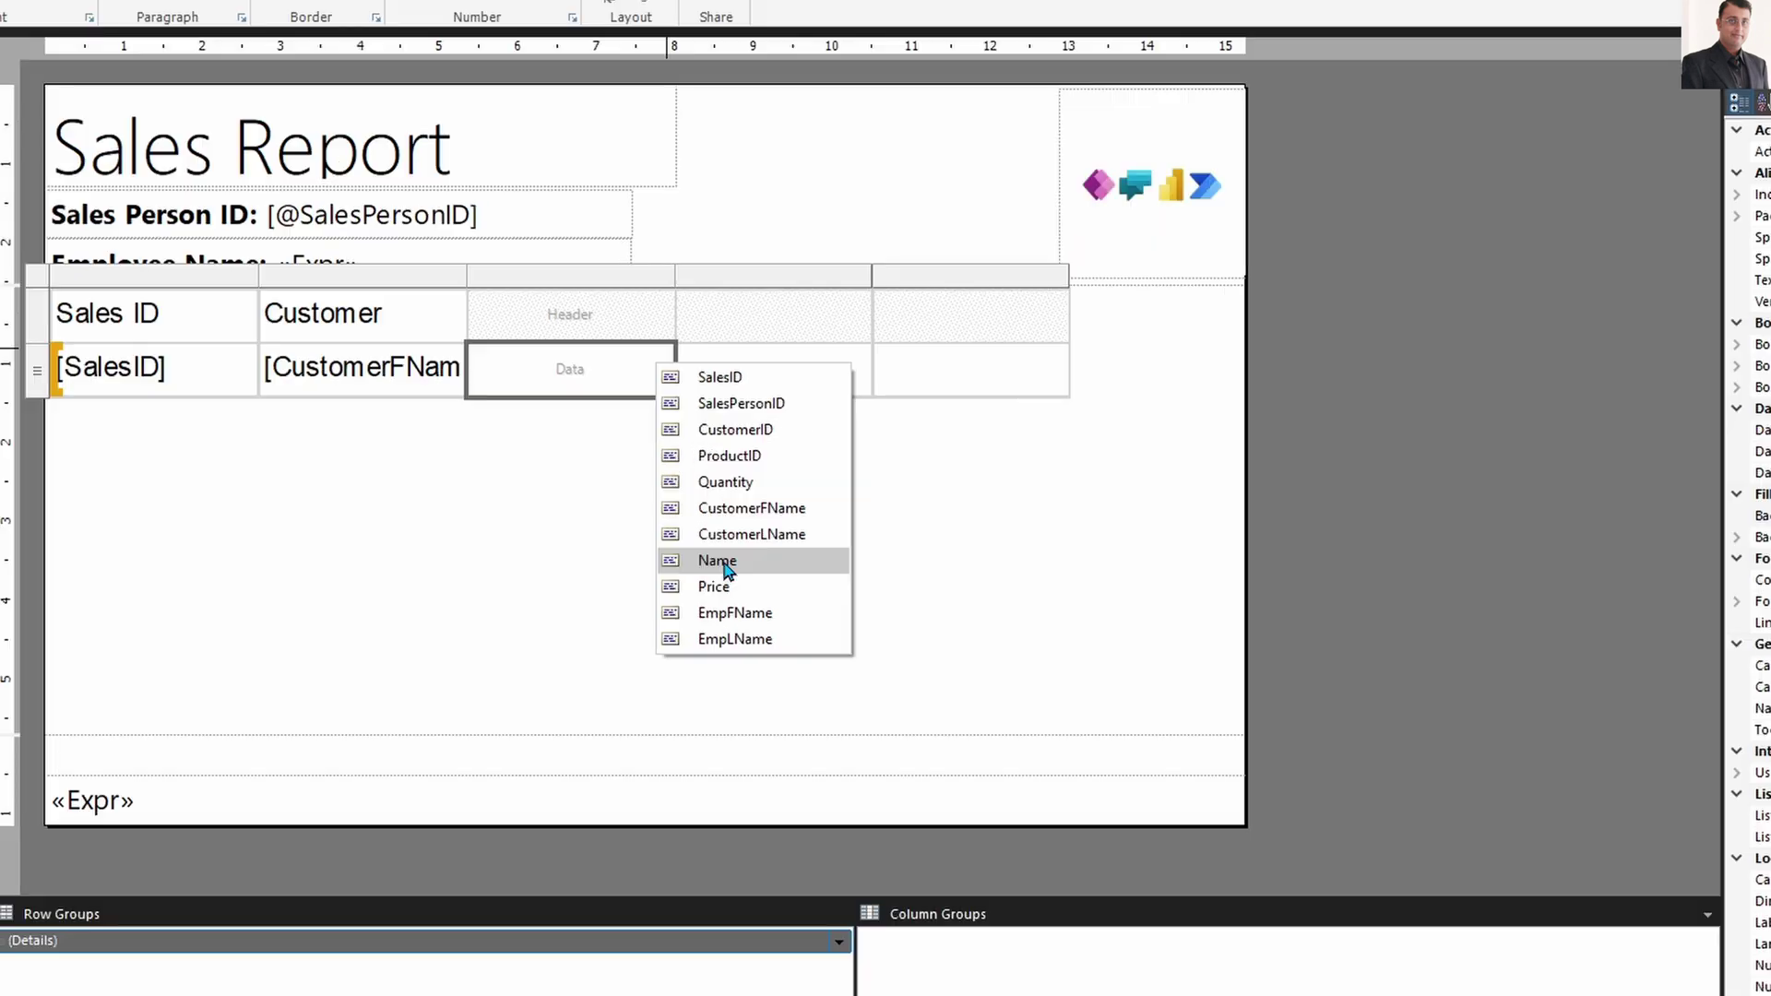
left_click(723, 562)
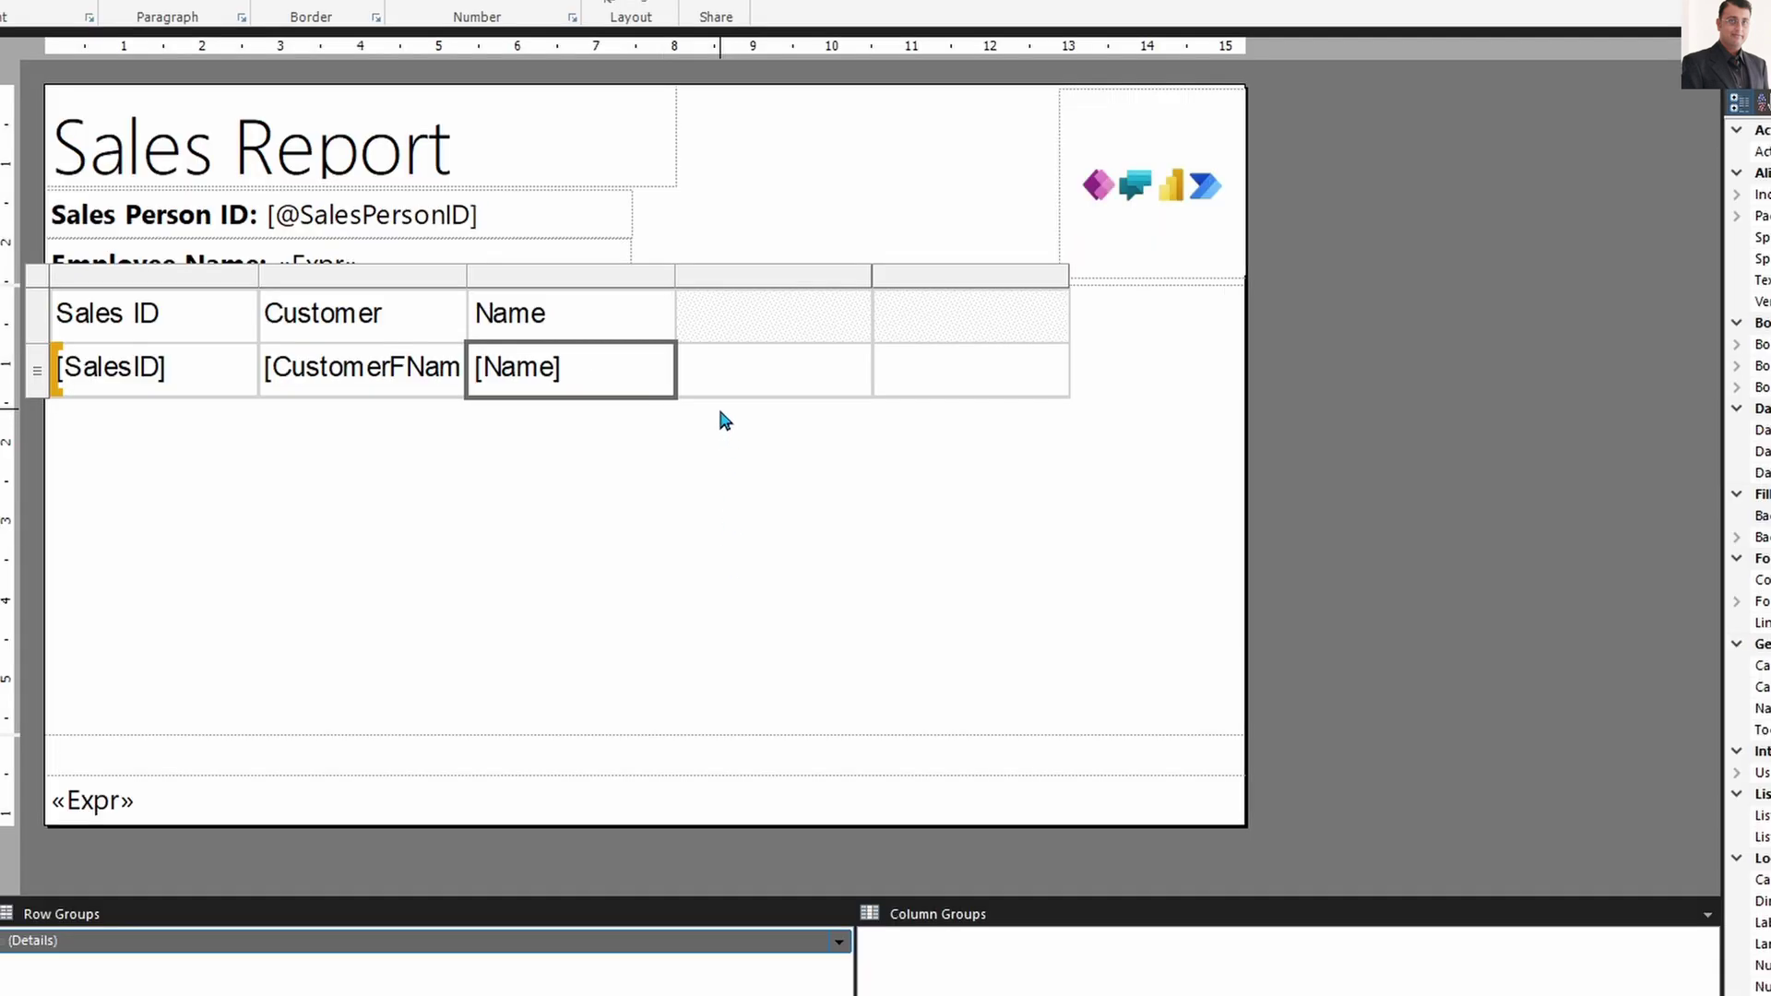
left_click(861, 354)
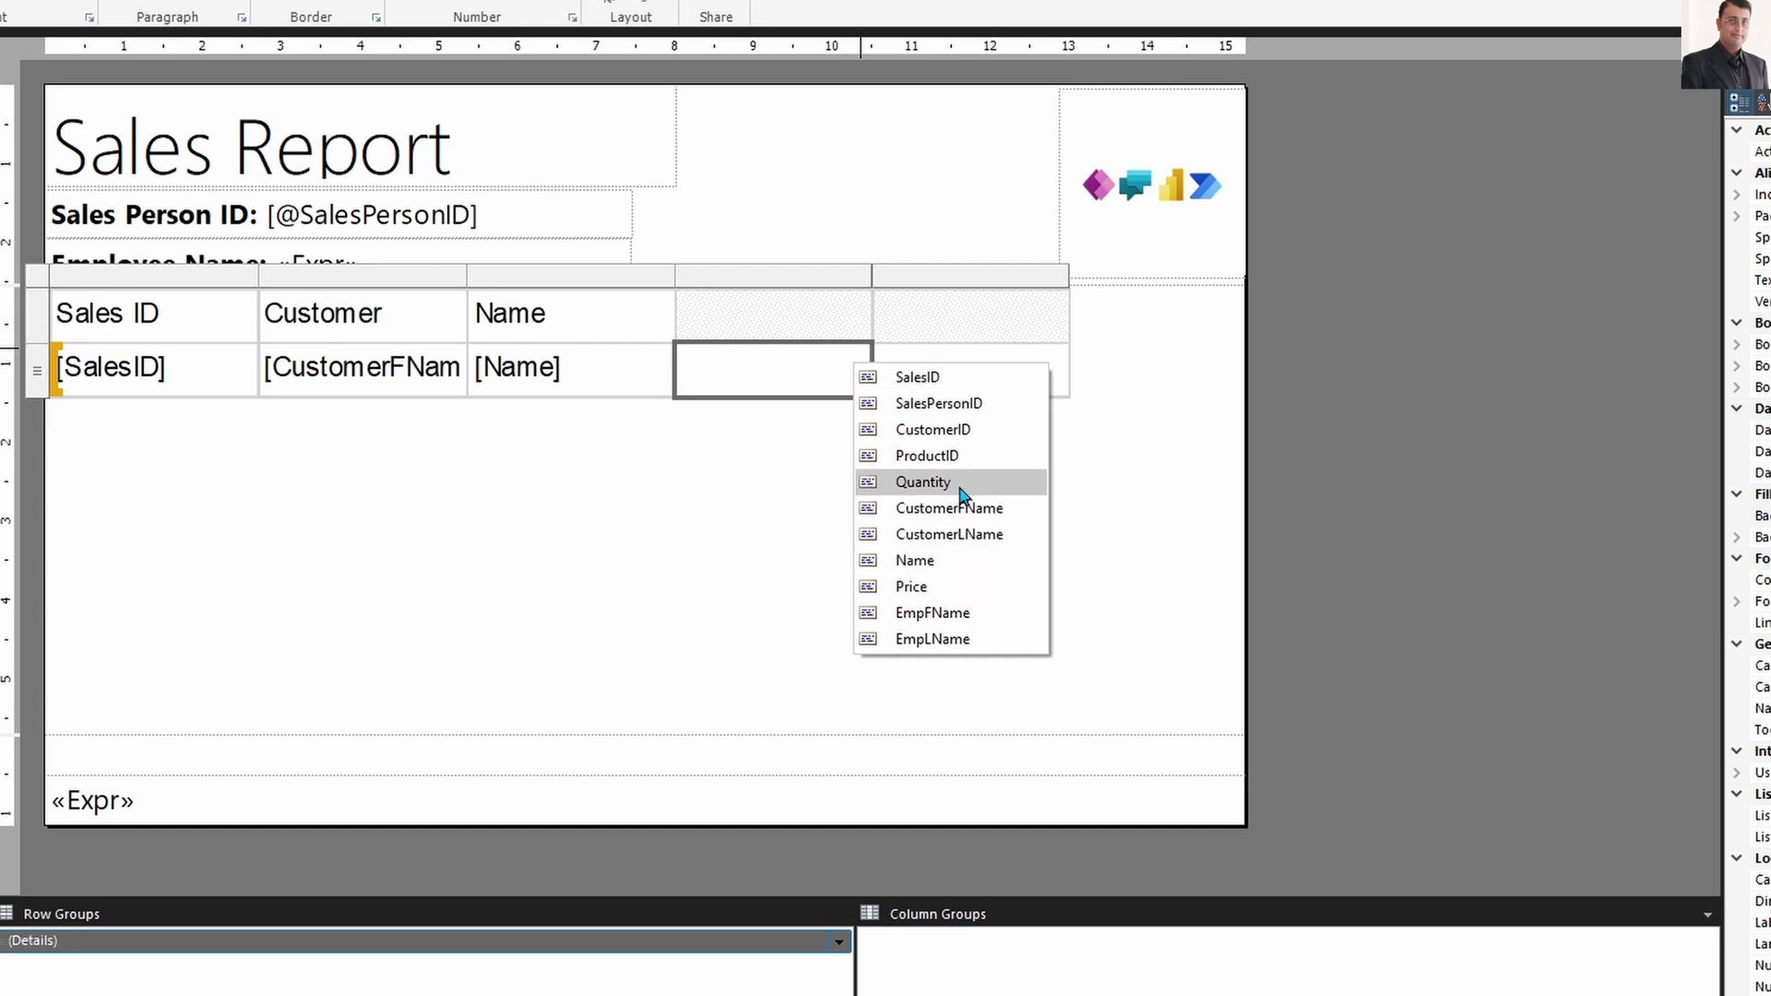
left_click(904, 484)
left_click(1056, 354)
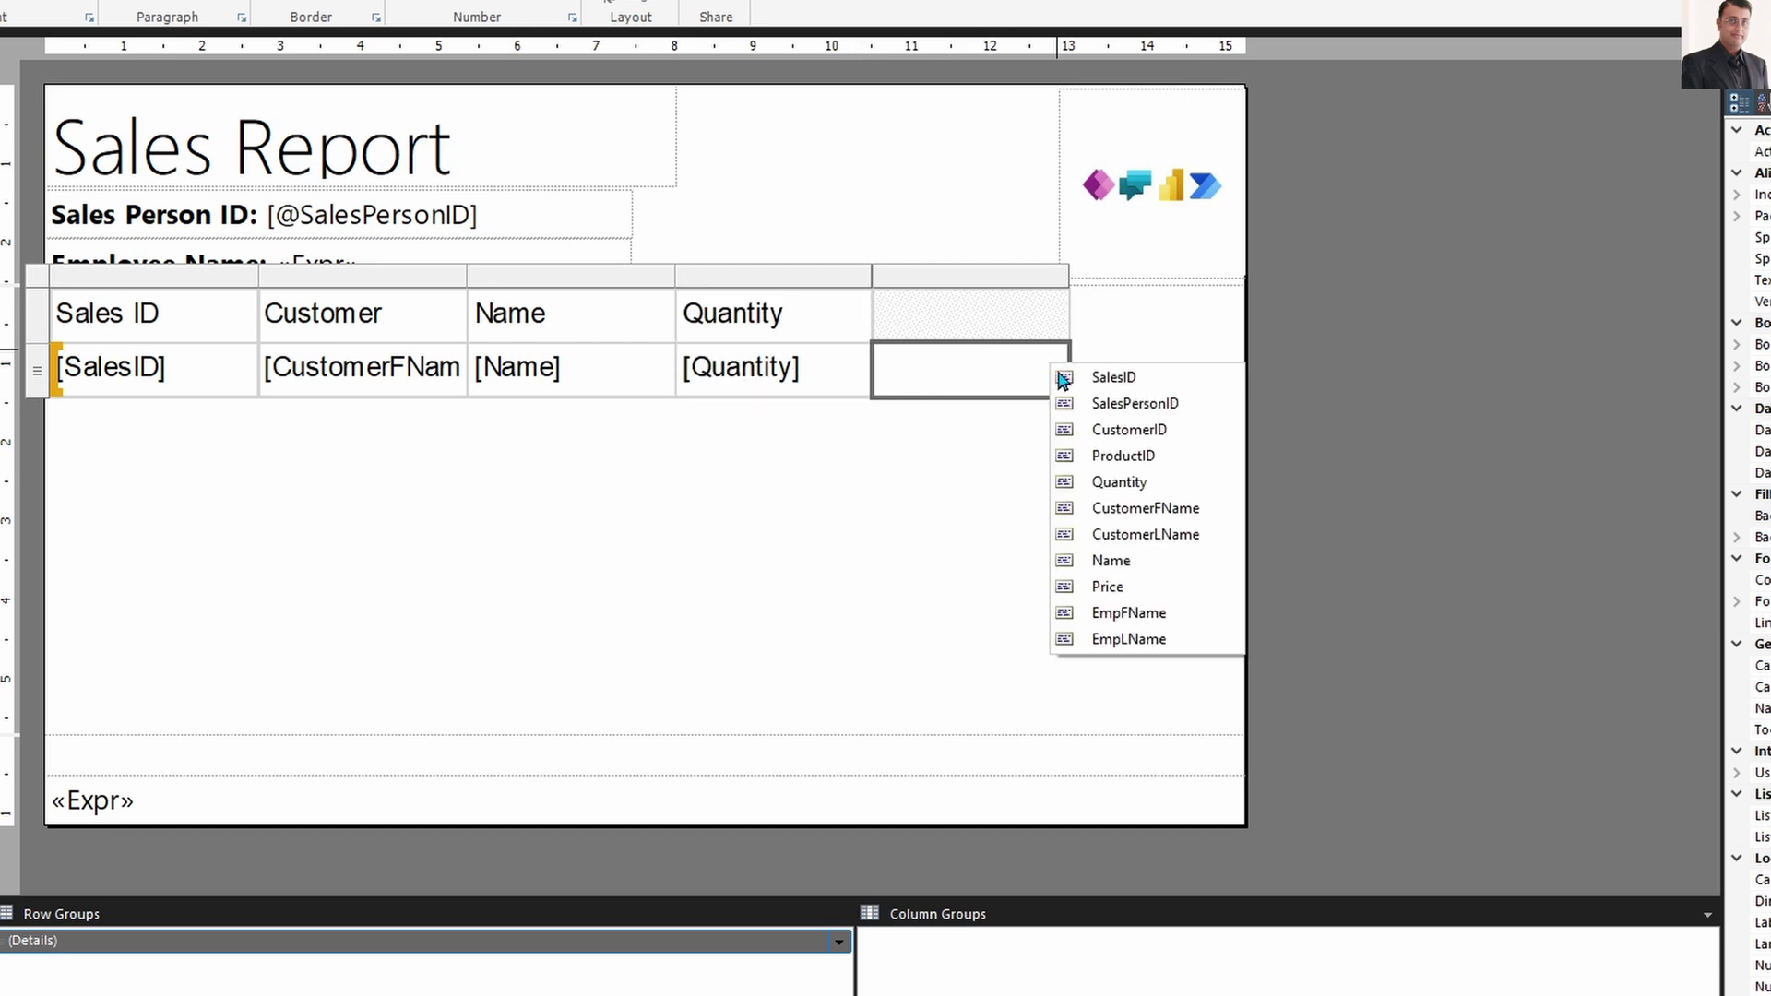
left_click(1116, 588)
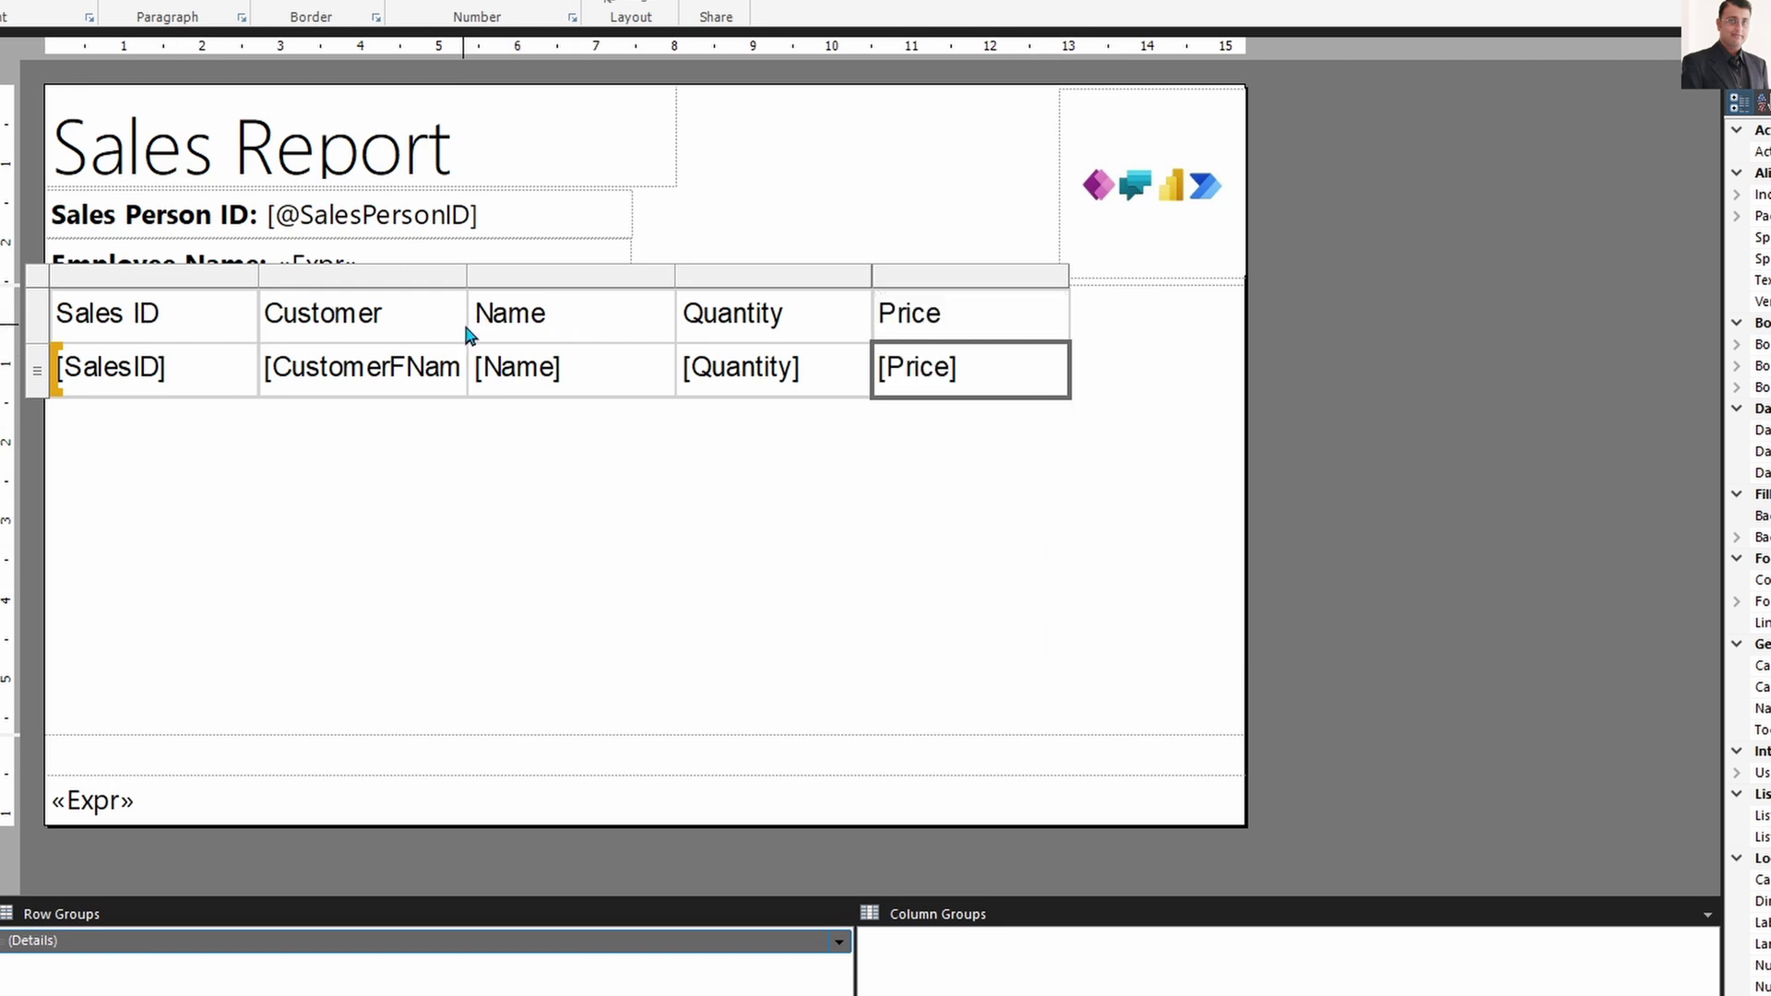
Change the table's third column heading to Product Name
left_click(528, 315)
double_click(527, 314)
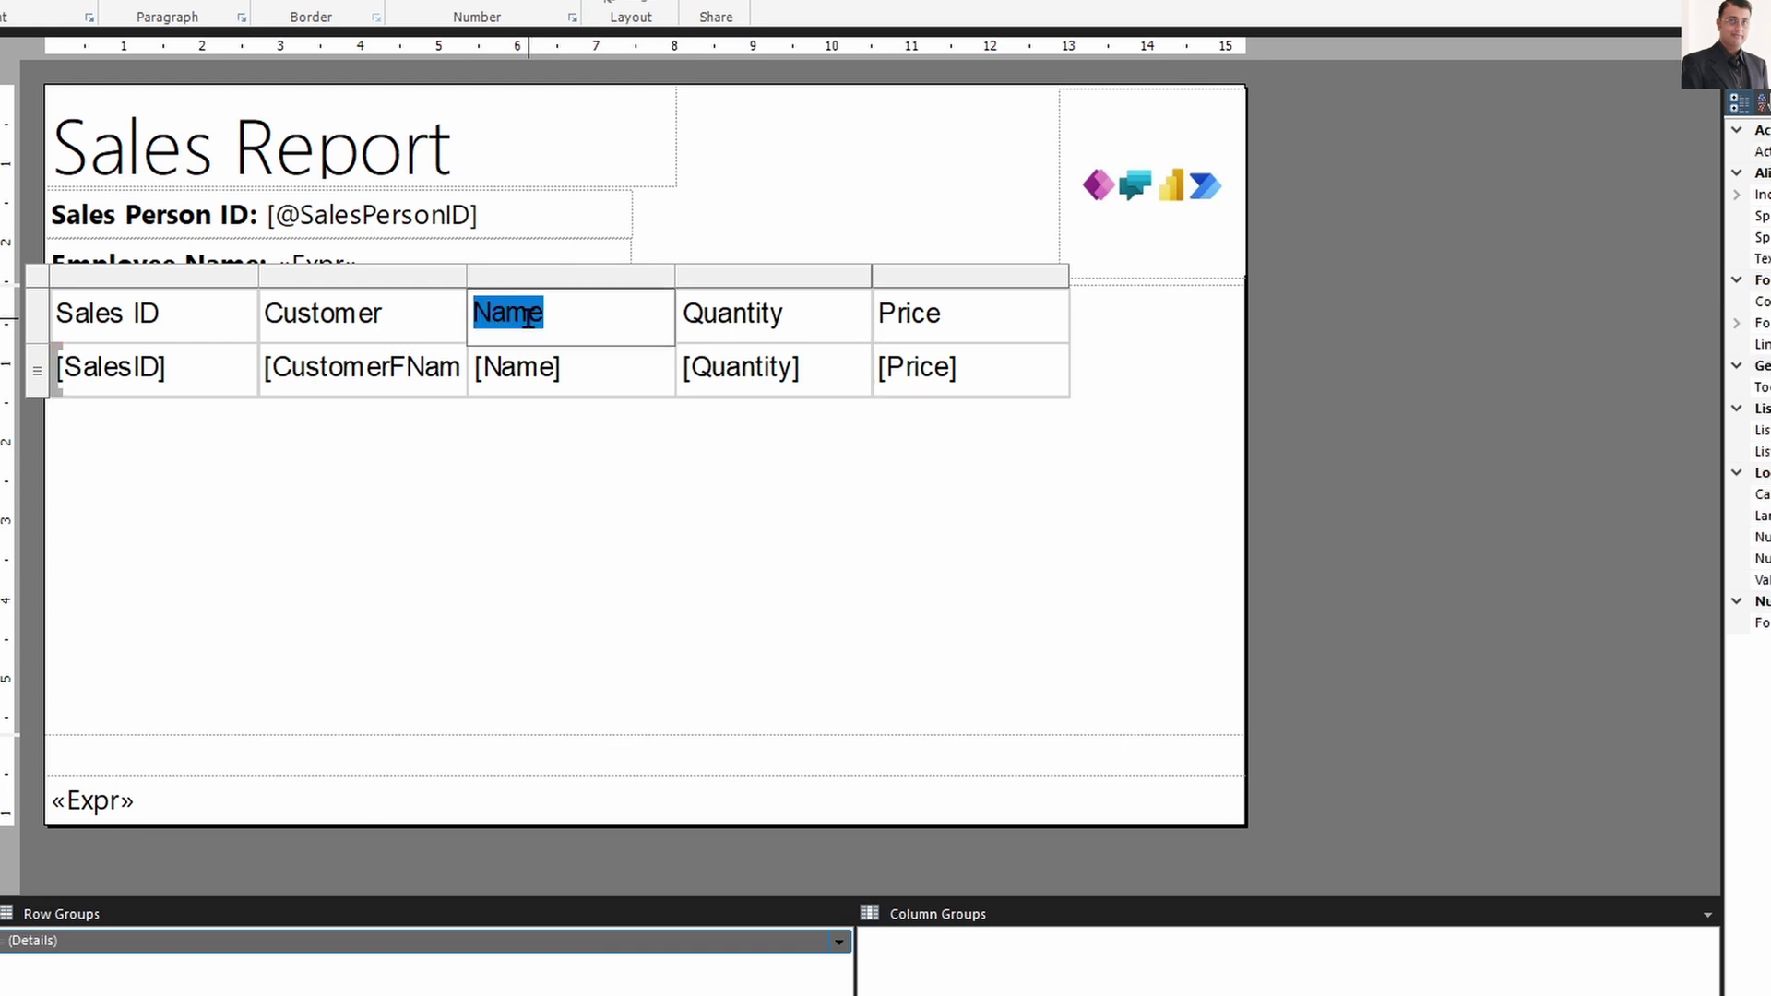
type("Product")
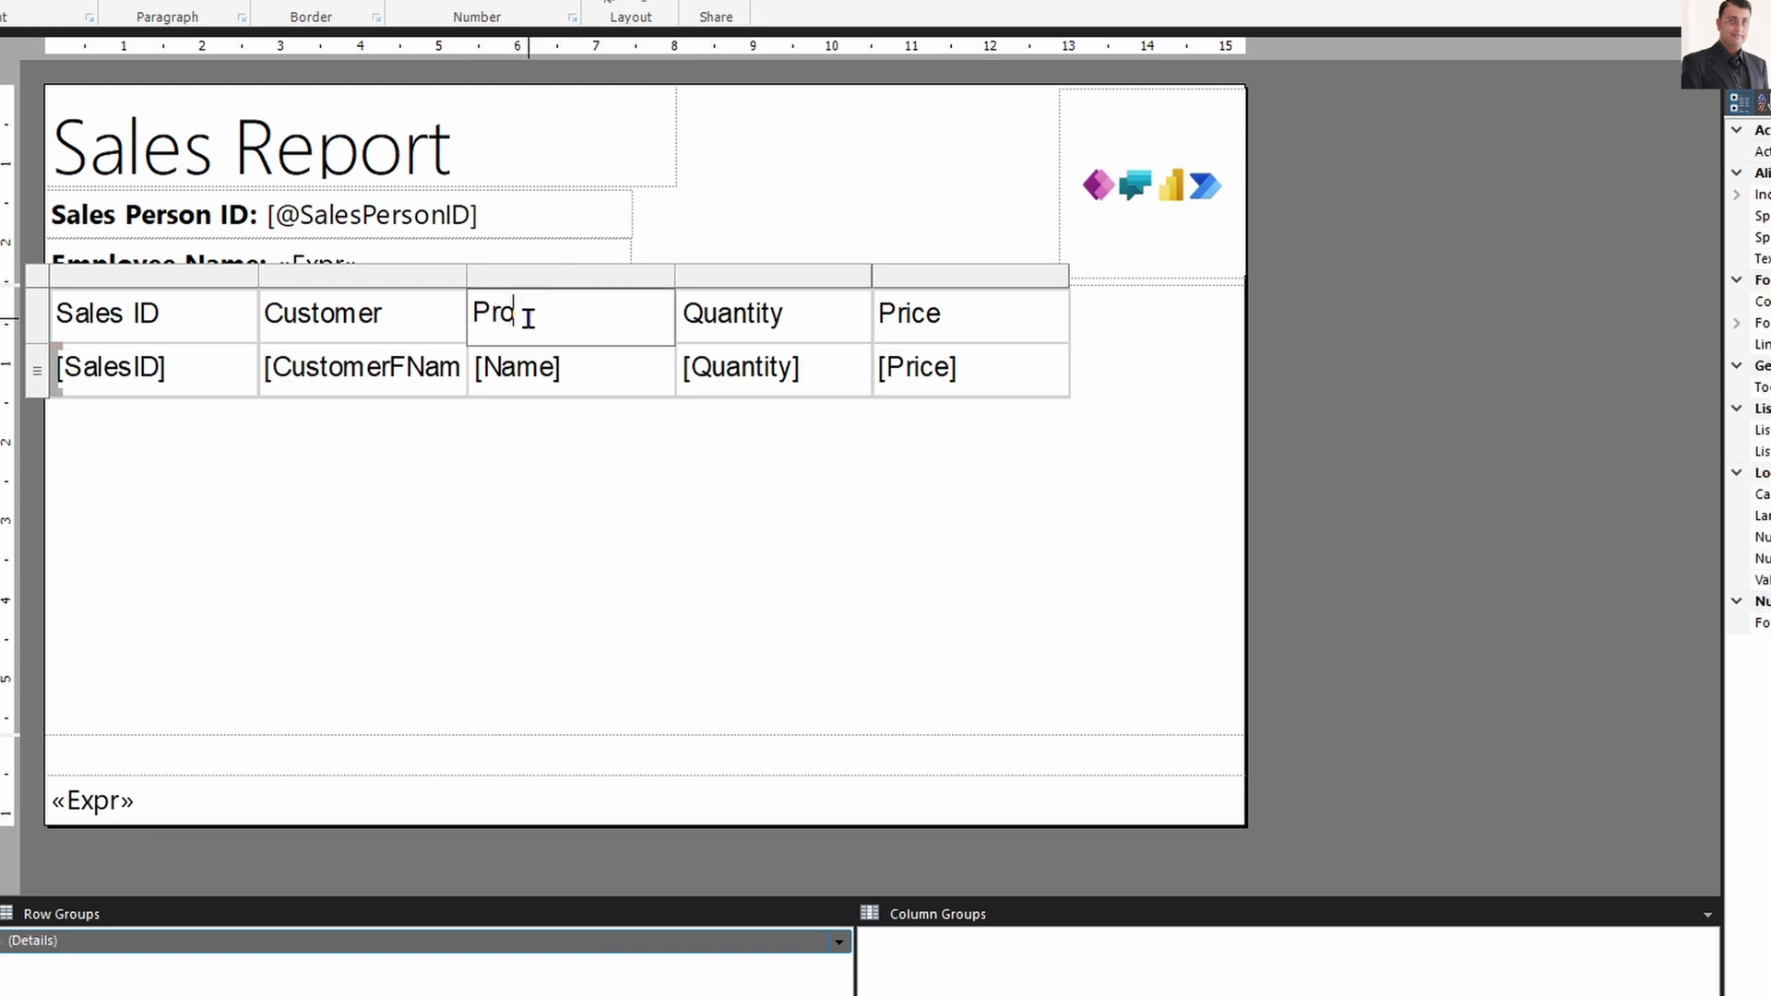
type(" Name")
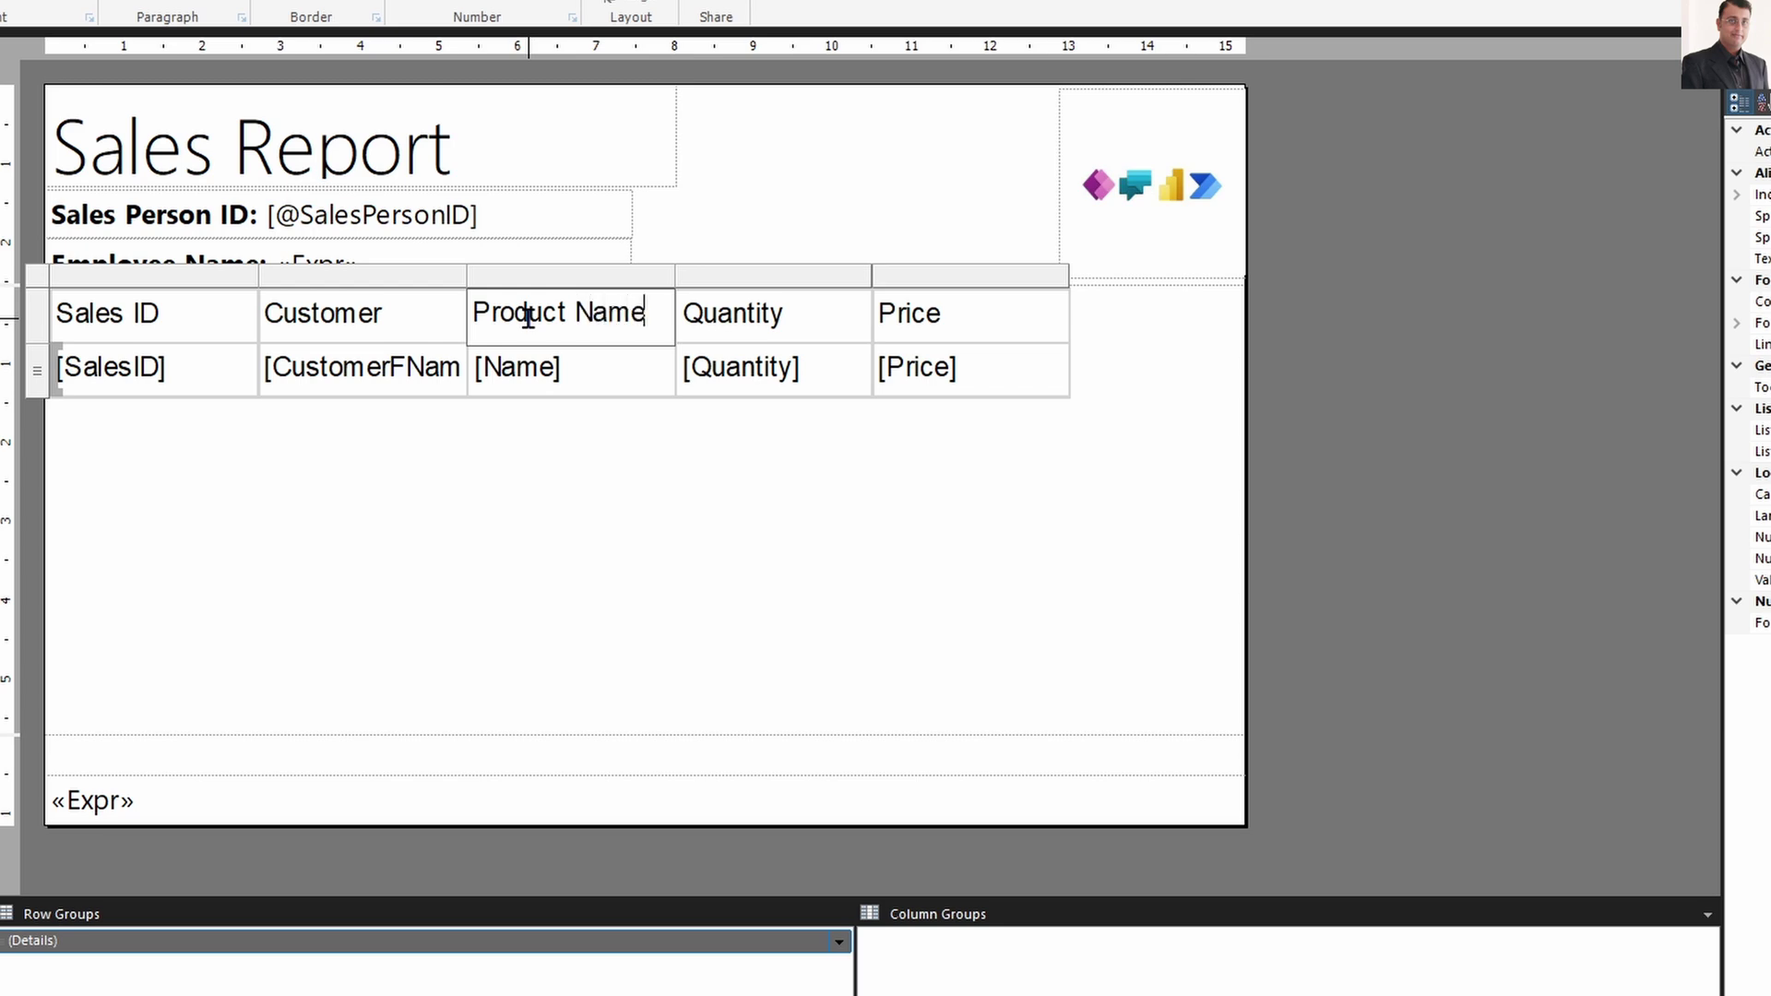
Narrow the table's Sales ID column to about 2.1 cm; widen the Customer column to about 3.5 cm and Product Name to about 4.9 cm
left_click(1031, 494)
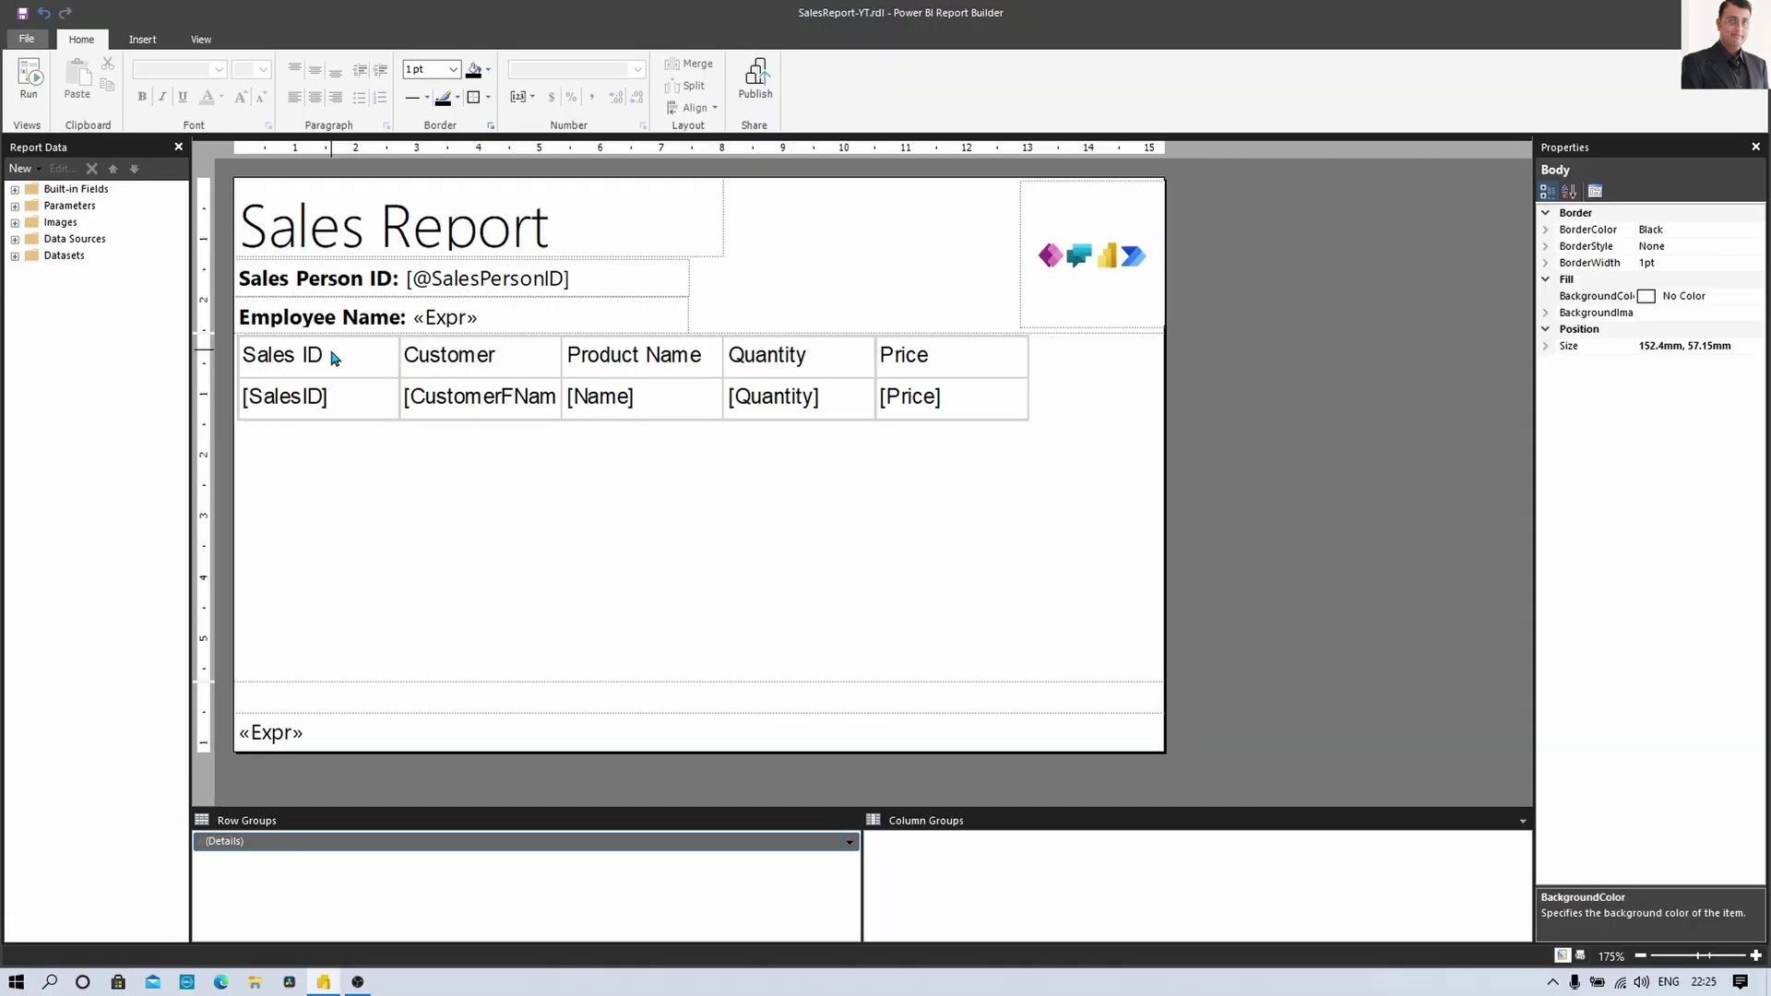
double_click(267, 353)
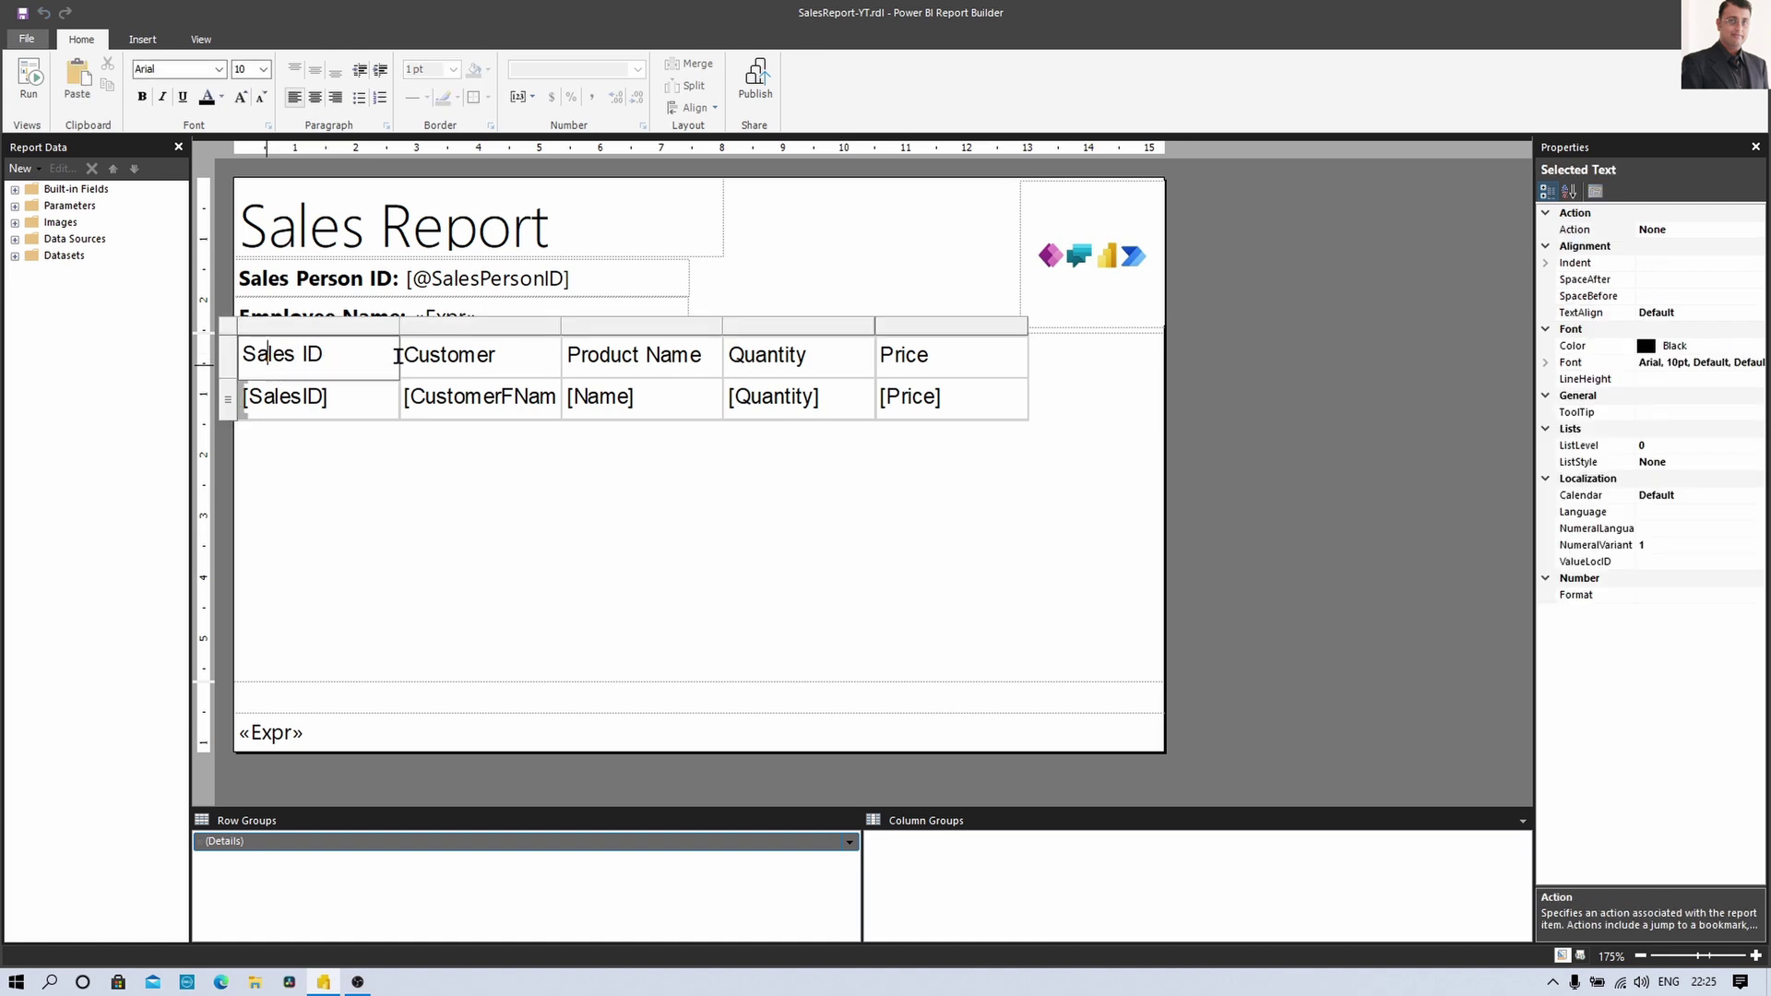
mouse_move(399, 330)
left_mouse_down()
mouse_move(421, 329)
mouse_move(366, 334)
left_mouse_up()
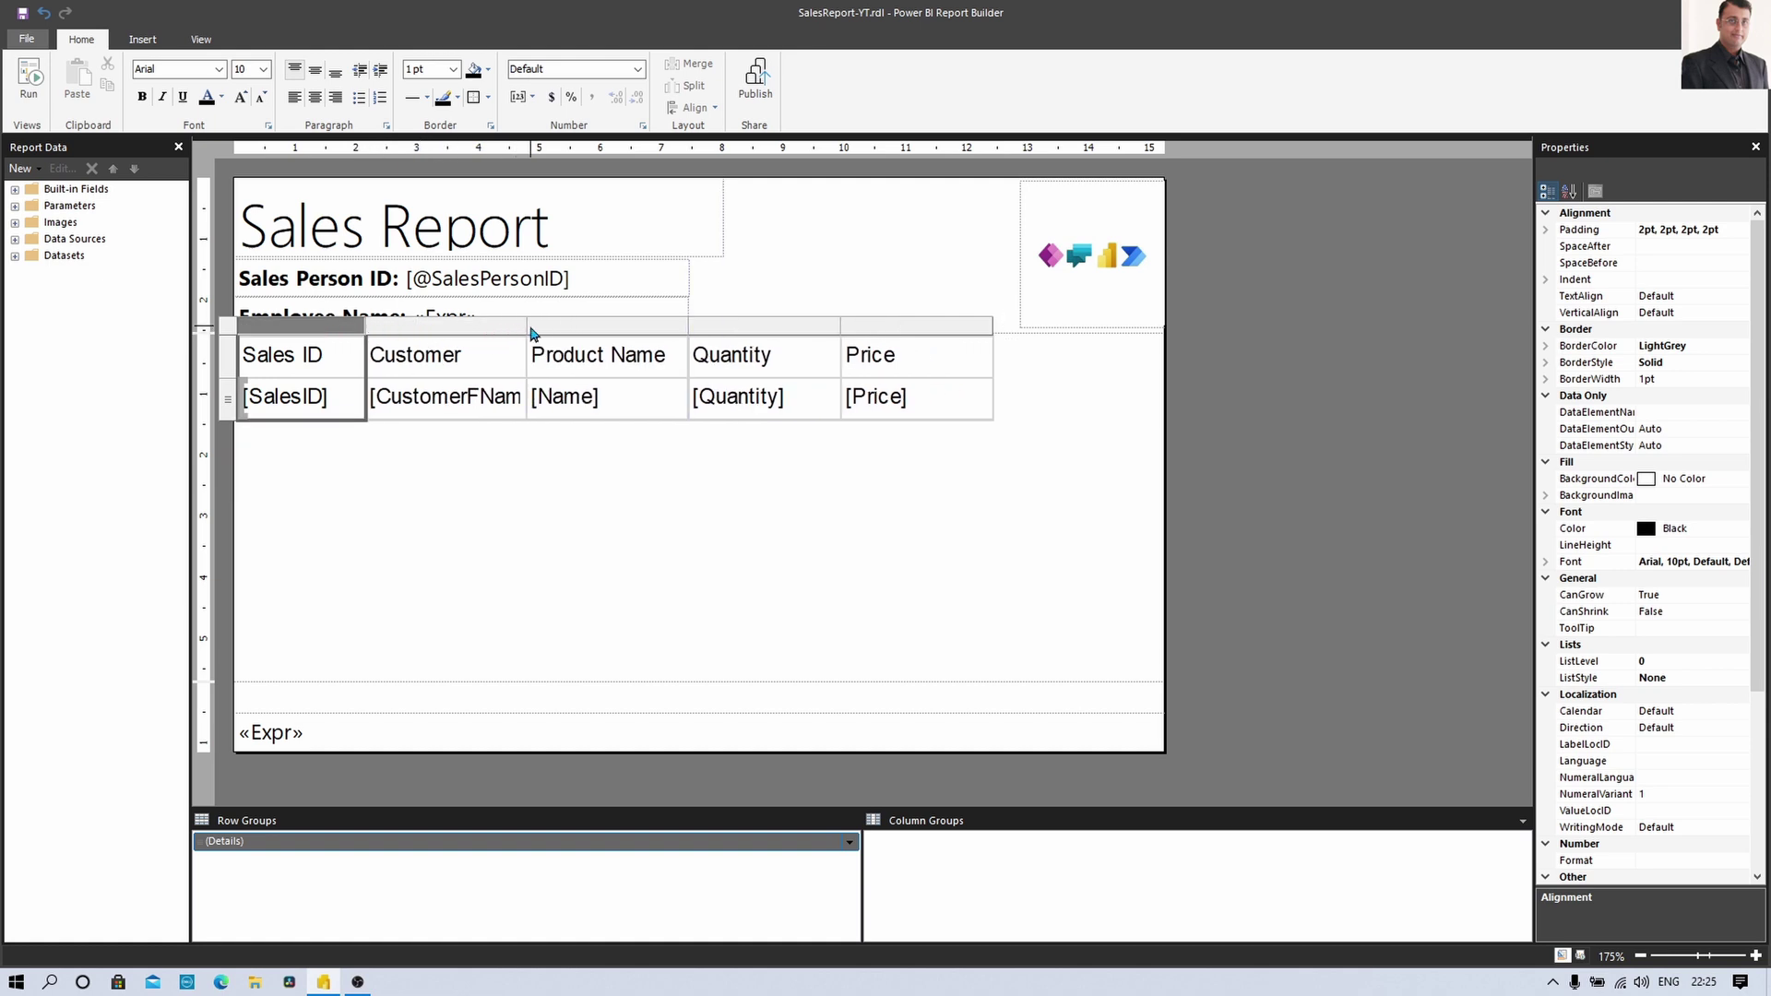
left_click_drag(527, 325, 553, 326)
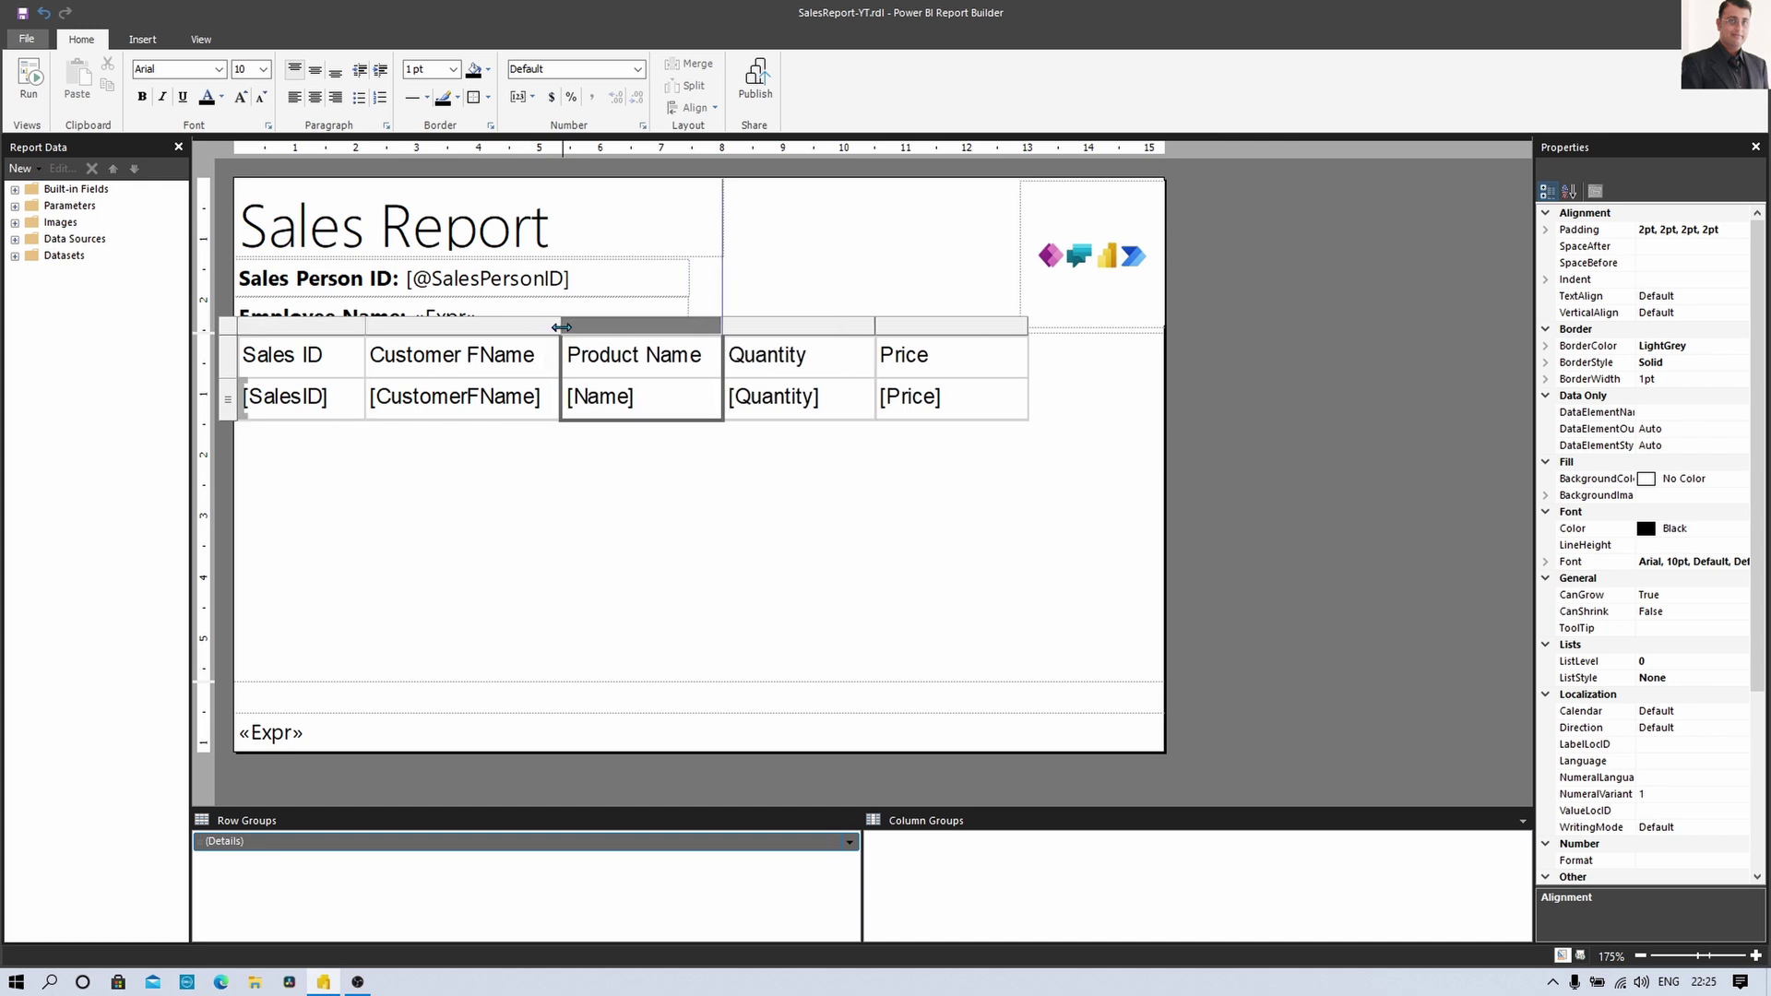
left_click_drag(723, 324, 859, 326)
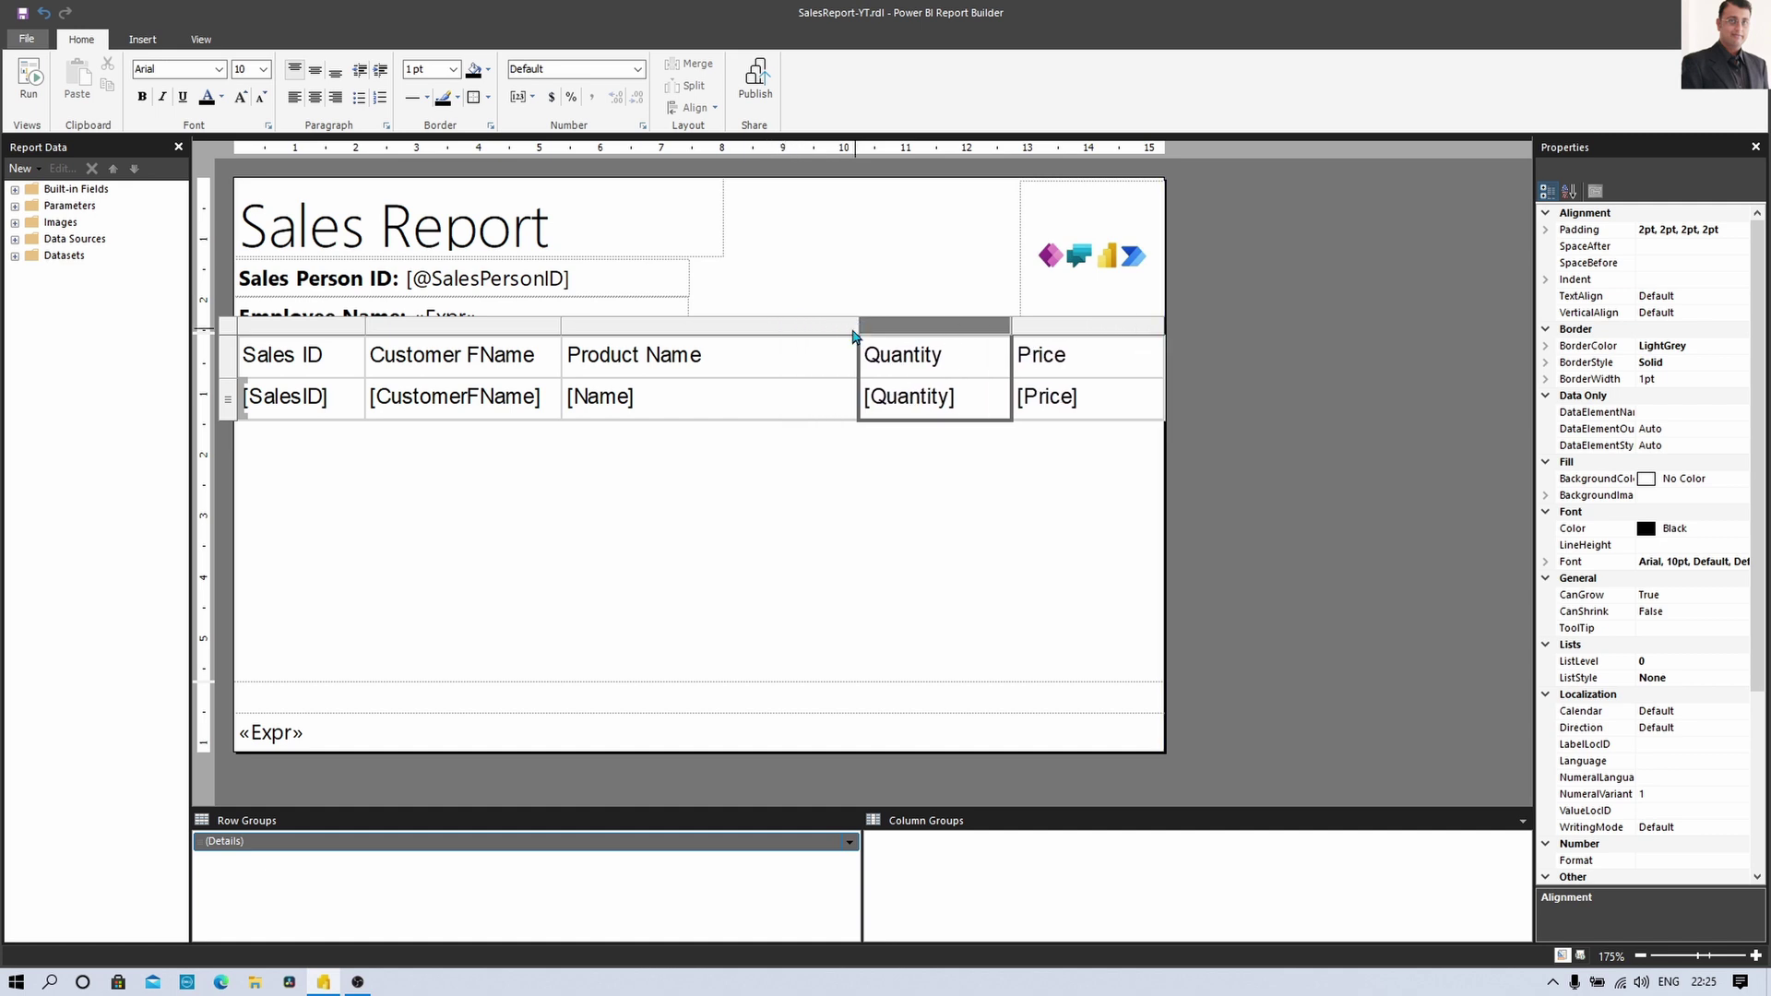
left_click(571, 326)
left_click_drag(571, 326, 588, 326)
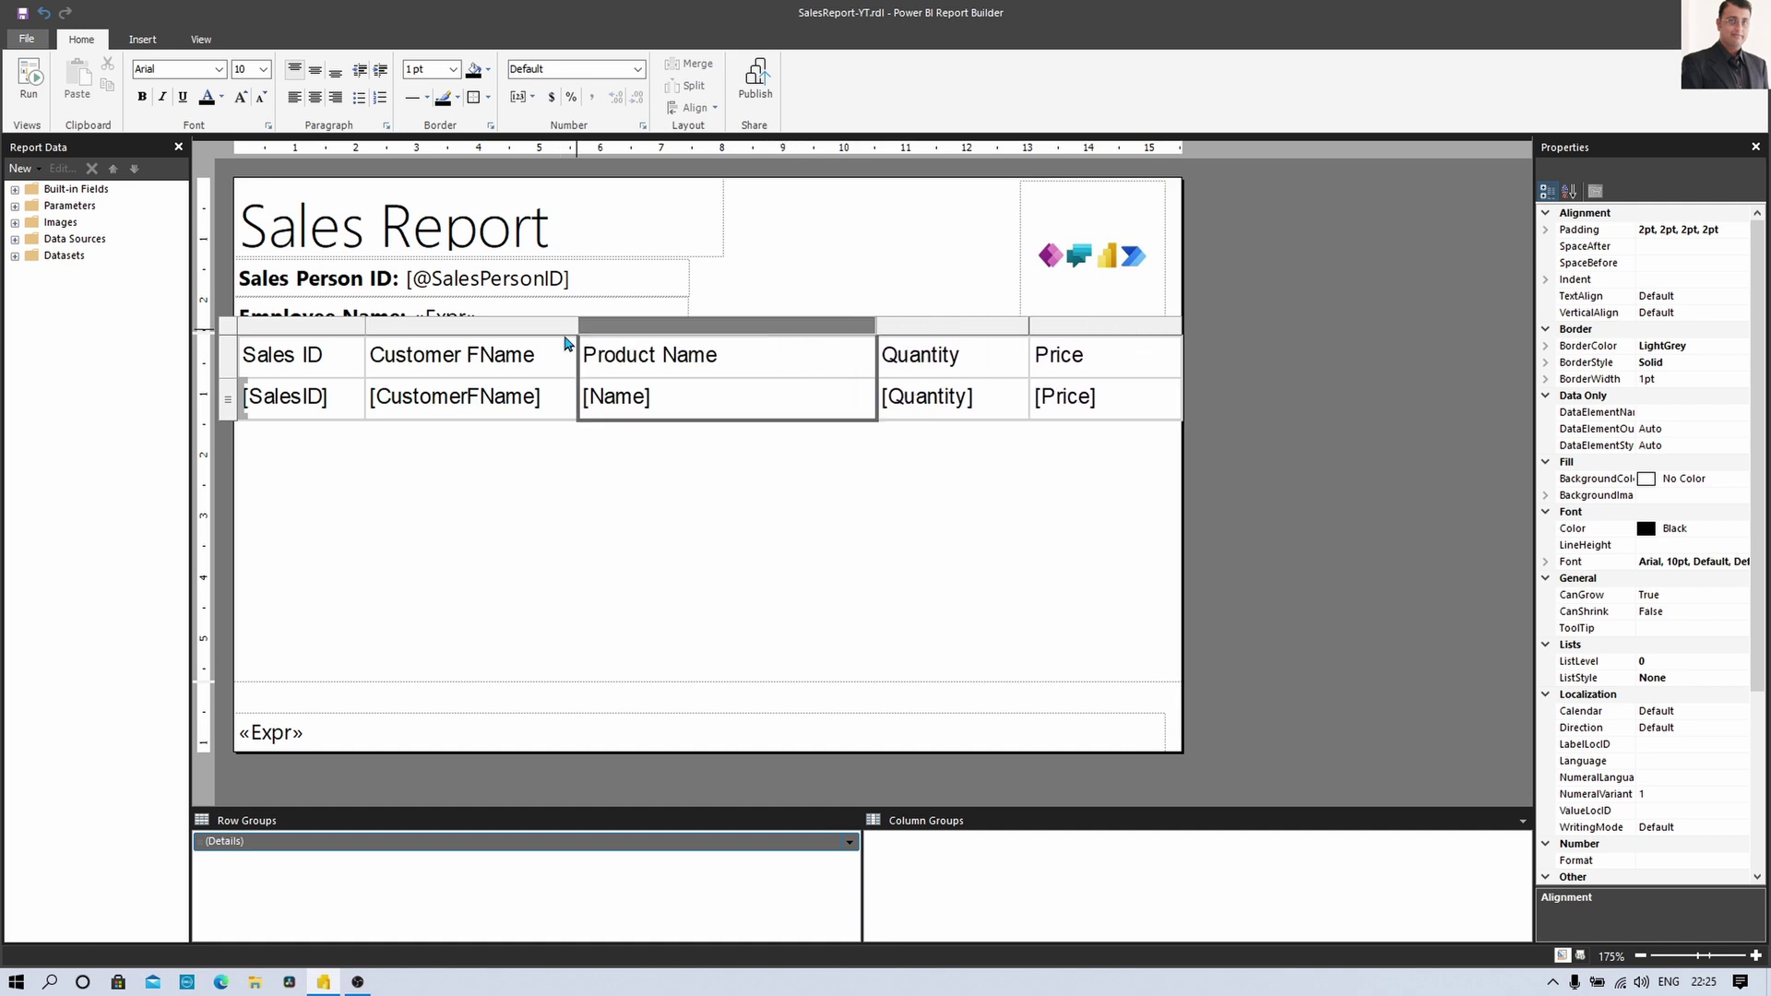
Change the table's second column heading to Customer Name
left_click(476, 355)
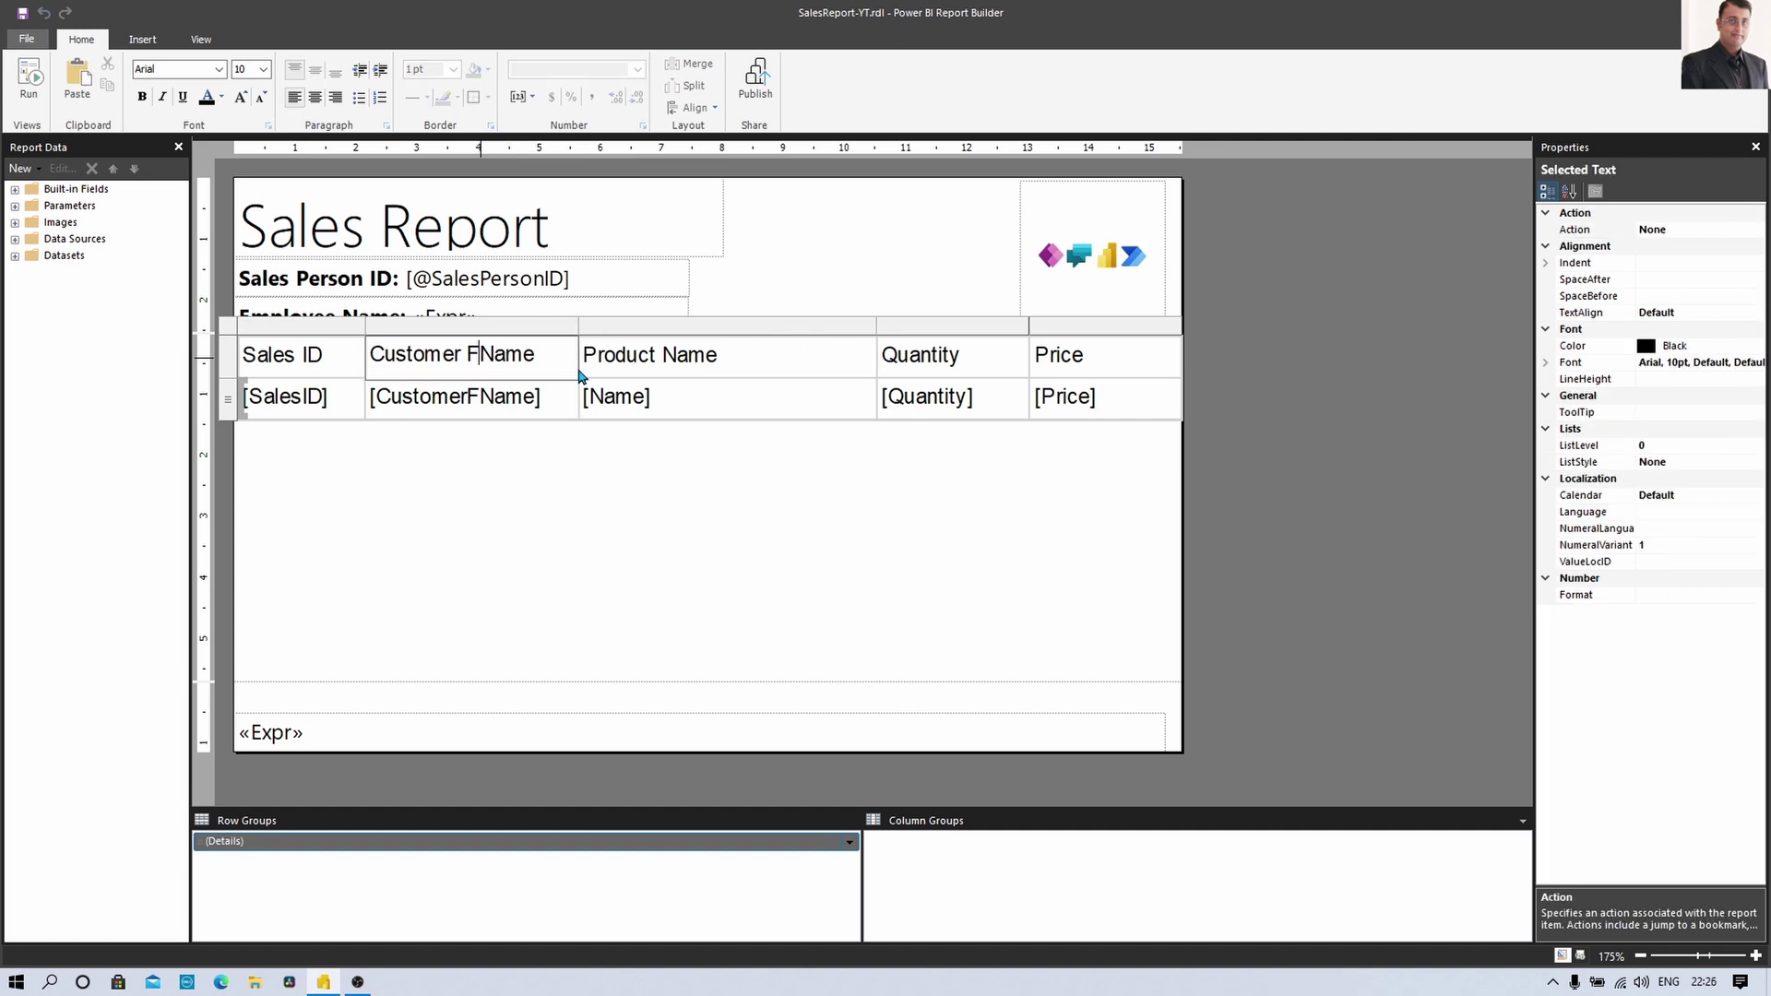
key("BackSpace")
left_click(619, 579)
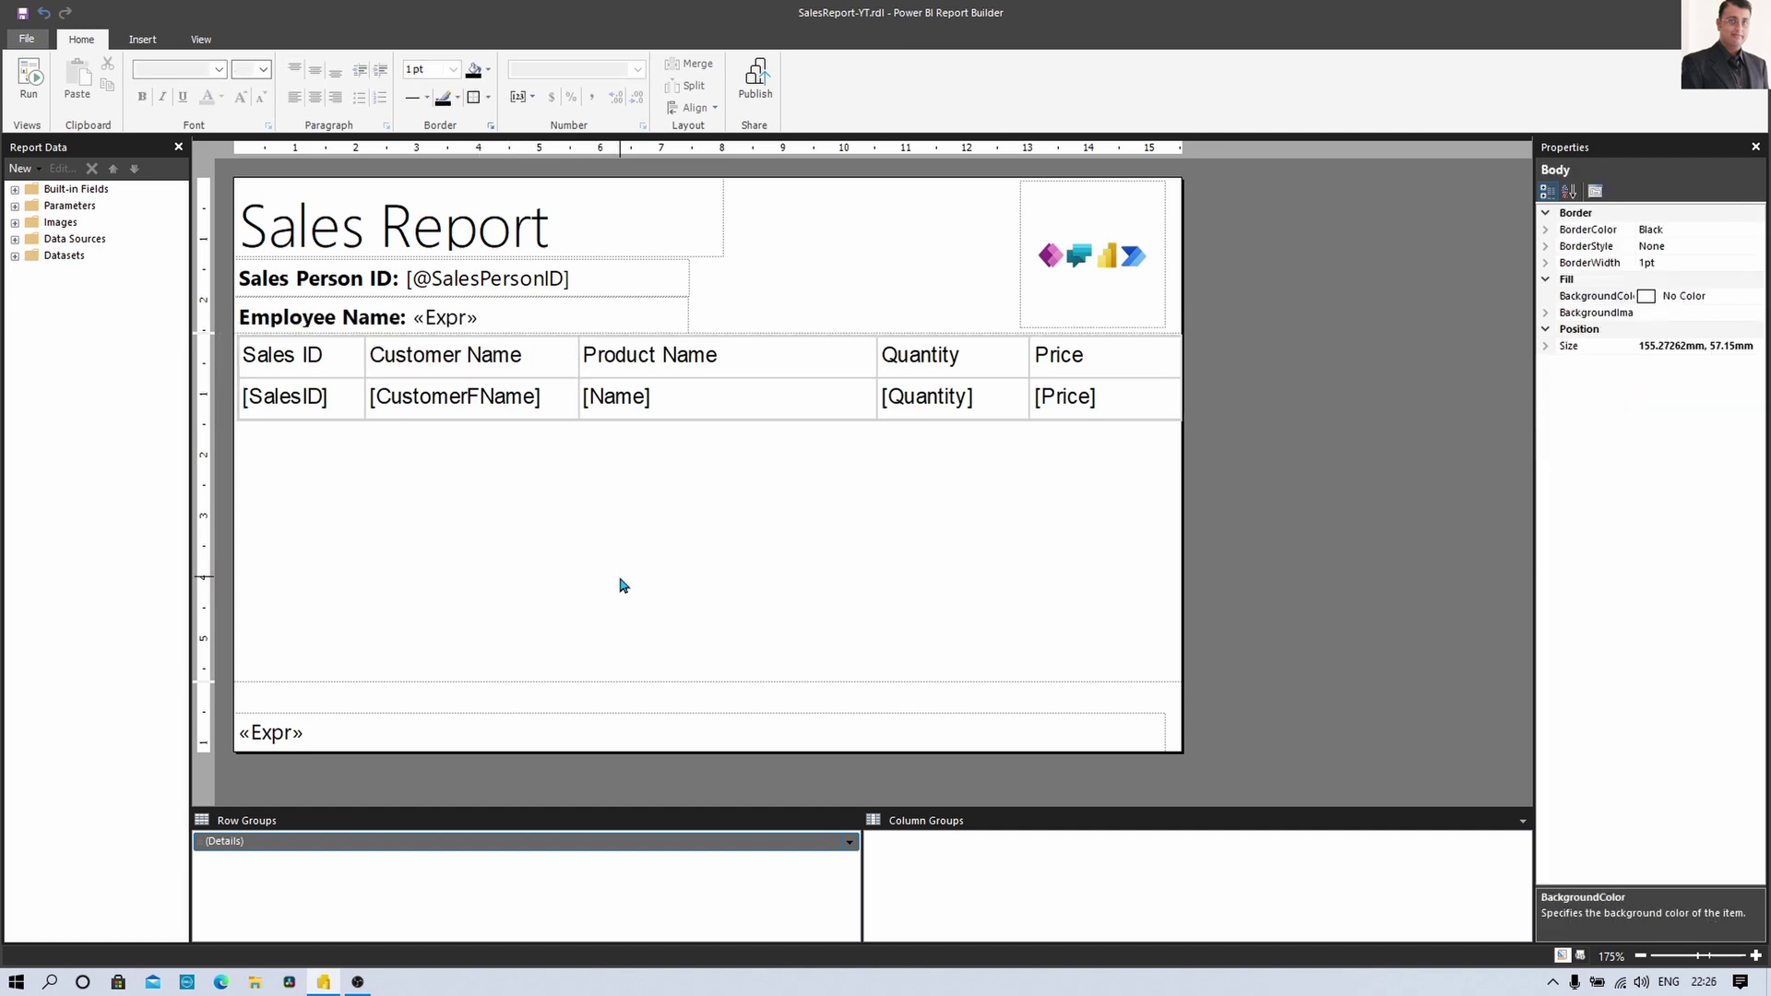
Set the text alignment of the Quantity and Price columns to Right
mouse_move(687, 393)
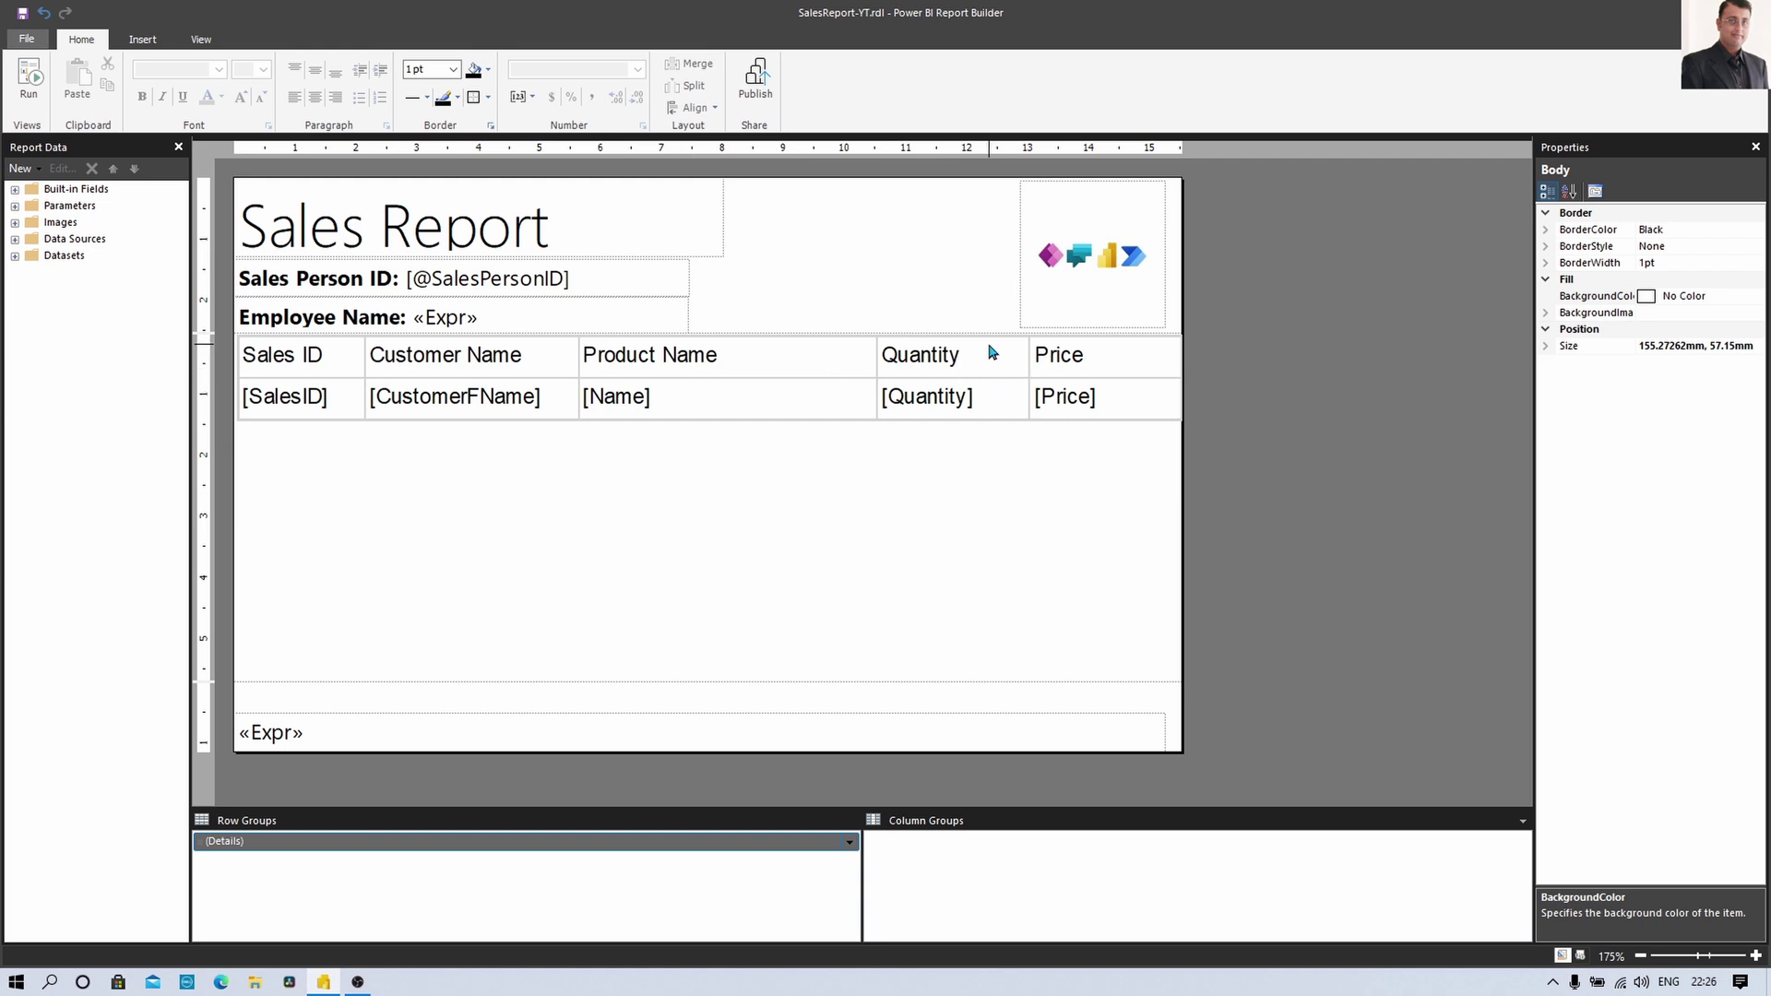
mouse_move(994, 404)
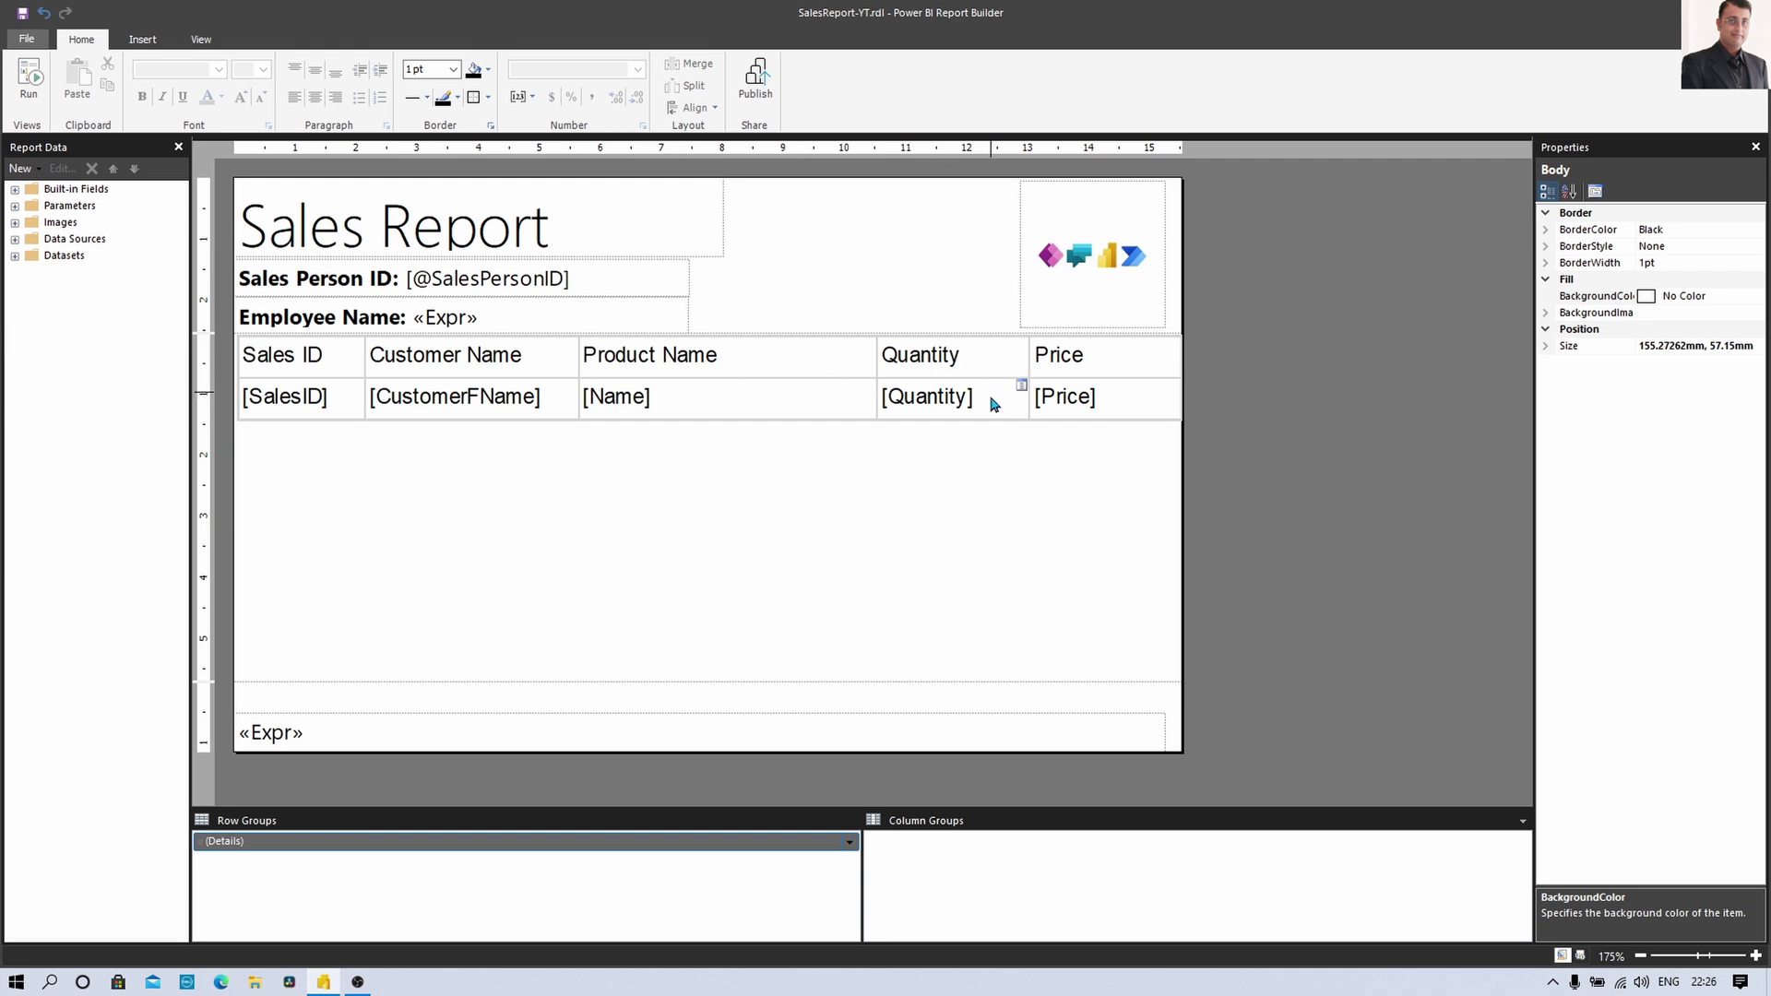
left_click(966, 355)
mouse_move(976, 396)
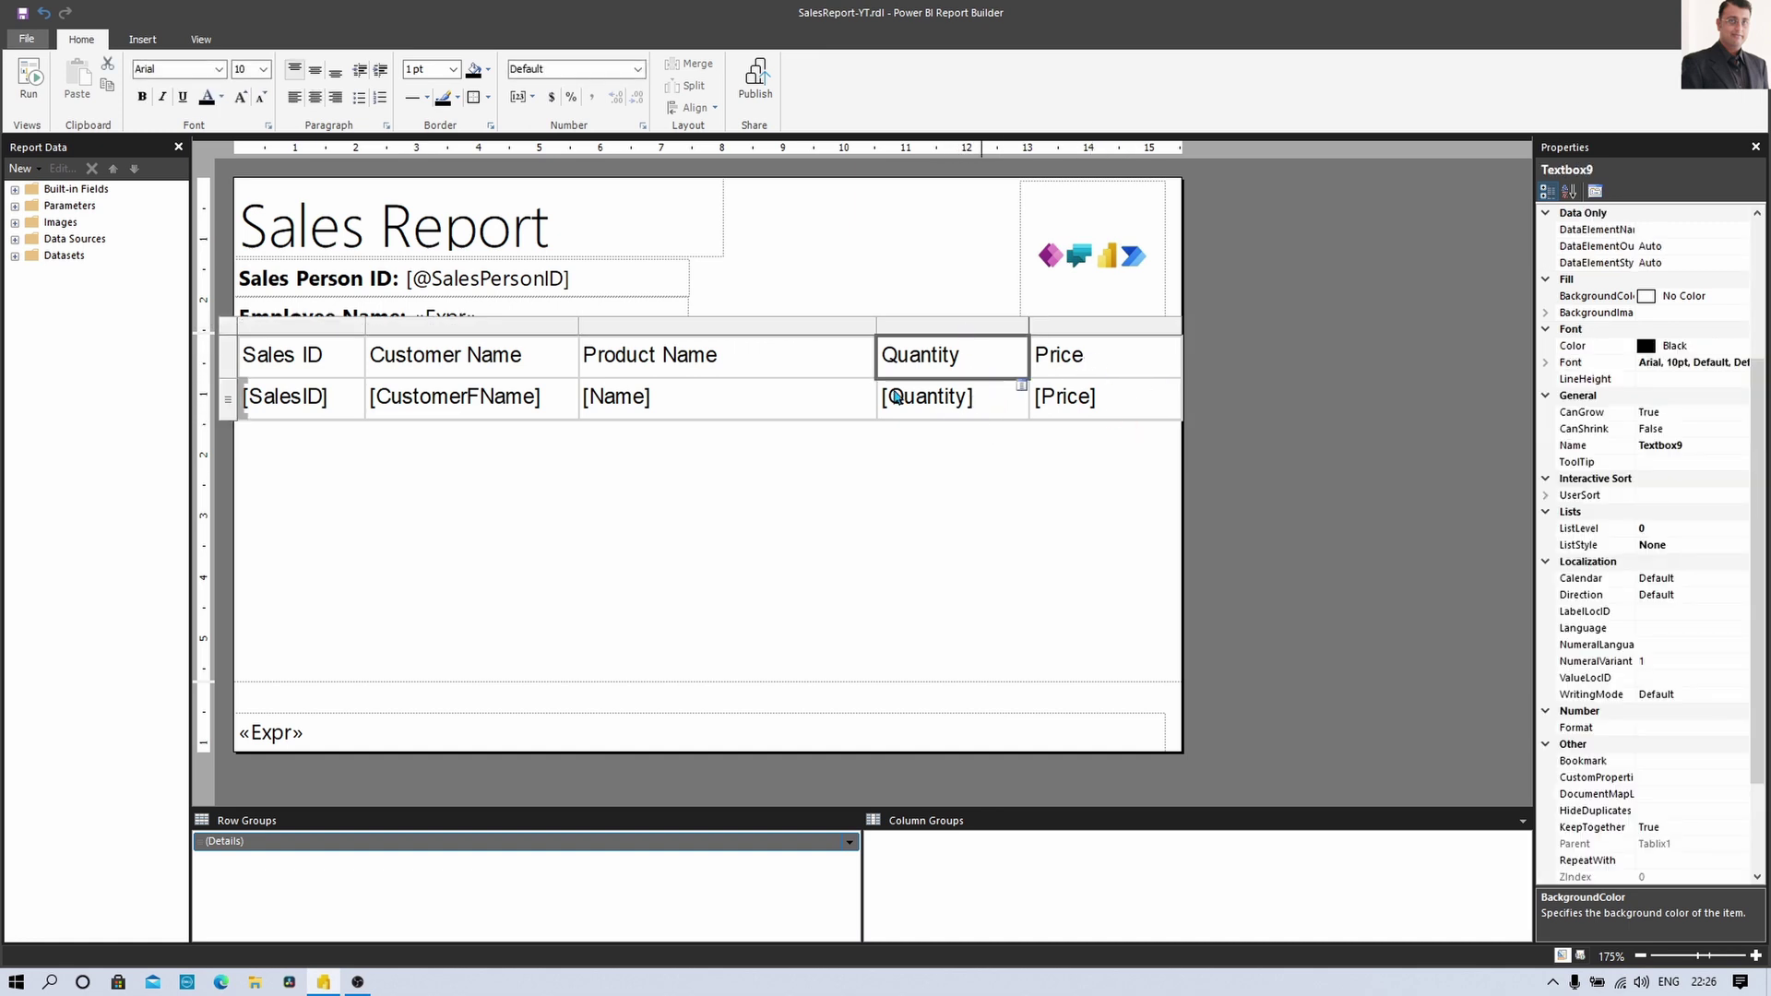
left_click(948, 328)
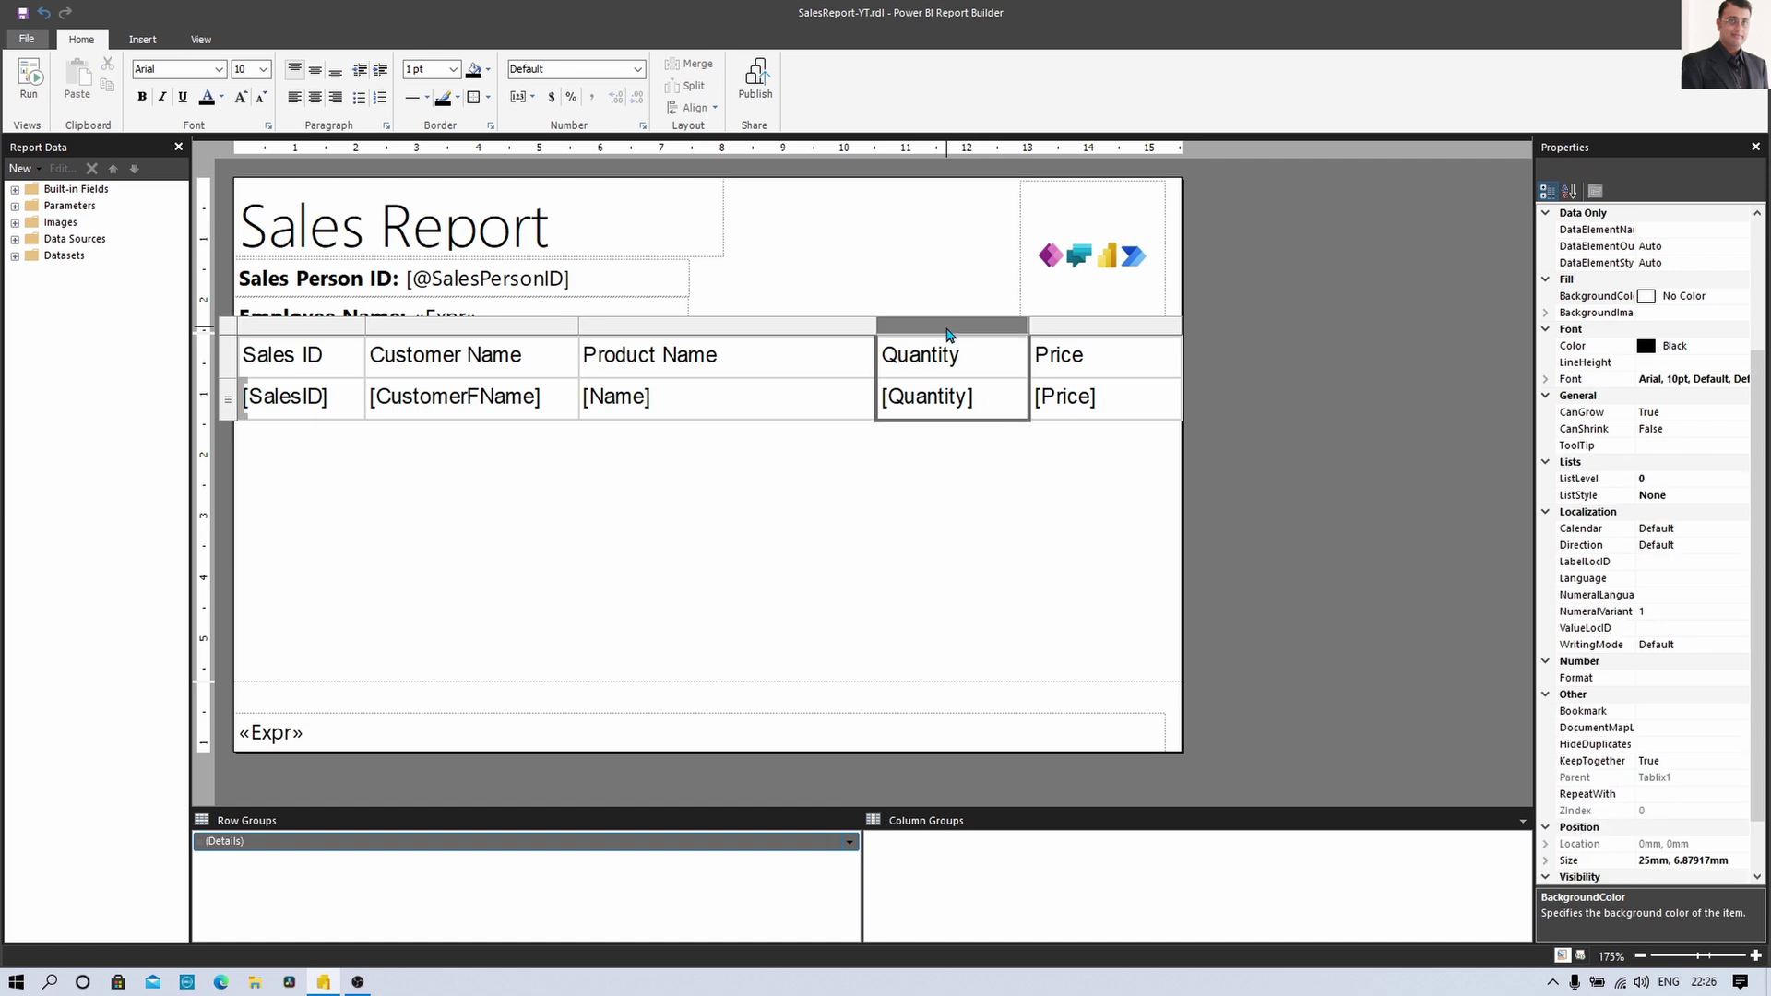
left_click(1108, 327, "shift")
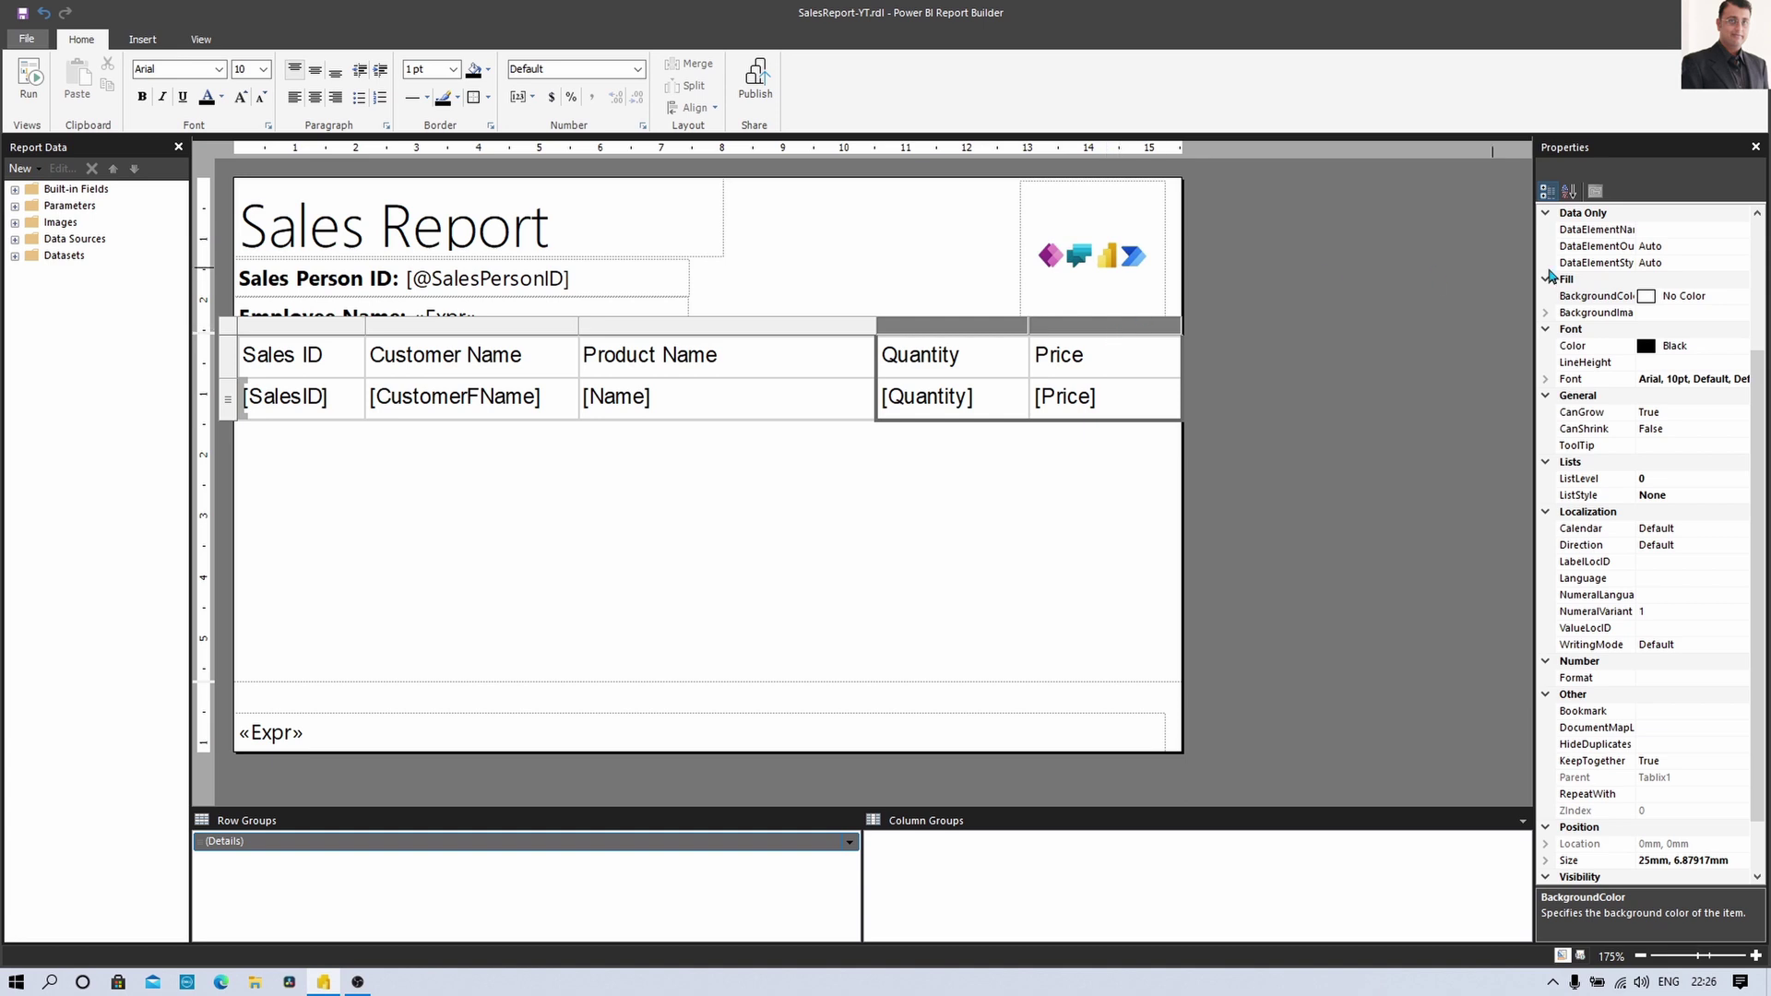
scroll(1664, 385, "up", 4)
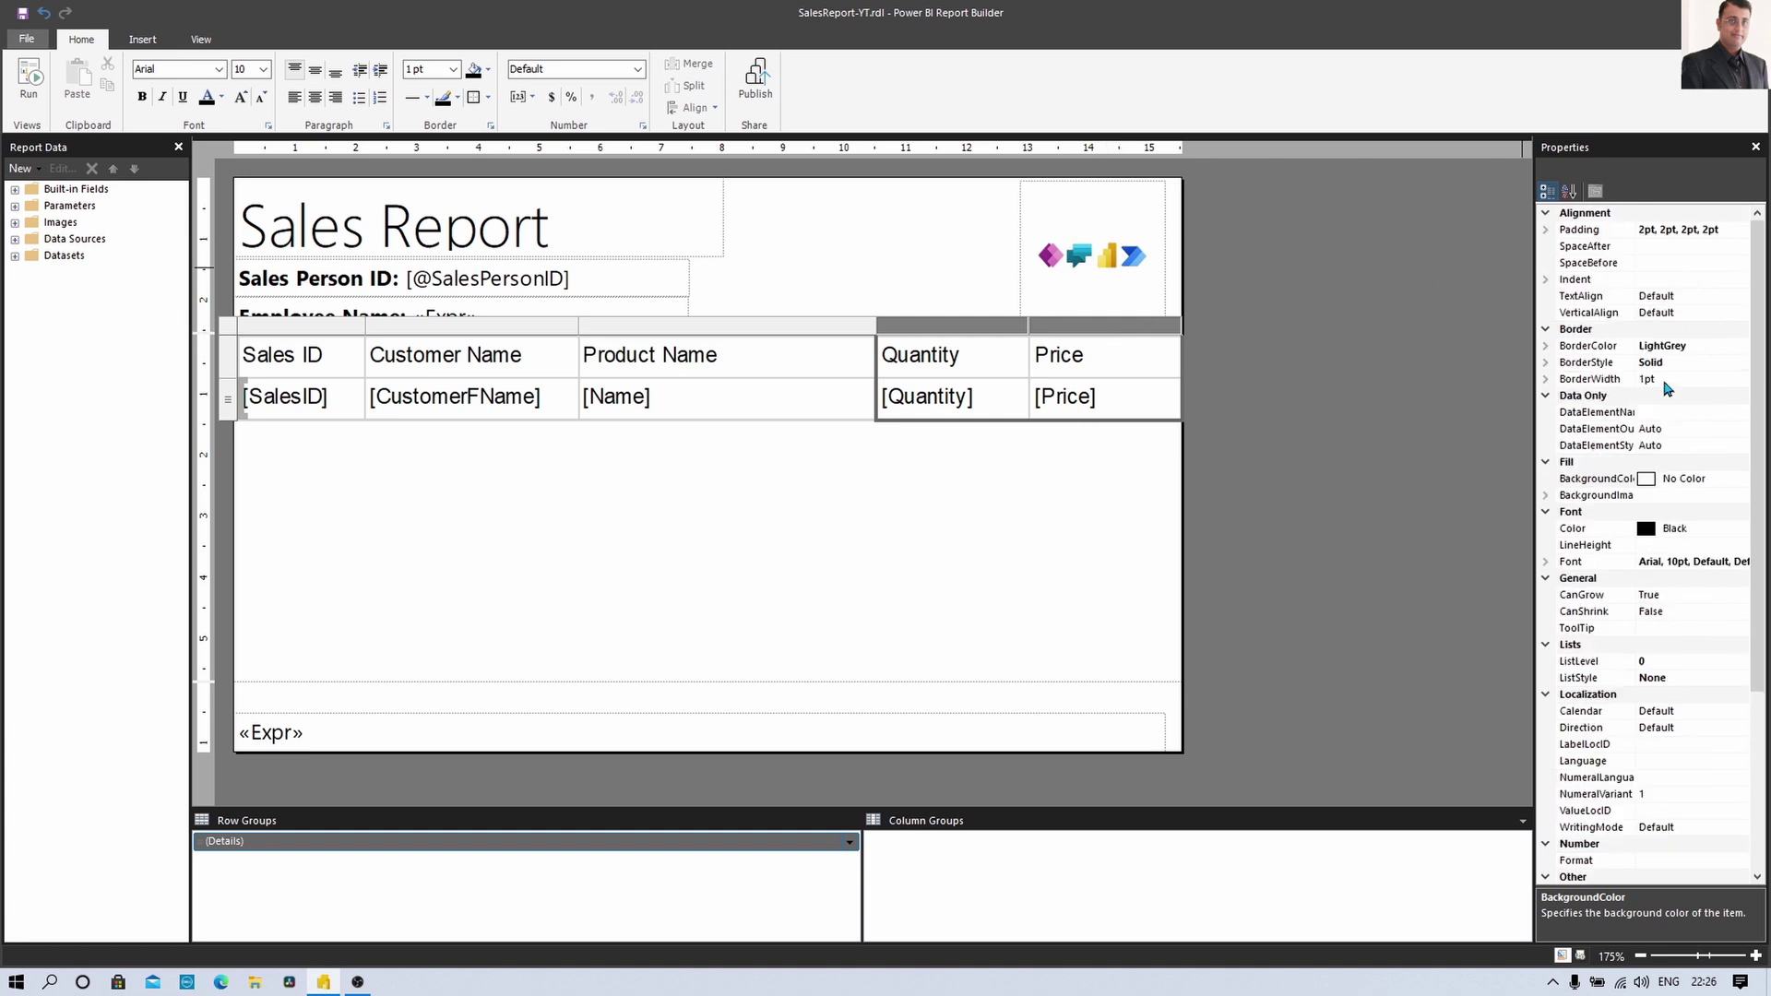
left_click(1693, 297)
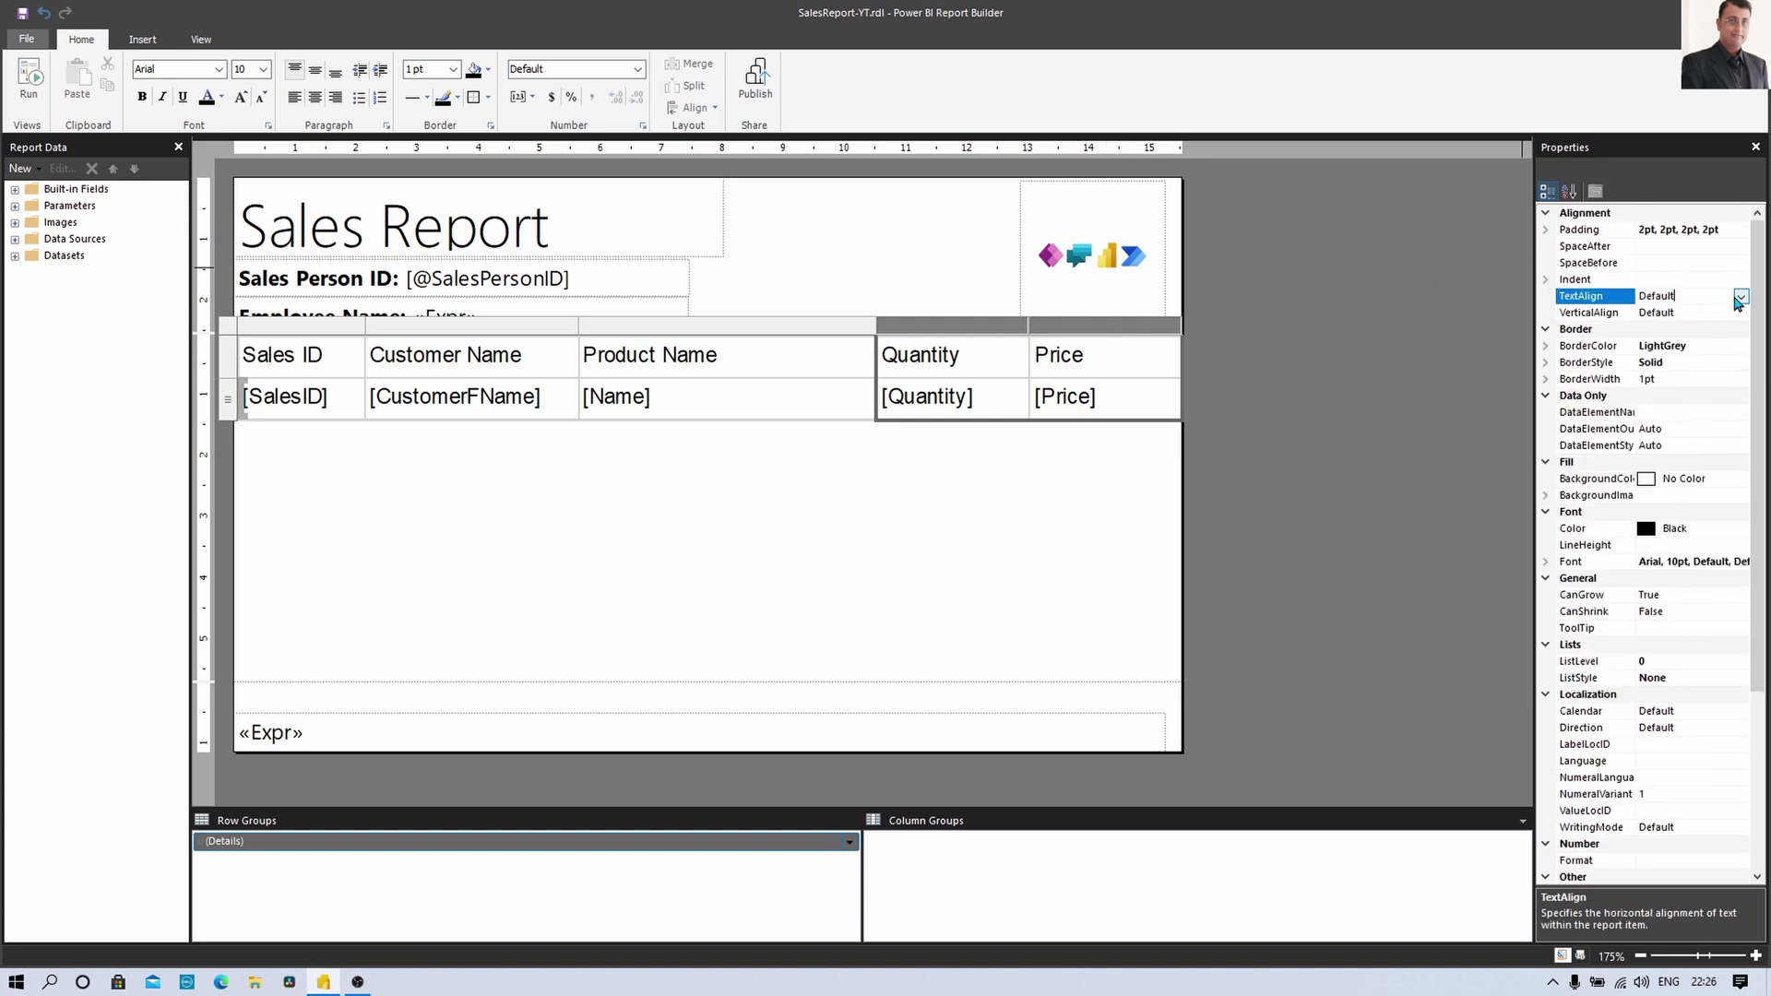
left_click(1740, 297)
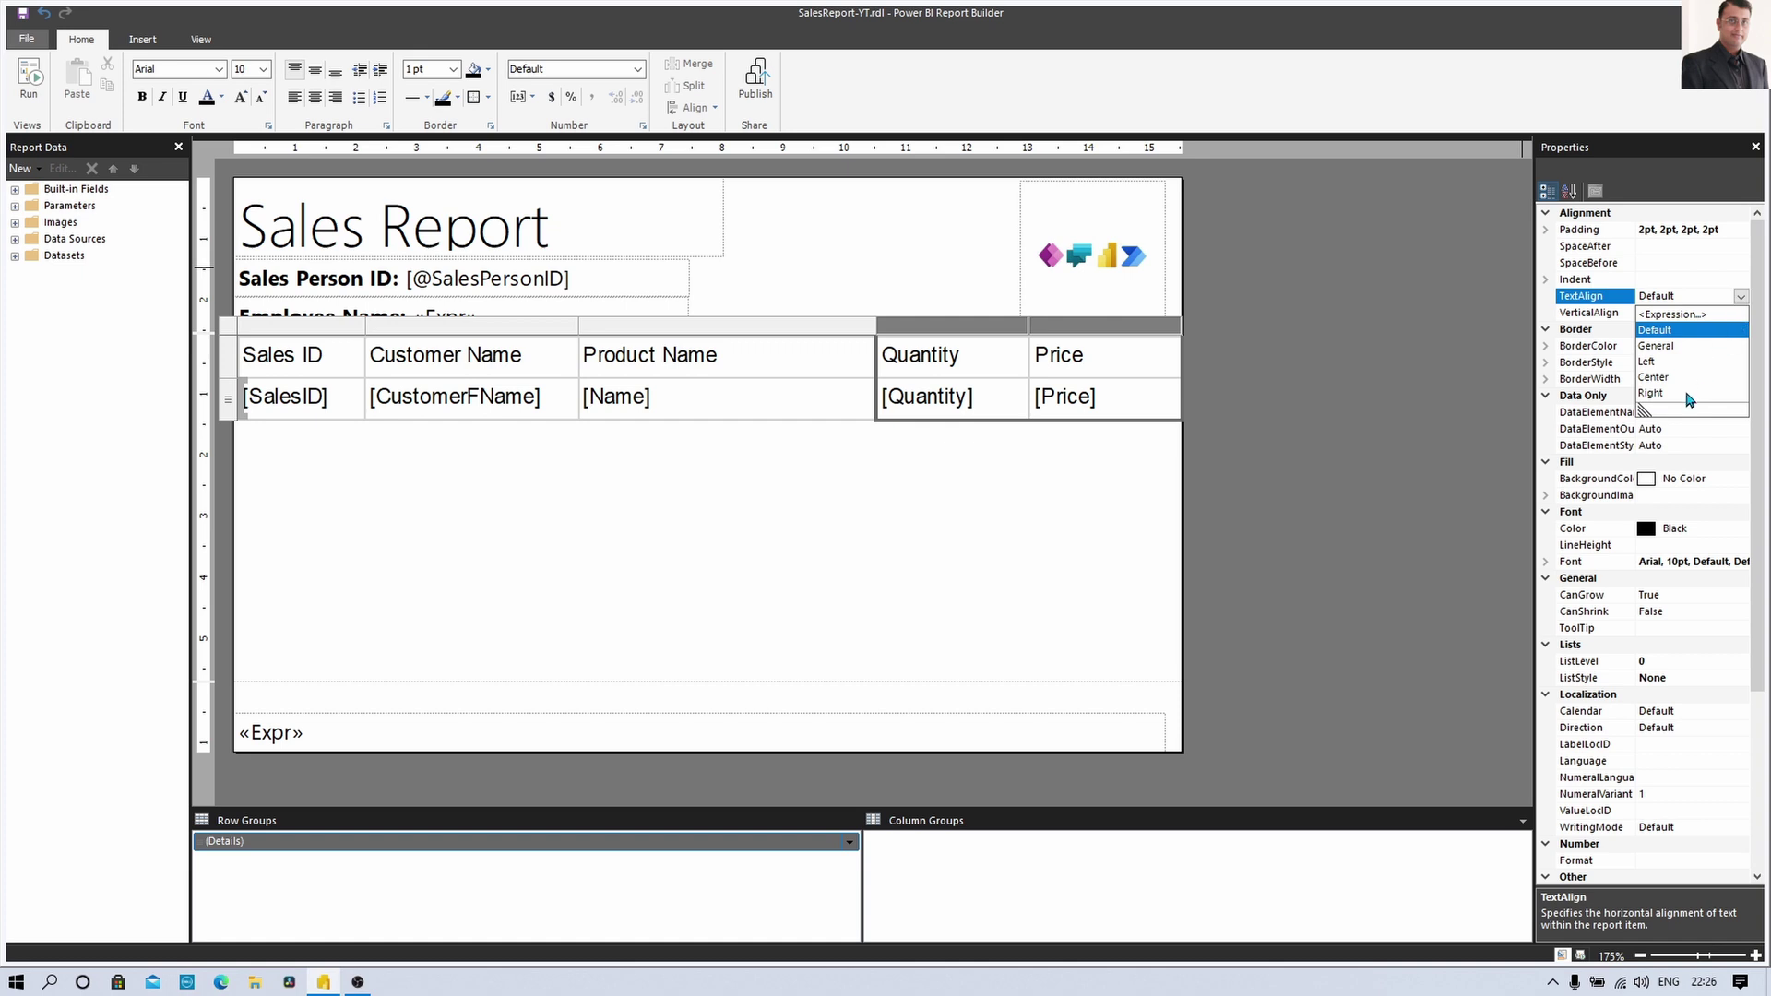
left_click(1650, 393)
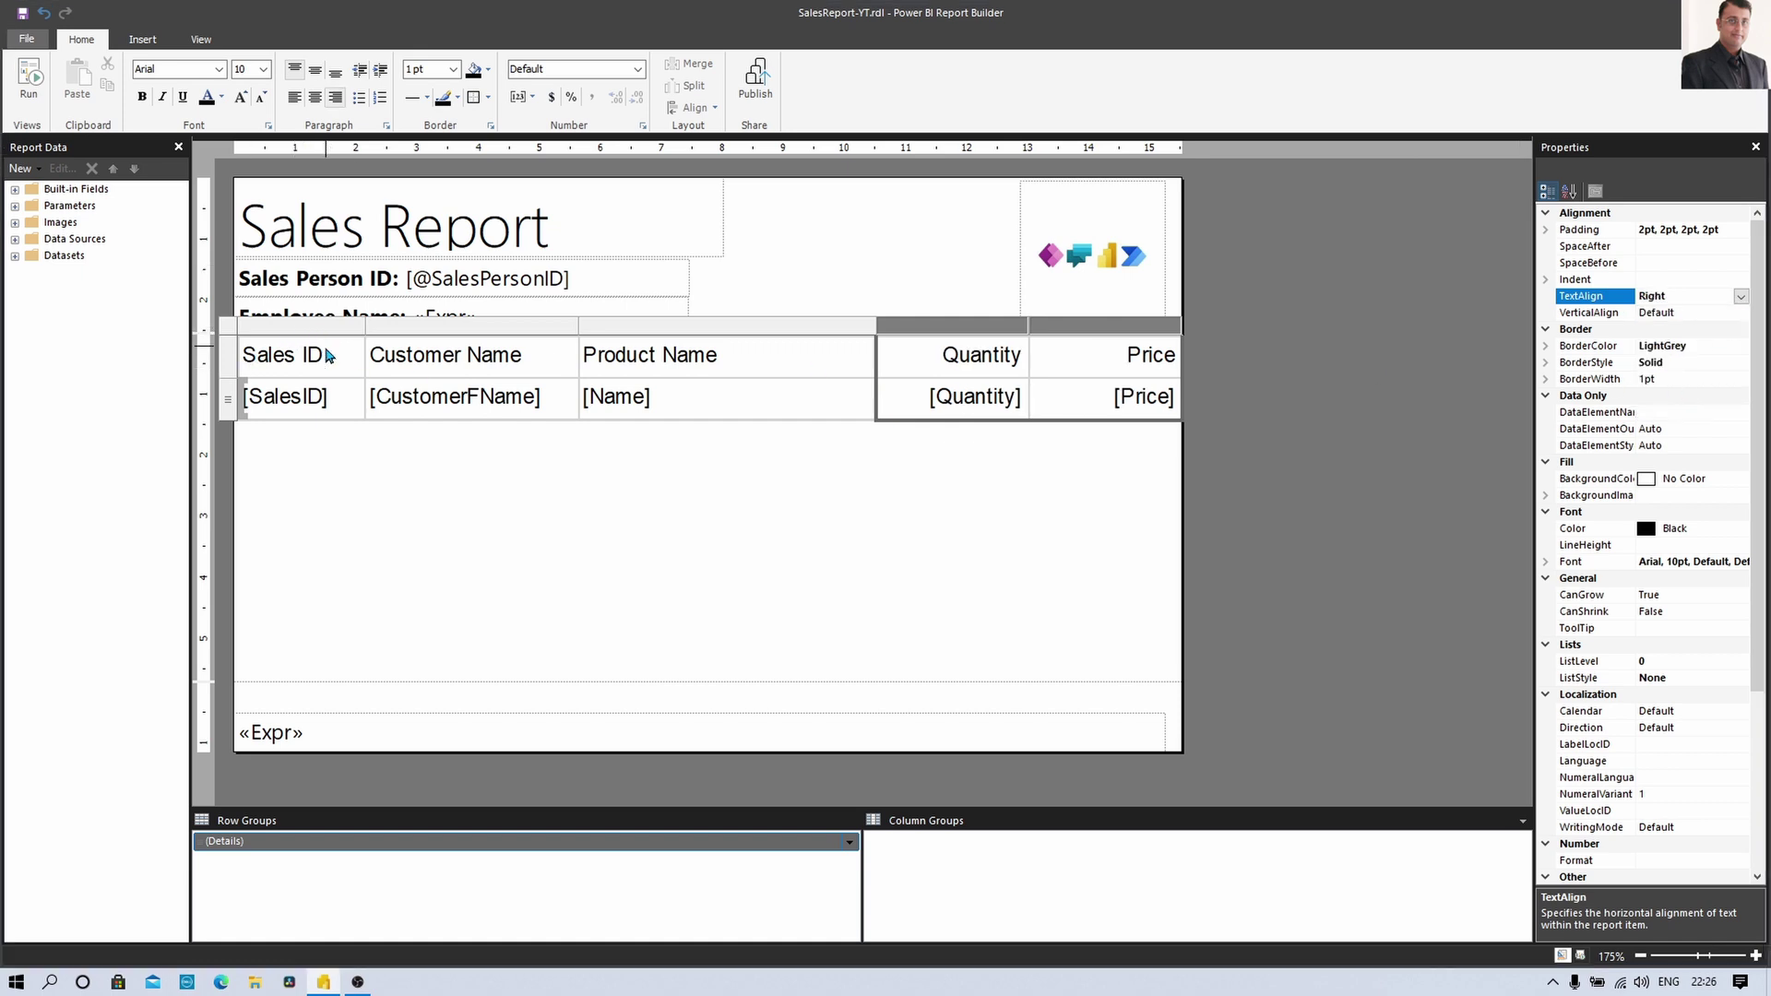
Make the table's heading row bold and set its background color to Blue
left_click(230, 364)
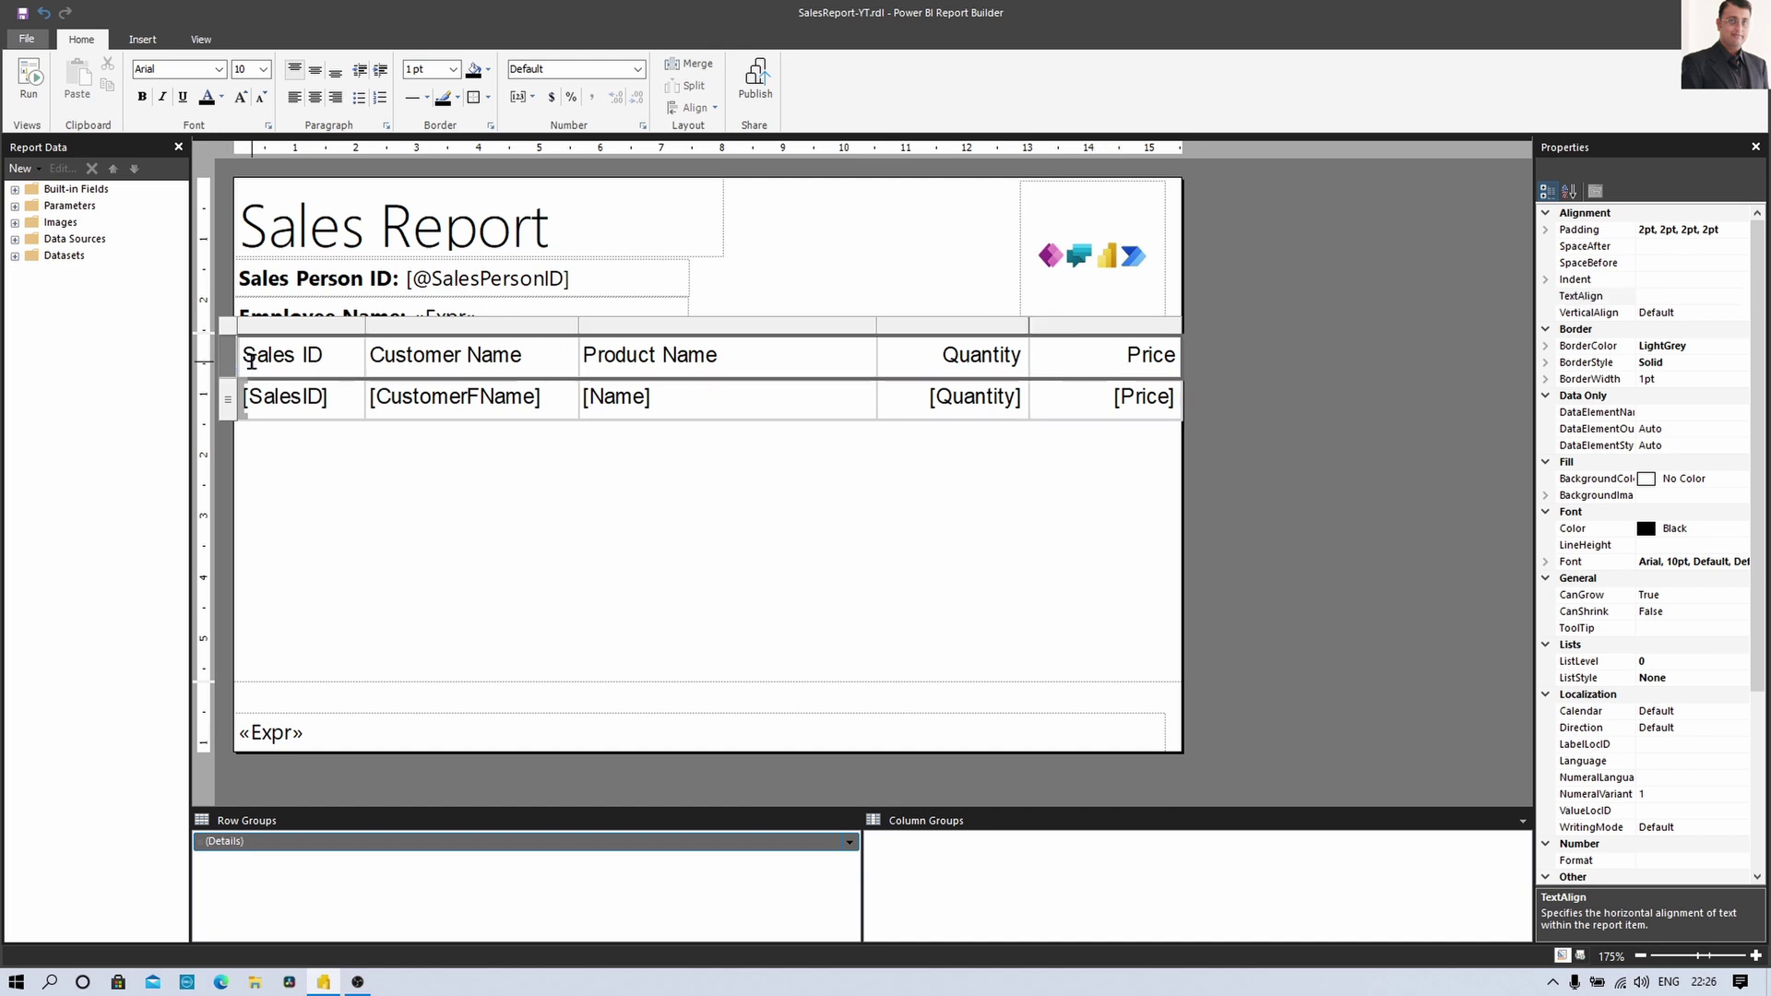
left_click(143, 98)
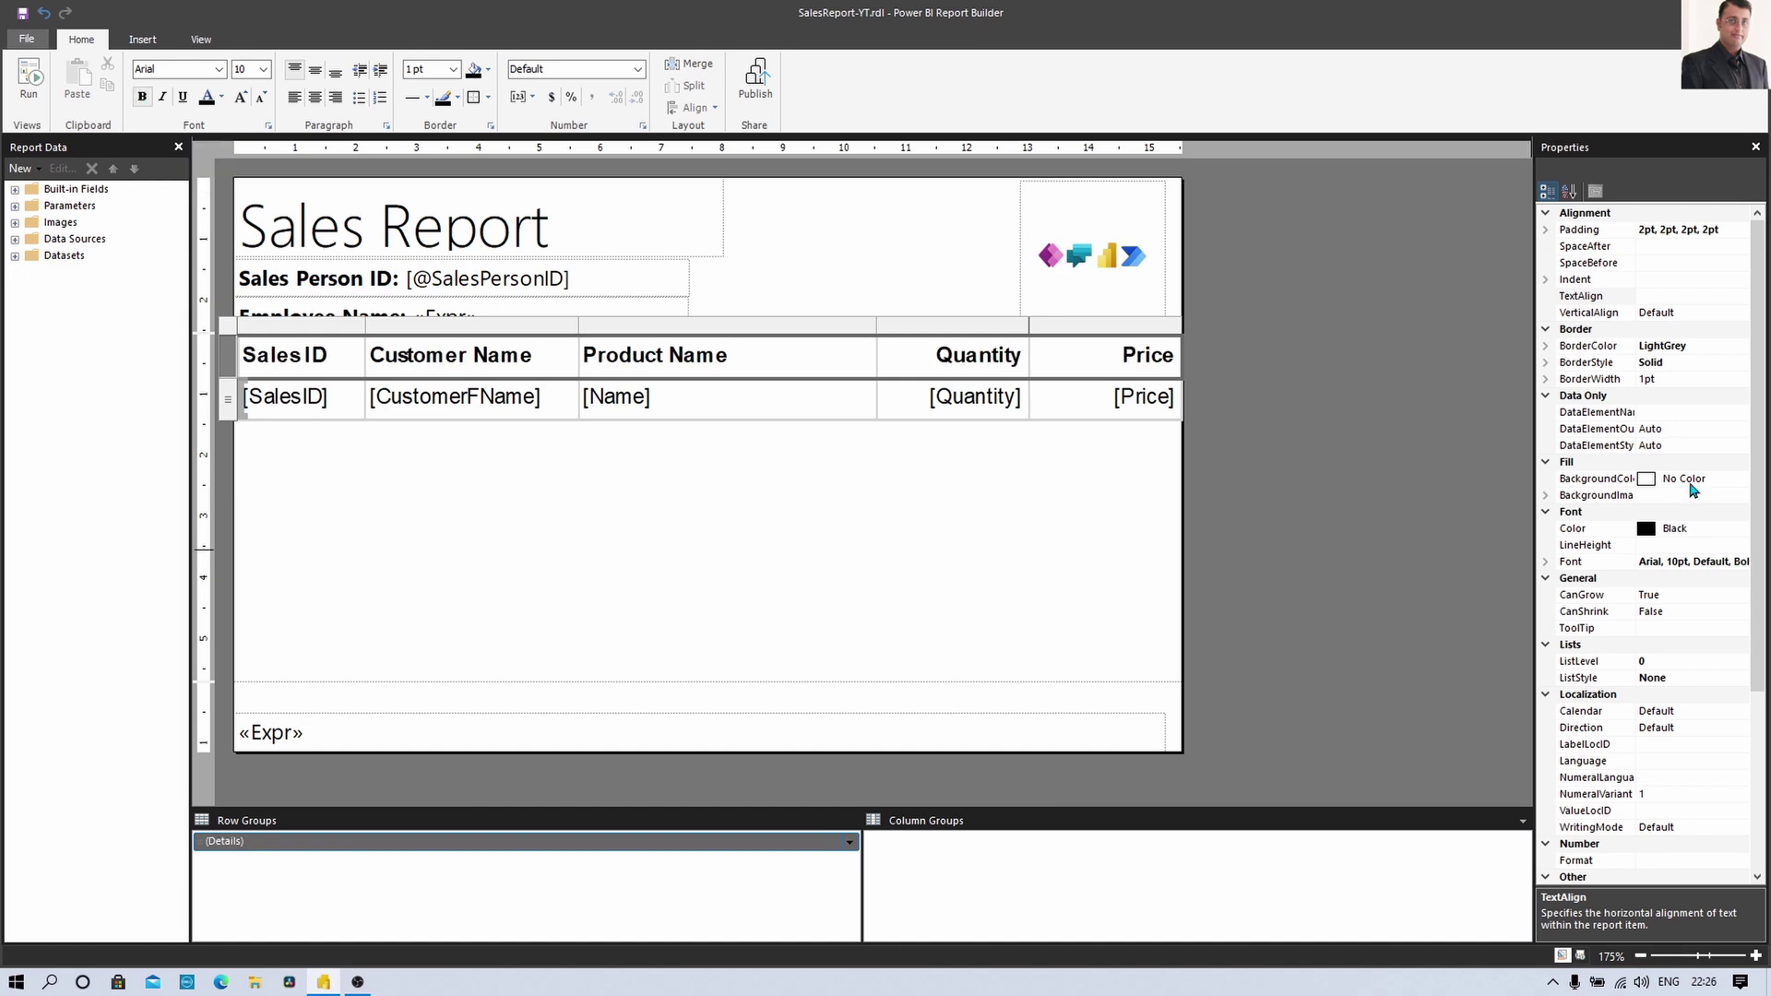
left_click(1674, 482)
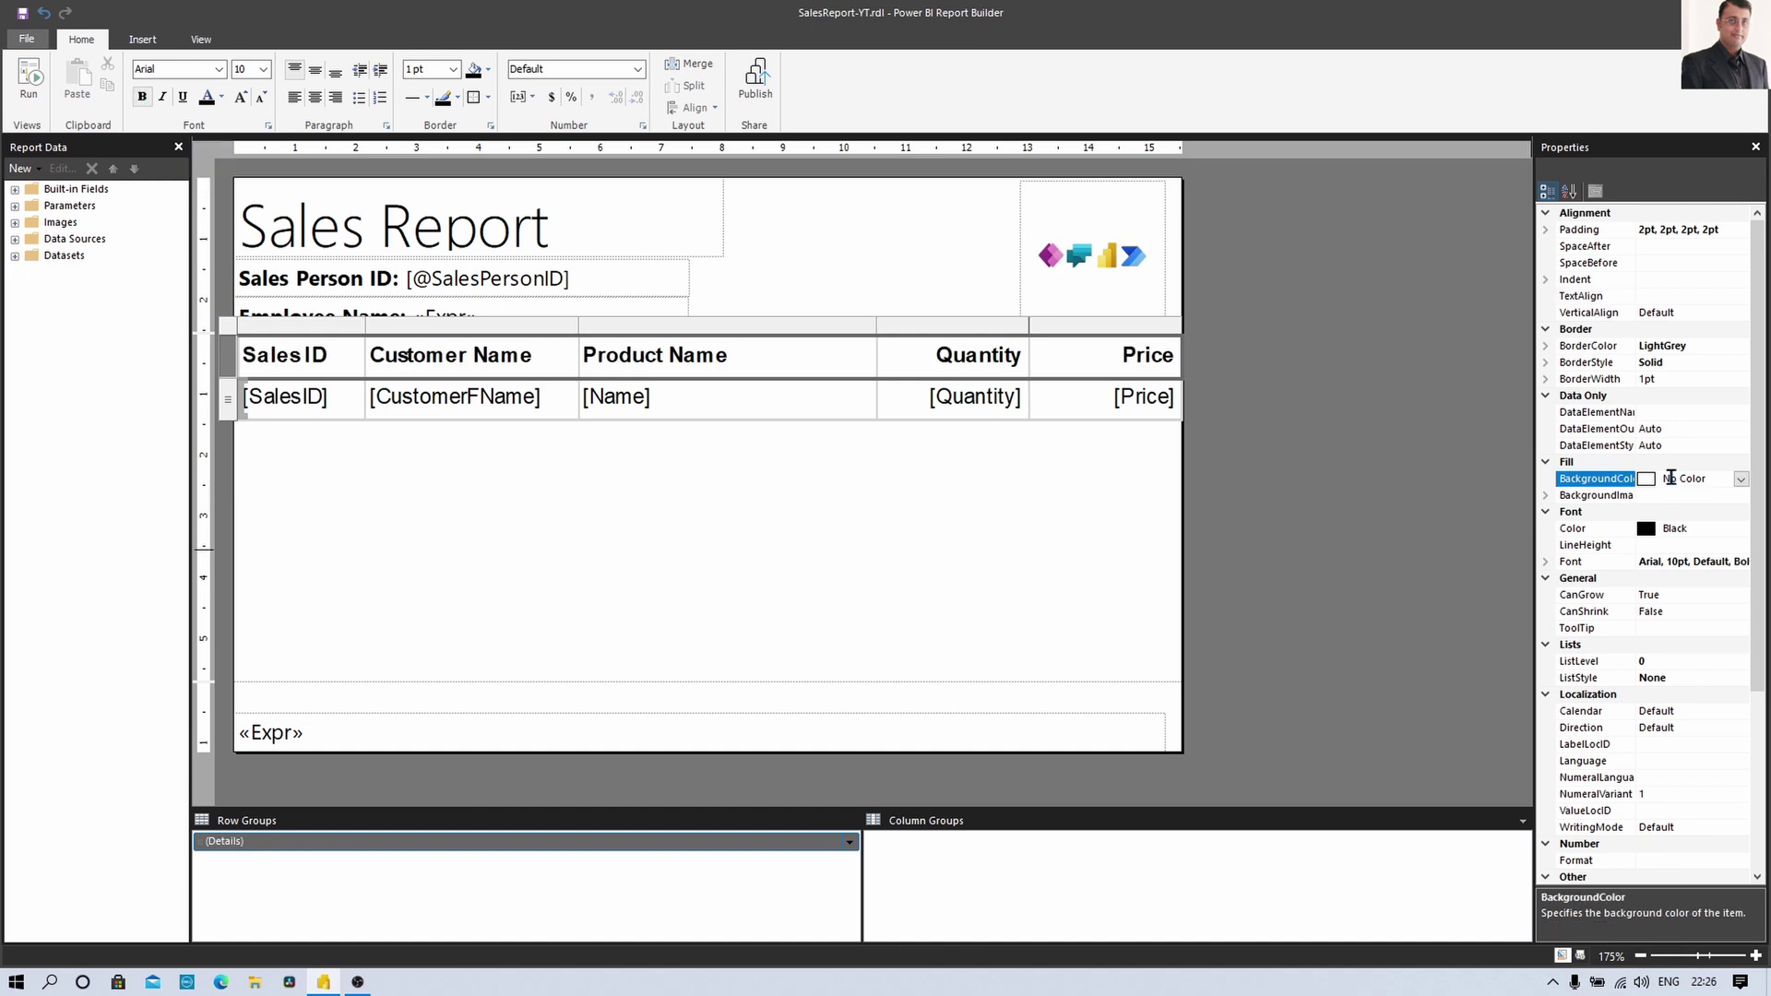
left_click(1740, 480)
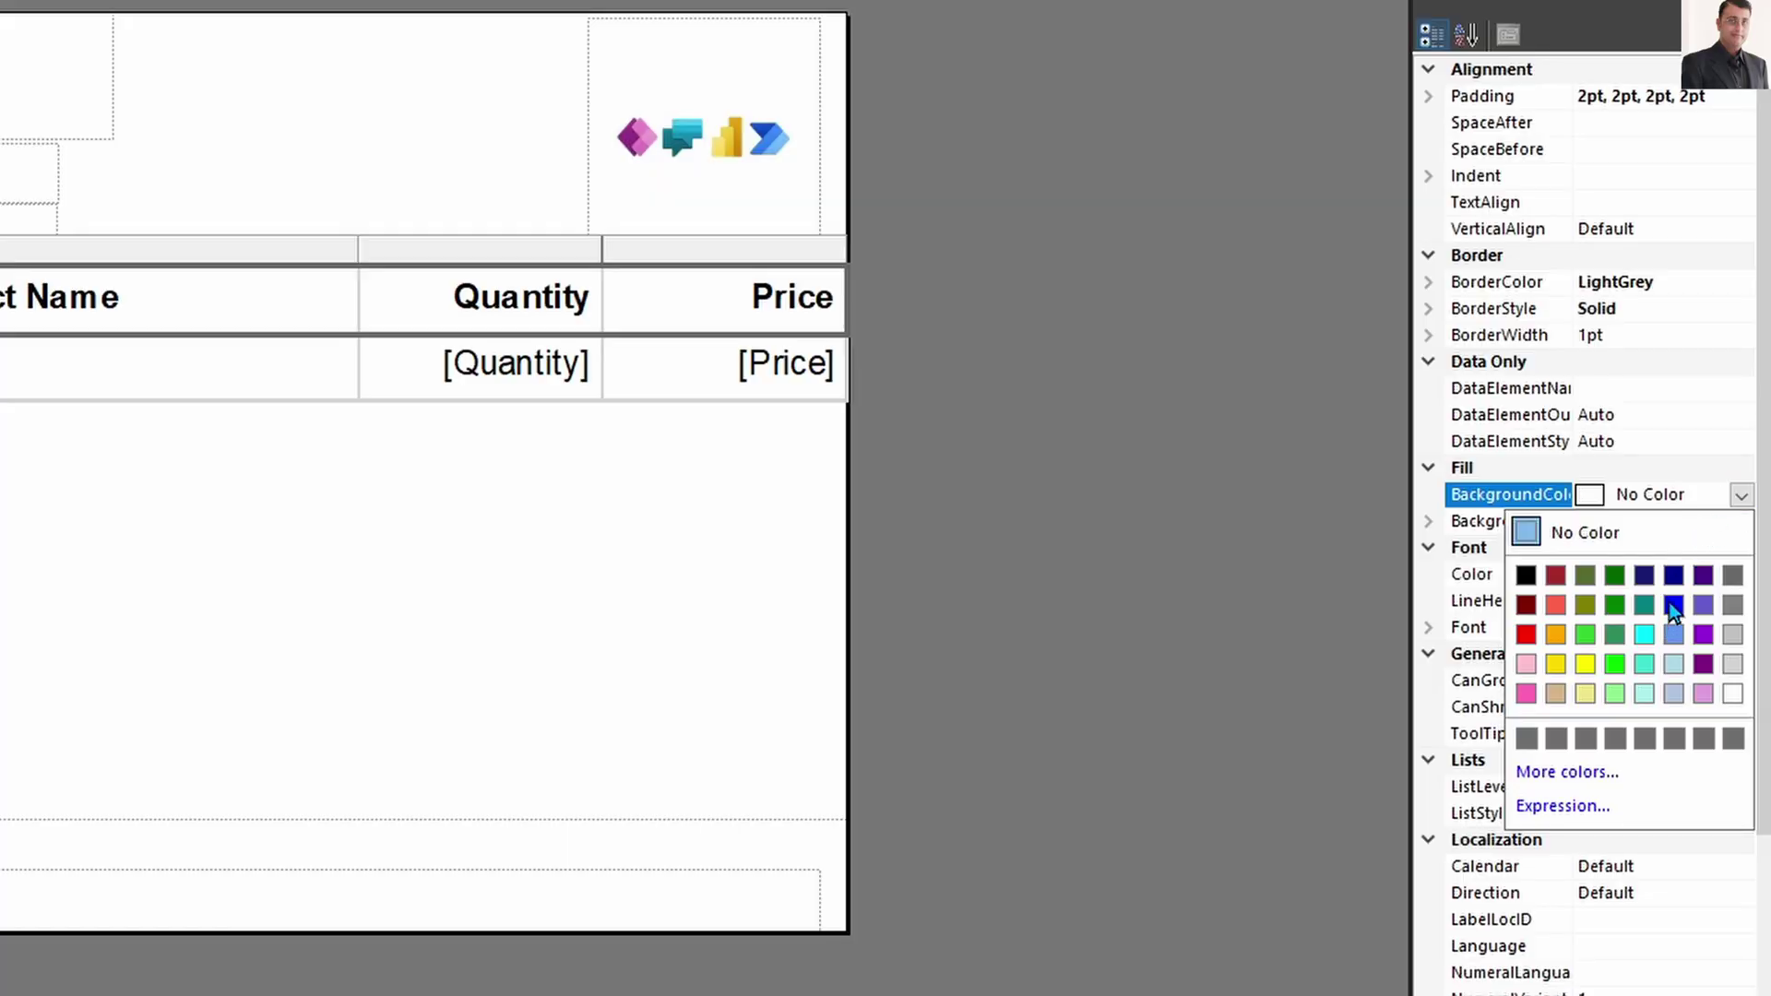
left_click(1671, 604)
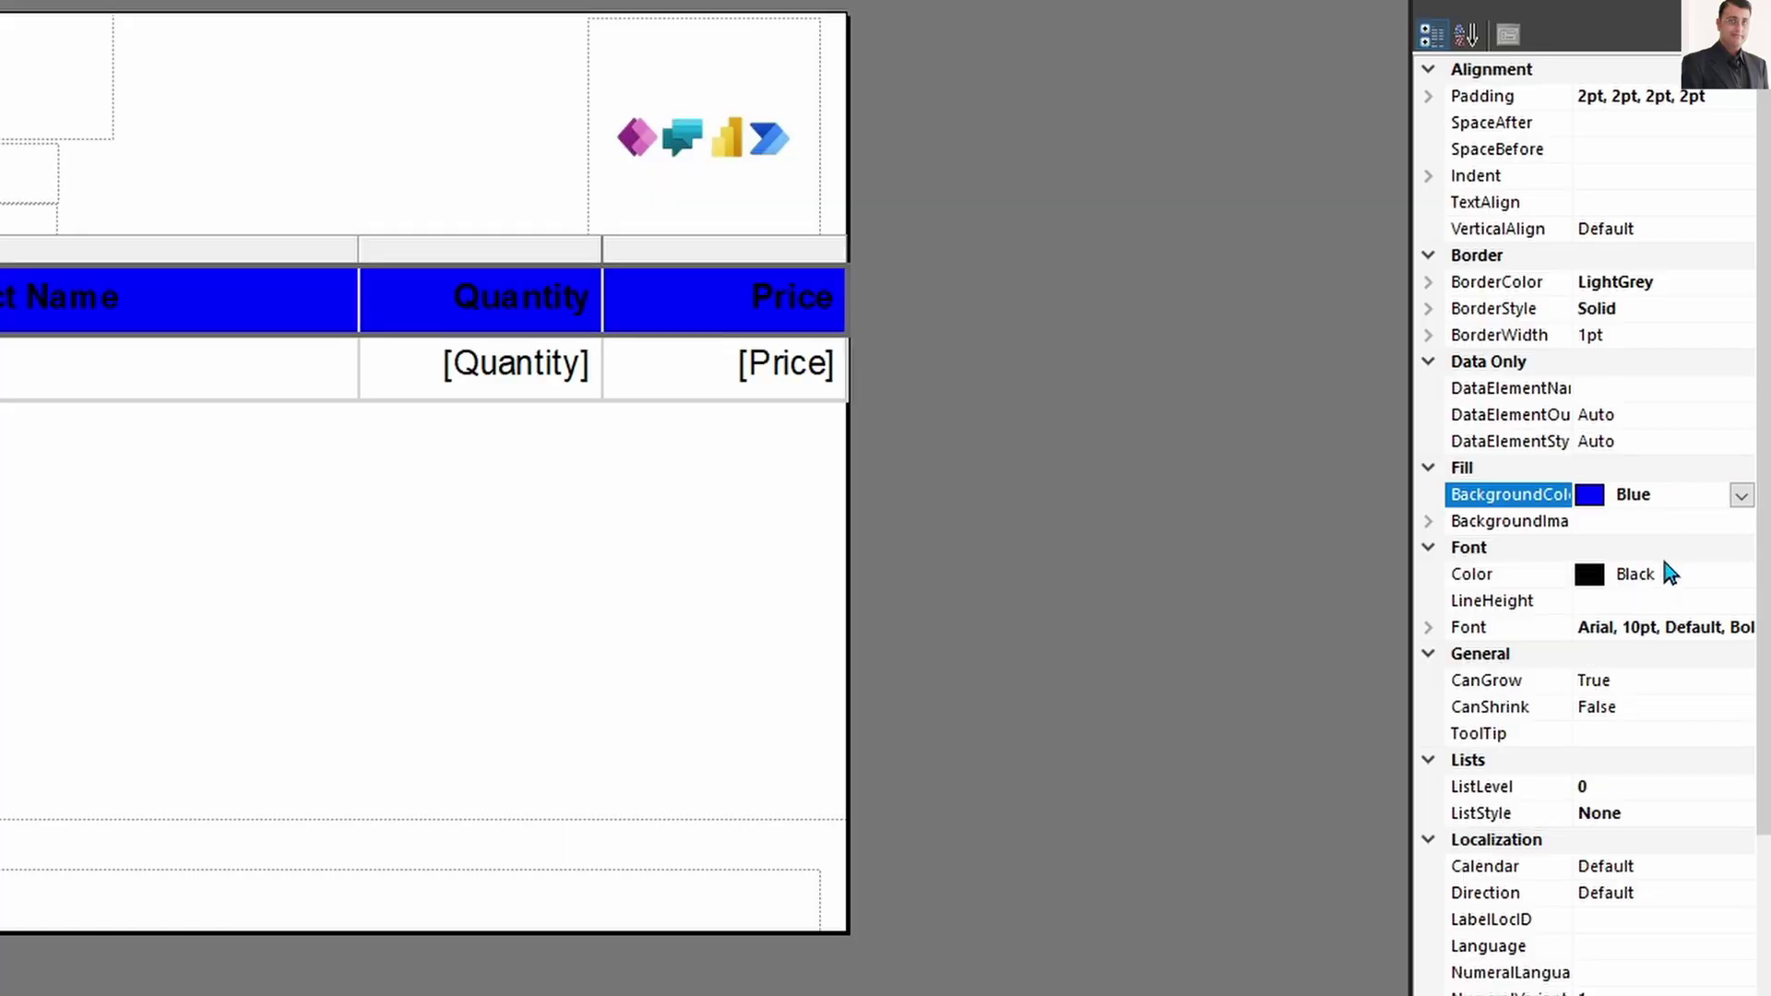
Set the font color of the table's heading row to White
left_click(1638, 574)
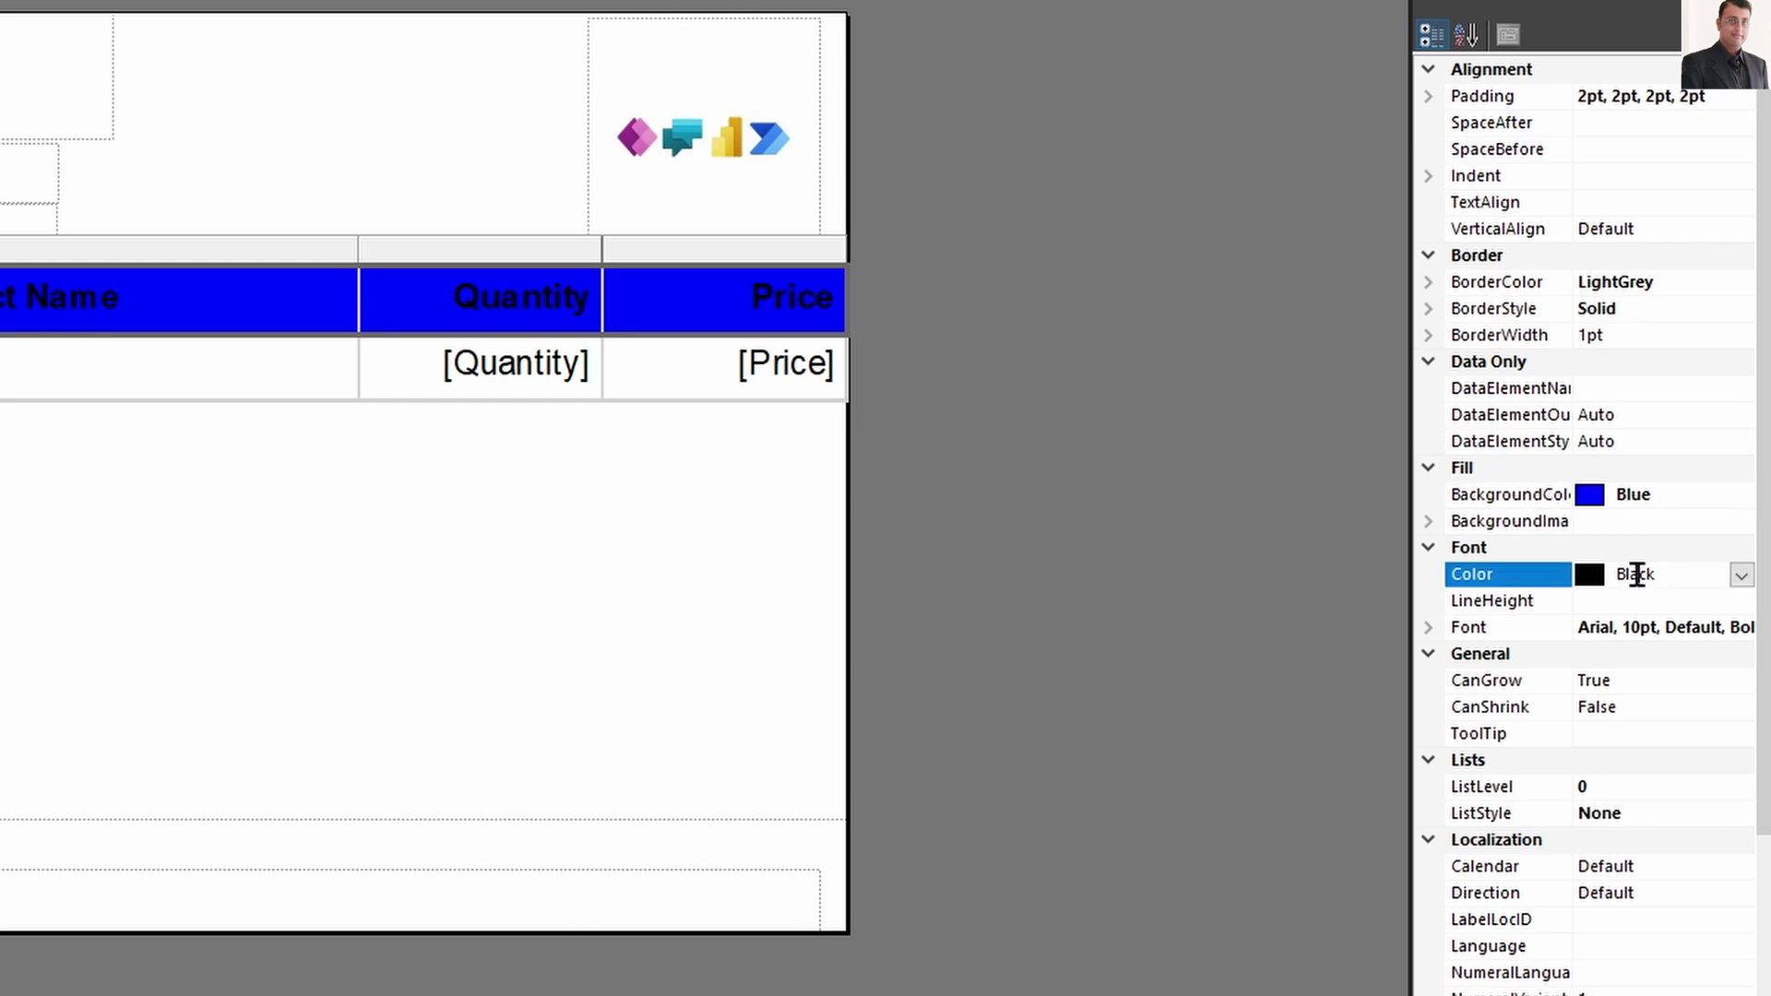
left_click(1741, 575)
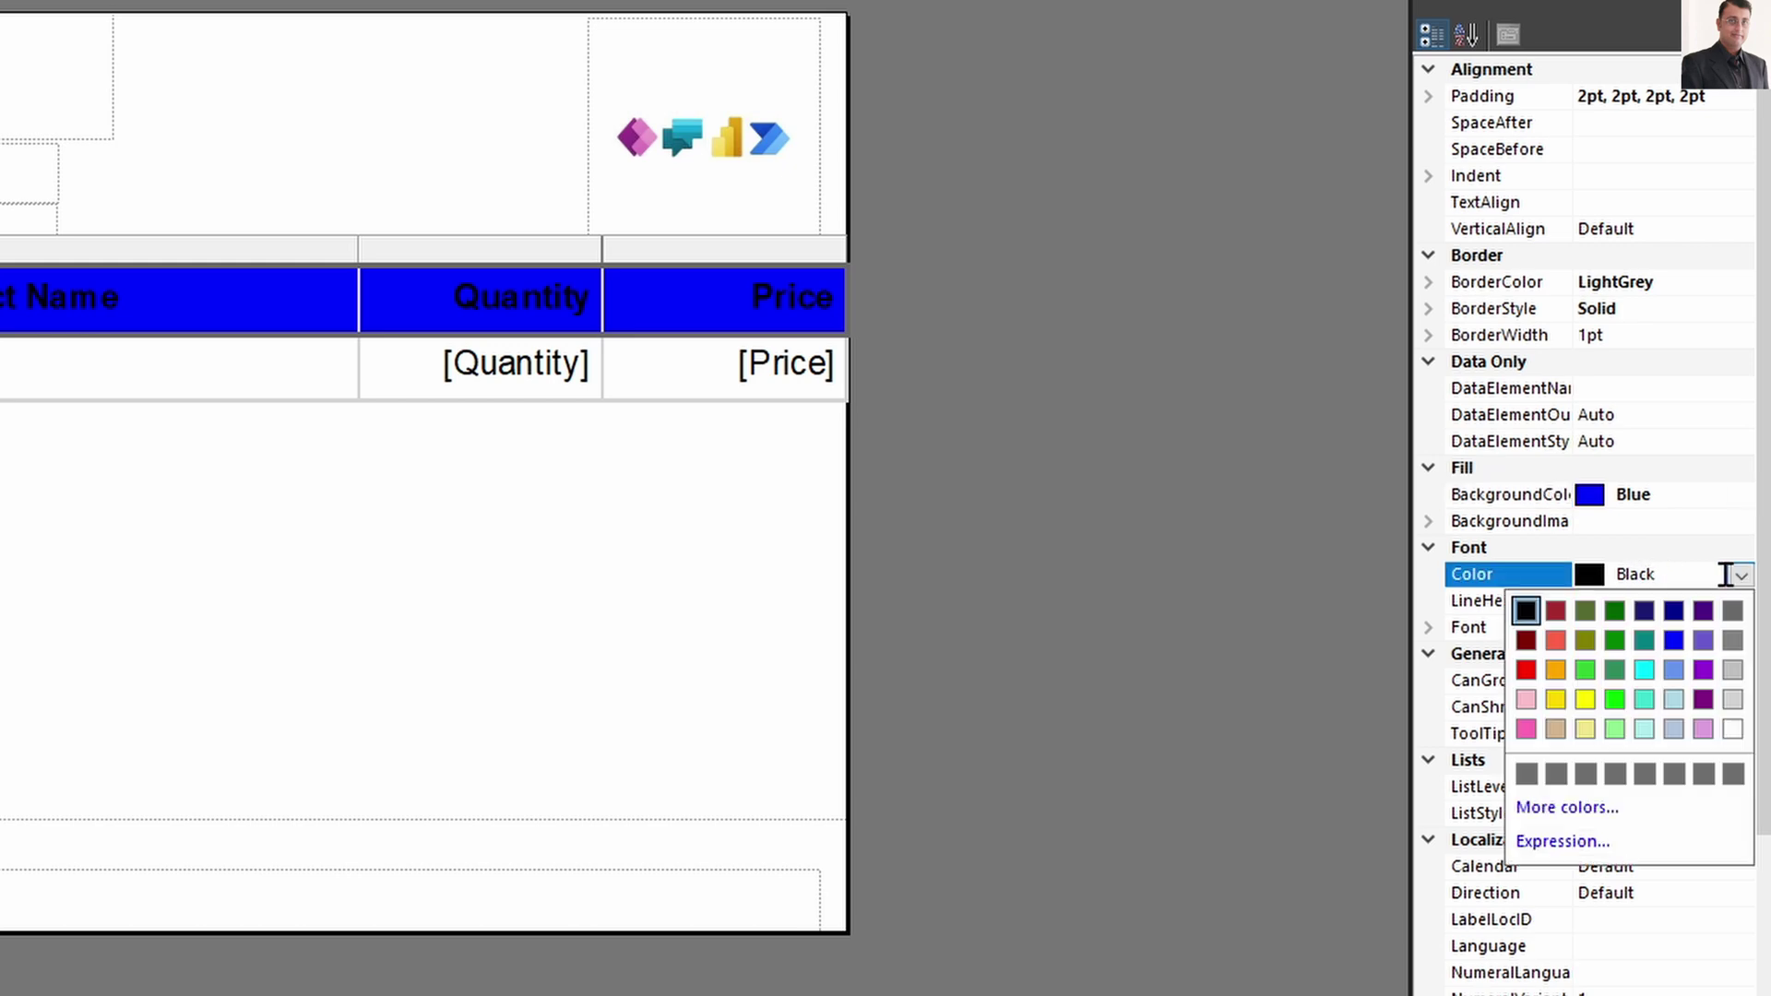
left_click(1736, 731)
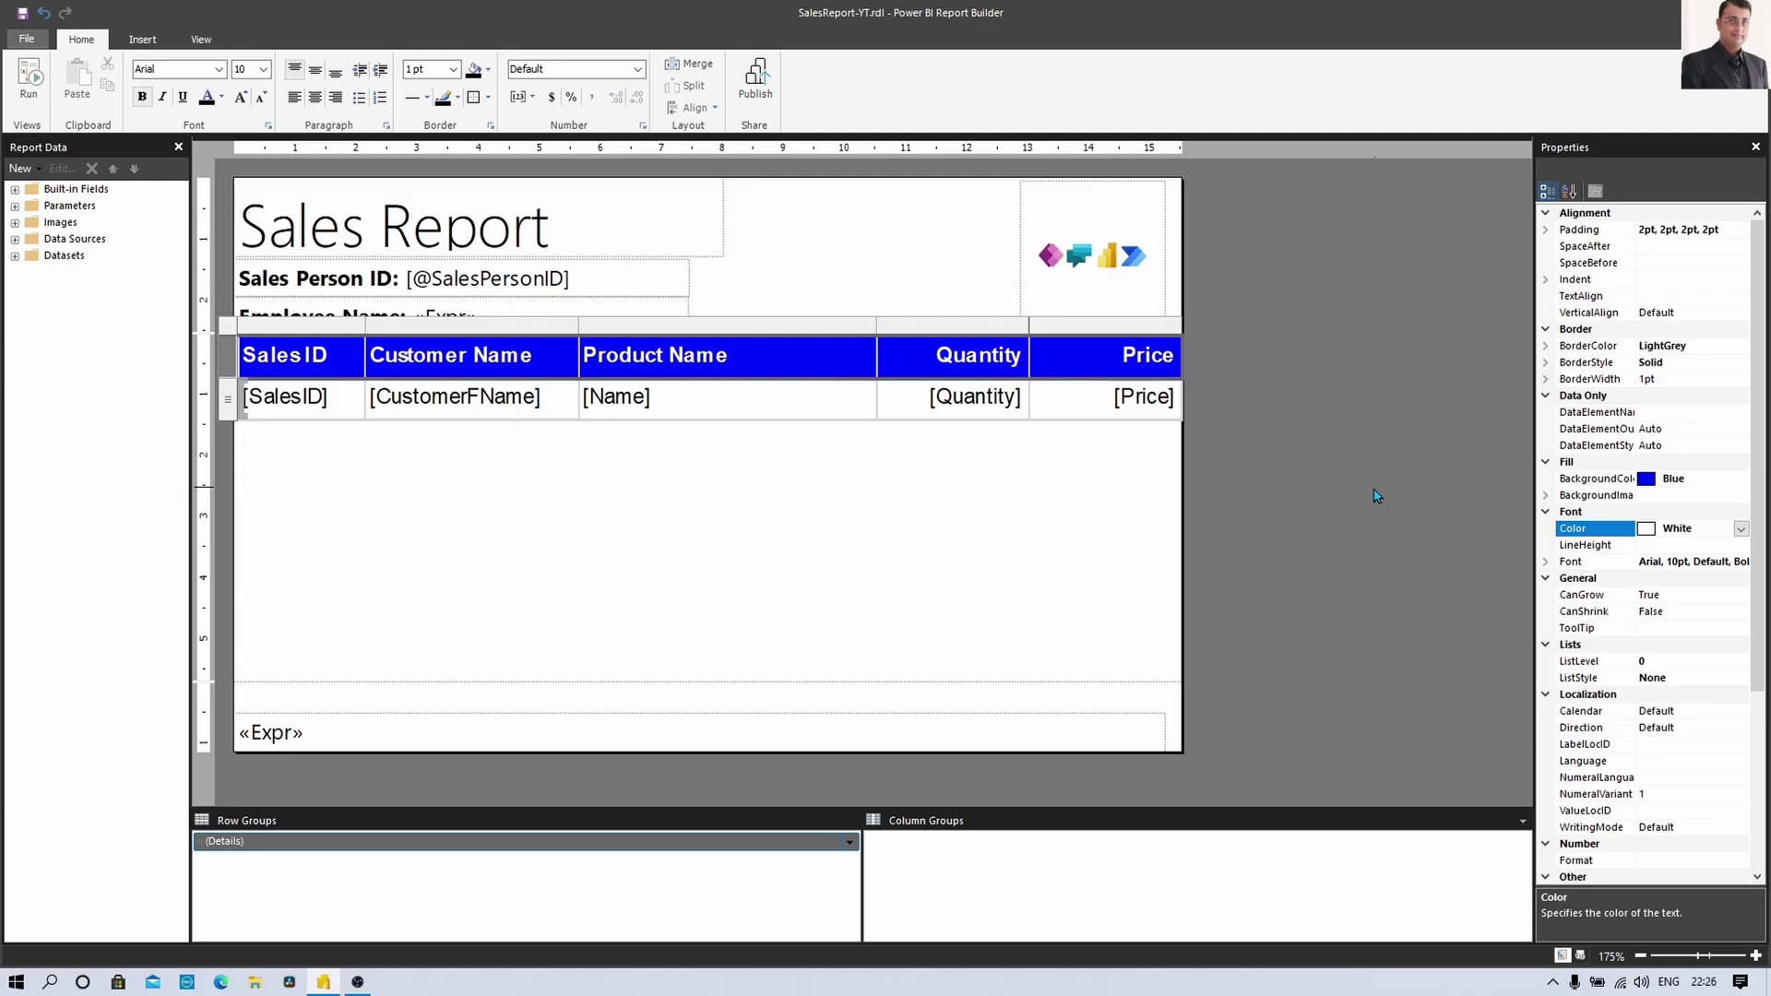
left_click(1372, 493)
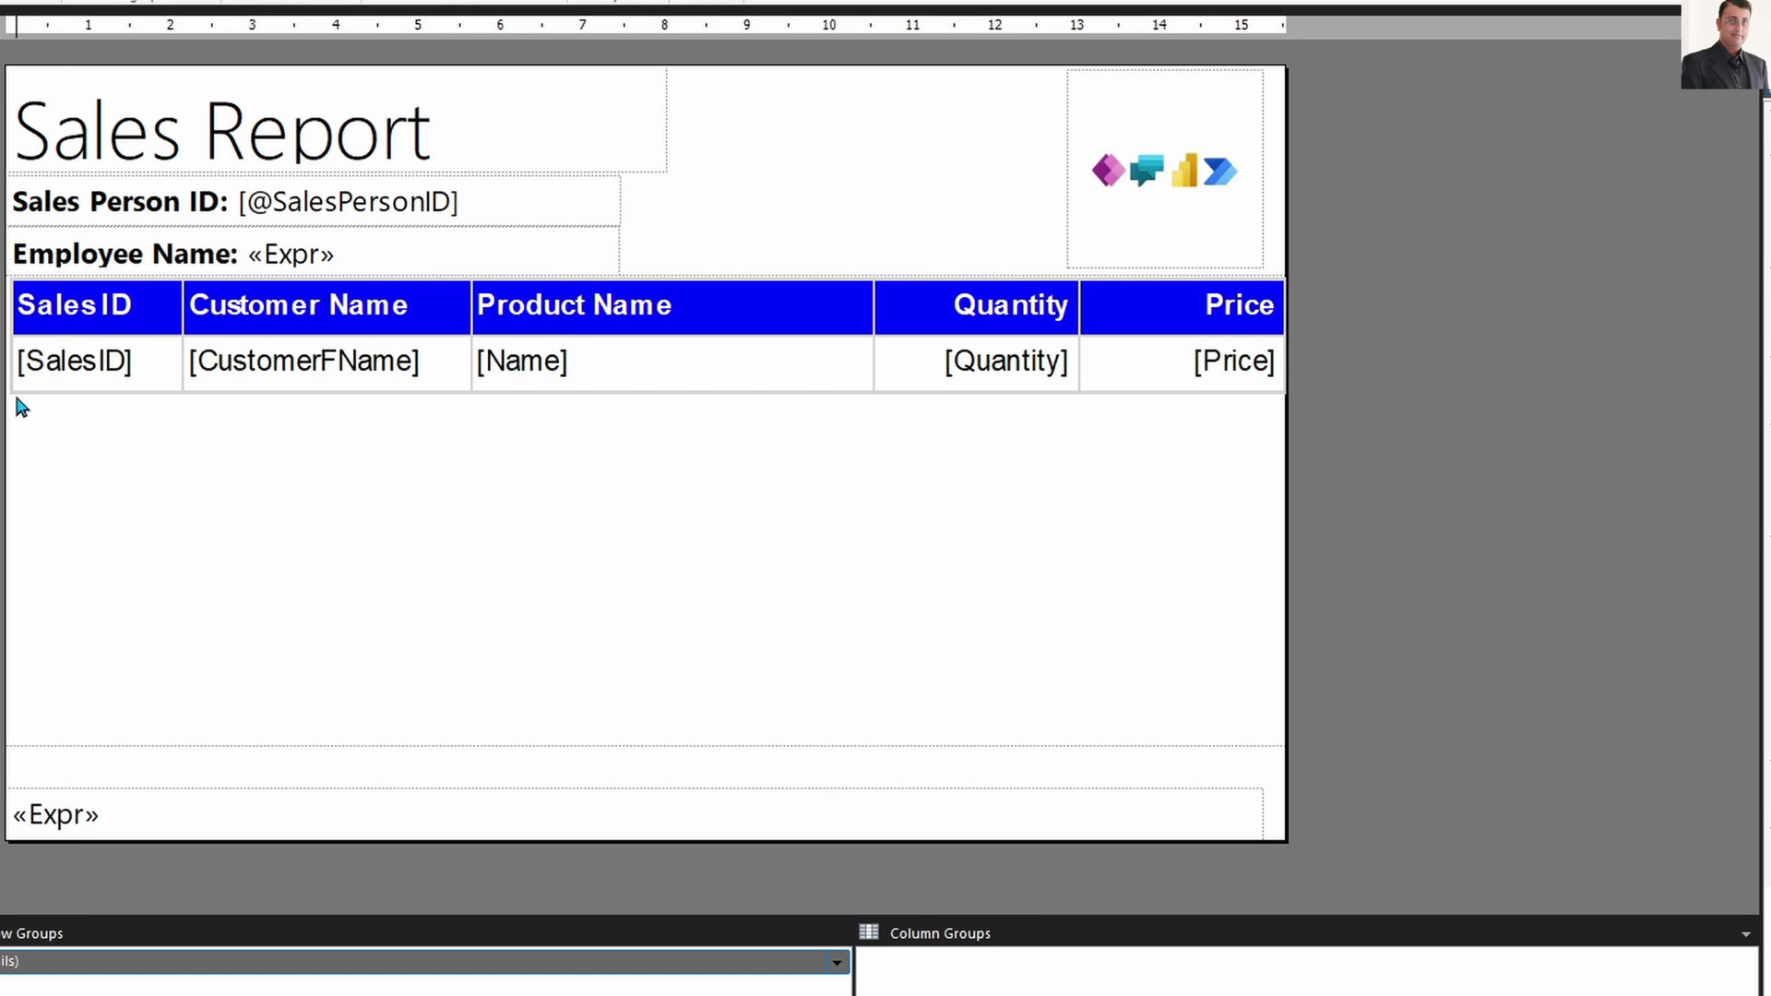
Add totals for the Quantity and Price data cells in a row below the details
left_click(909, 379)
right_click(913, 382)
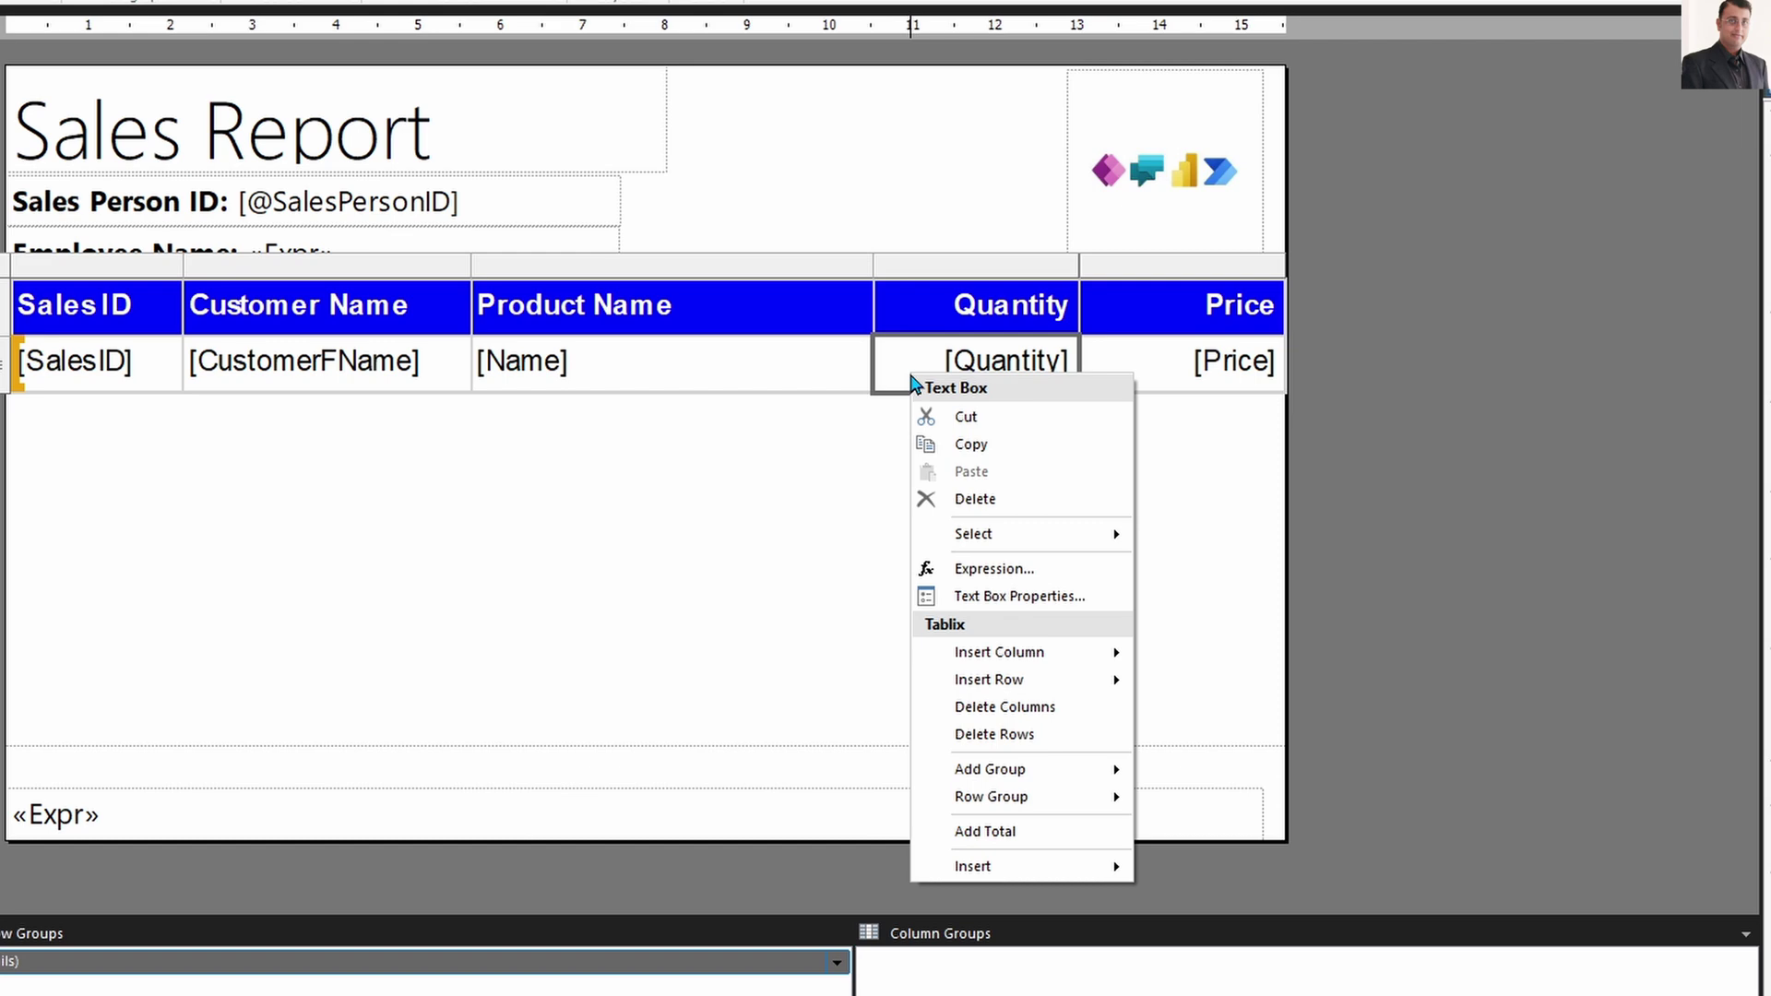
left_click(1057, 839)
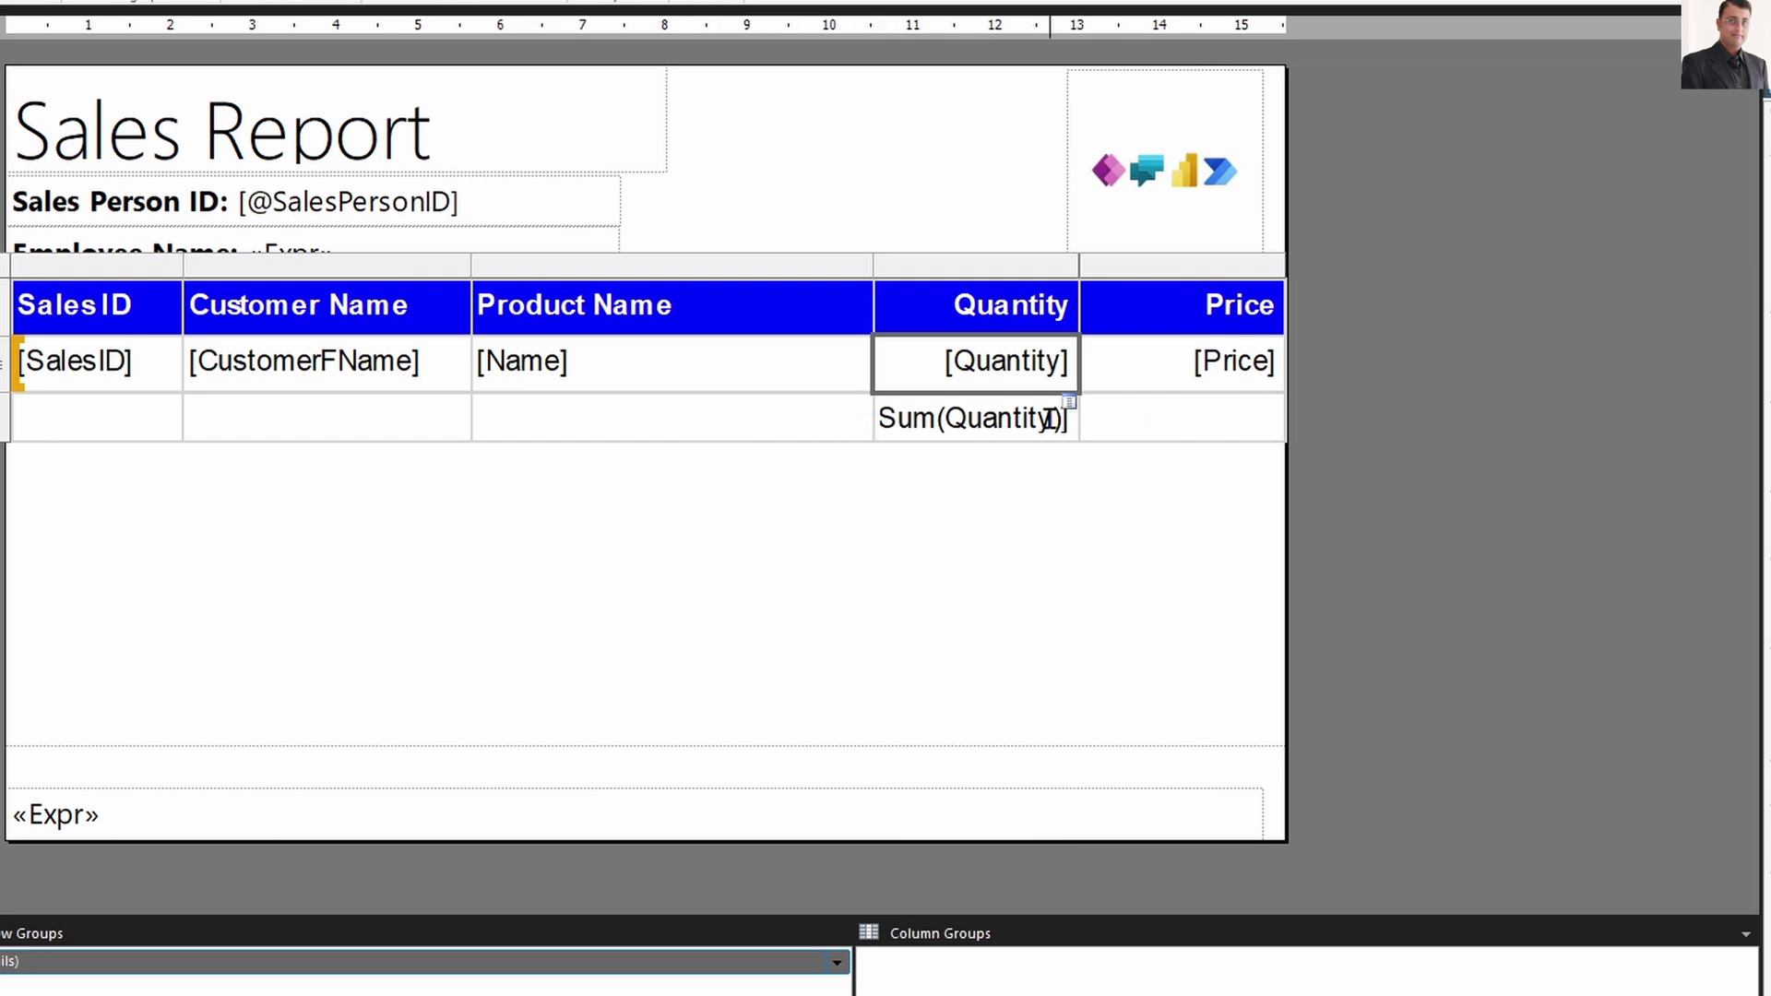
right_click(1109, 366)
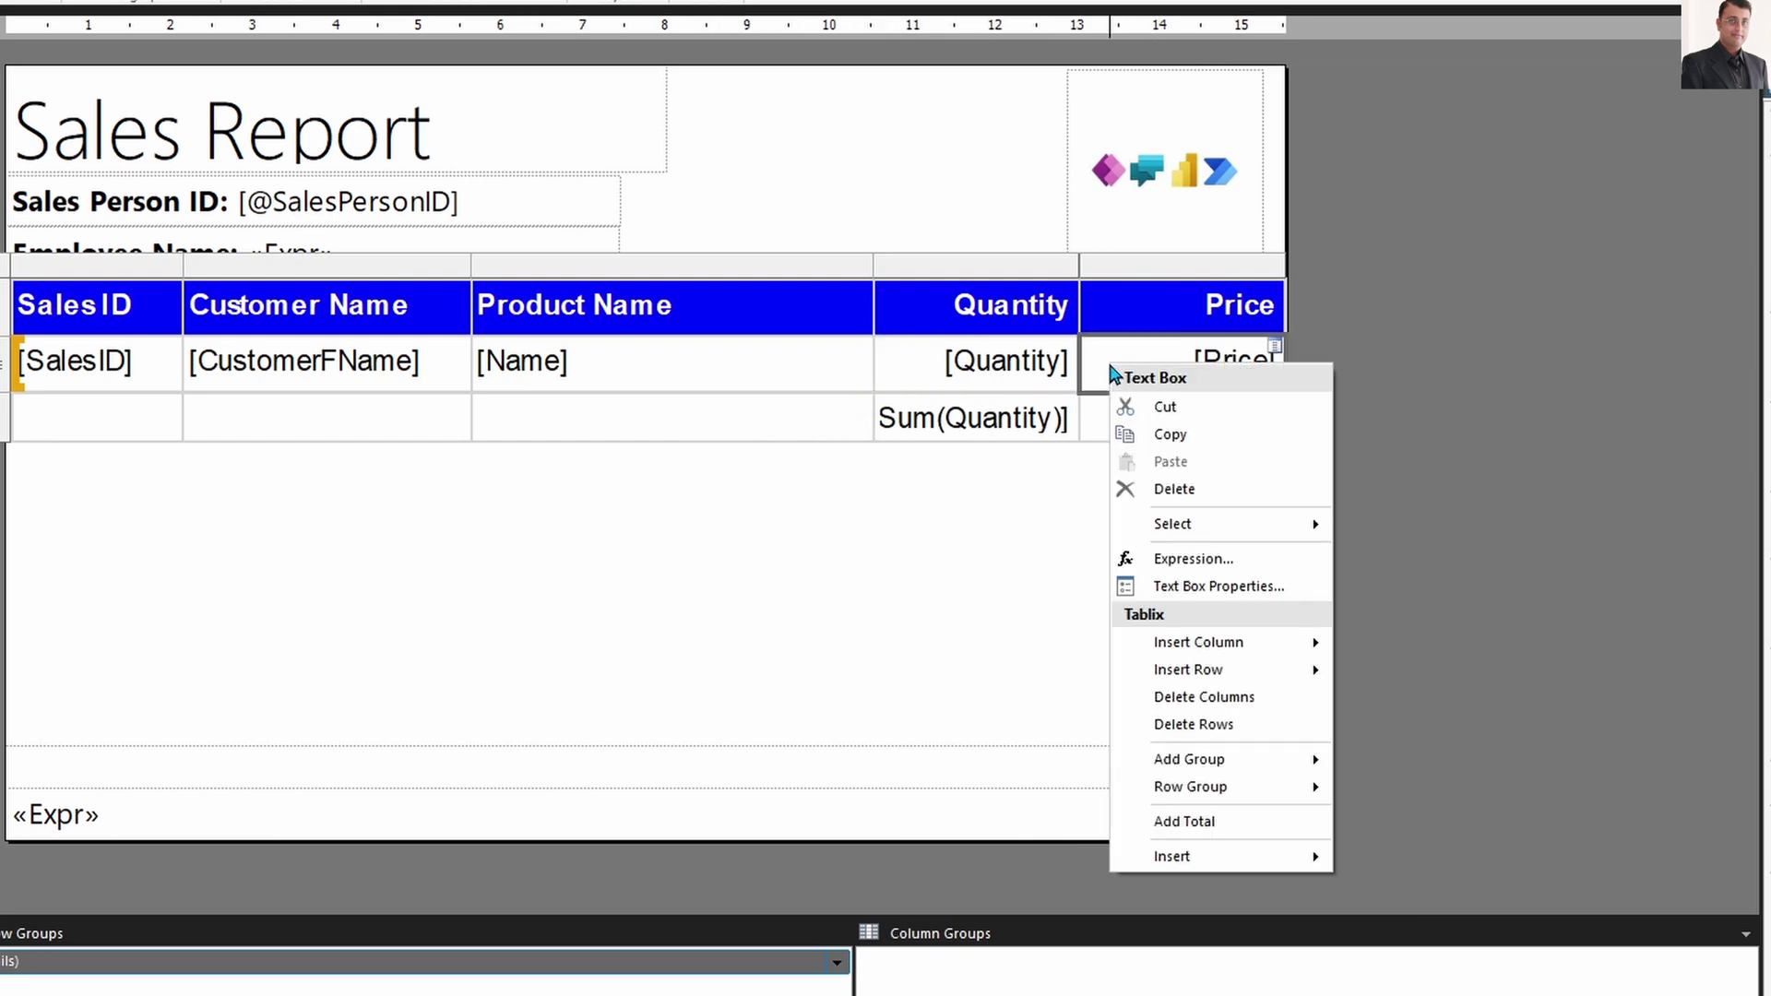
left_click(1192, 833)
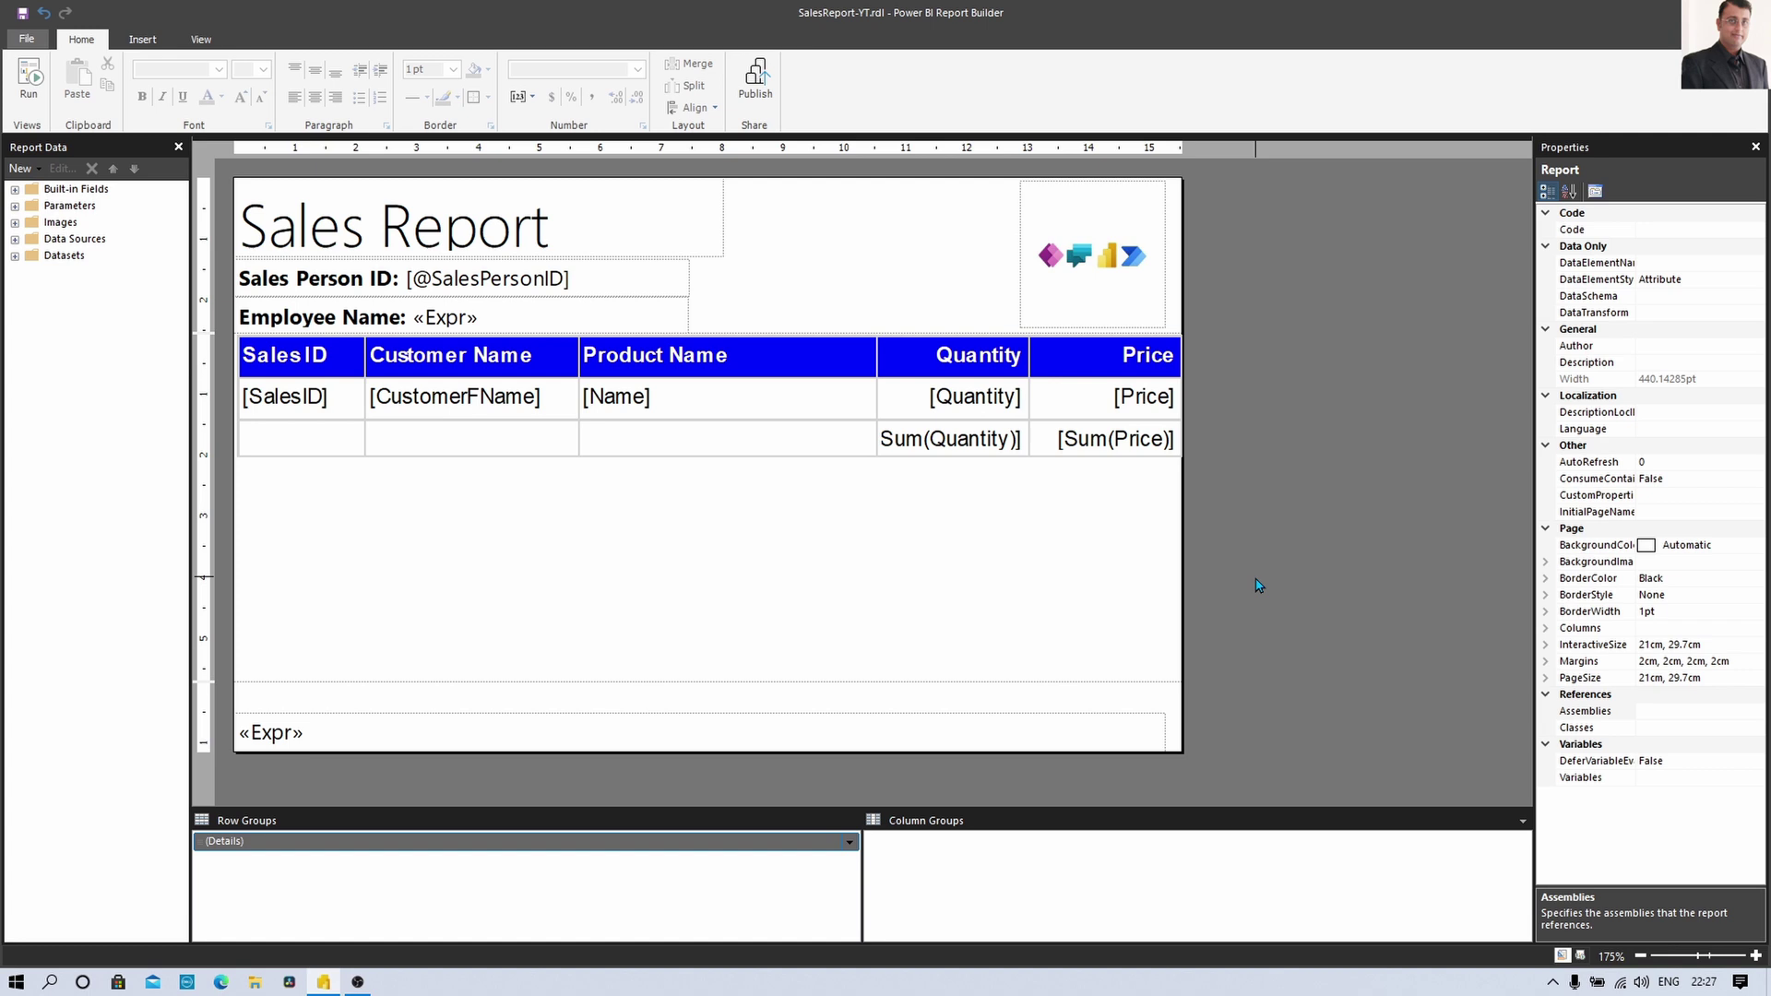
Run the report and page through it to check the header, sales table, totals row and footer
left_click(33, 87)
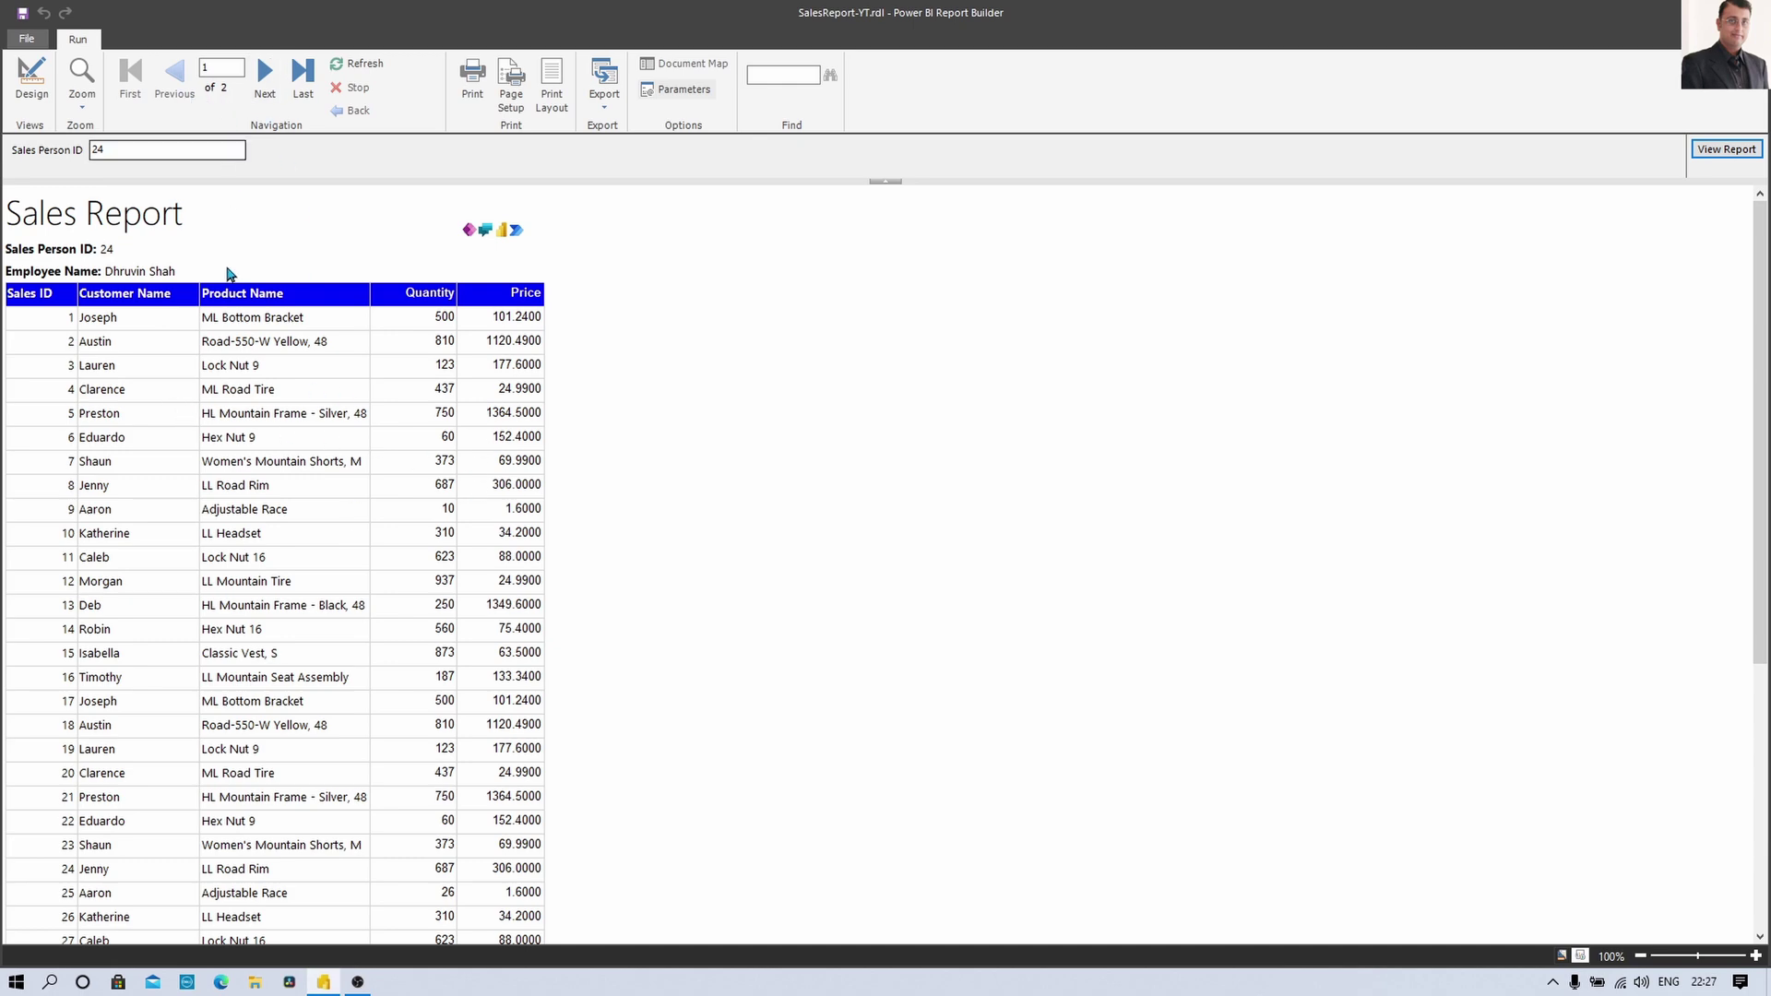
scroll(227, 475, "down", 5)
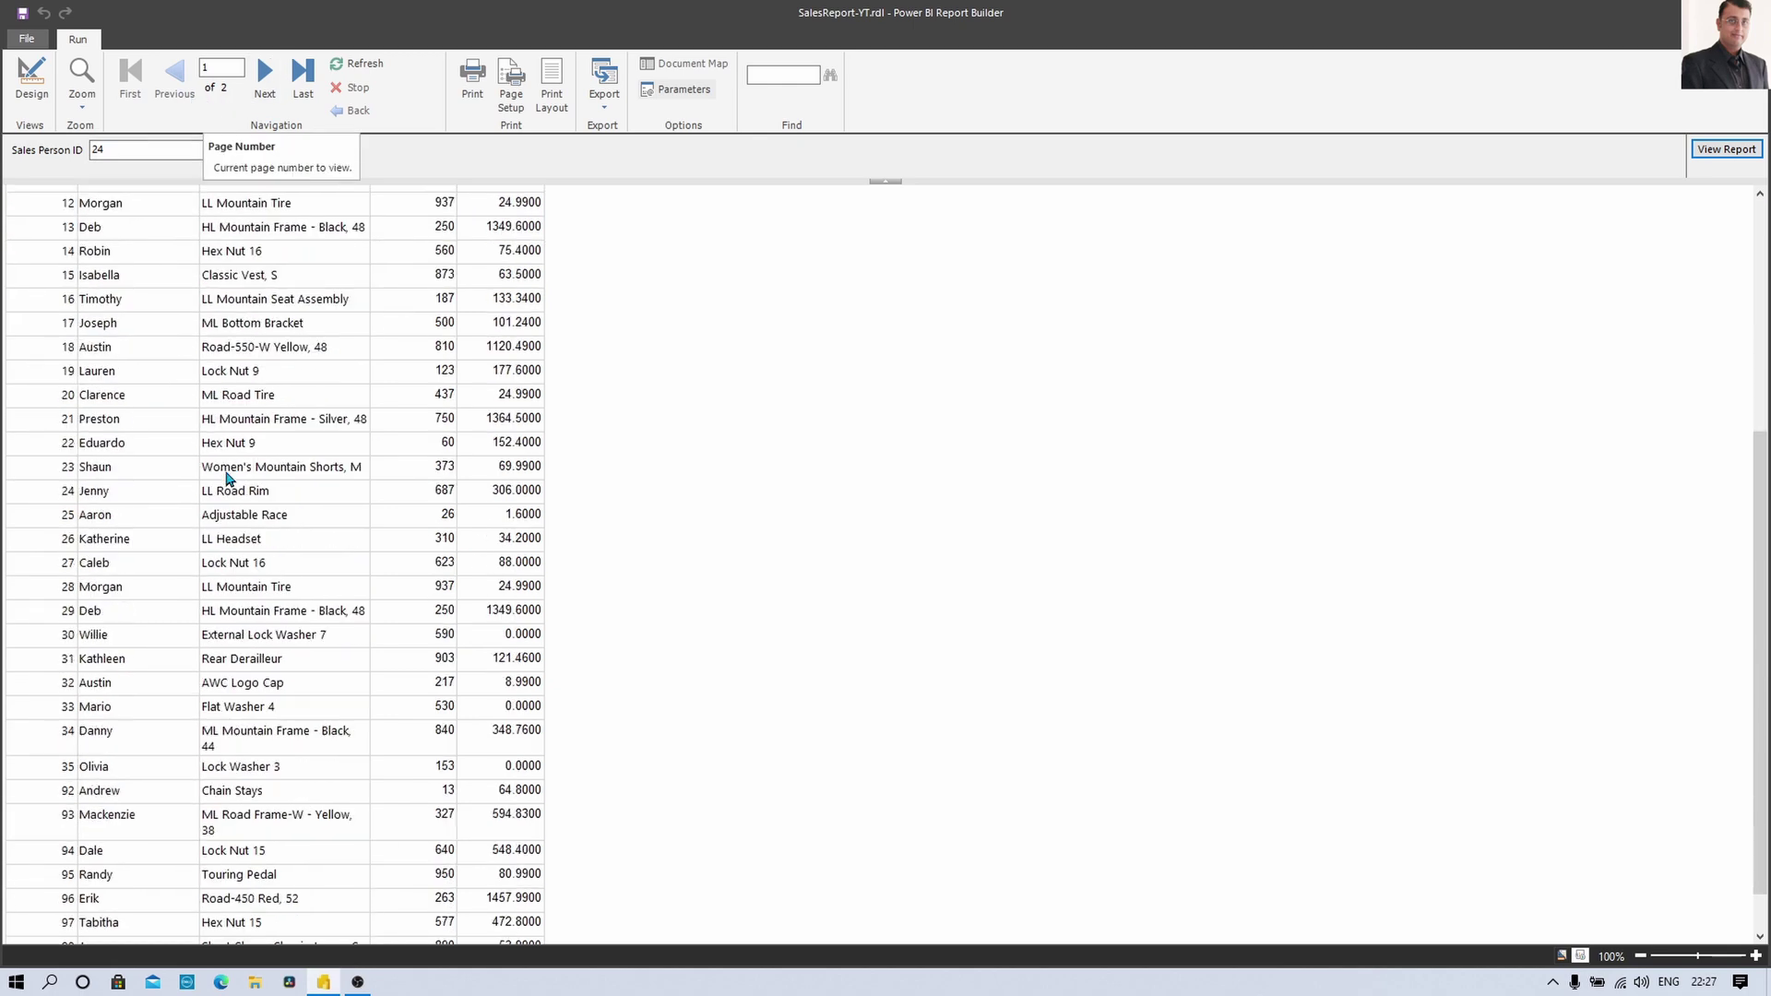
scroll(227, 476, "down", 5)
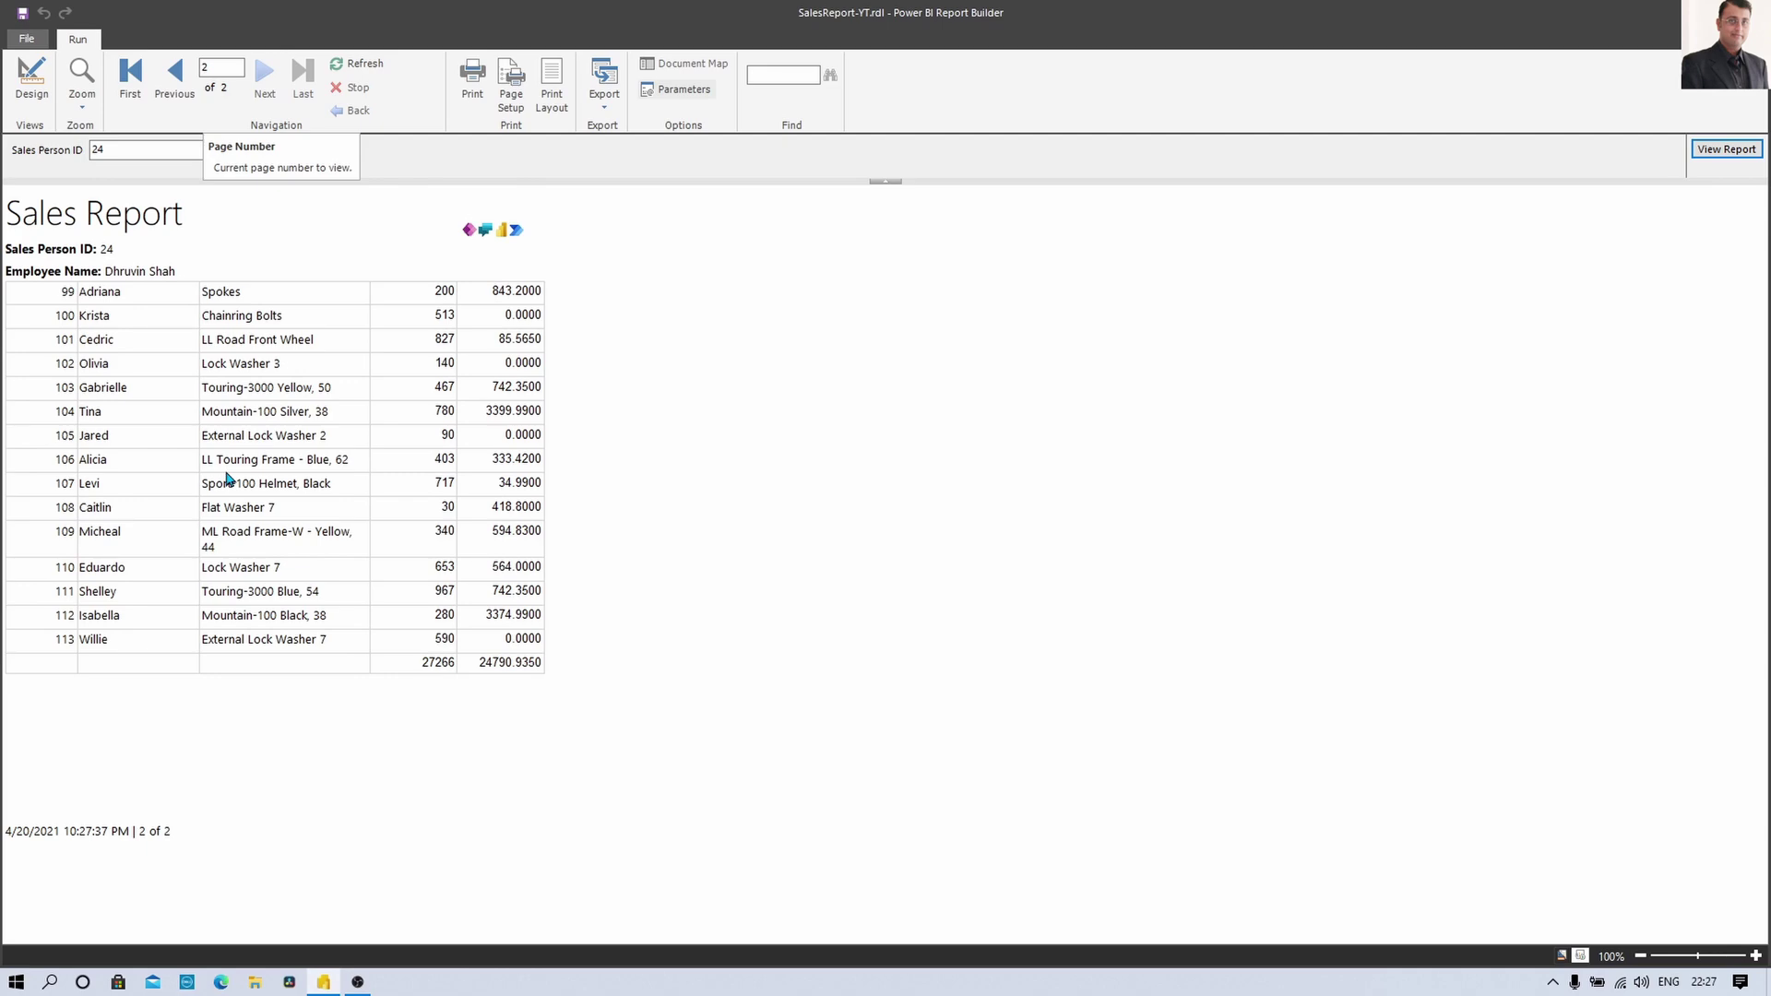
scroll(227, 475, "up", 10)
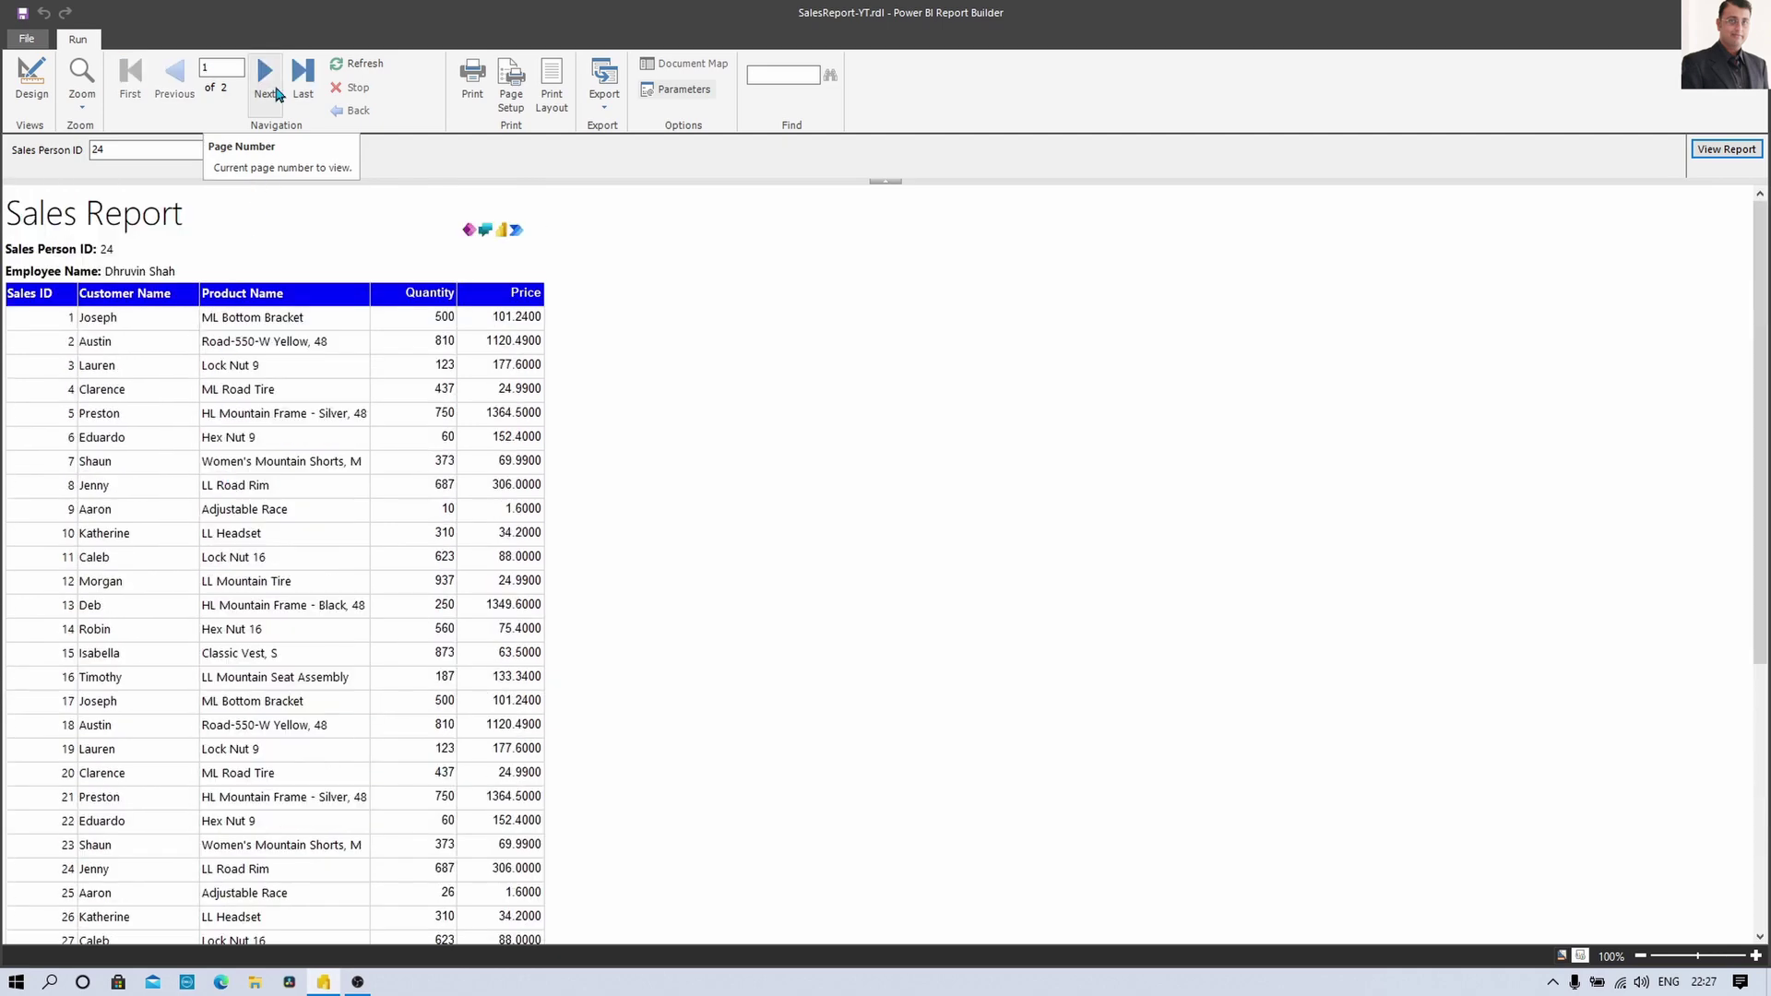
left_click(266, 74)
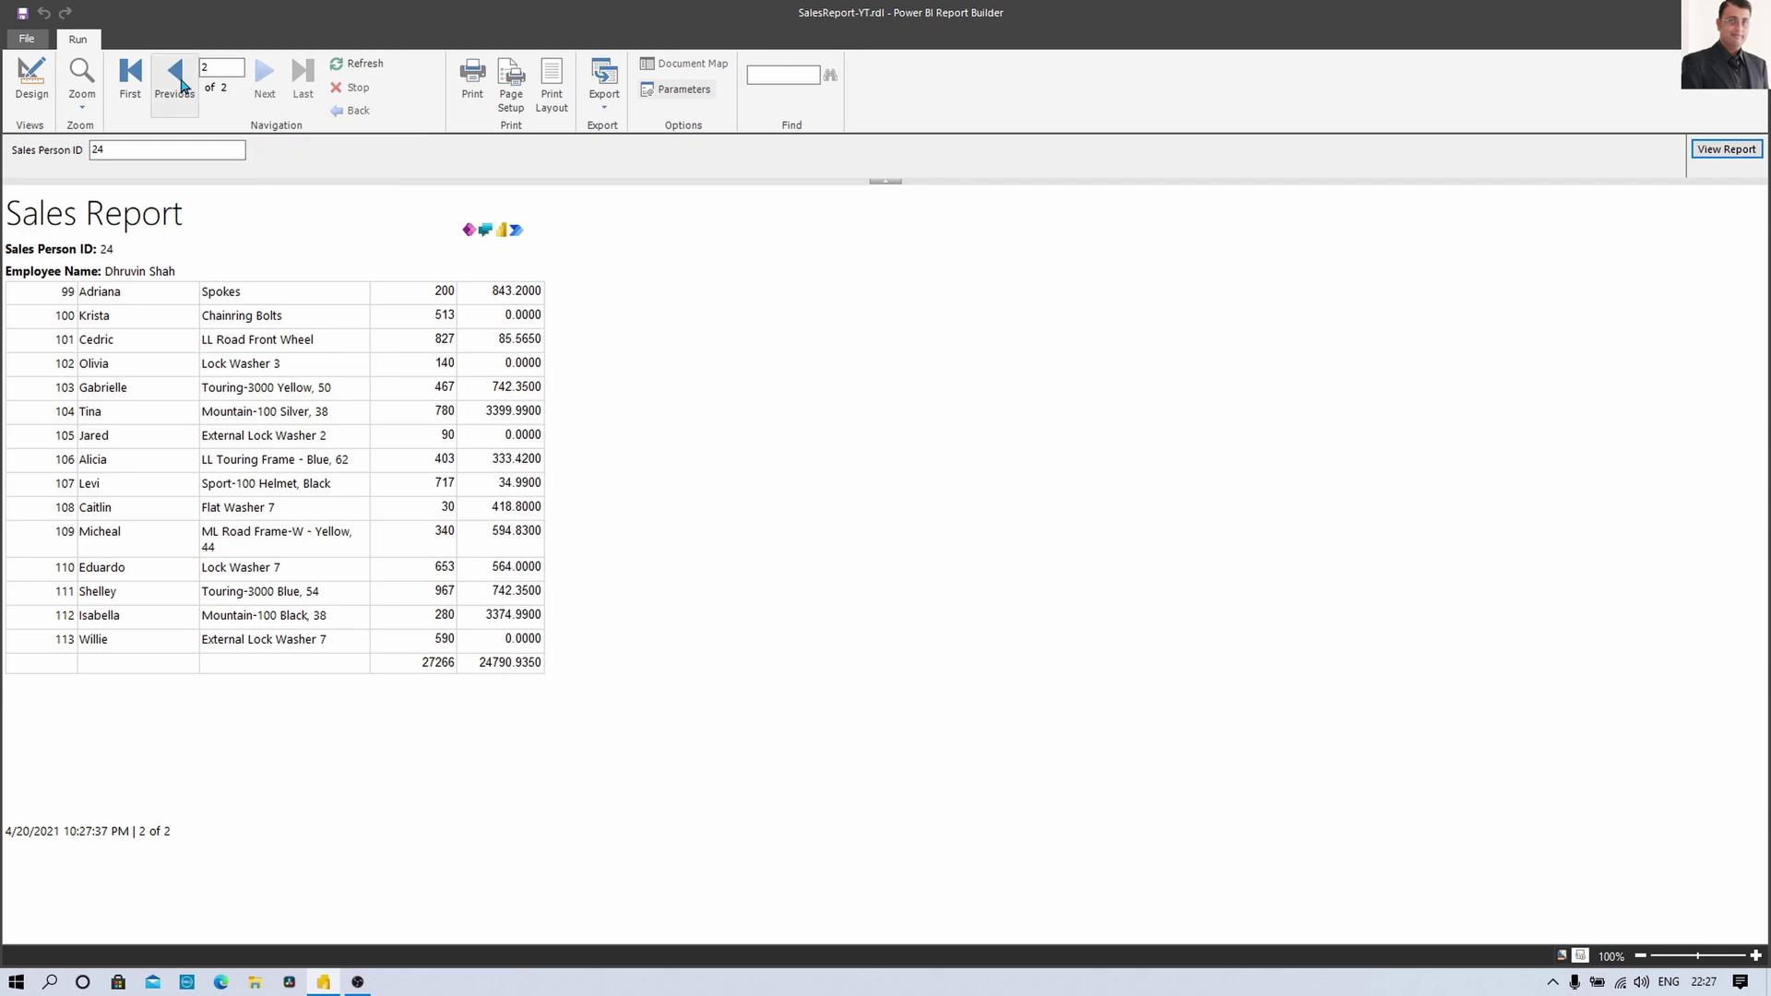
Compare the table's heading row on the first and second pages of the report preview
left_click(181, 85)
scroll(245, 572, "down", 15)
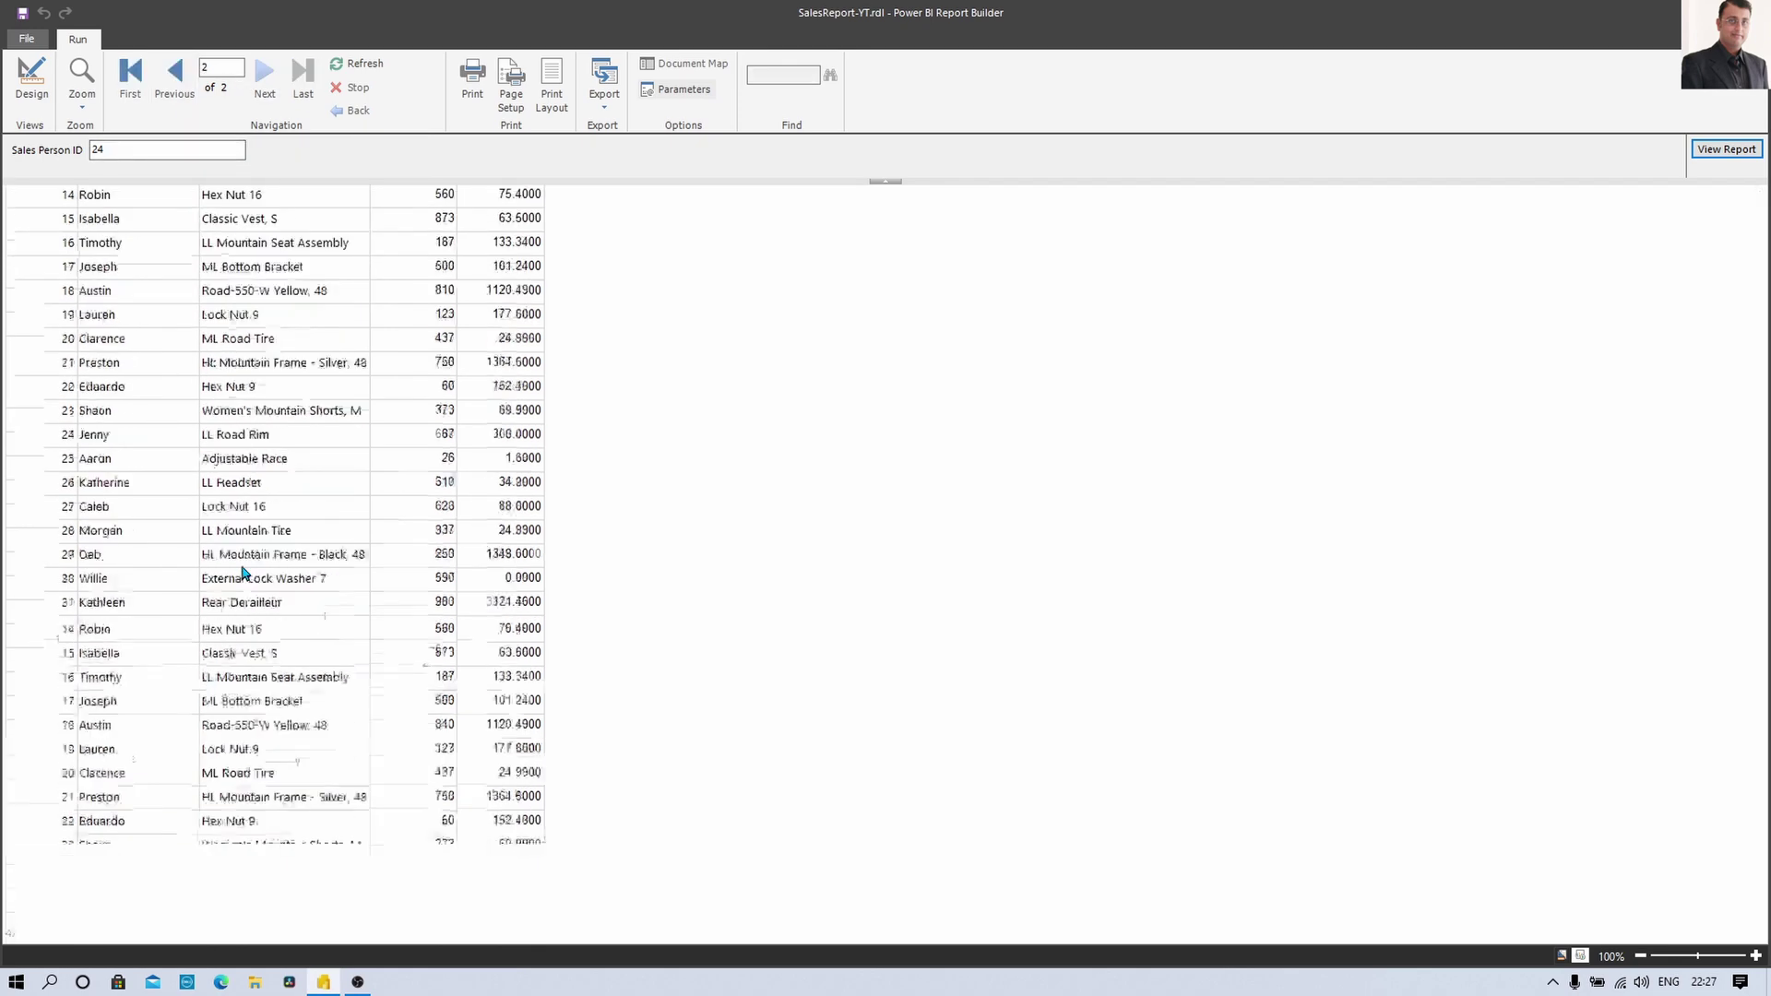
scroll(245, 572, "up", 5)
scroll(245, 572, "up", 3)
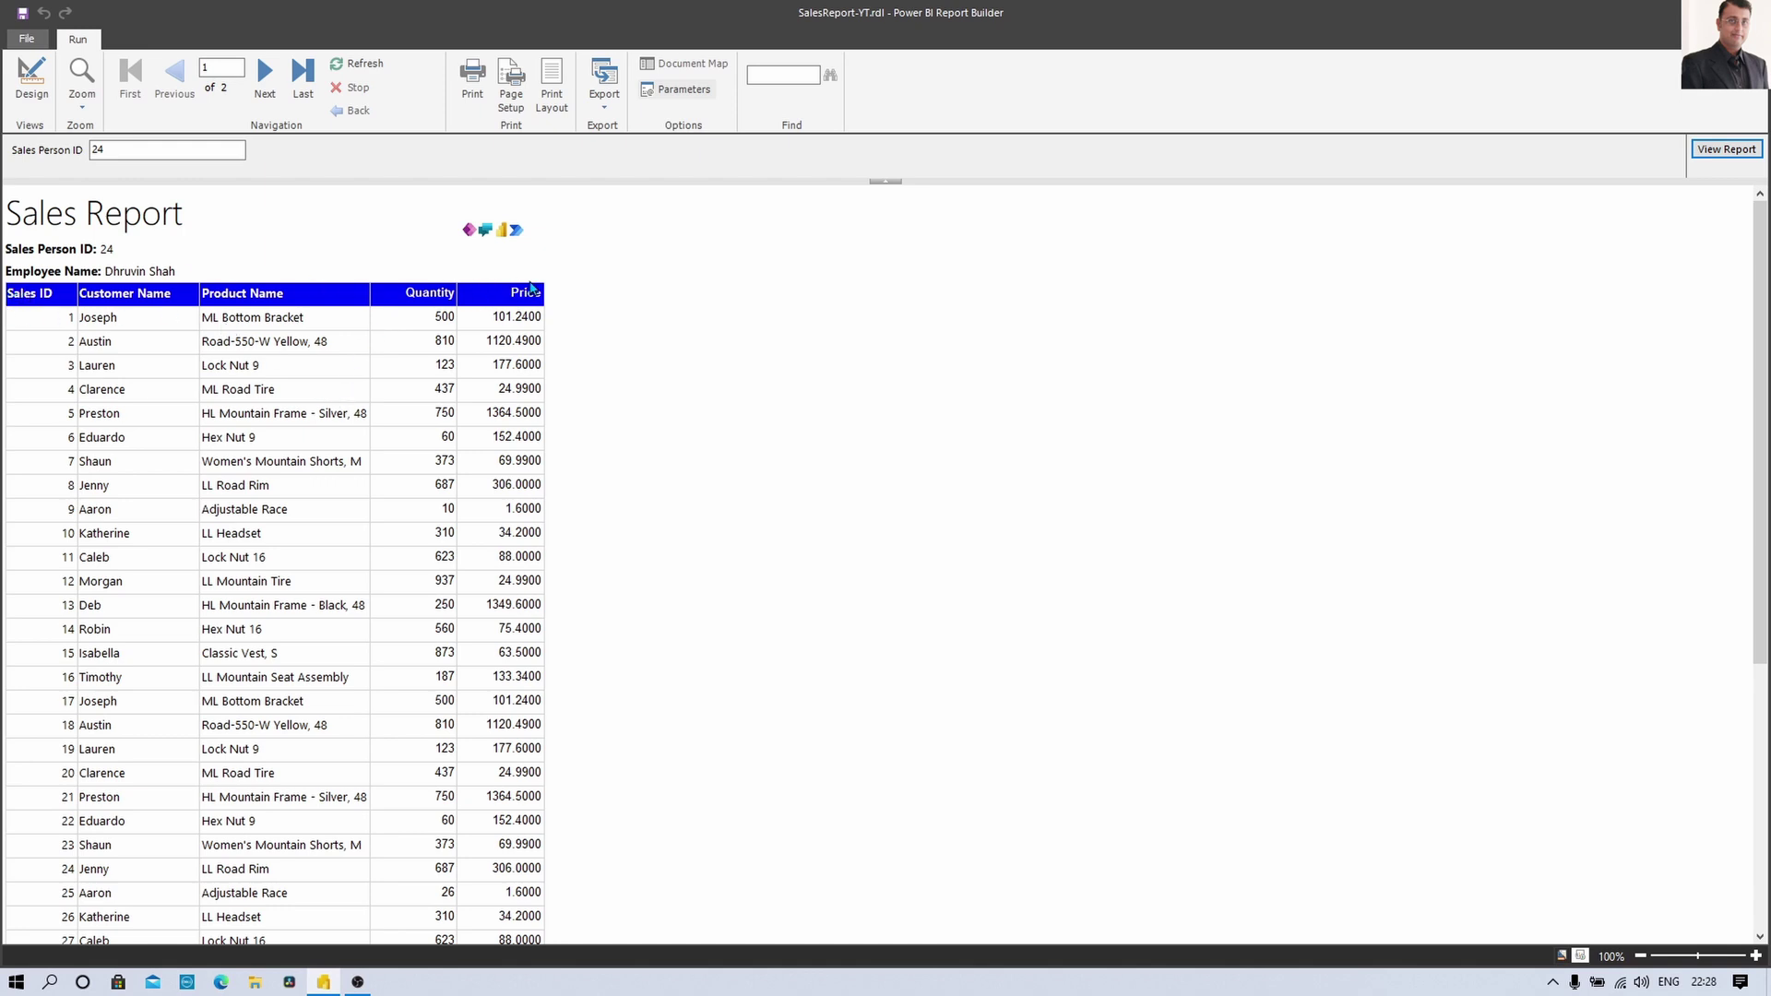
scroll(406, 552, "down", 15)
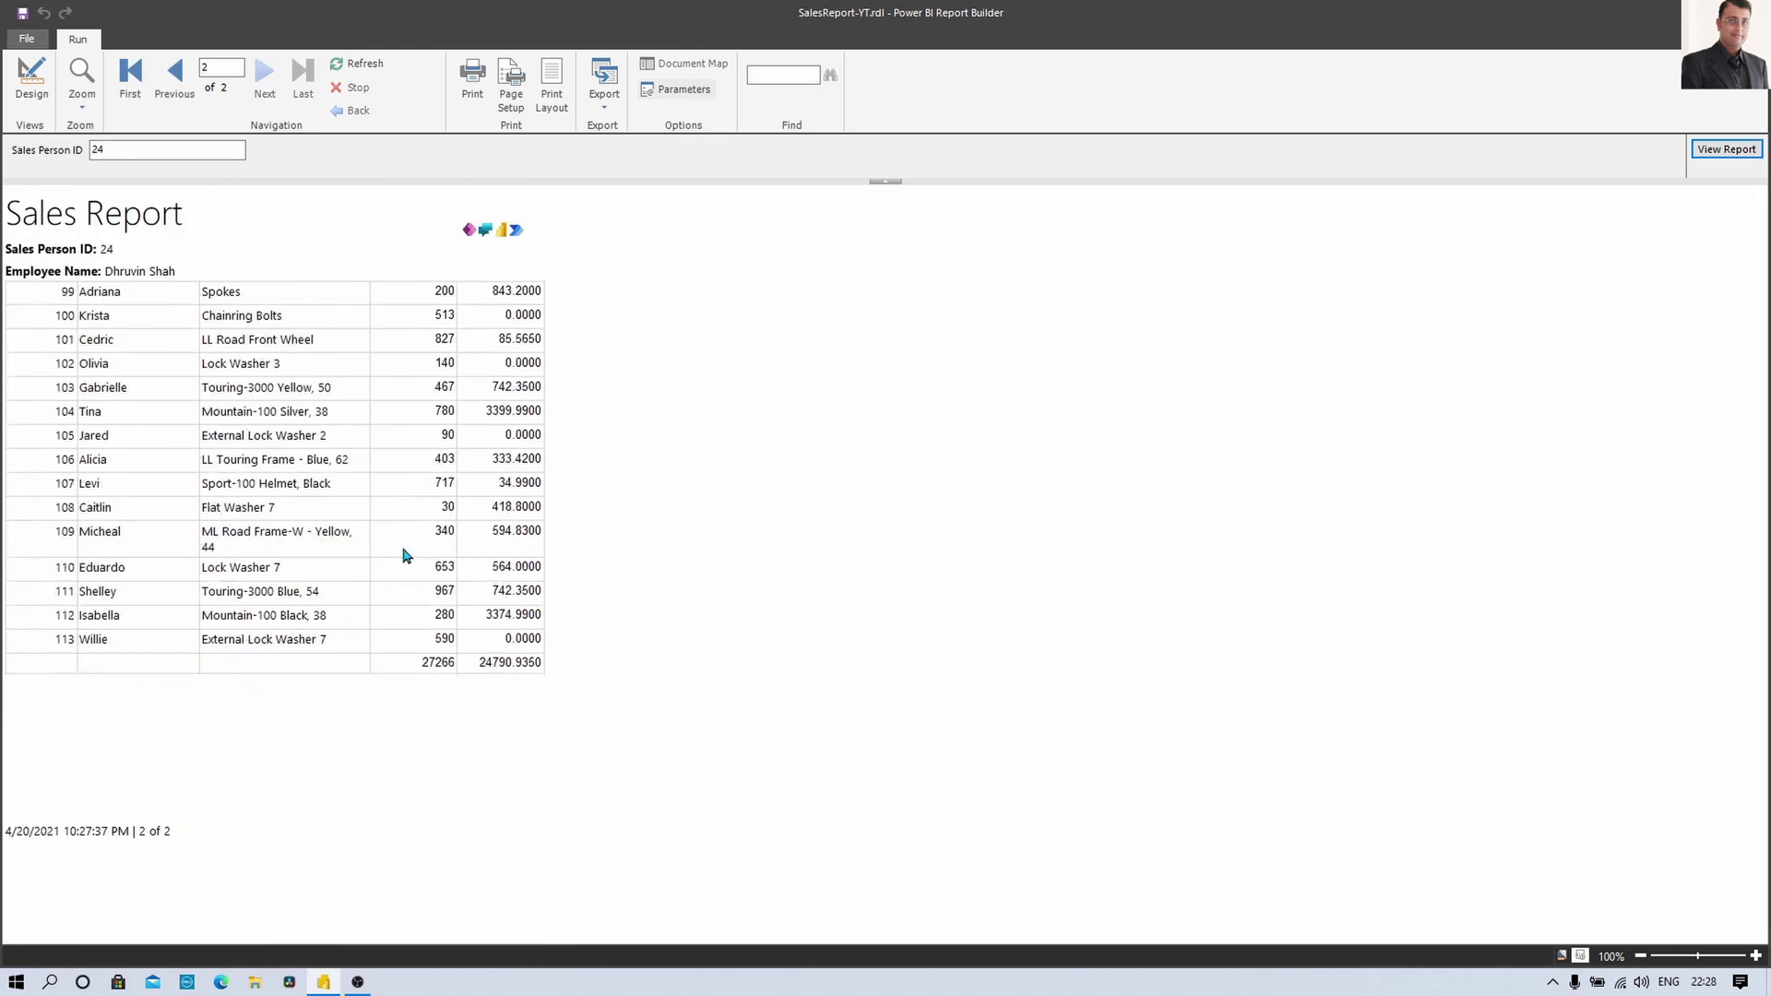
Return to the report design and display the static members in the row and column groups
left_click(28, 88)
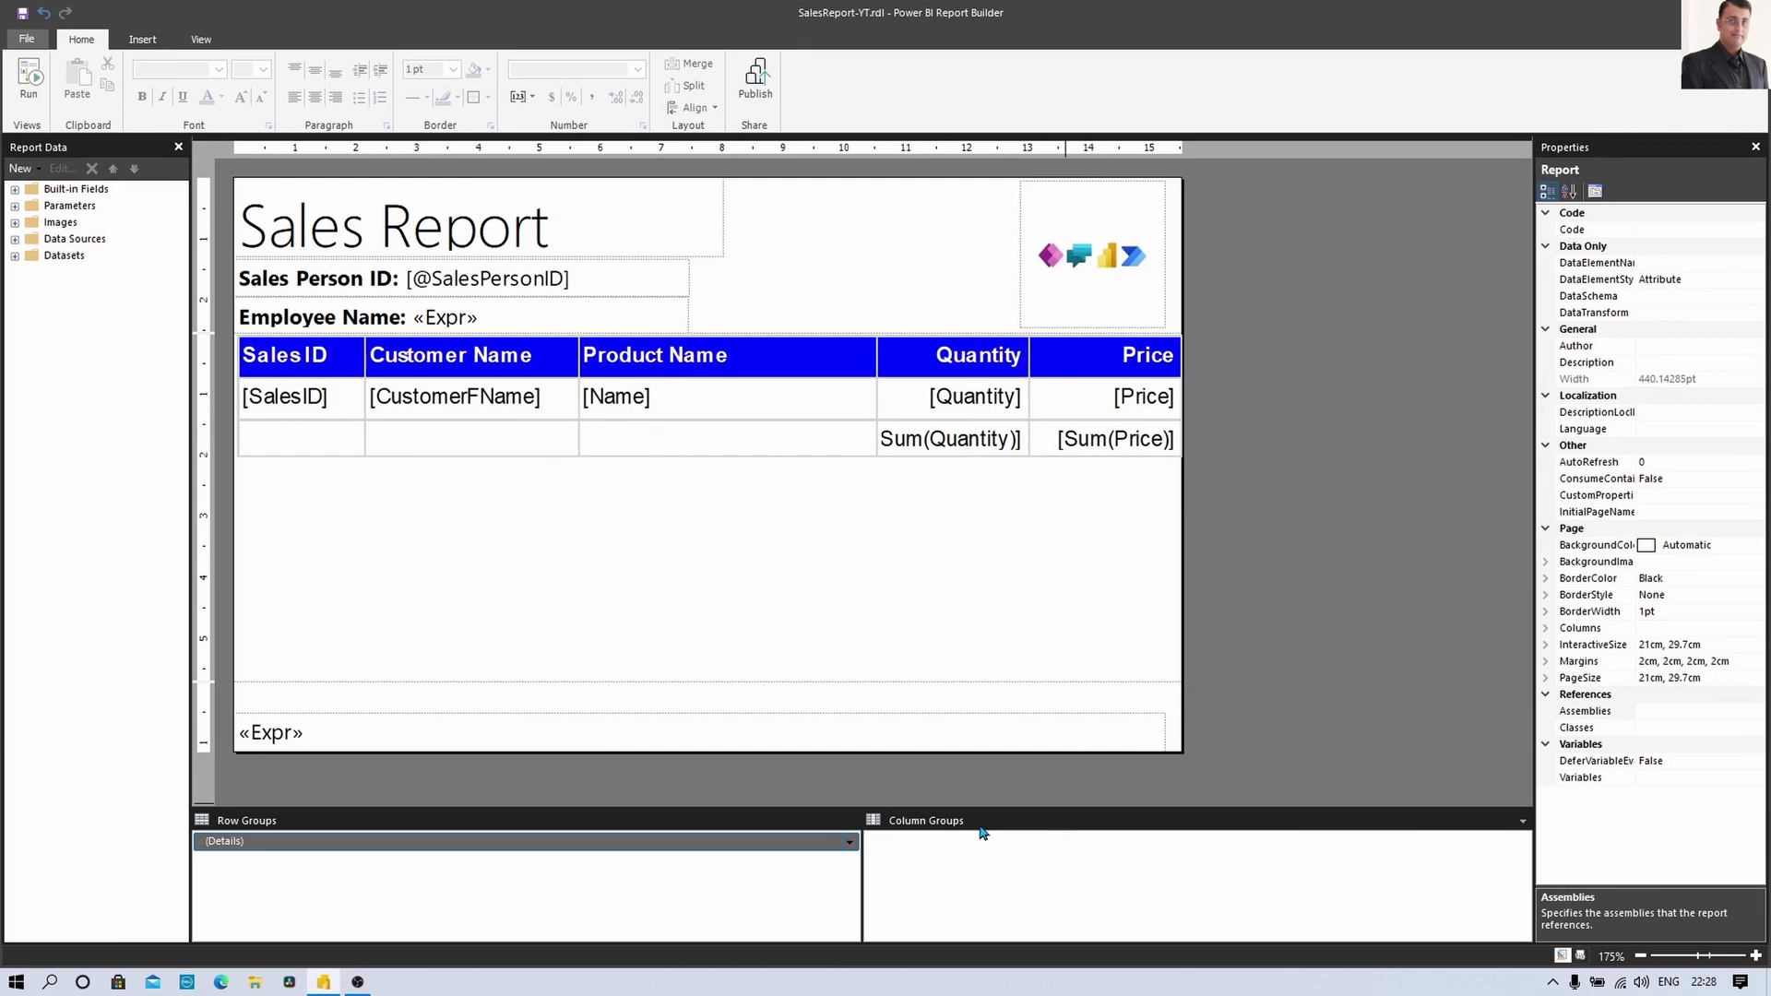
left_click(1522, 819)
left_click(1538, 839)
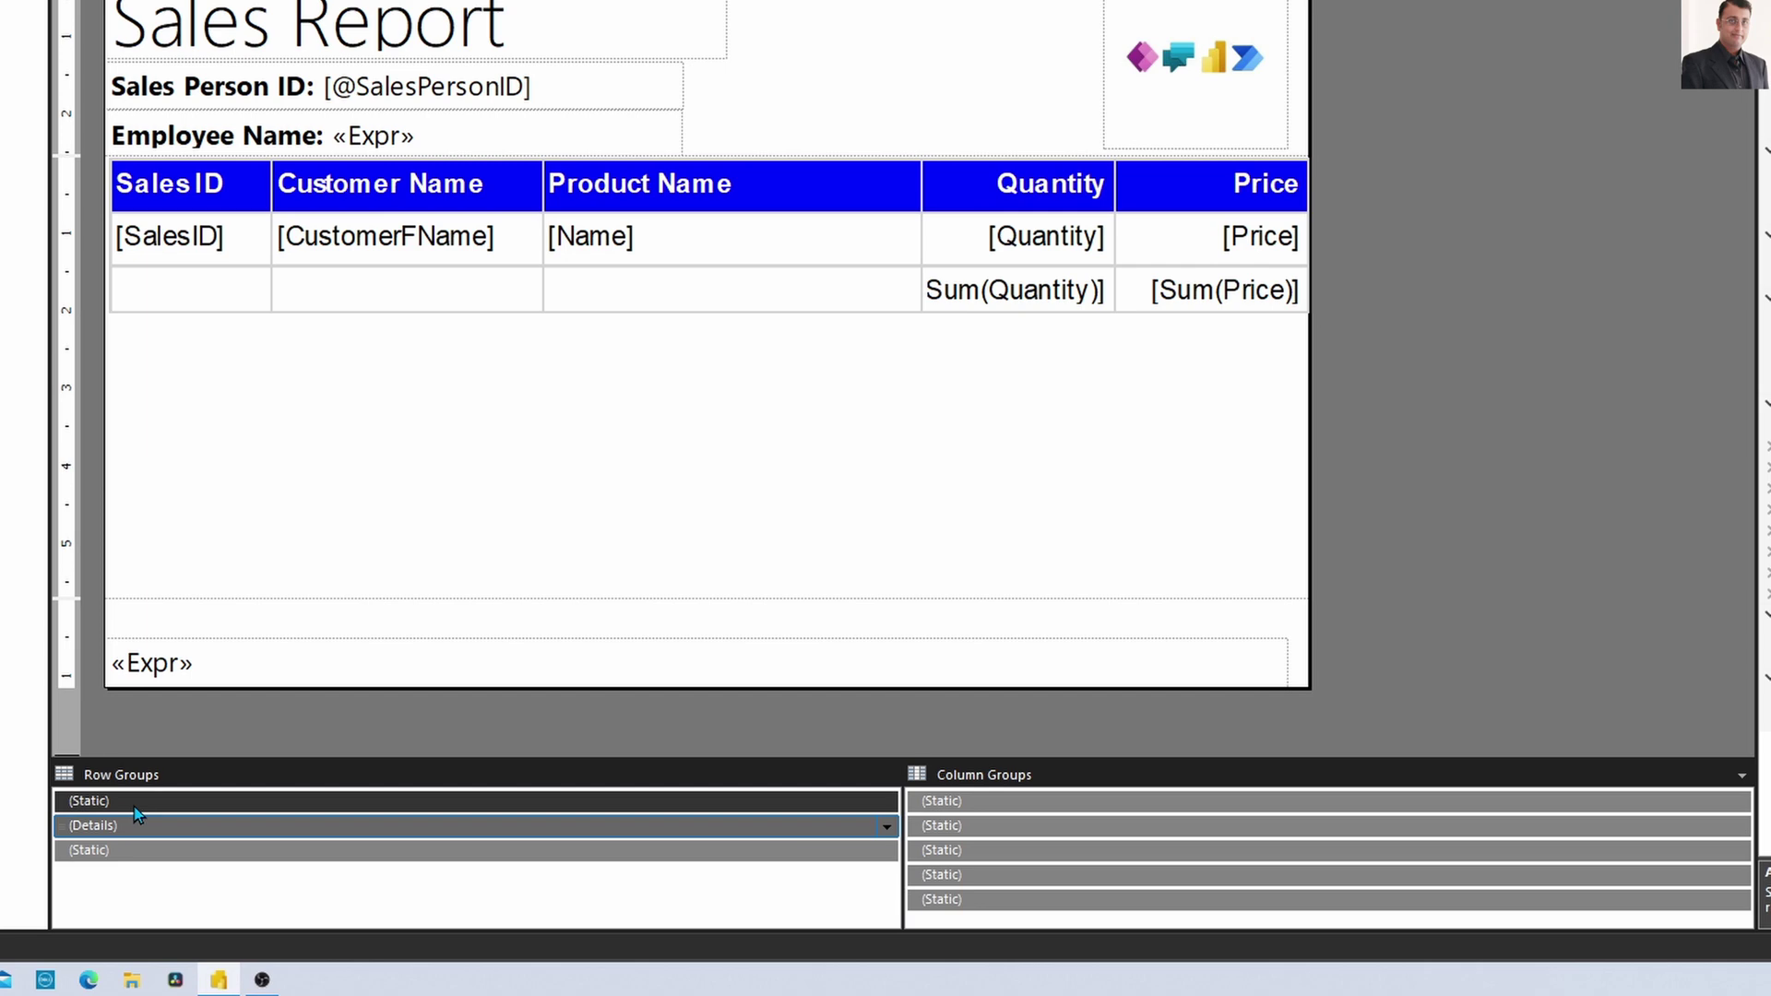
Set RepeatOnNewPage to True for the static row group member above Details that holds the table's heading row
left_click(136, 811)
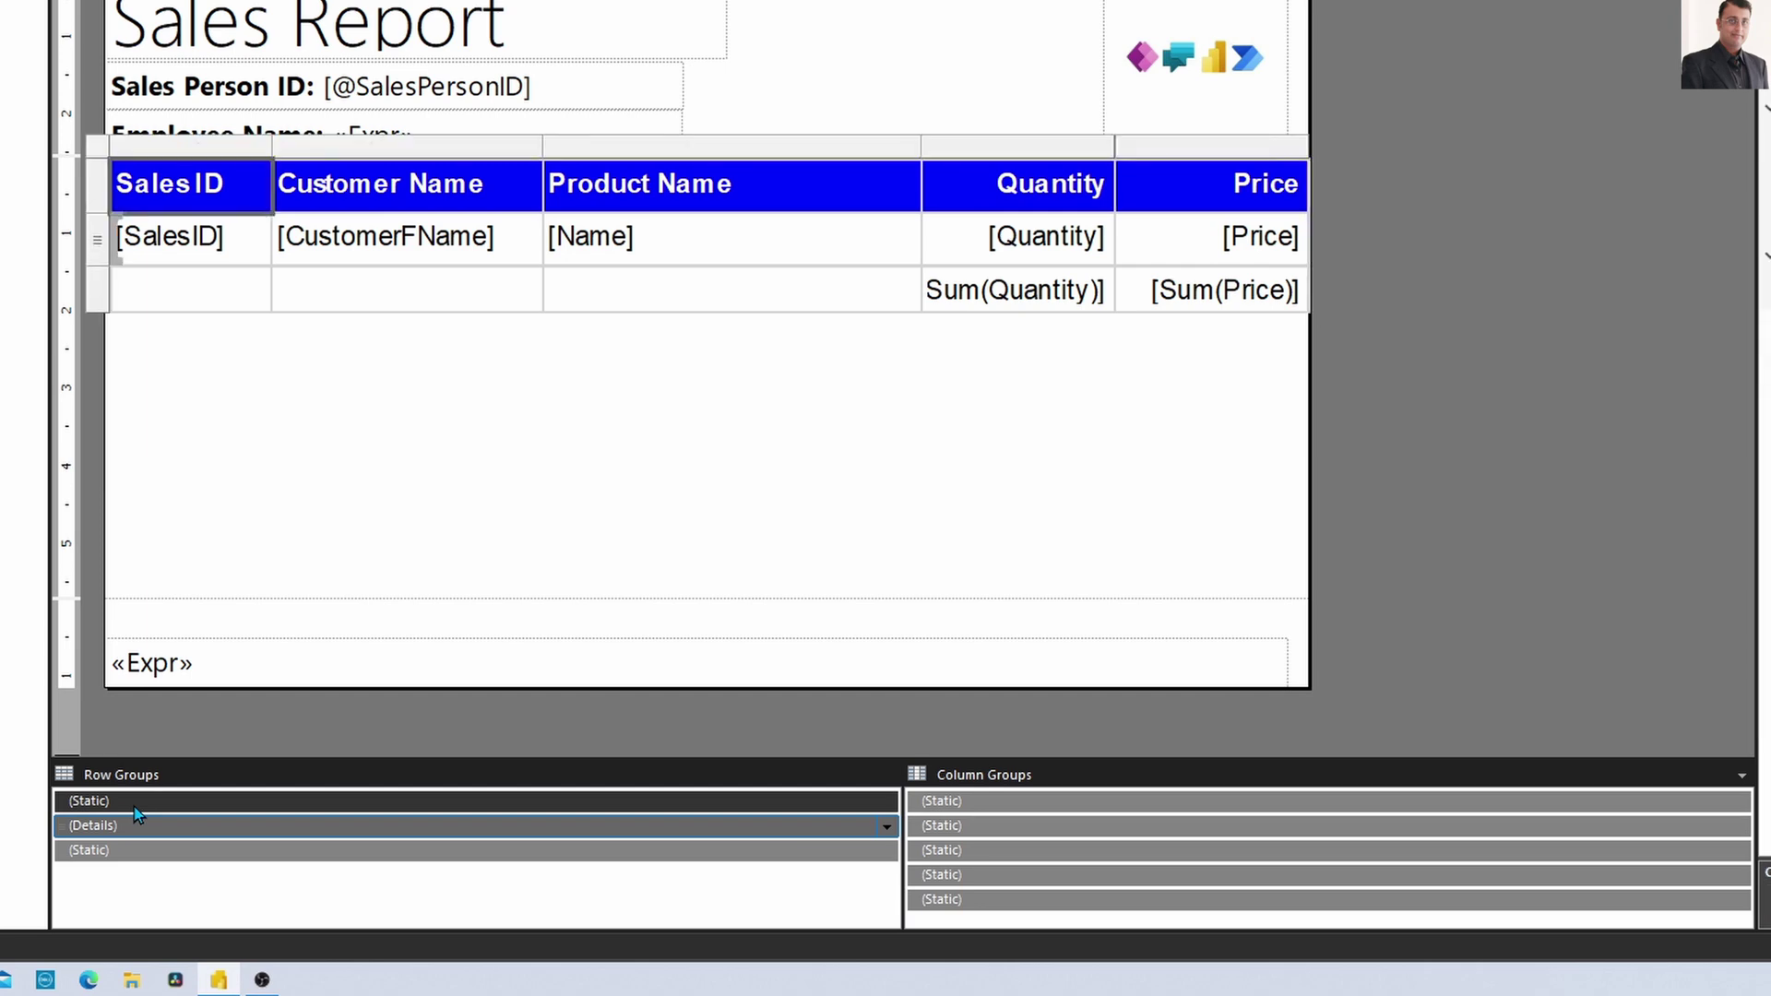
left_click(134, 826)
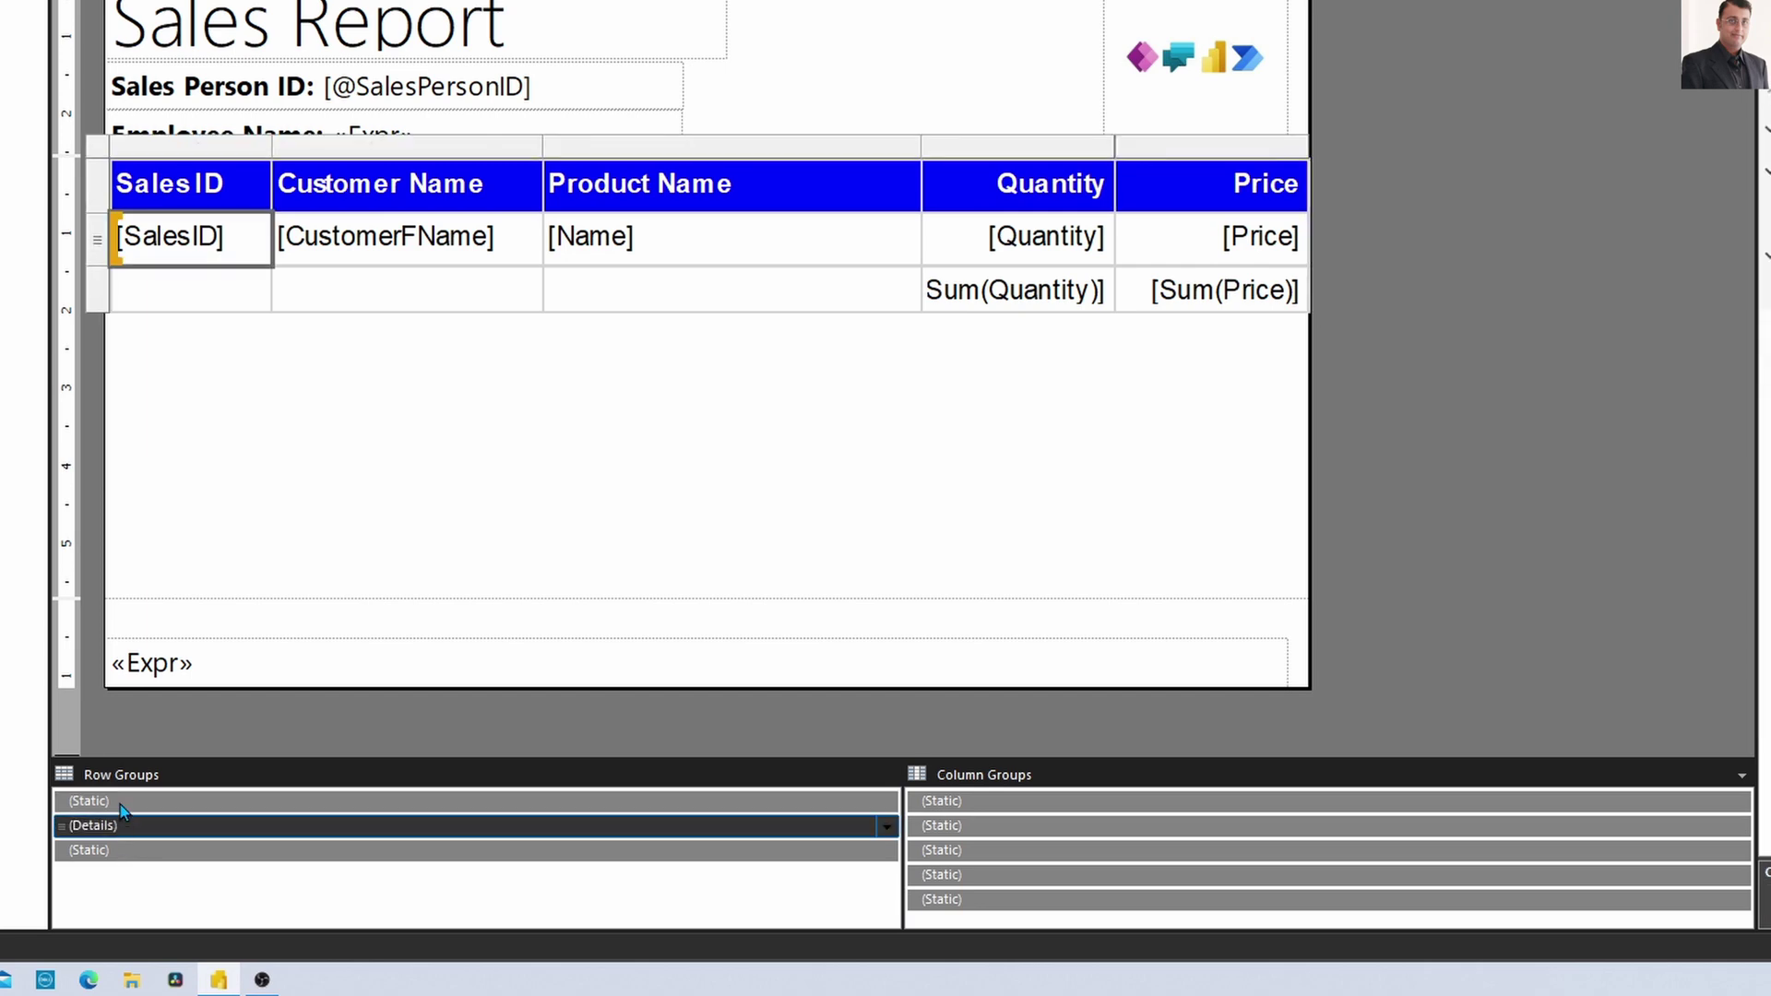
left_click(120, 805)
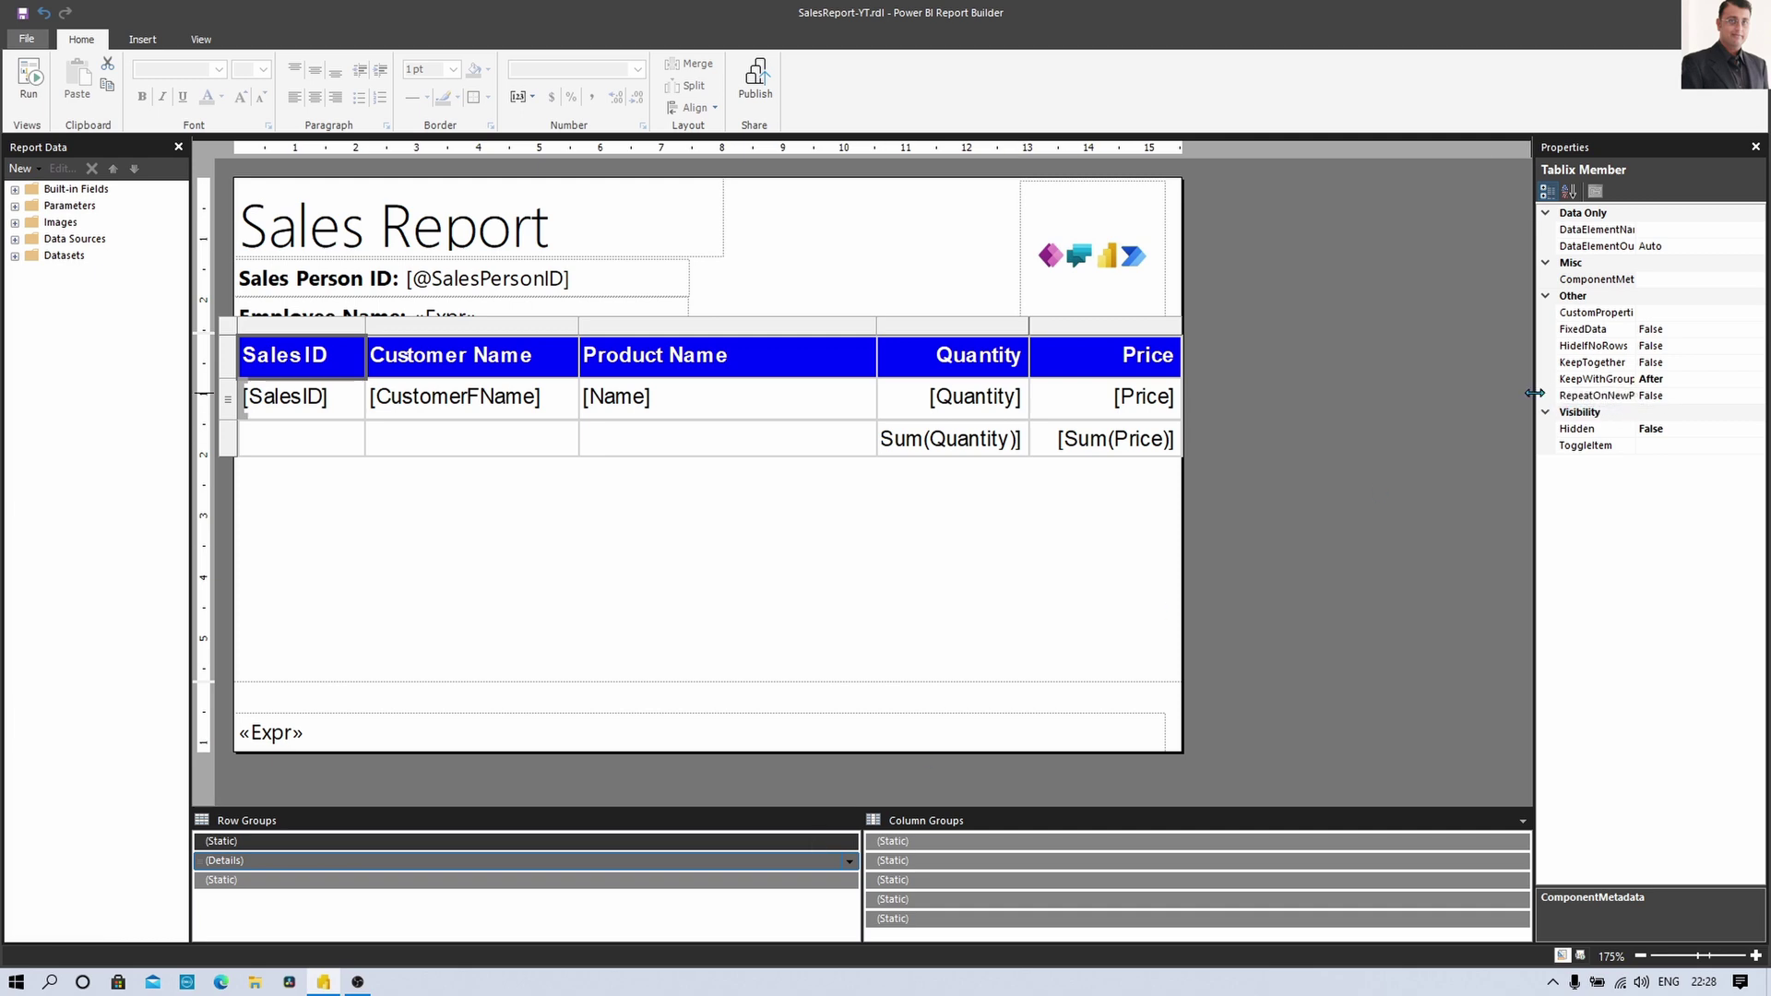
left_click_drag(1507, 391, 1422, 393)
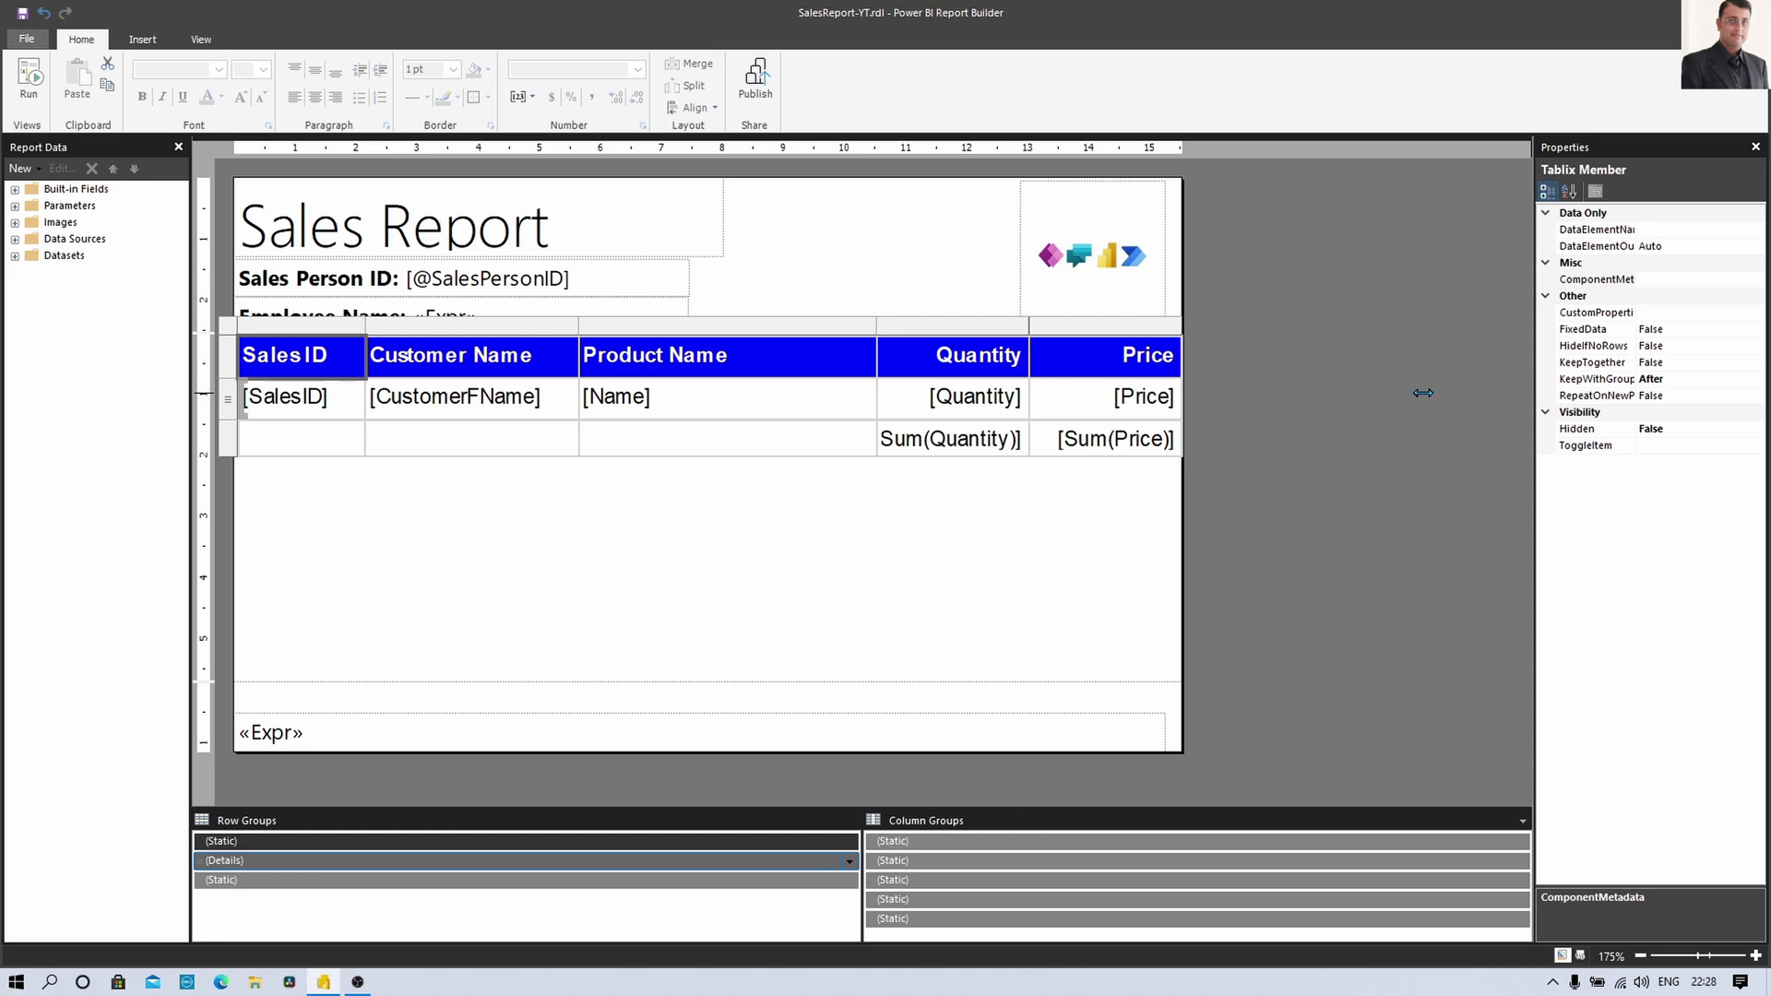
left_click(1662, 397)
left_click(1756, 396)
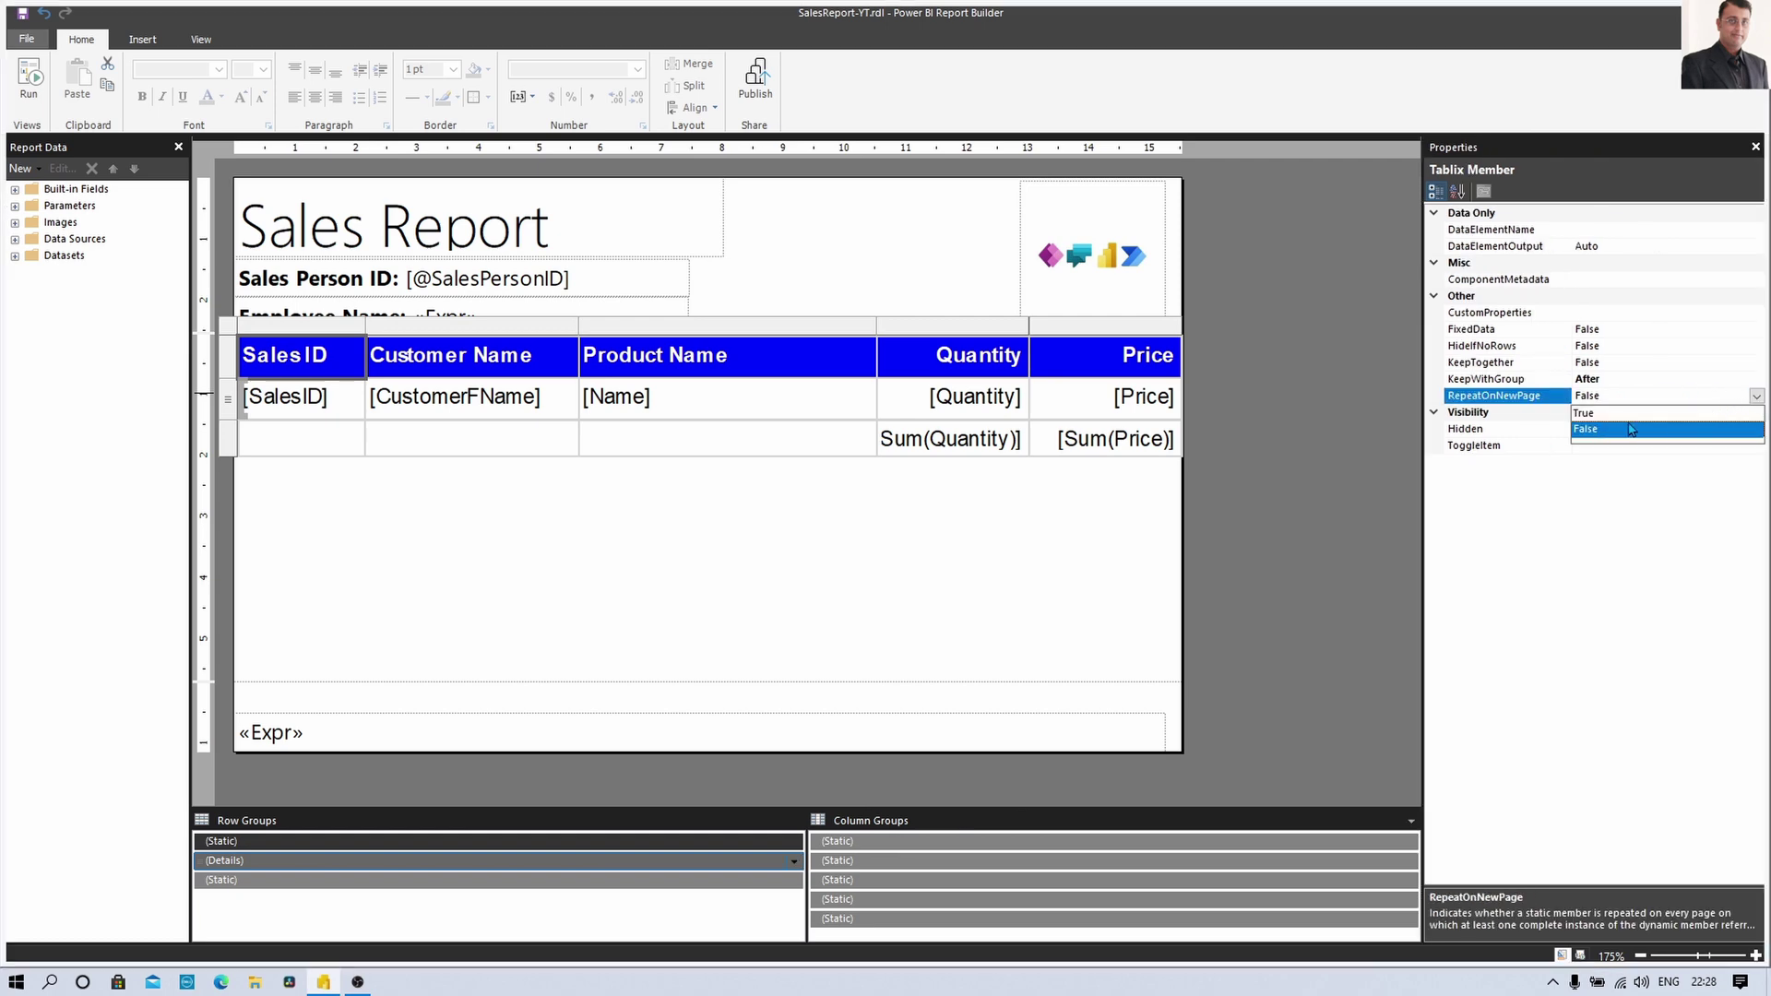
left_click(1623, 415)
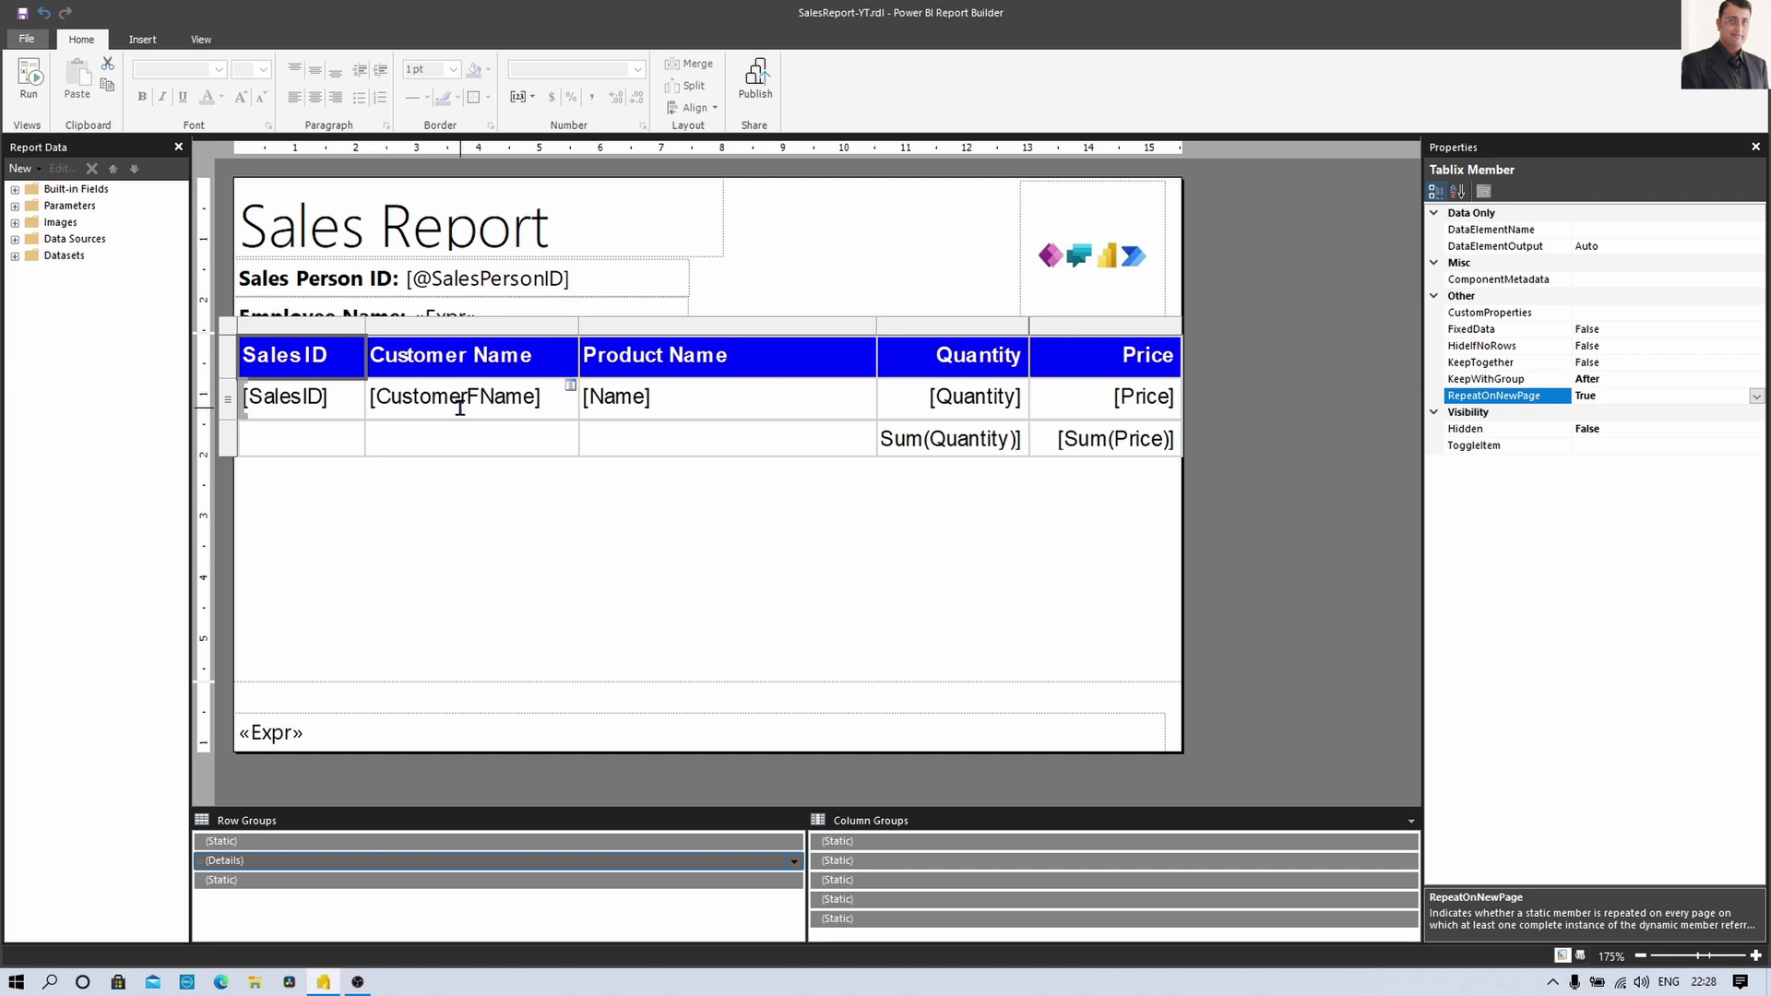
Run the report and check the table's heading row on page 2, closing the preview when done
left_click(30, 82)
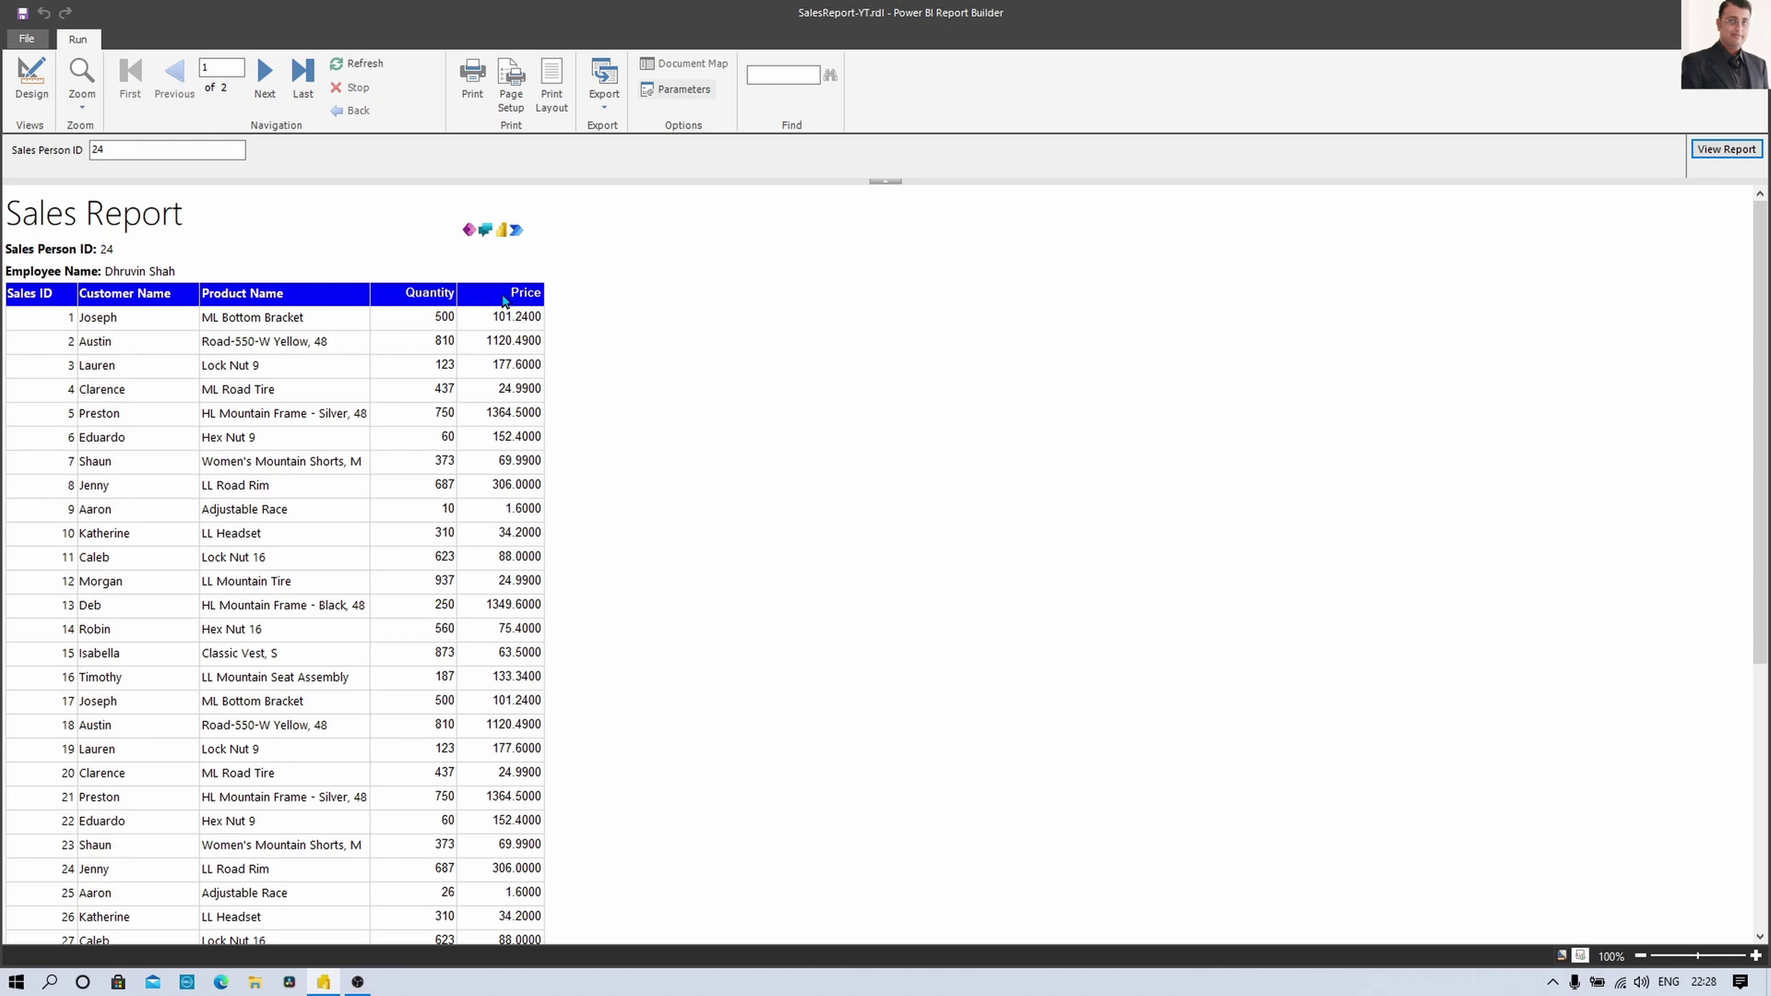
left_click(266, 84)
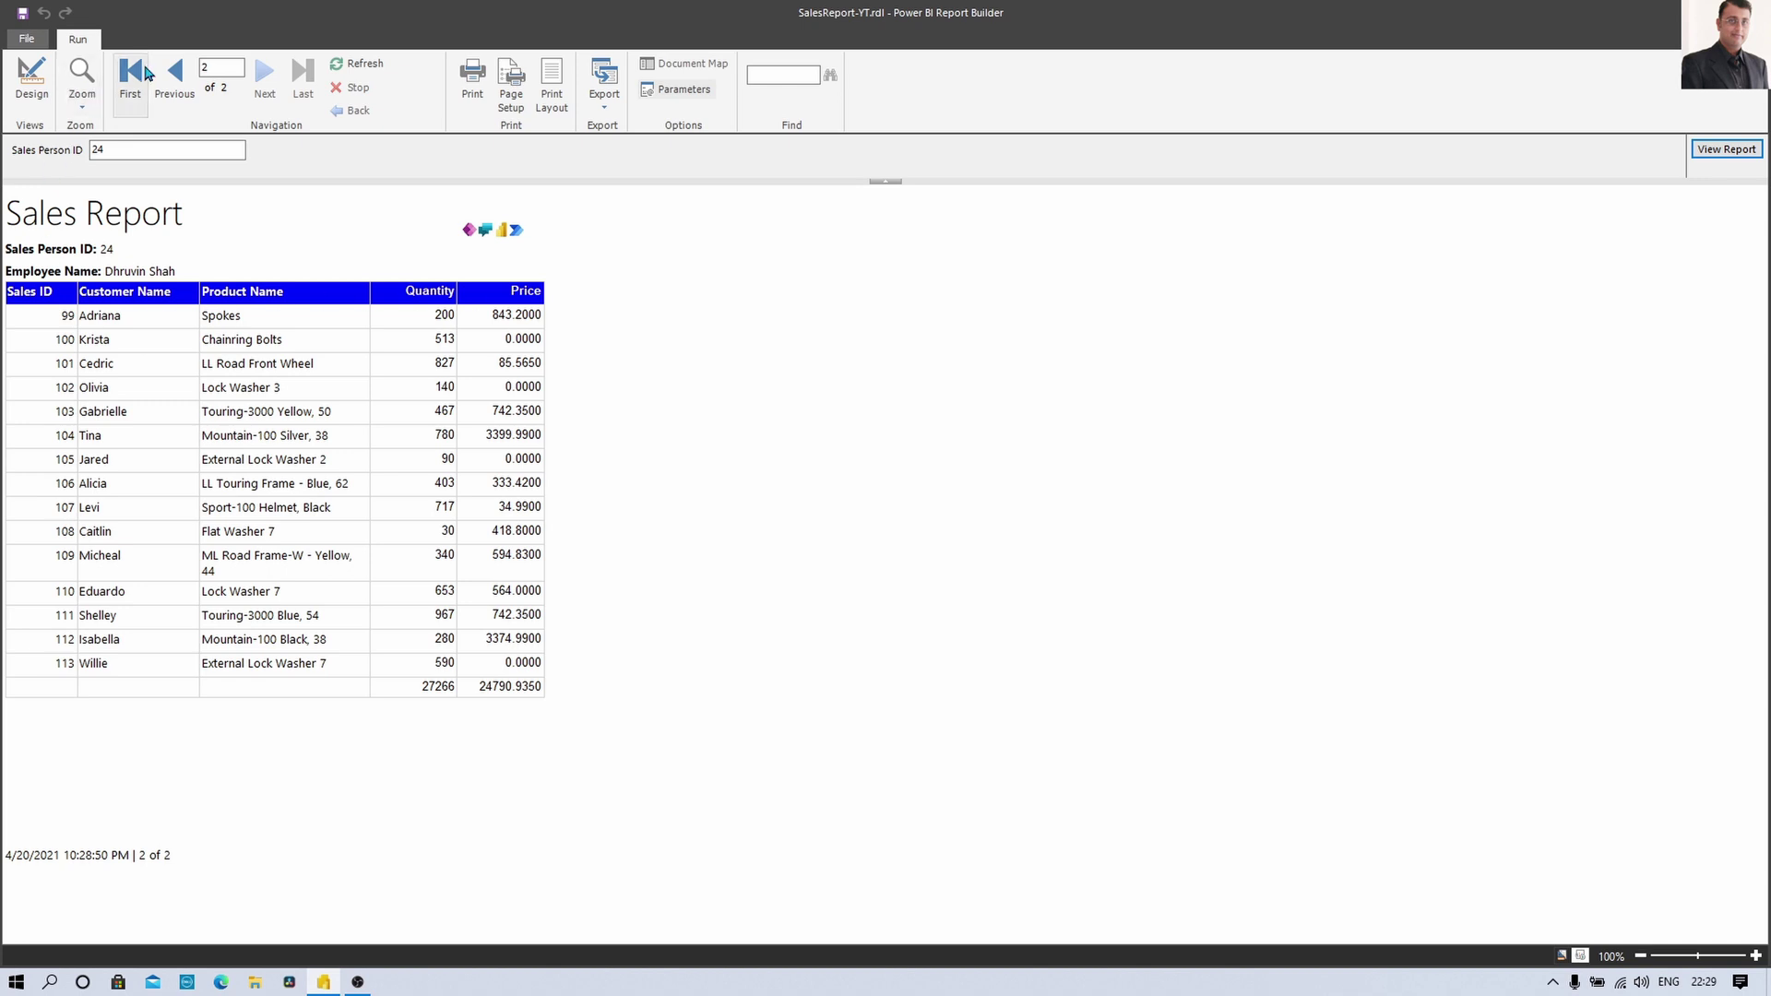
left_click(35, 79)
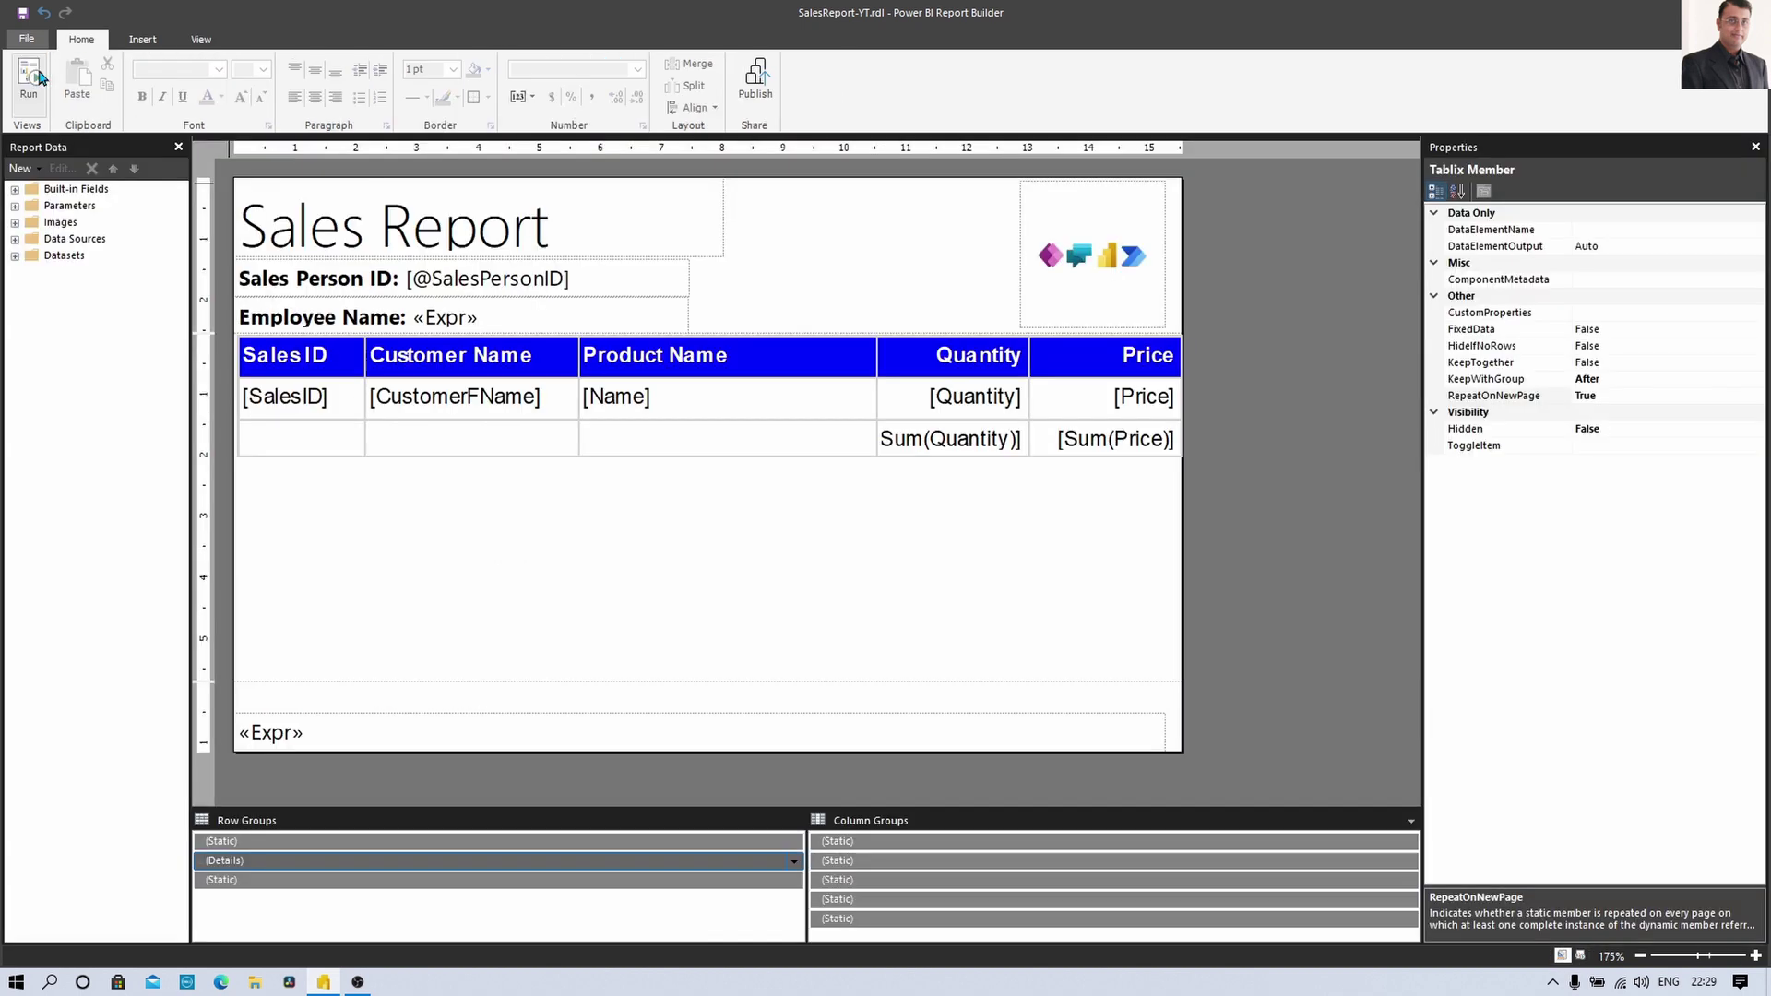
Set the background color of the table's totals row to LightGreen
left_click(238, 447)
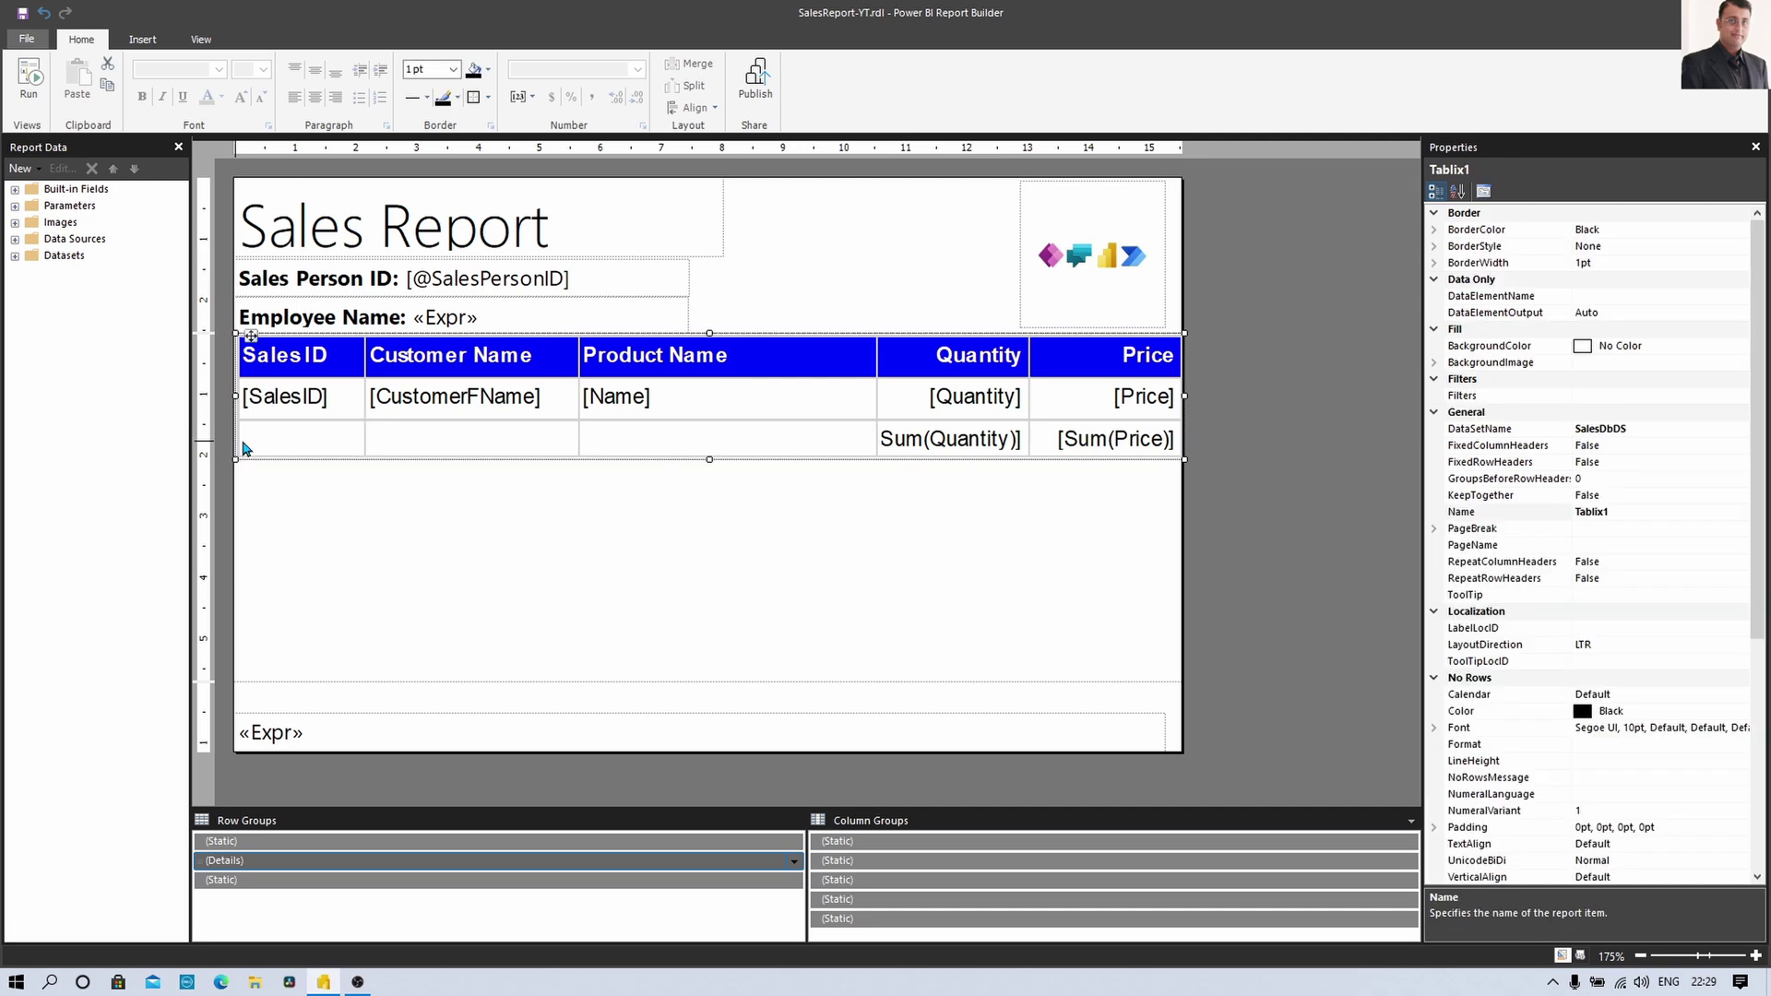
left_click(464, 452)
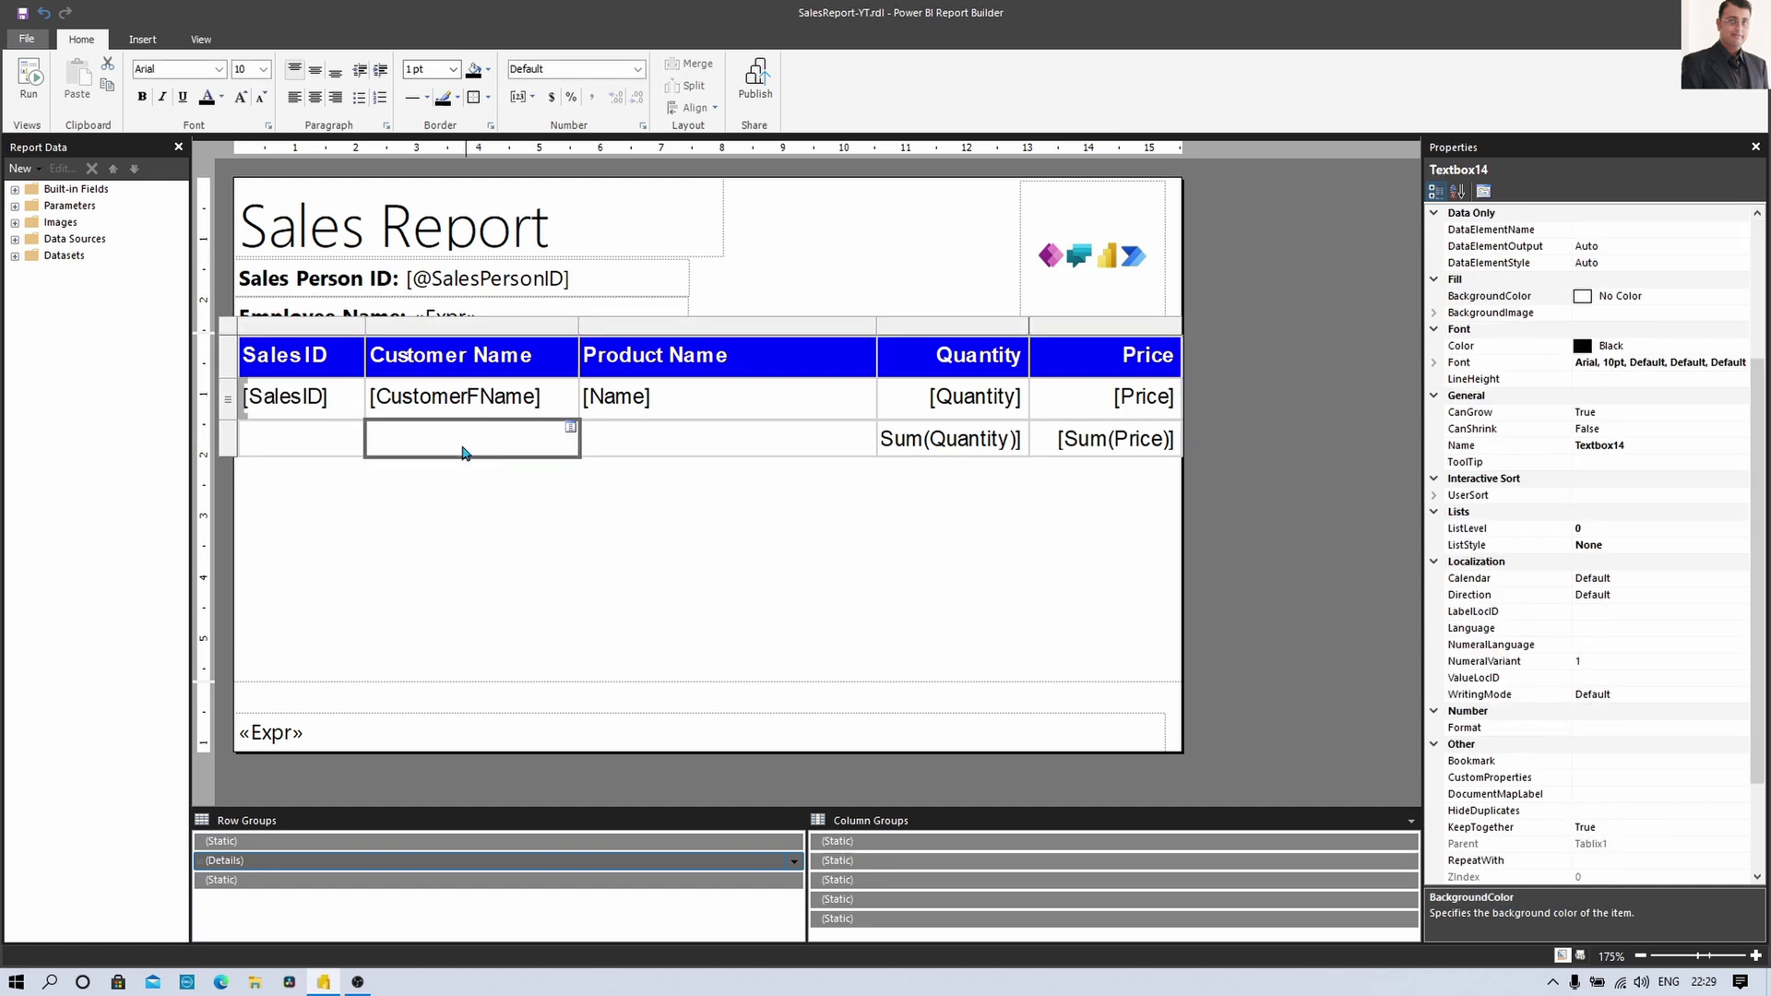
left_click(223, 453)
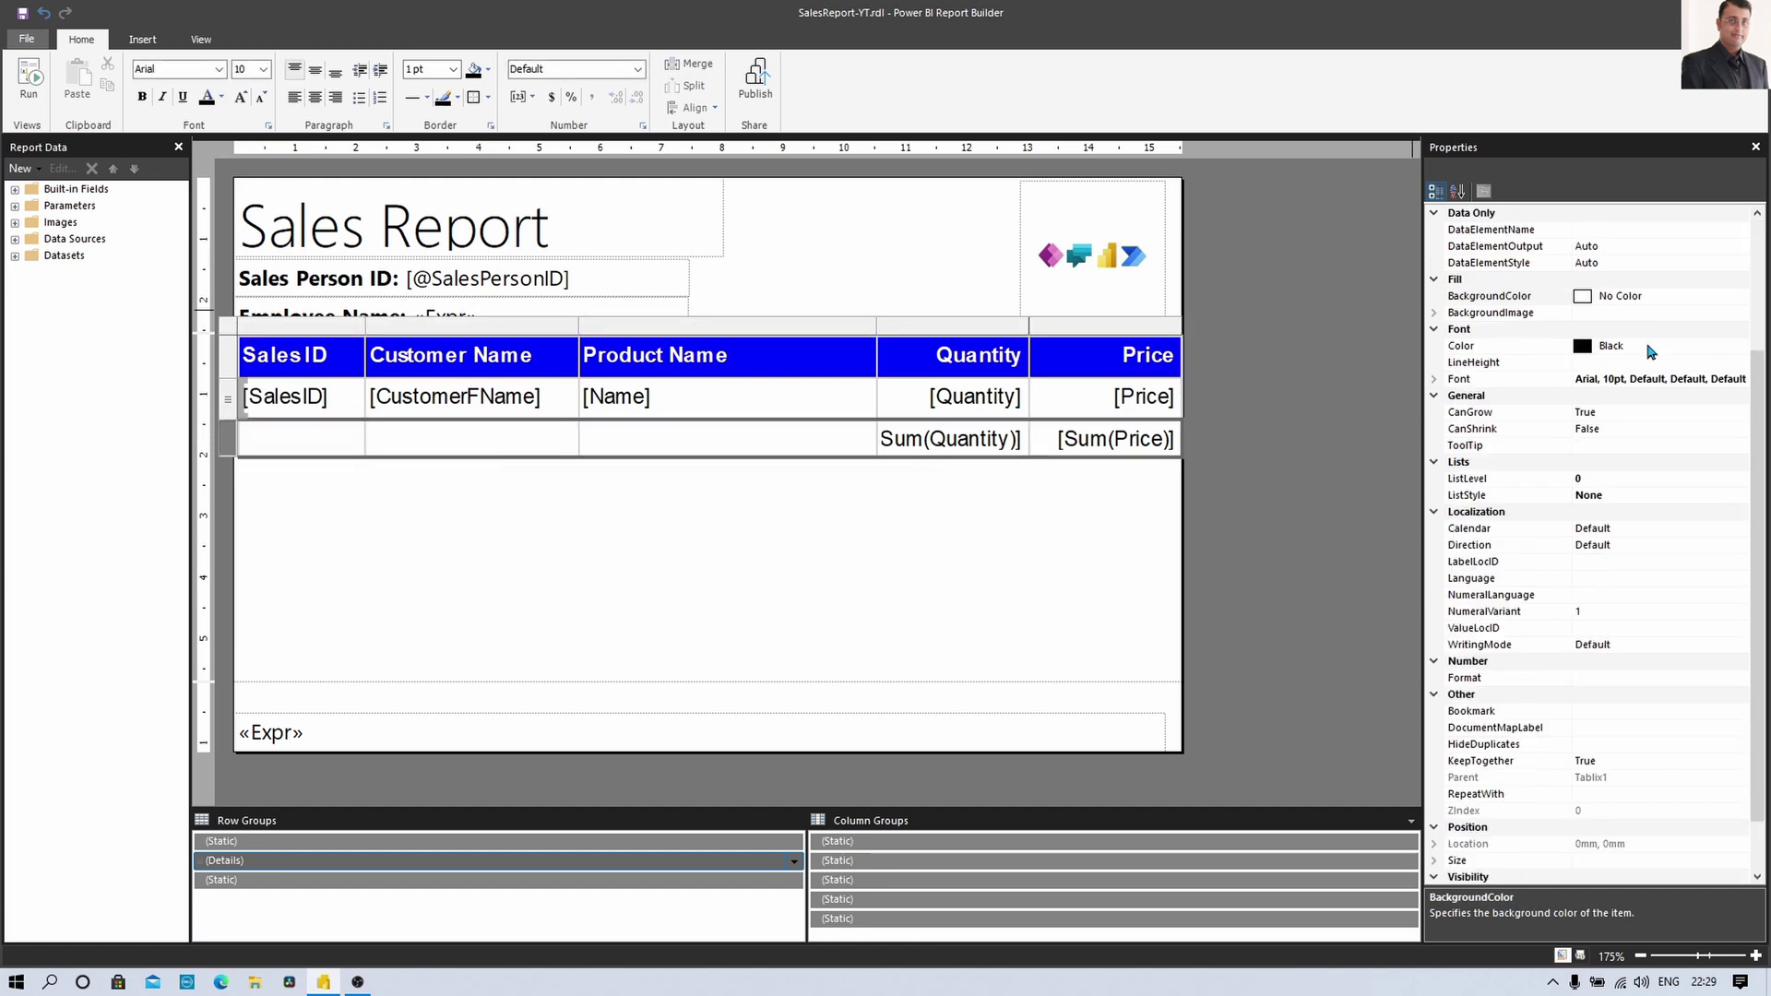
left_click(1674, 298)
left_click(1741, 296)
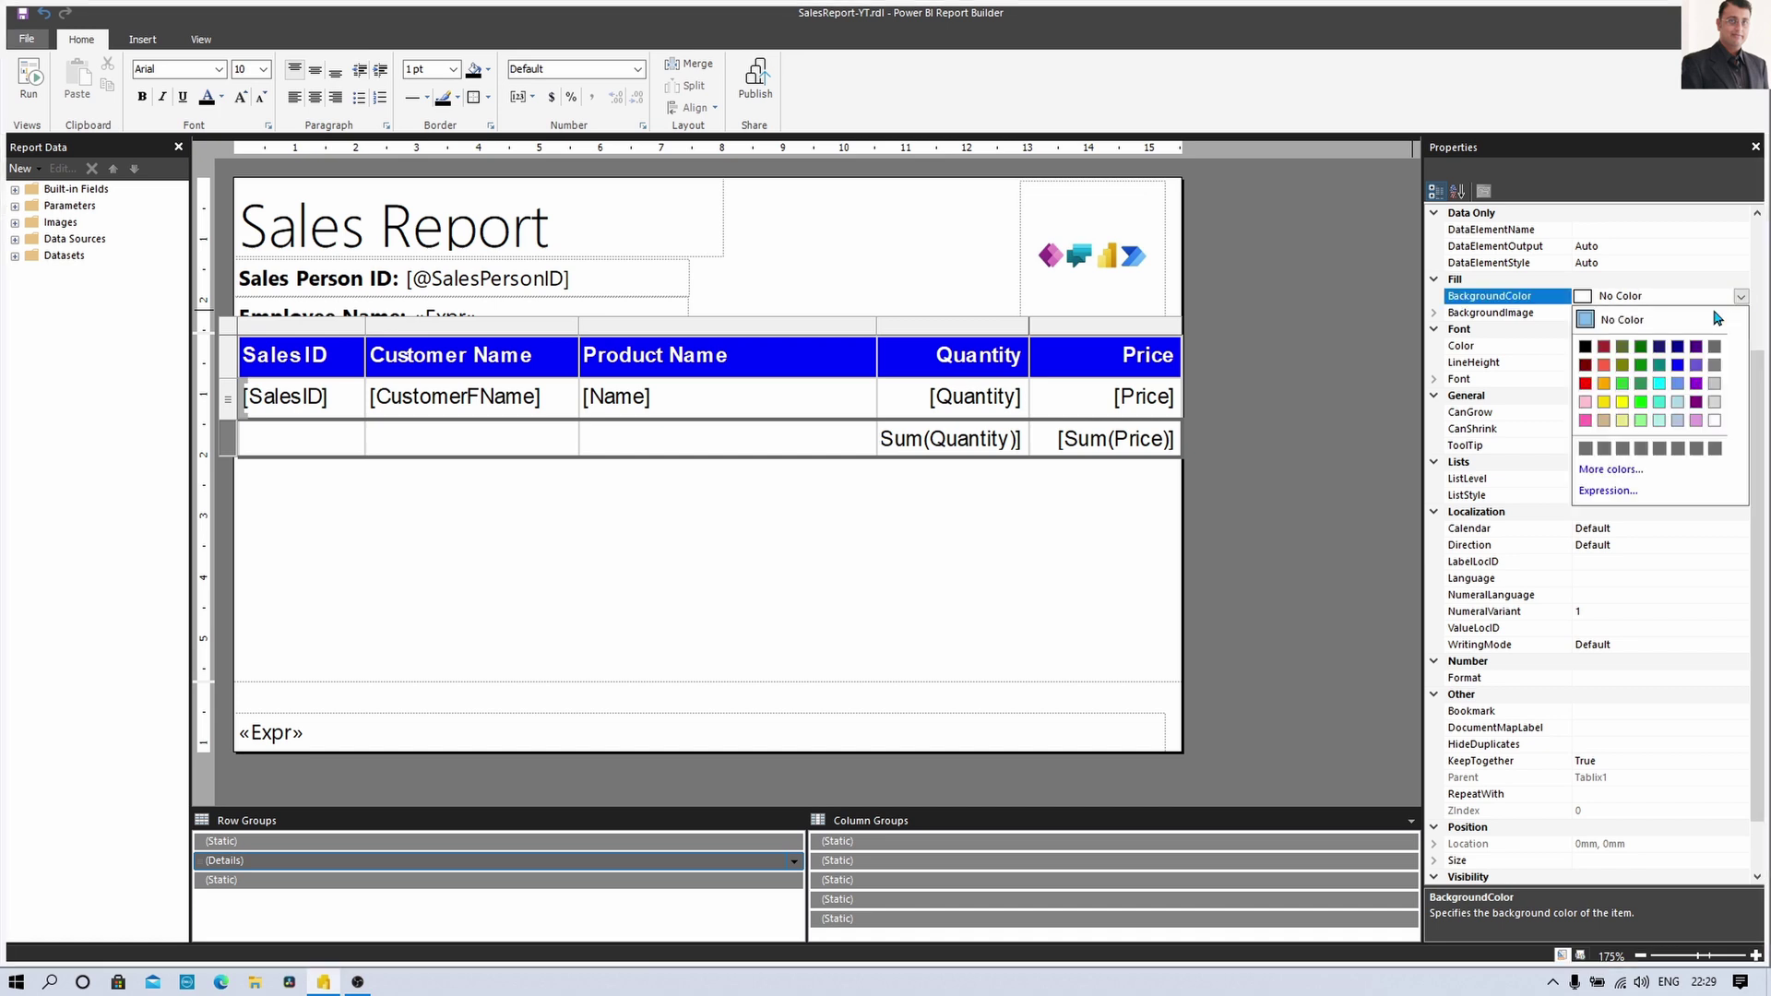
left_click(1640, 421)
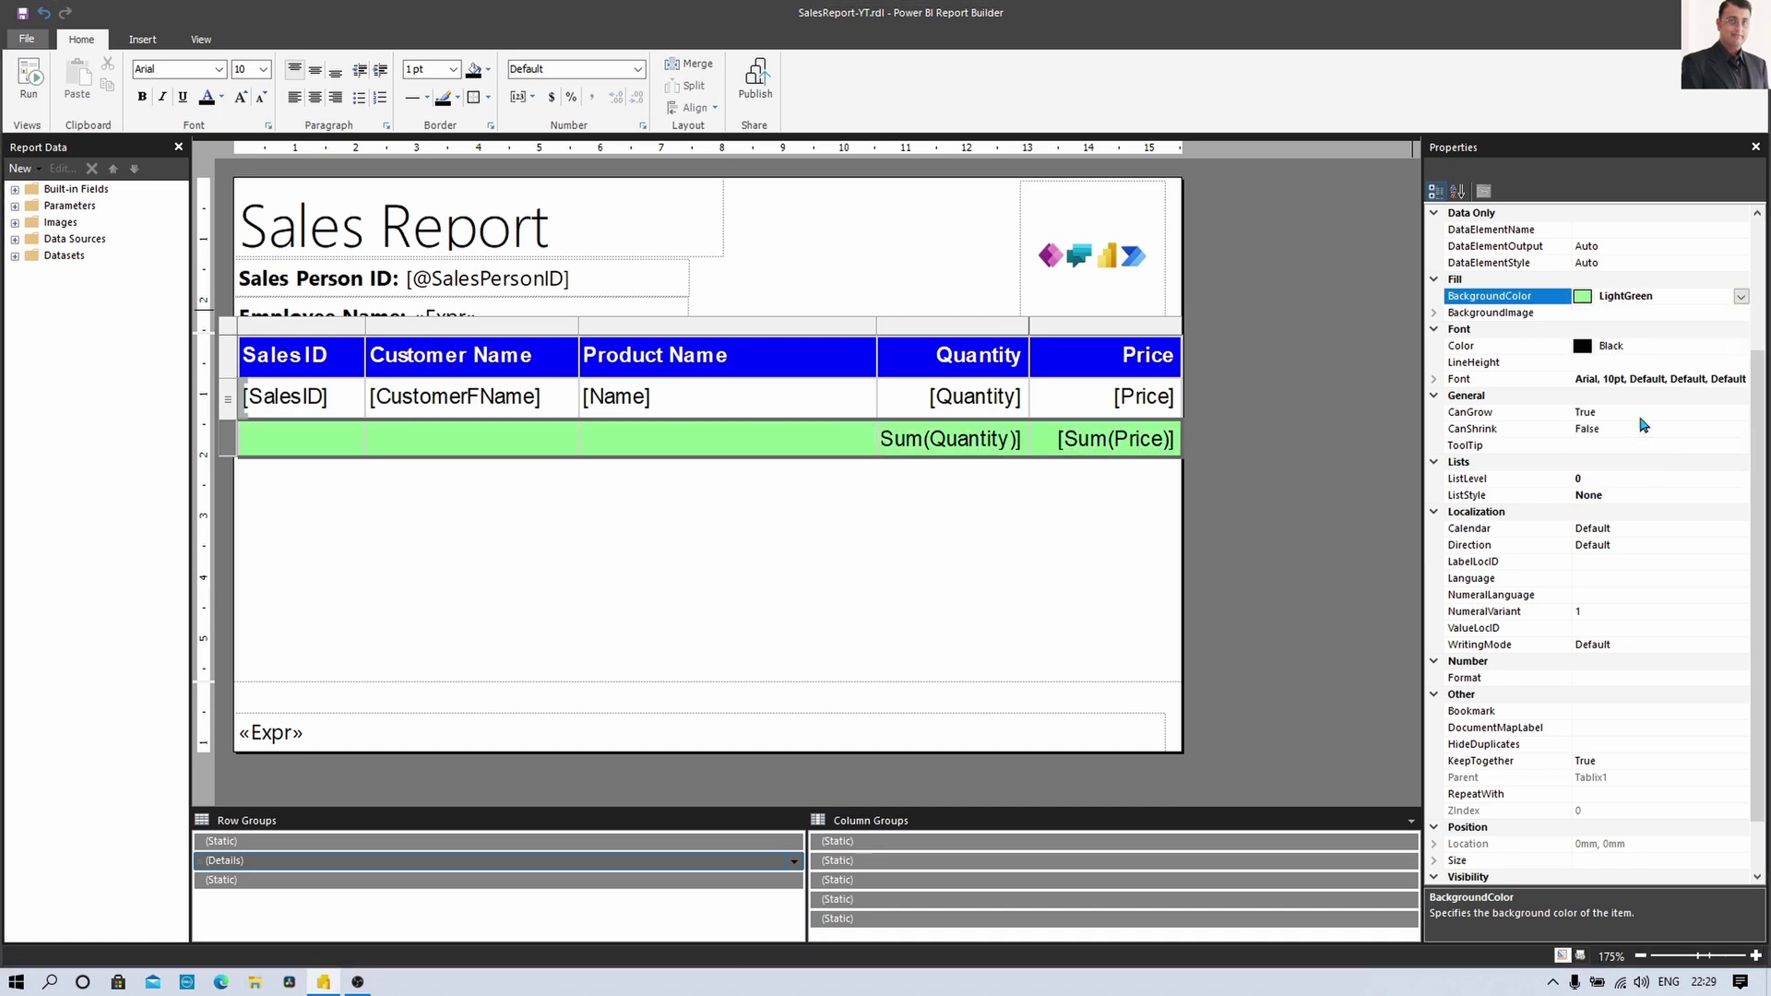
left_click(1305, 365)
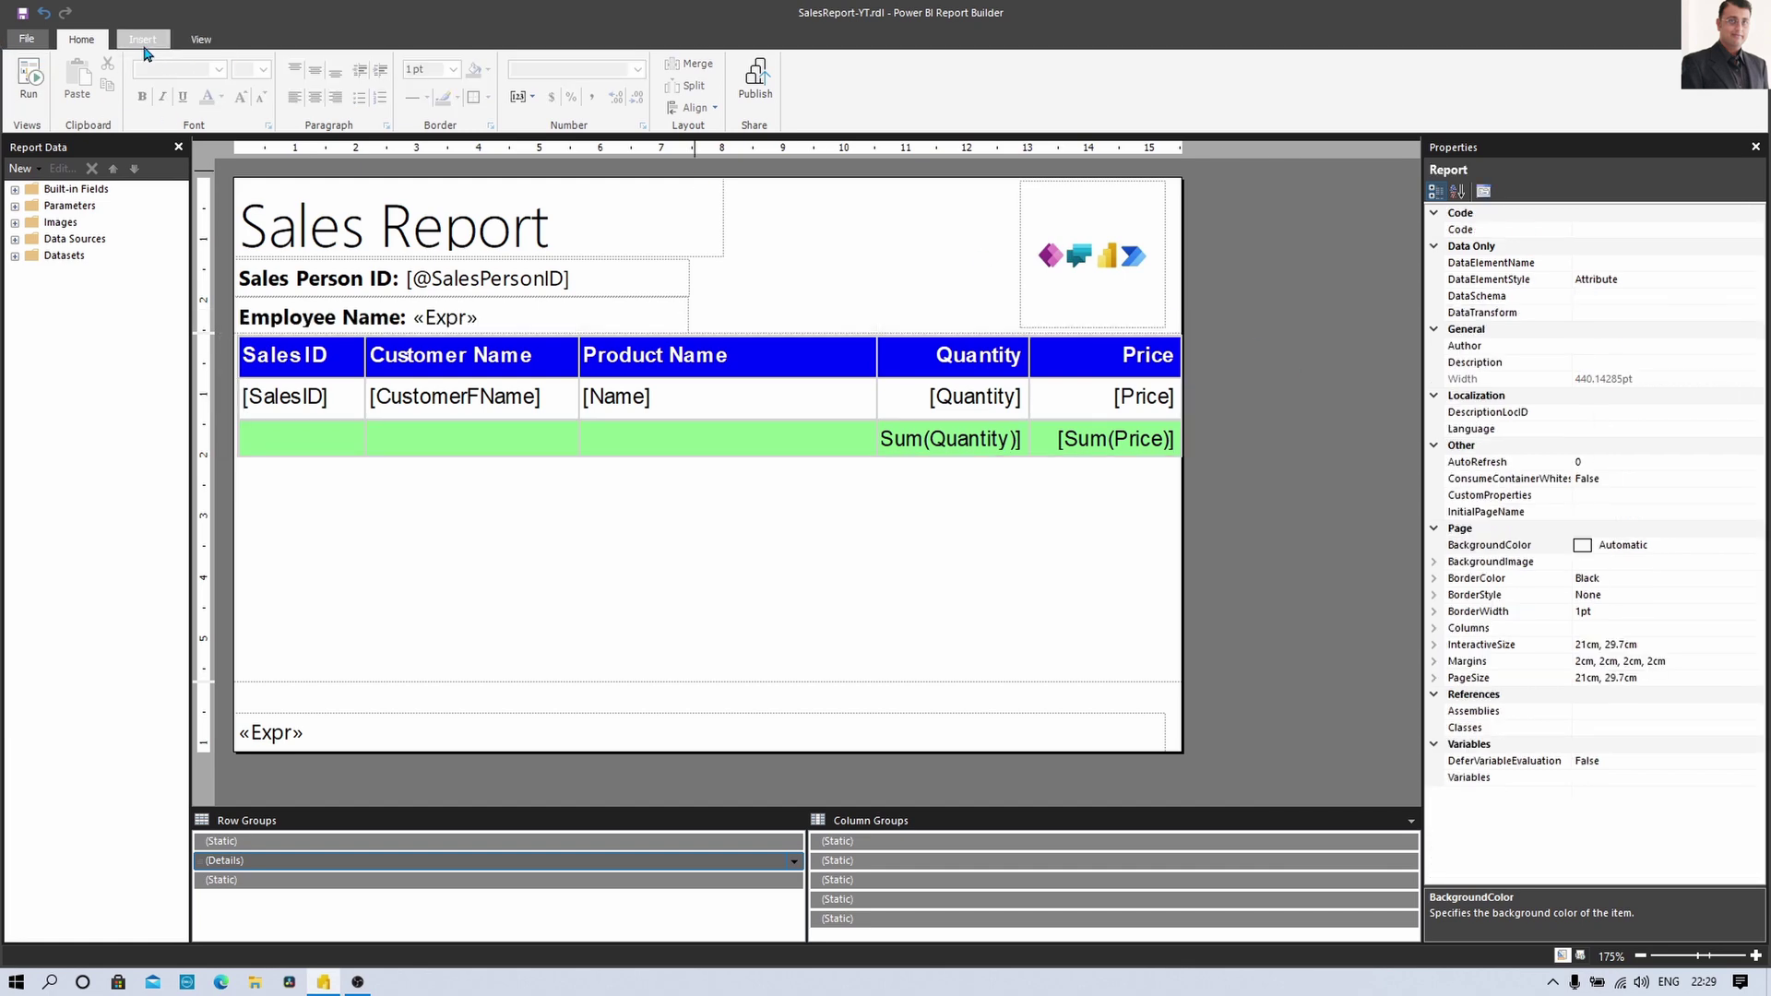
Run the report and examine the totals row's fill on the last page, then return to the design
left_click(22, 81)
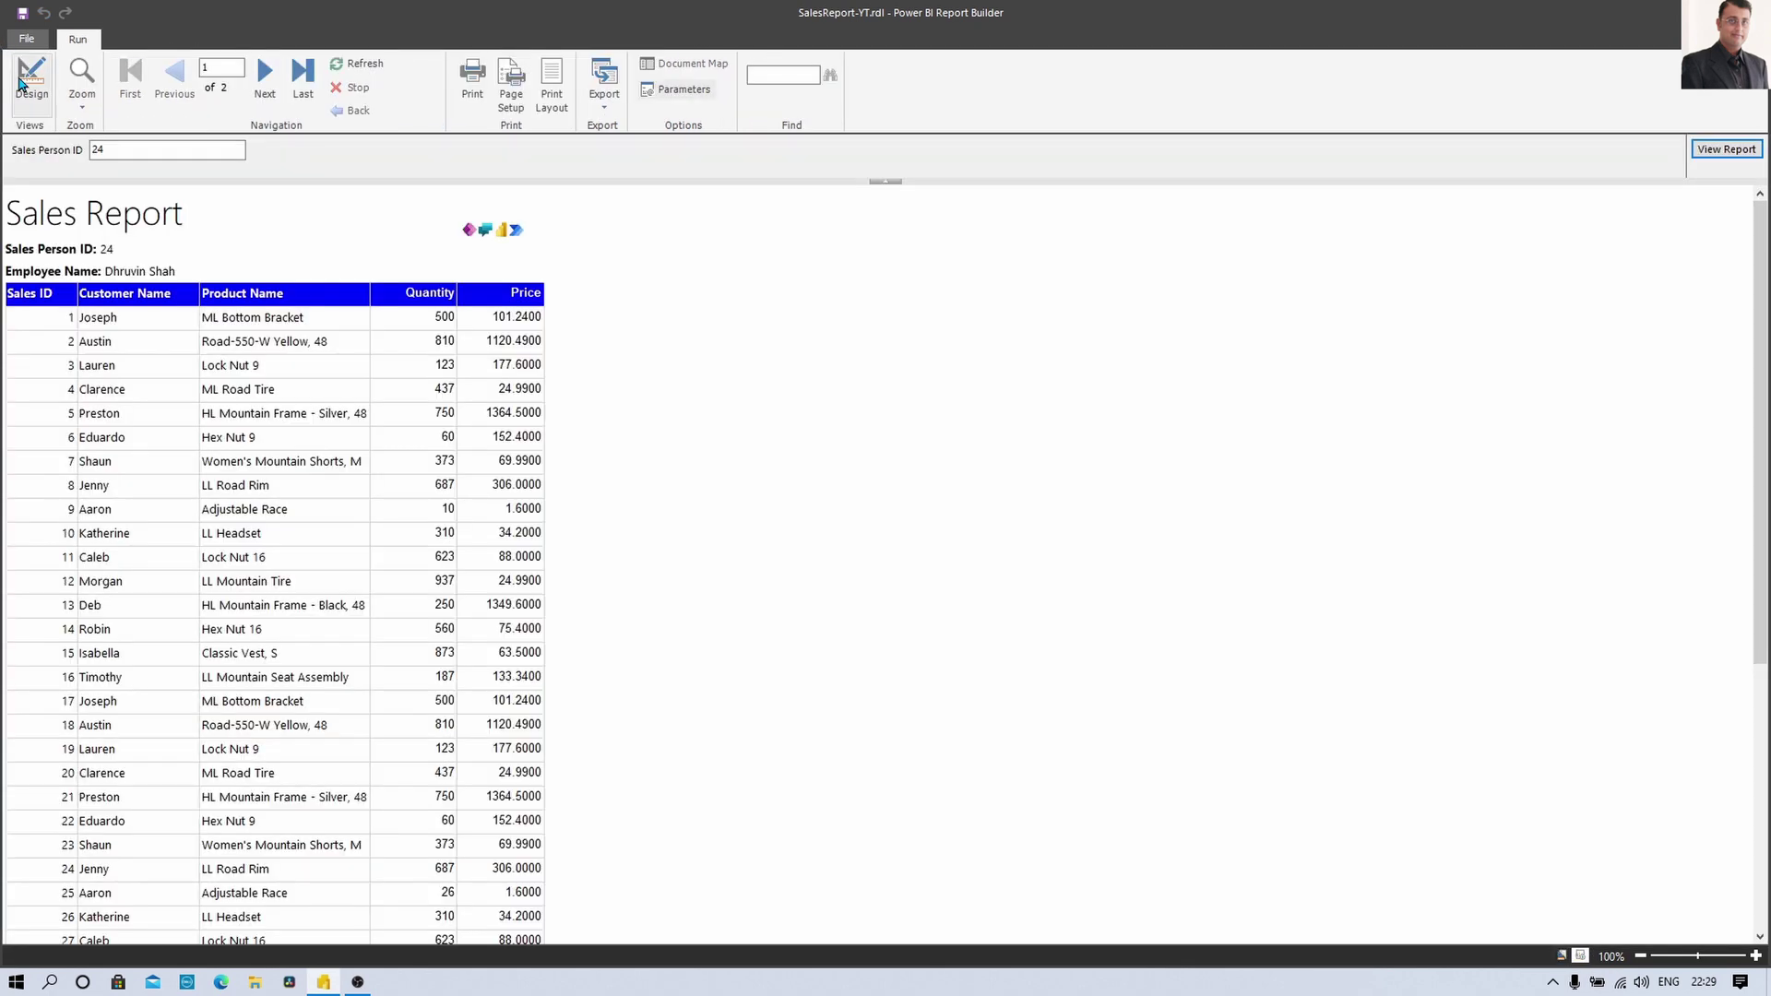
scroll(222, 420, "down", 15)
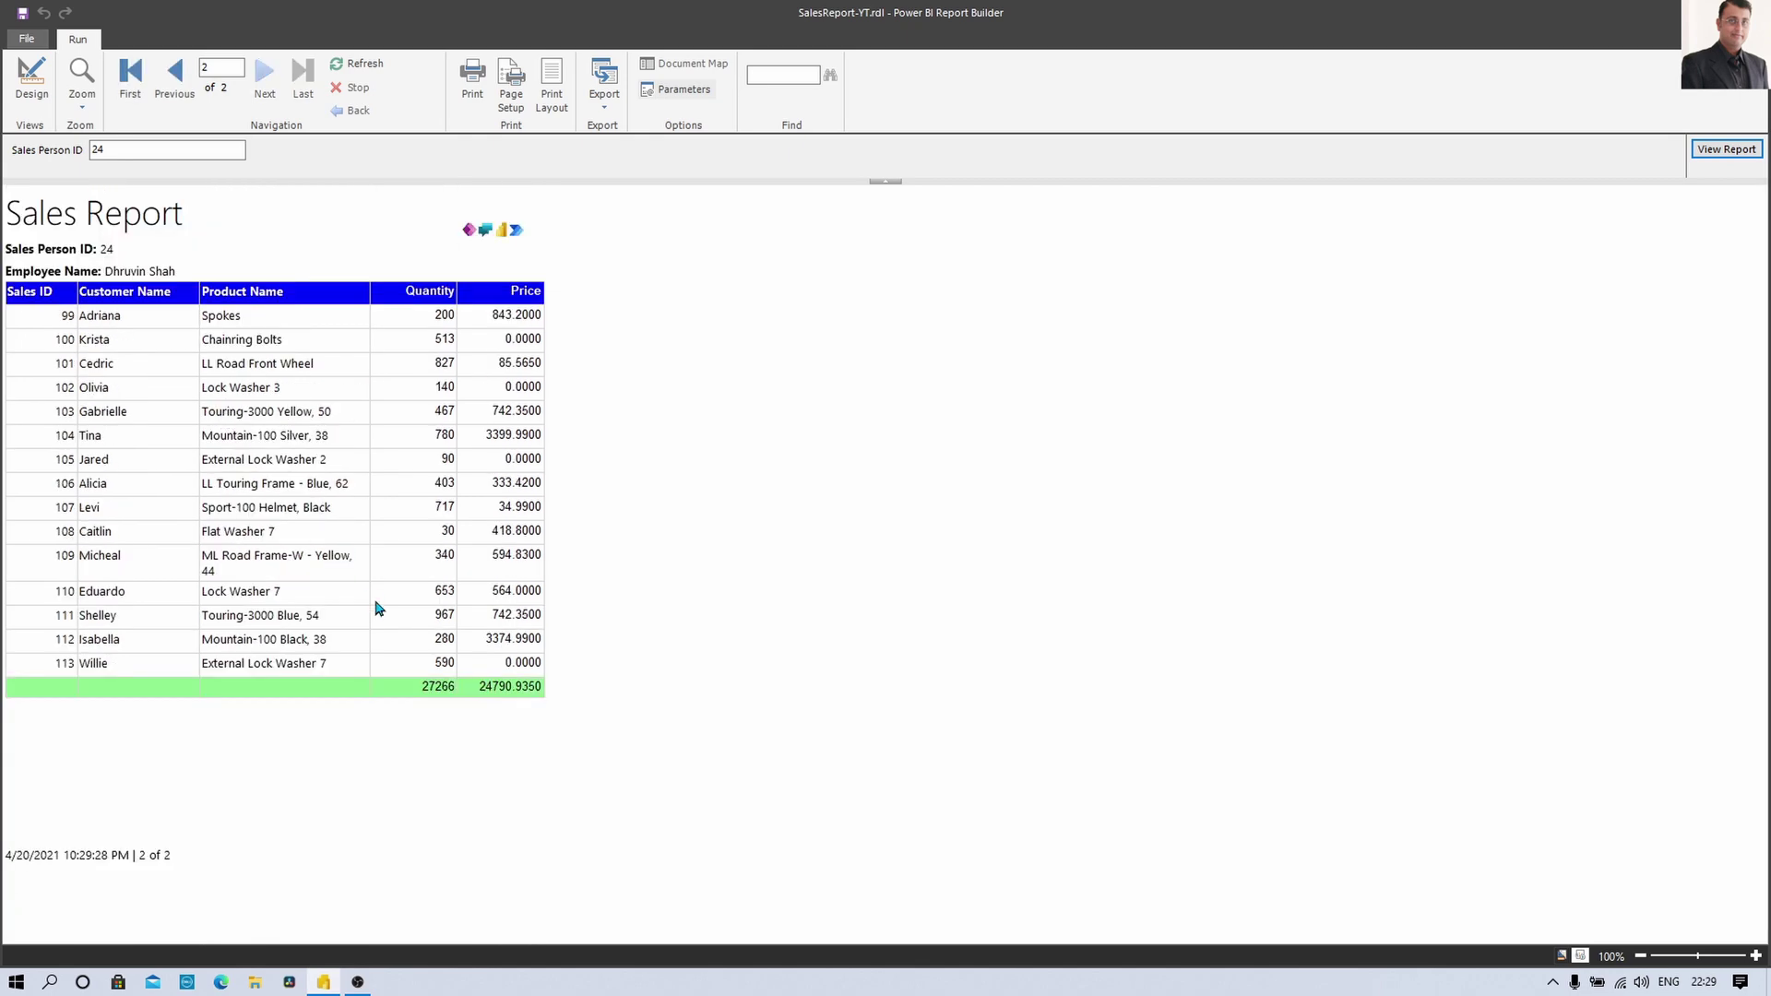
scroll(378, 608, "up", 15)
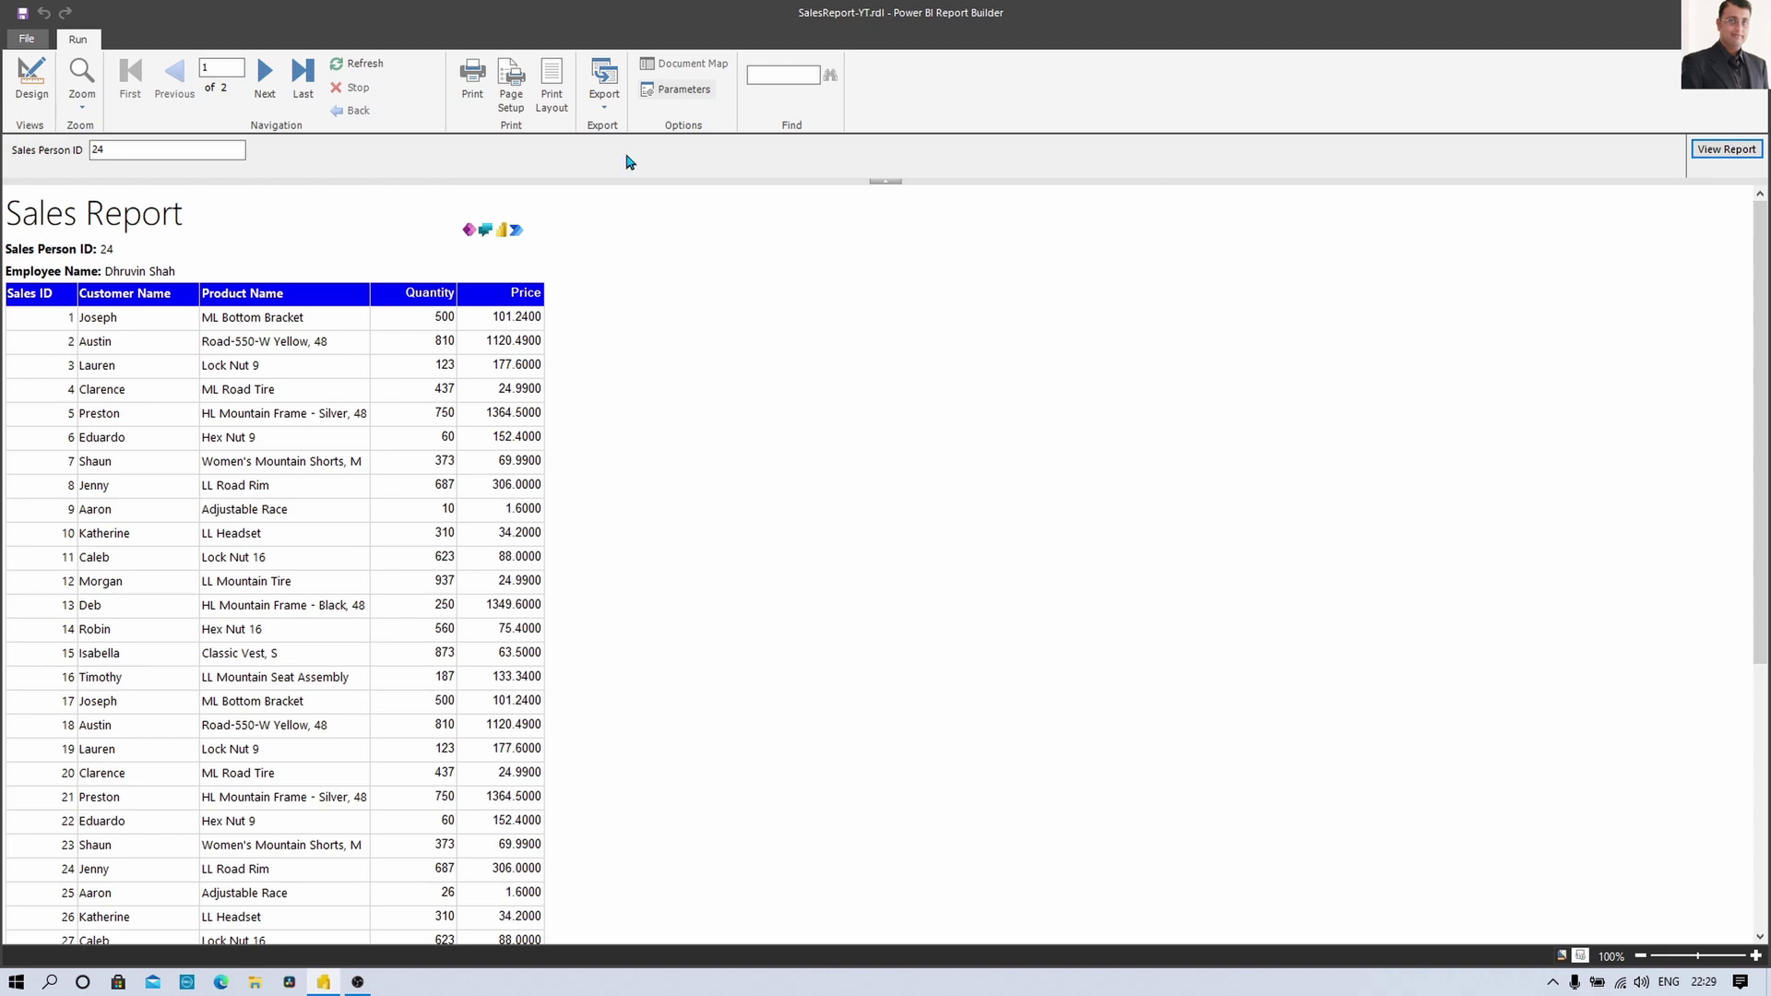
left_click(32, 92)
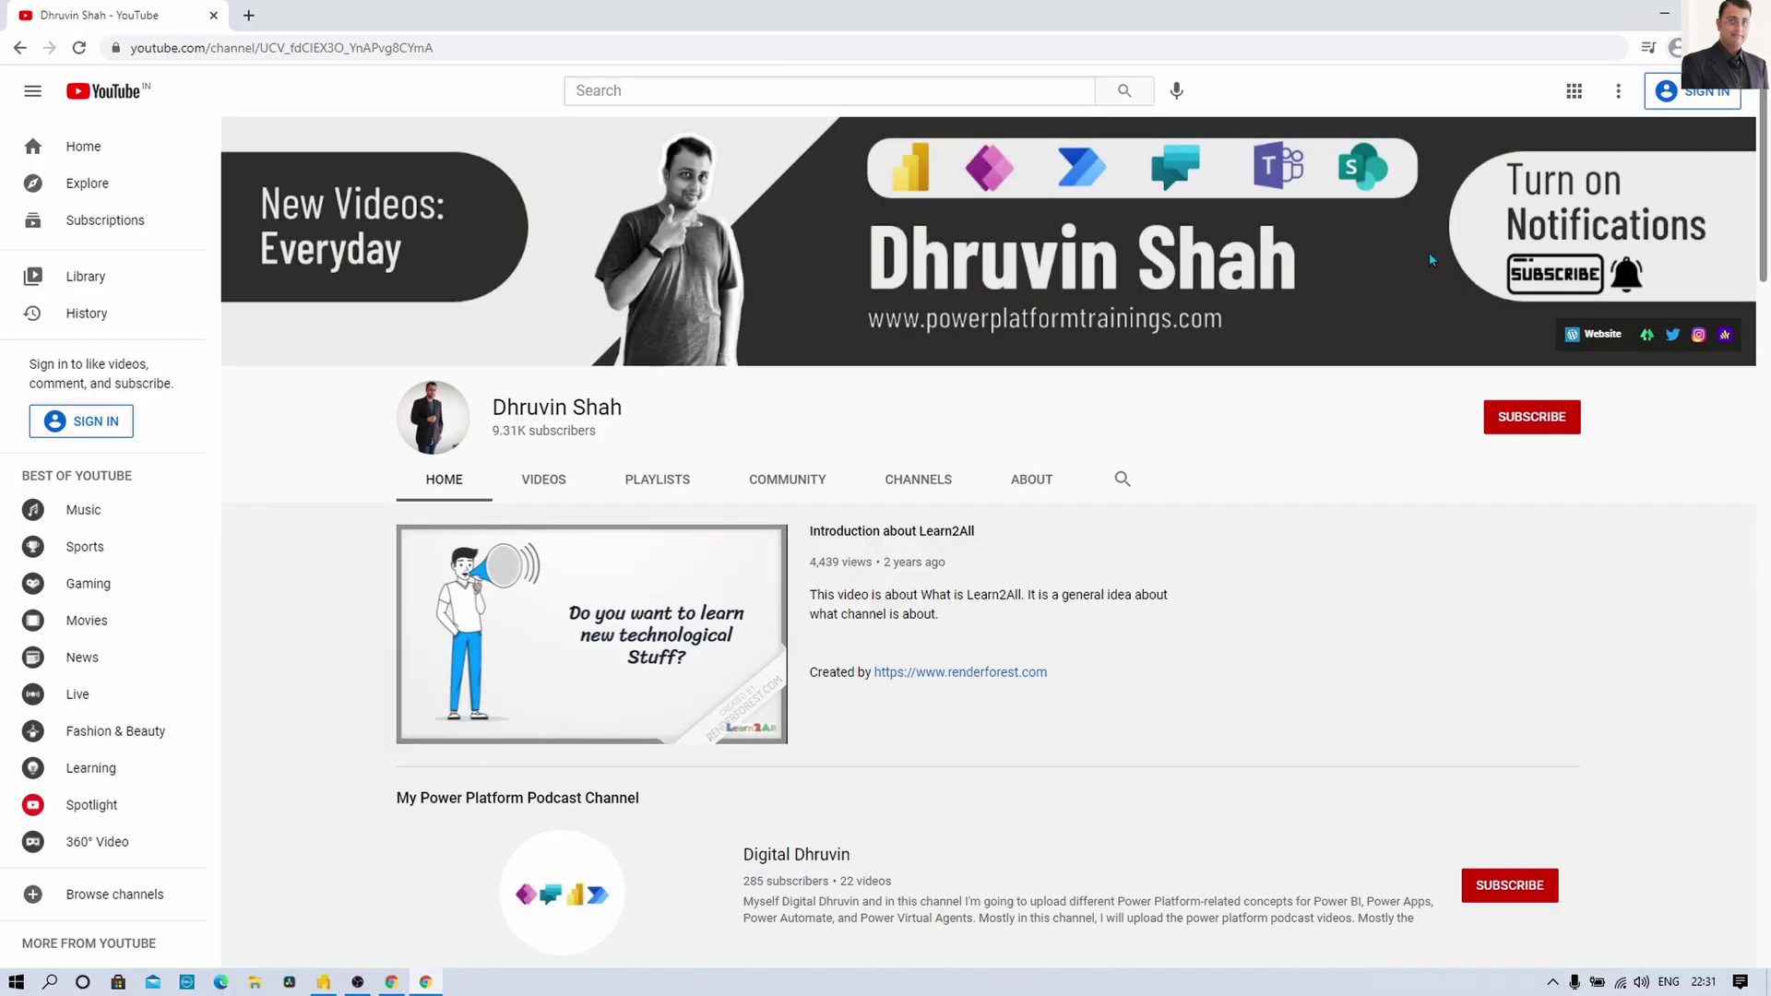
From the YouTube channel in the browser, open the Power Platform Training website and view its Contact page
left_click(1602, 340)
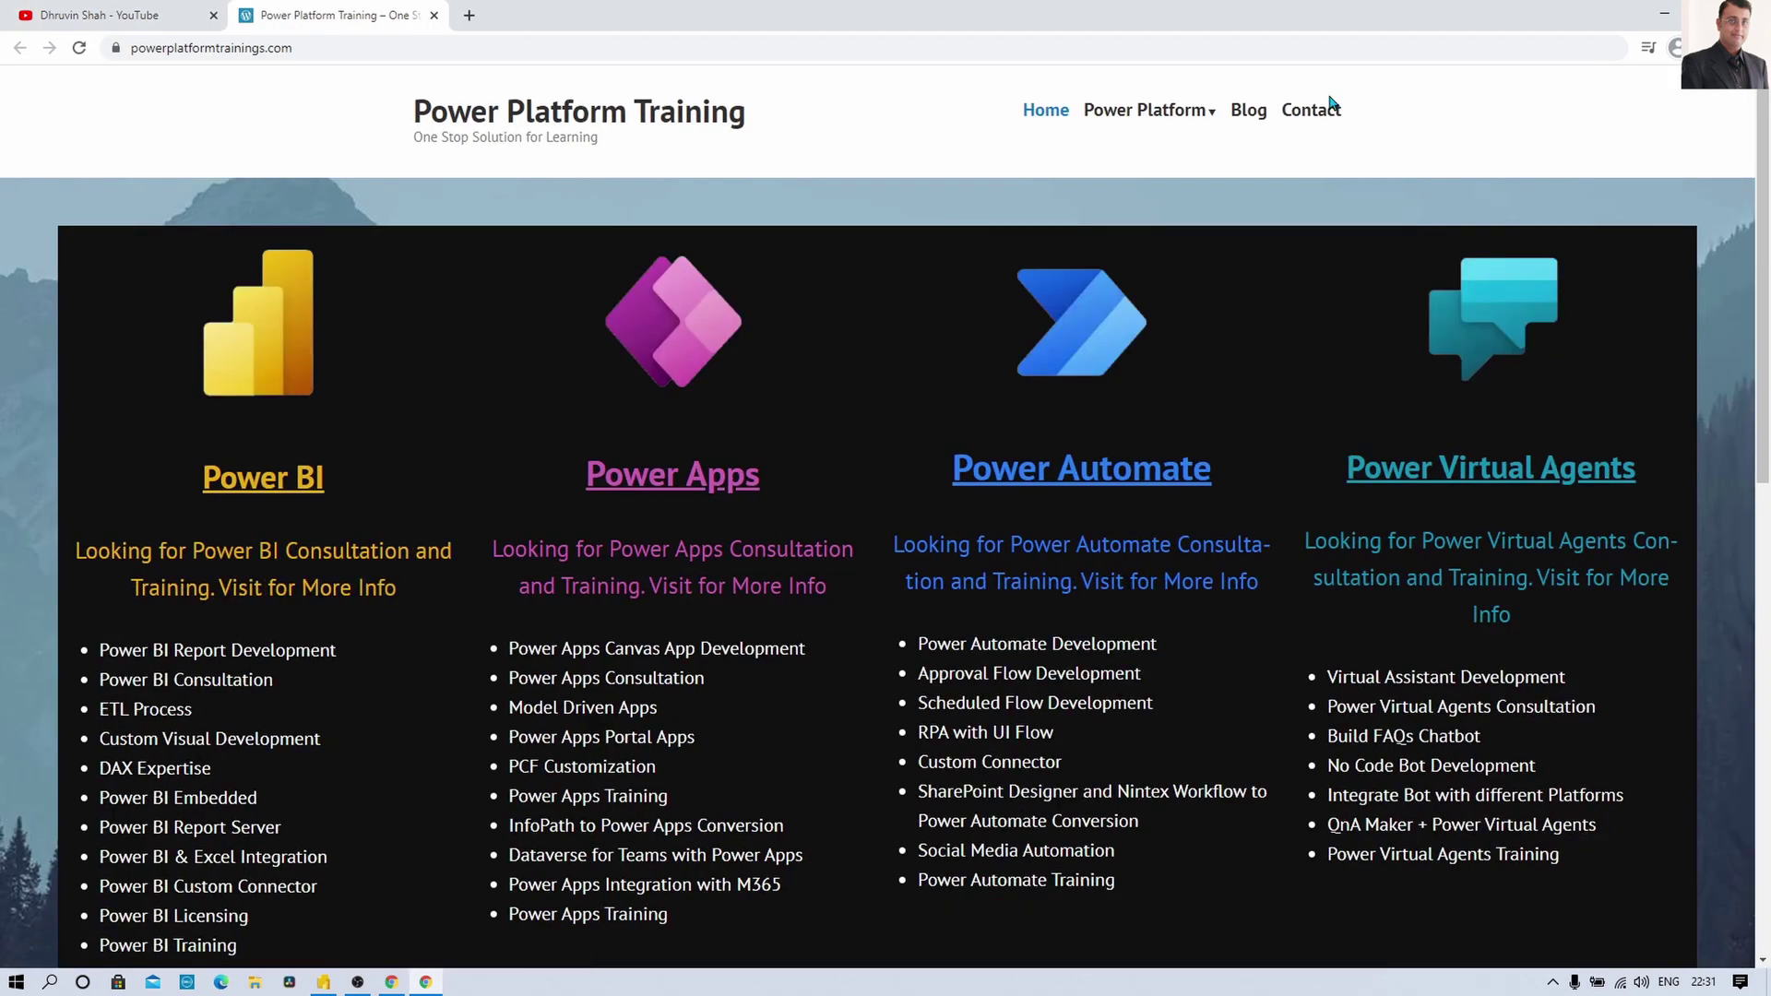
left_click(1319, 113)
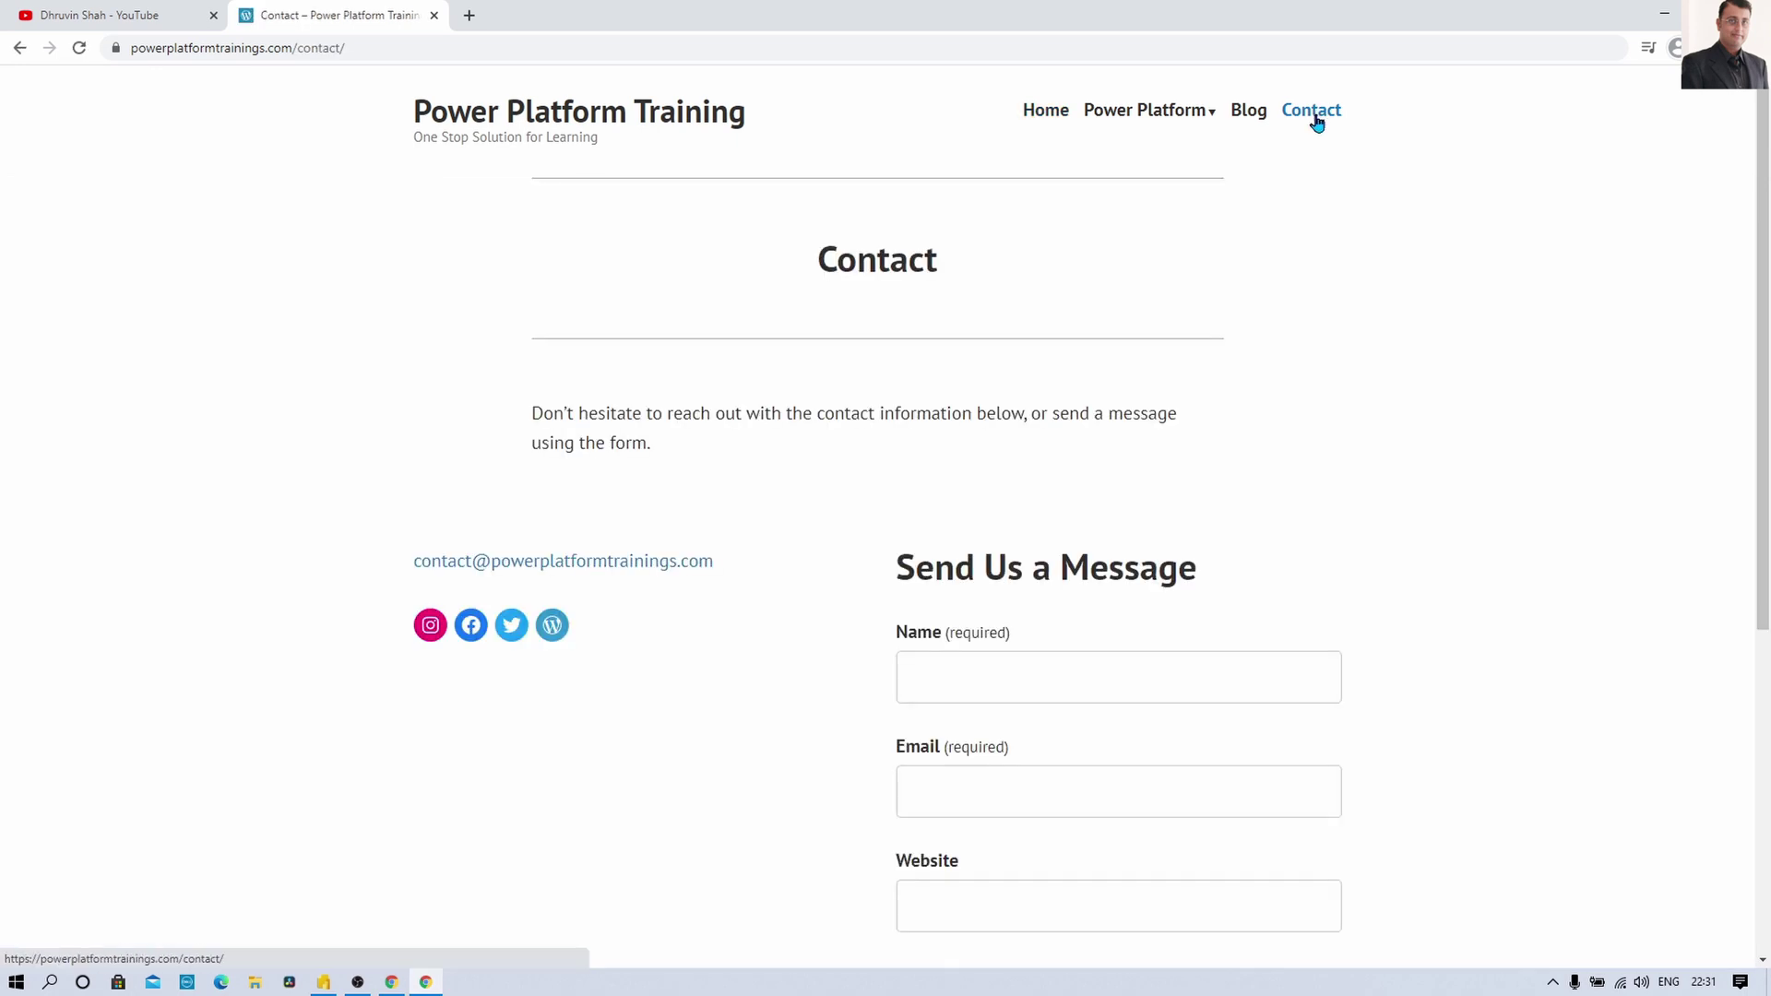
left_click(157, 14)
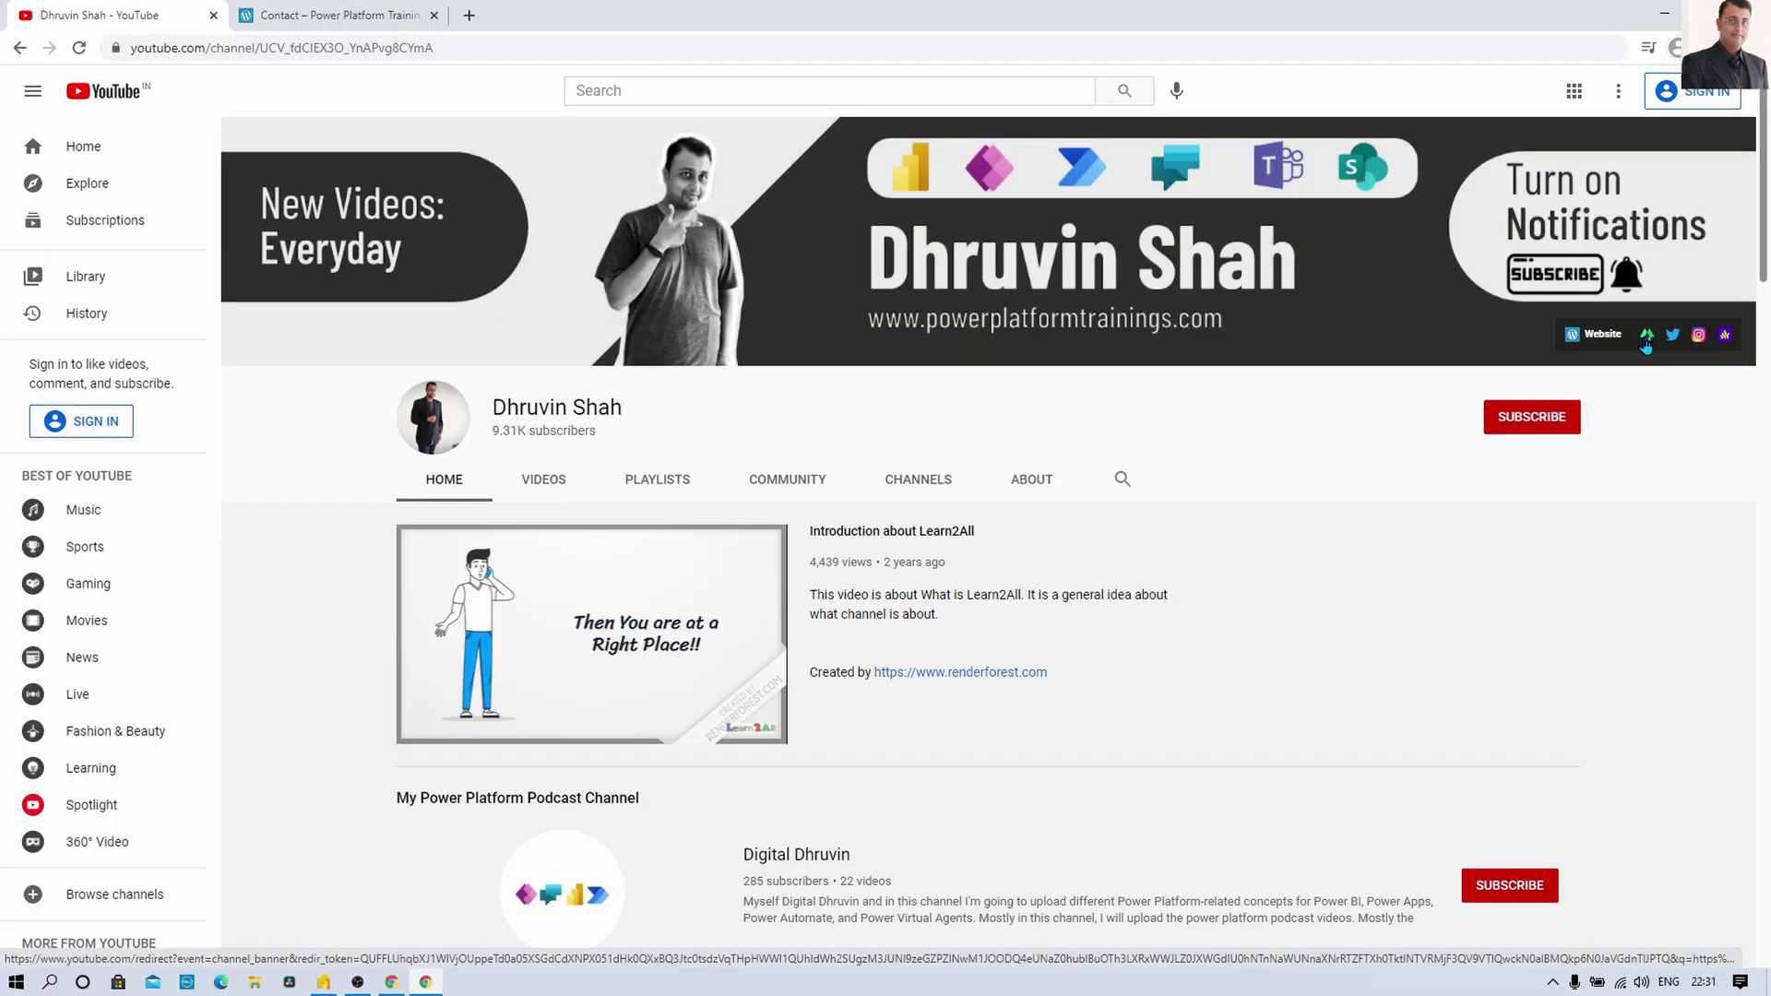
View the channel's Linktree page and the reels on its Instagram profile, returning to the YouTube channel after each
left_click(1646, 336)
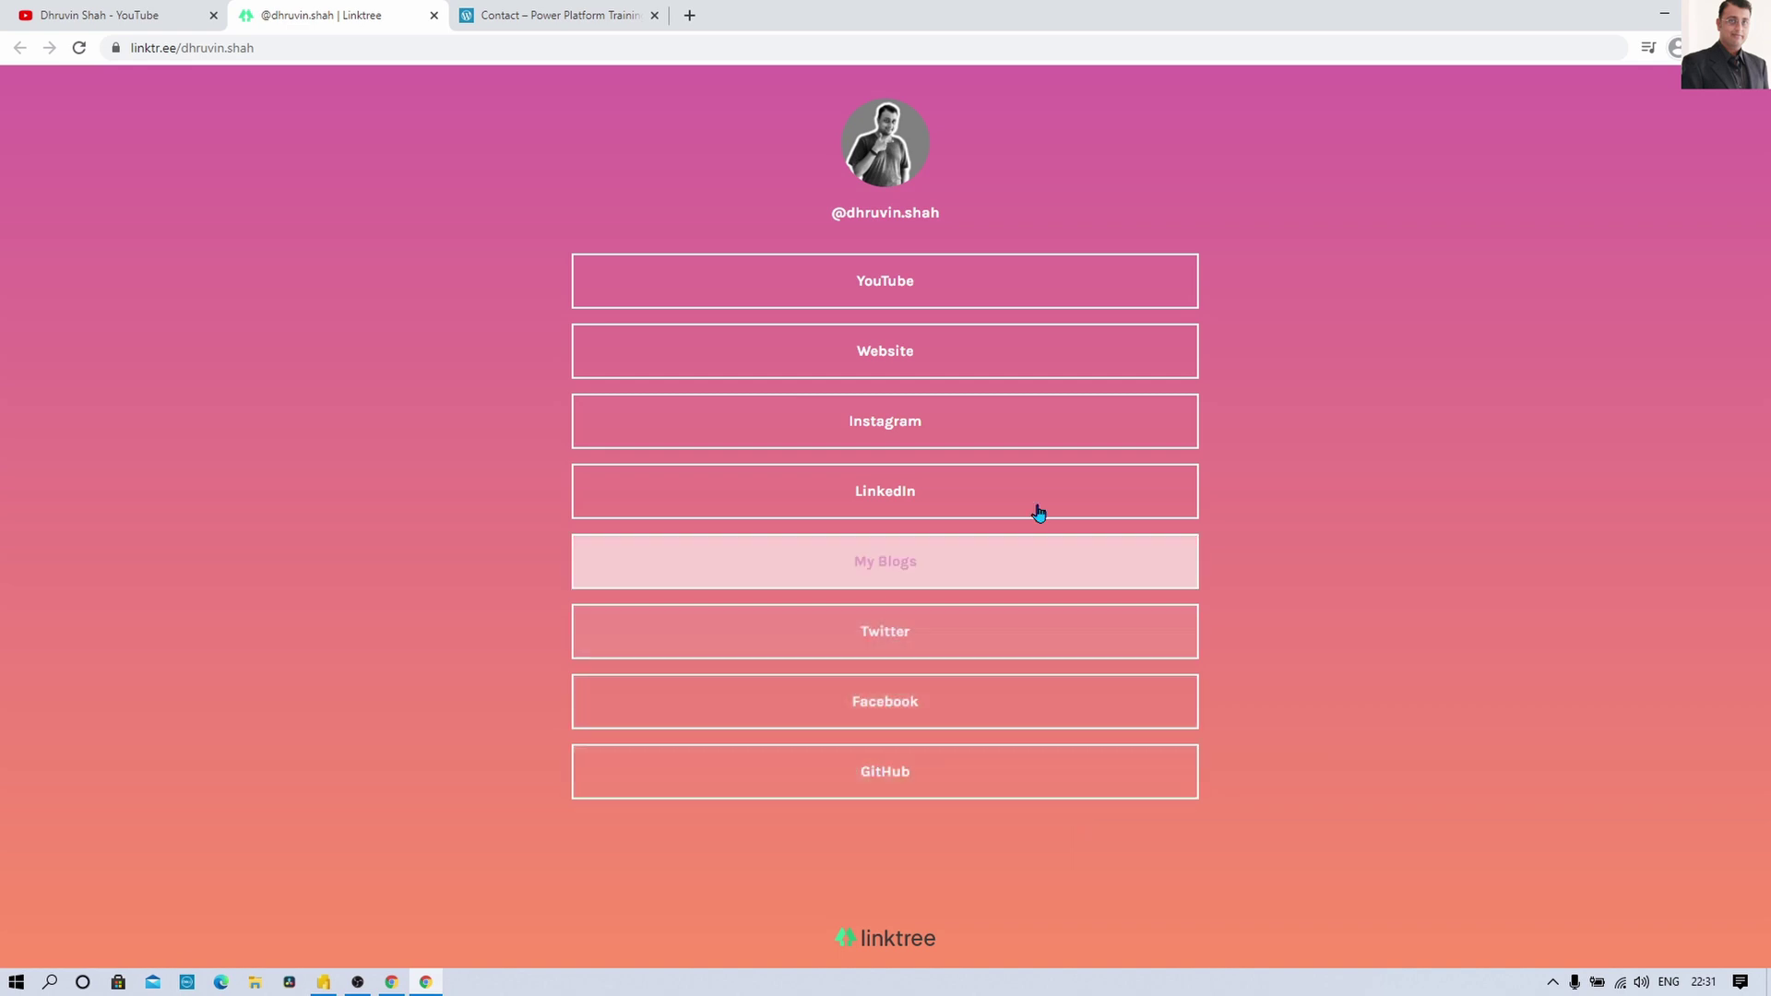
left_click(101, 21)
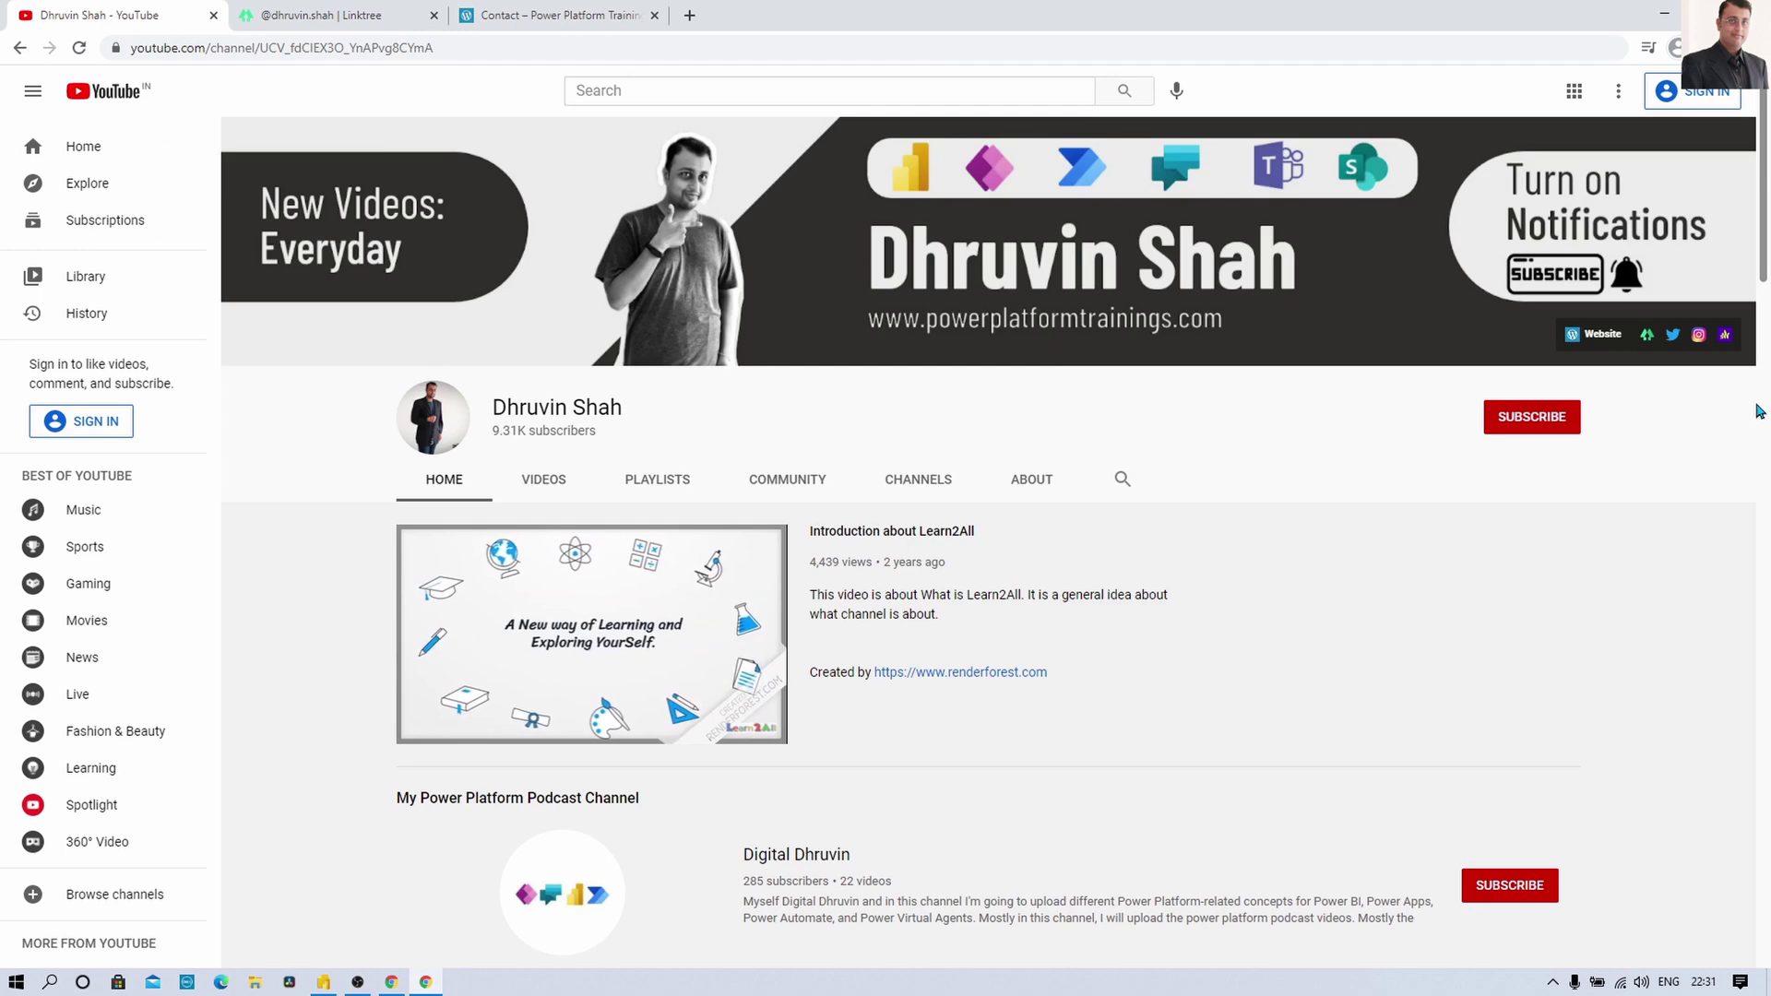
left_click(1685, 348)
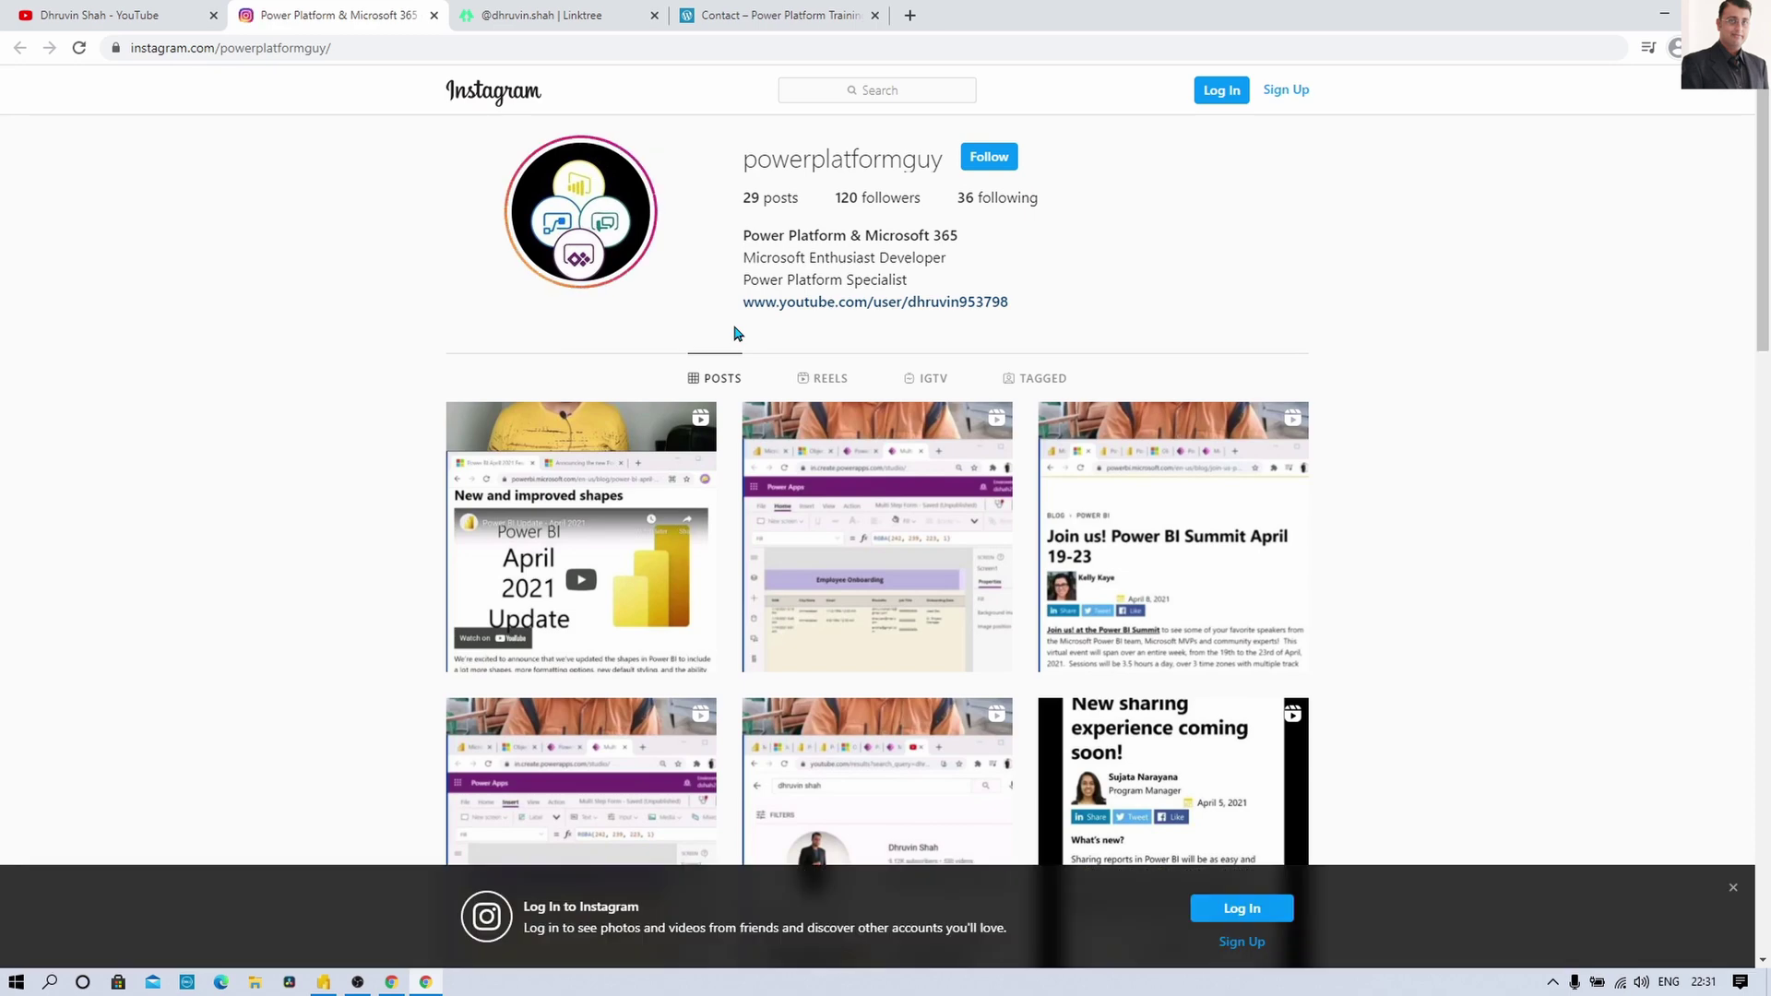
left_click(836, 388)
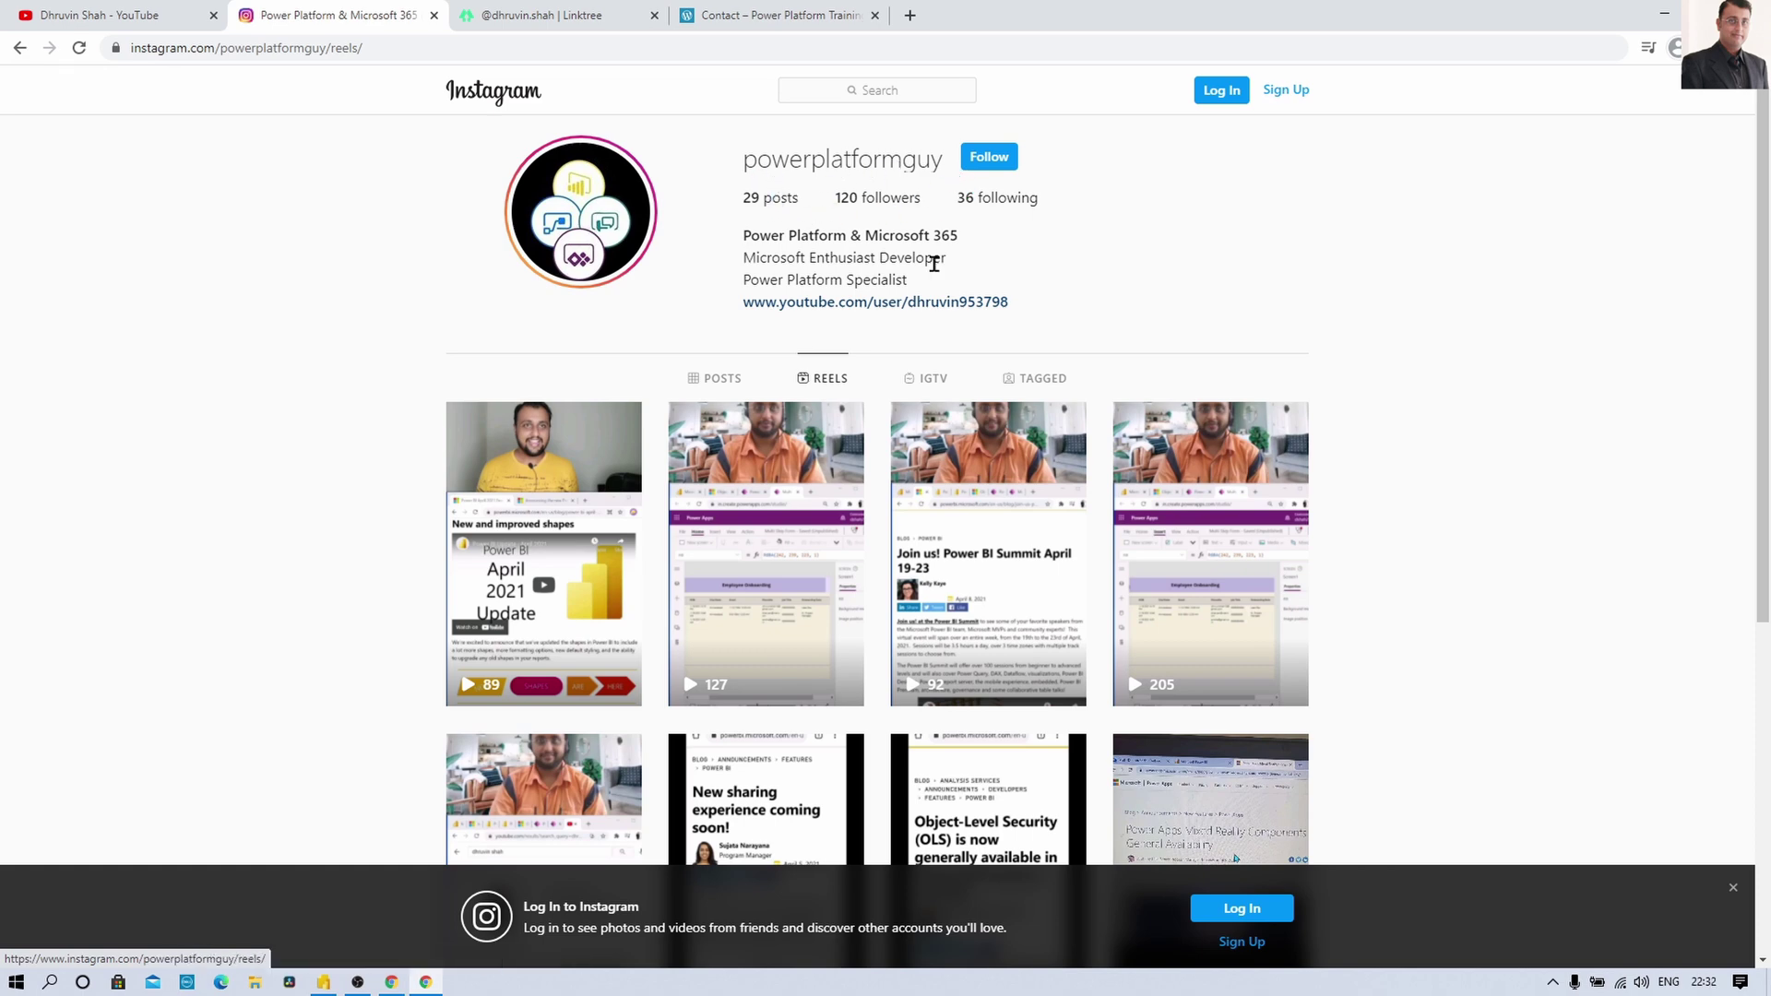
left_click(74, 17)
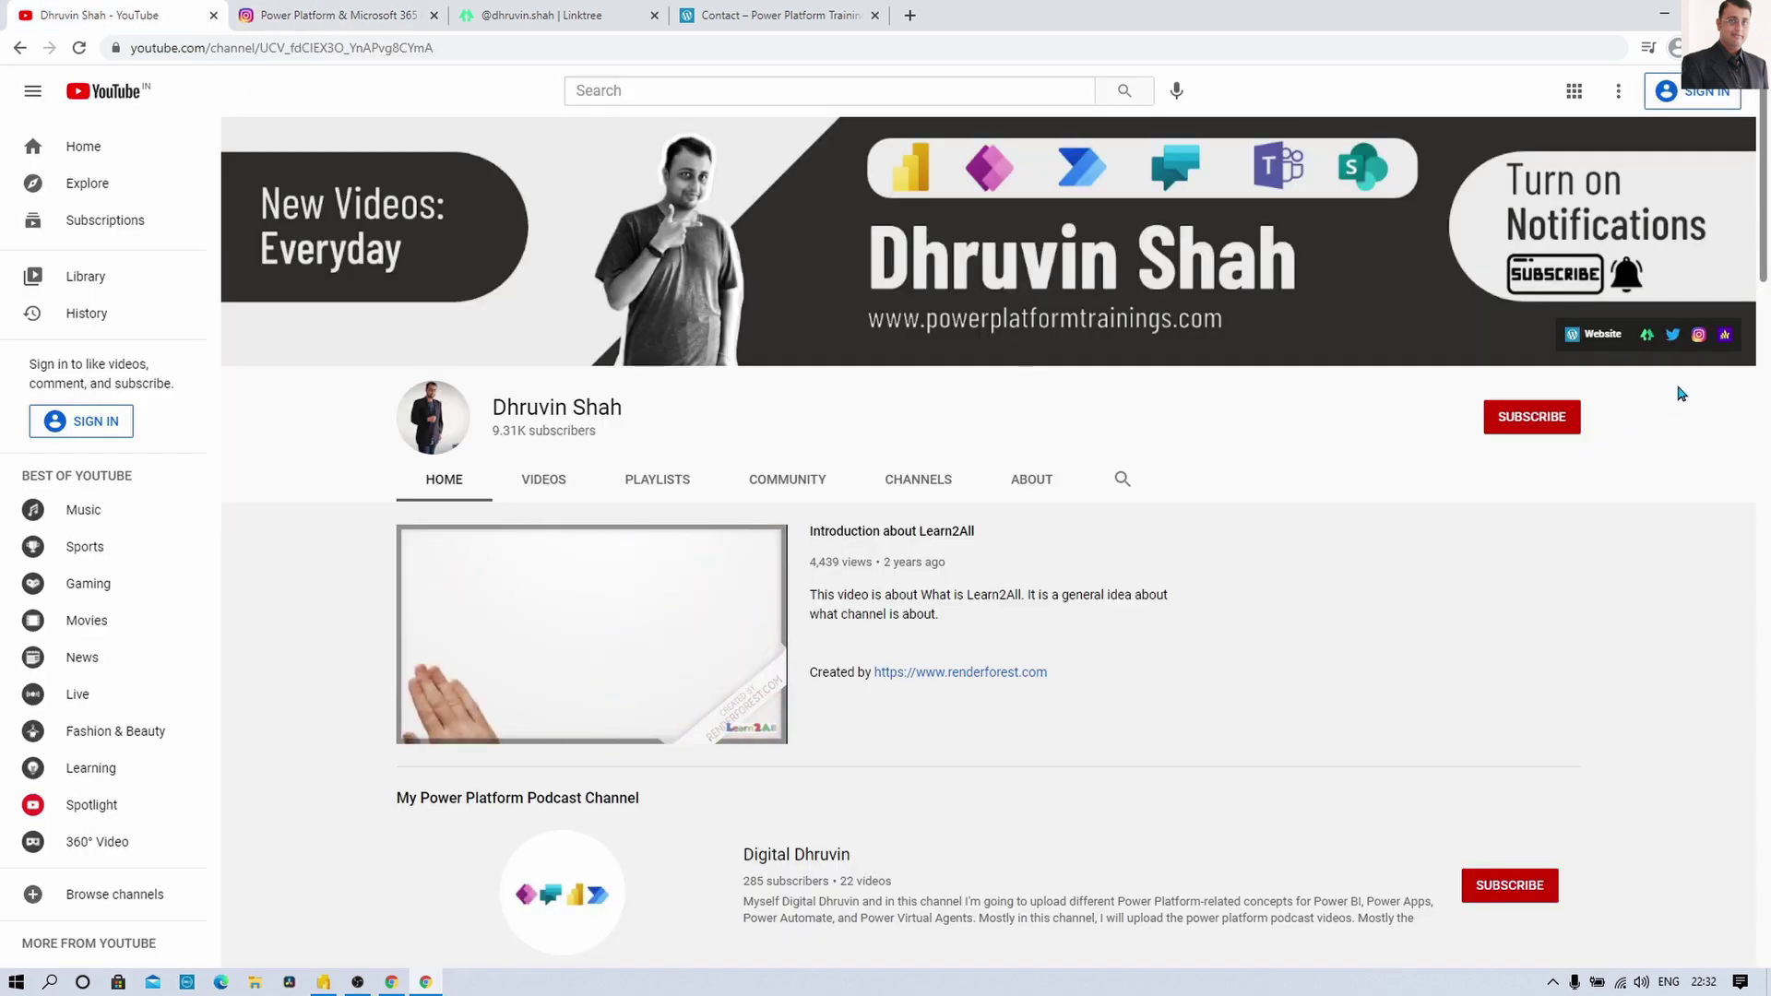
View The Power Platform Show podcast page and the linked podcast channel on YouTube, and return to the main channel
left_click(1724, 343)
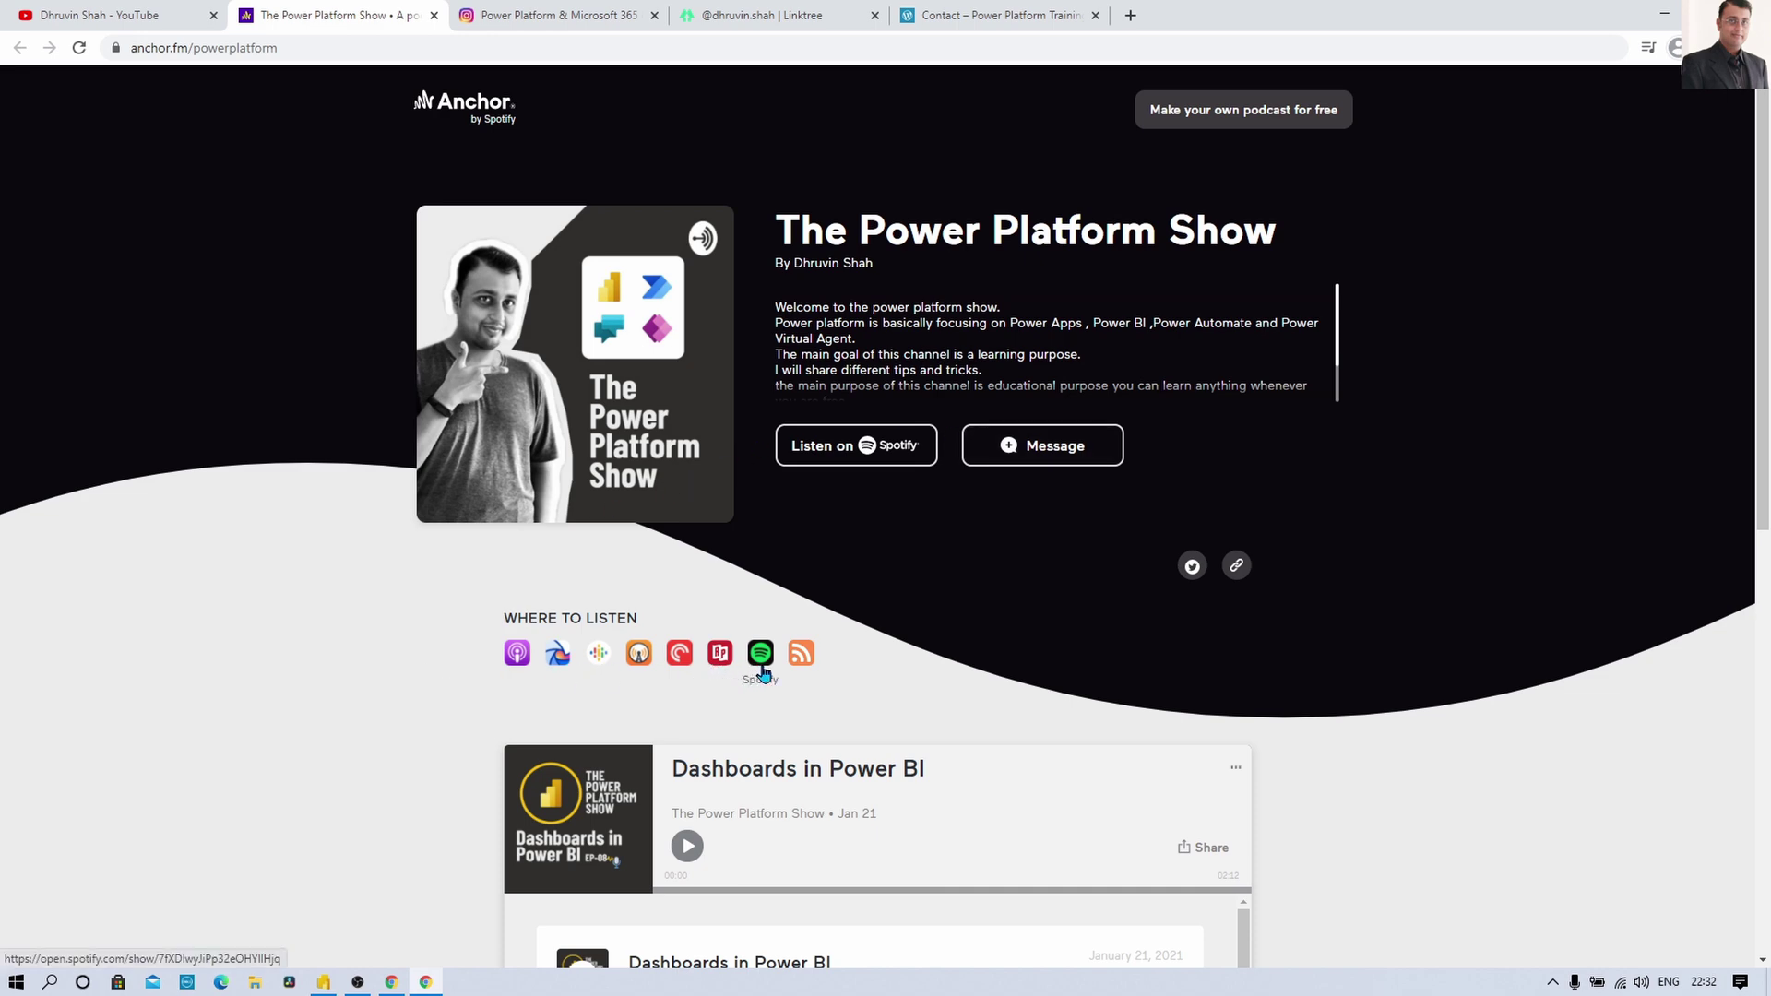
left_click(75, 9)
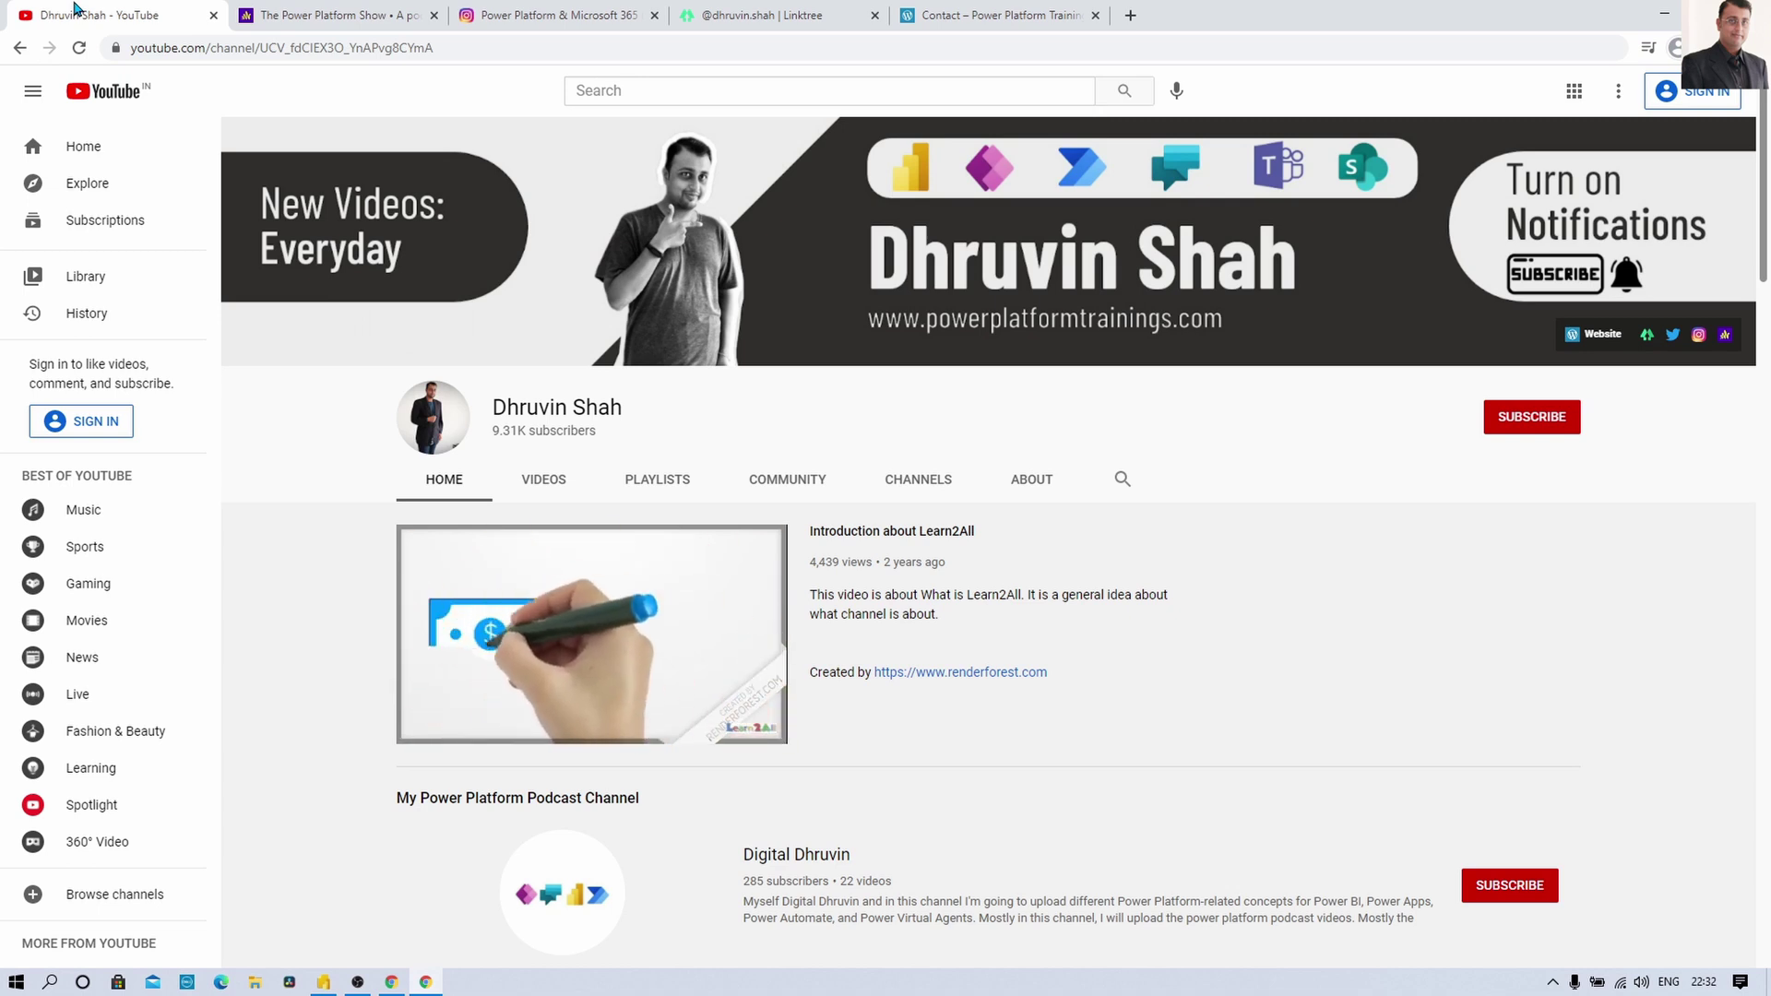
left_click(786, 857)
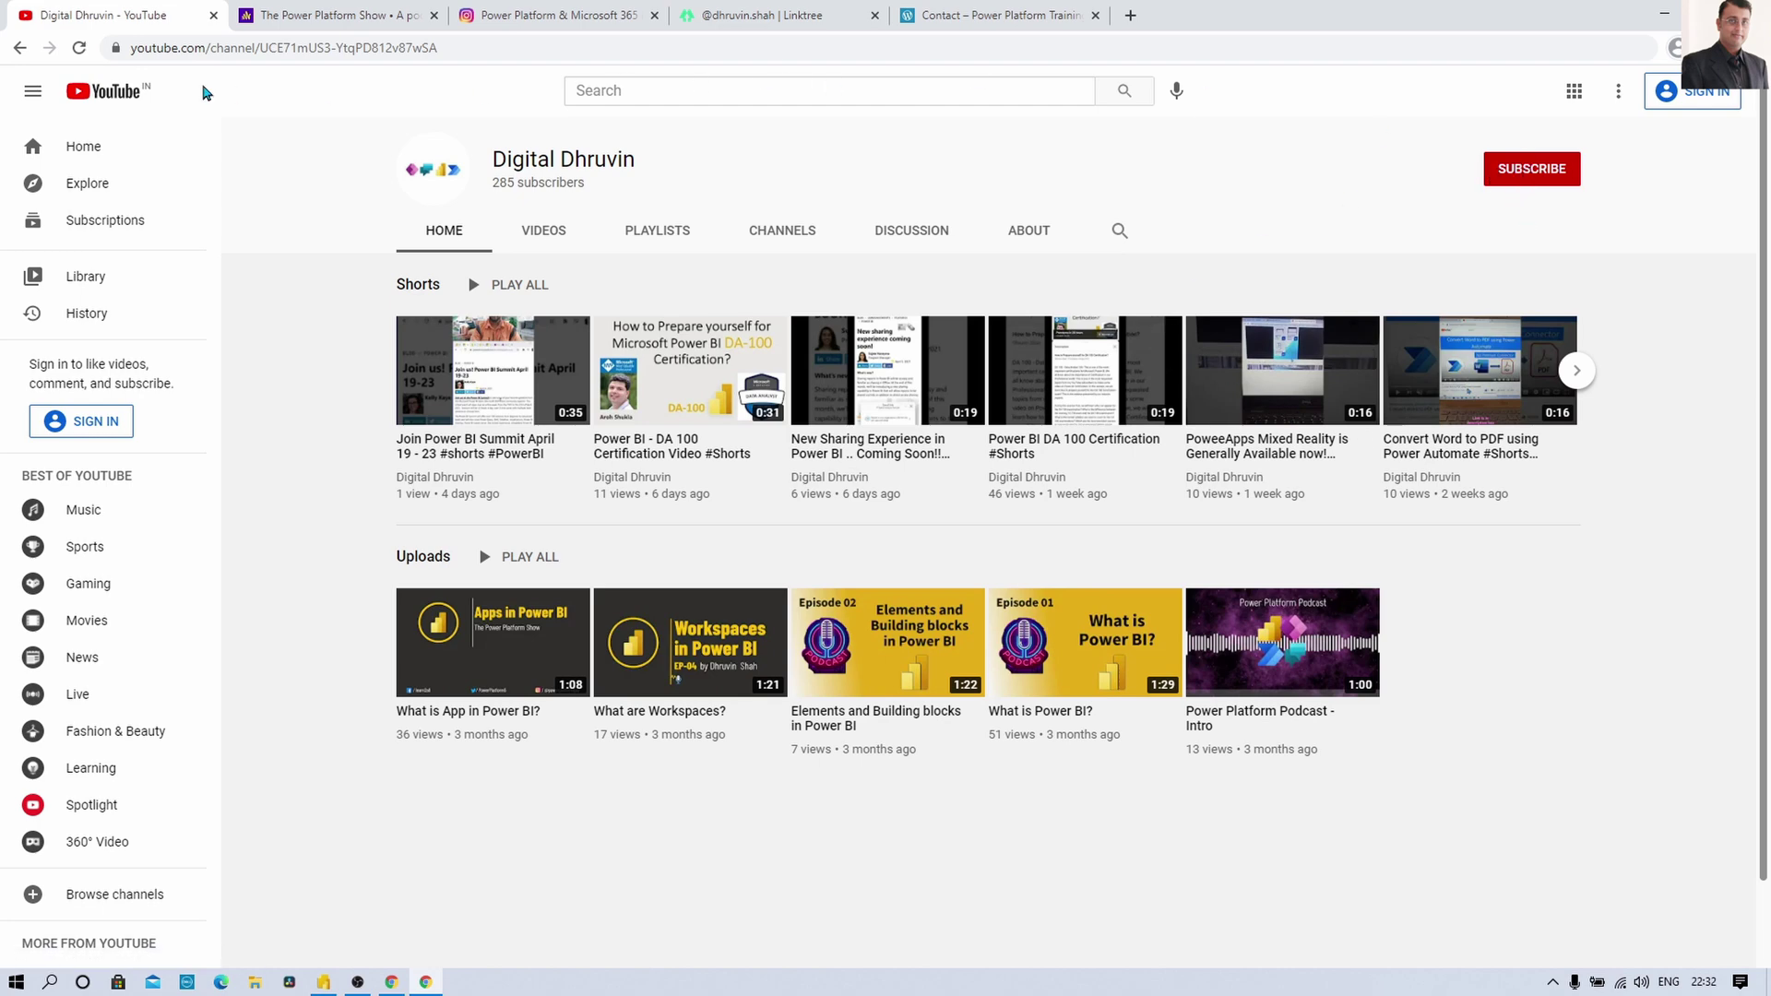
left_click(20, 47)
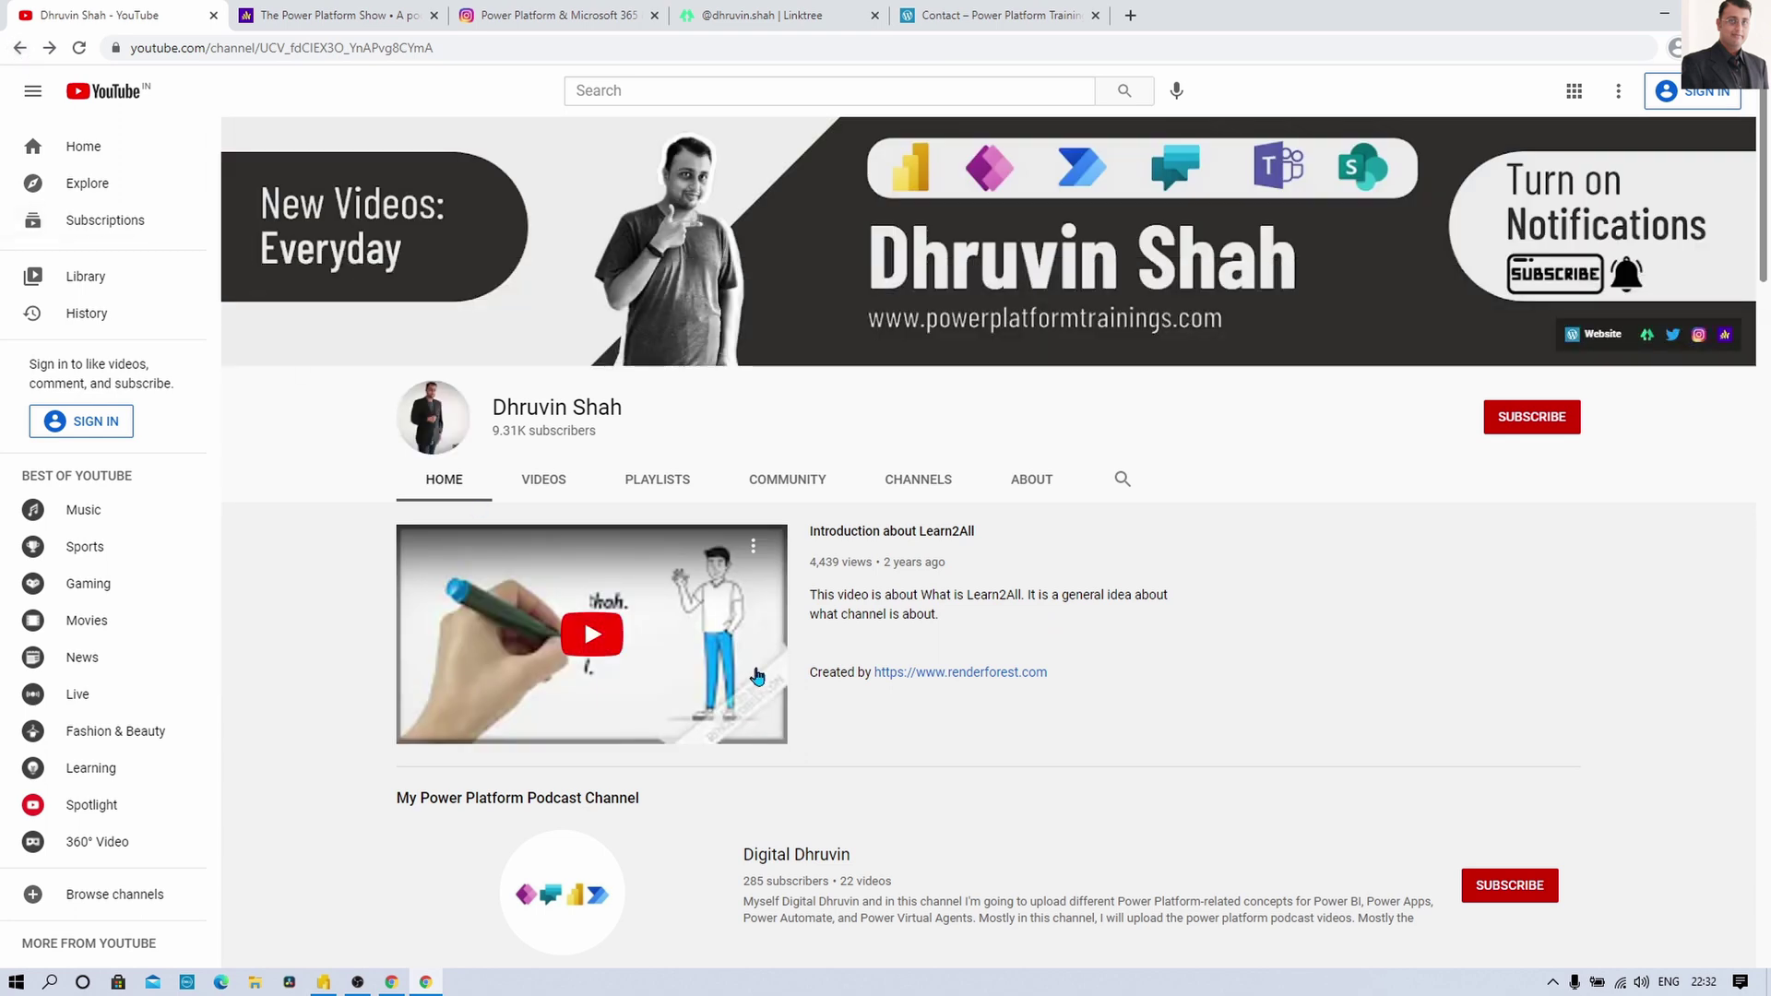